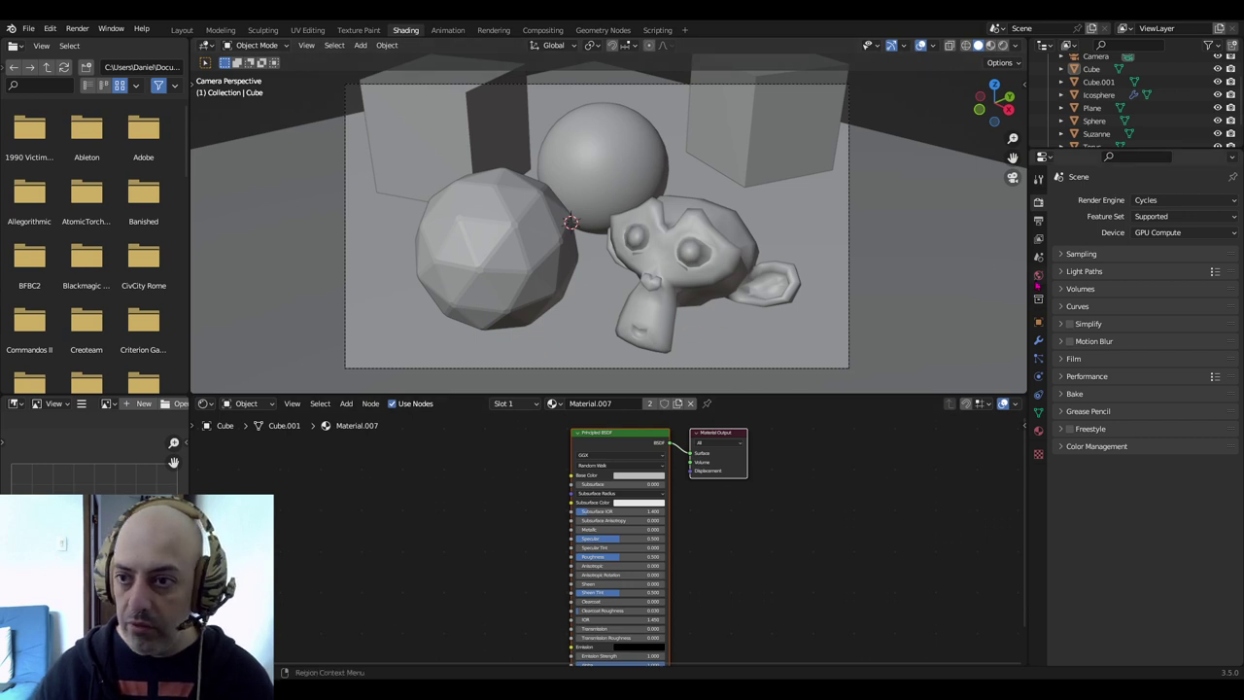
Change the render engine from Cycles to Eevee in Render Properties
left_click(1147, 202)
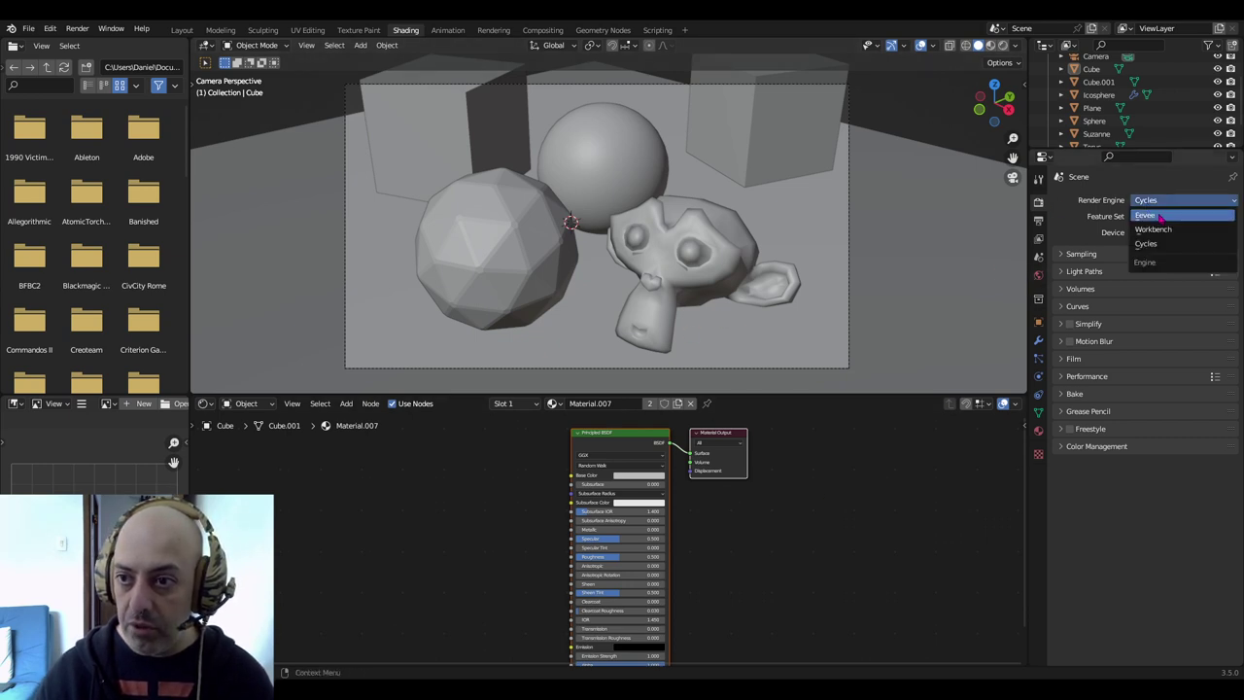
left_click(1145, 215)
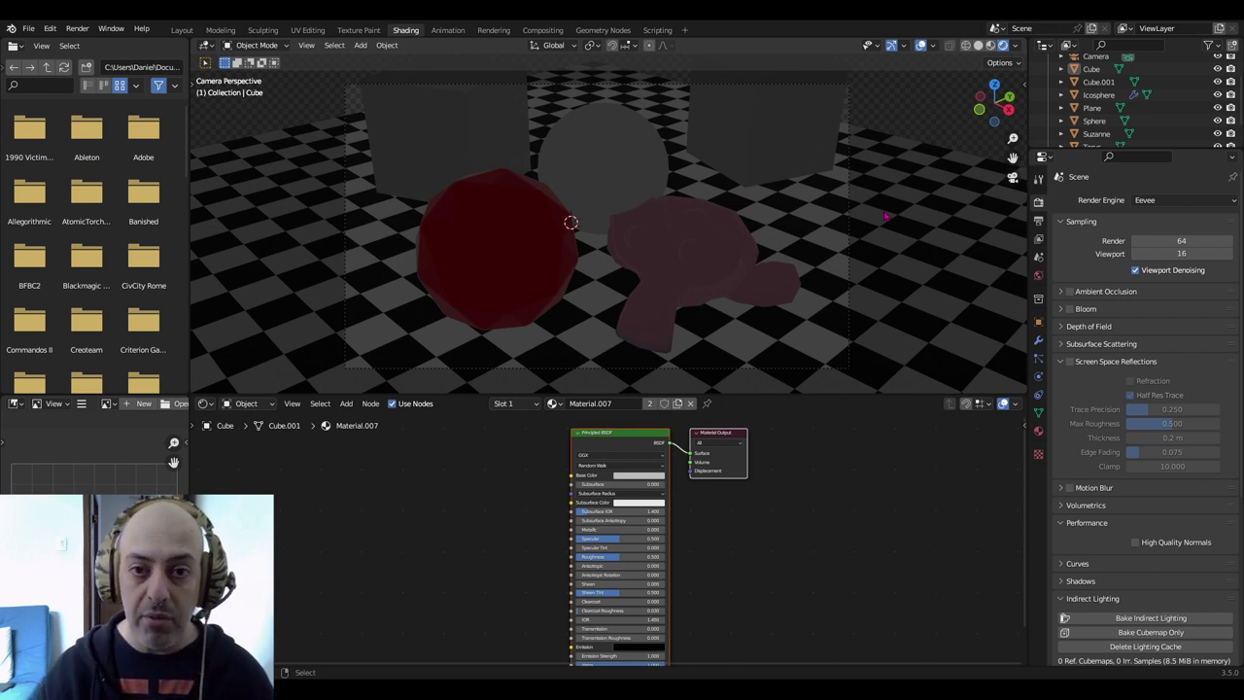
Bring up the Shift+A Add menu to reach the Light Probe submenu
key("shift+a")
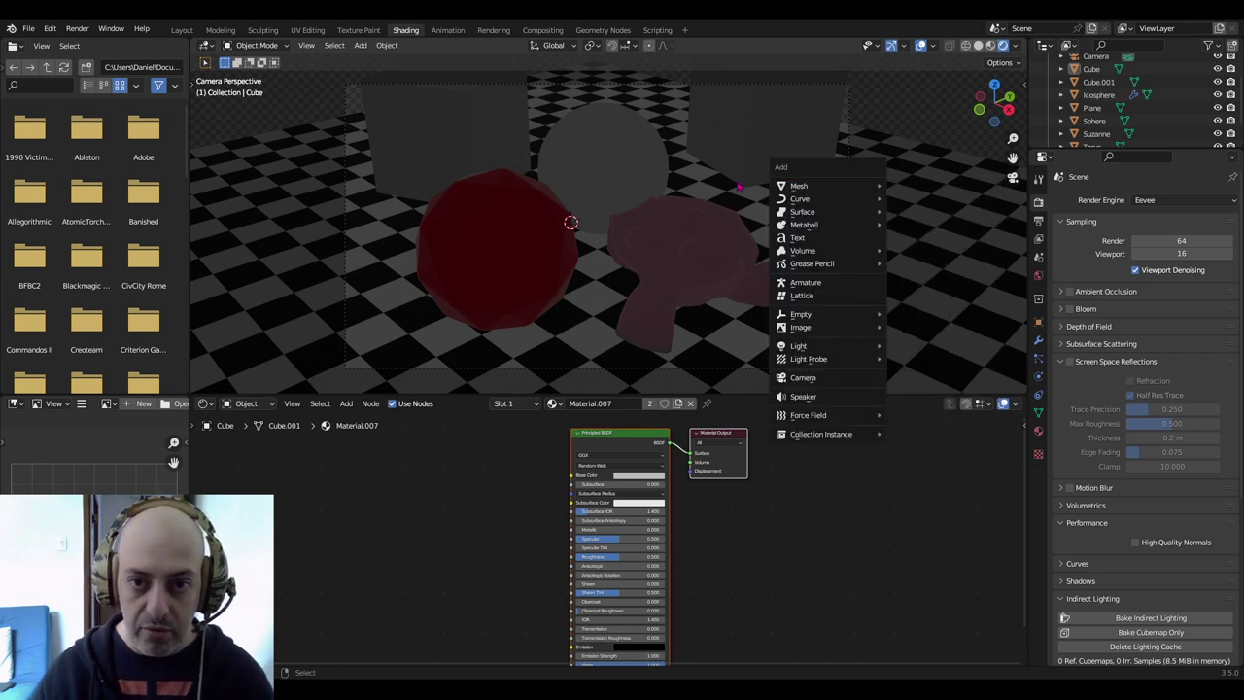
key("shift+a")
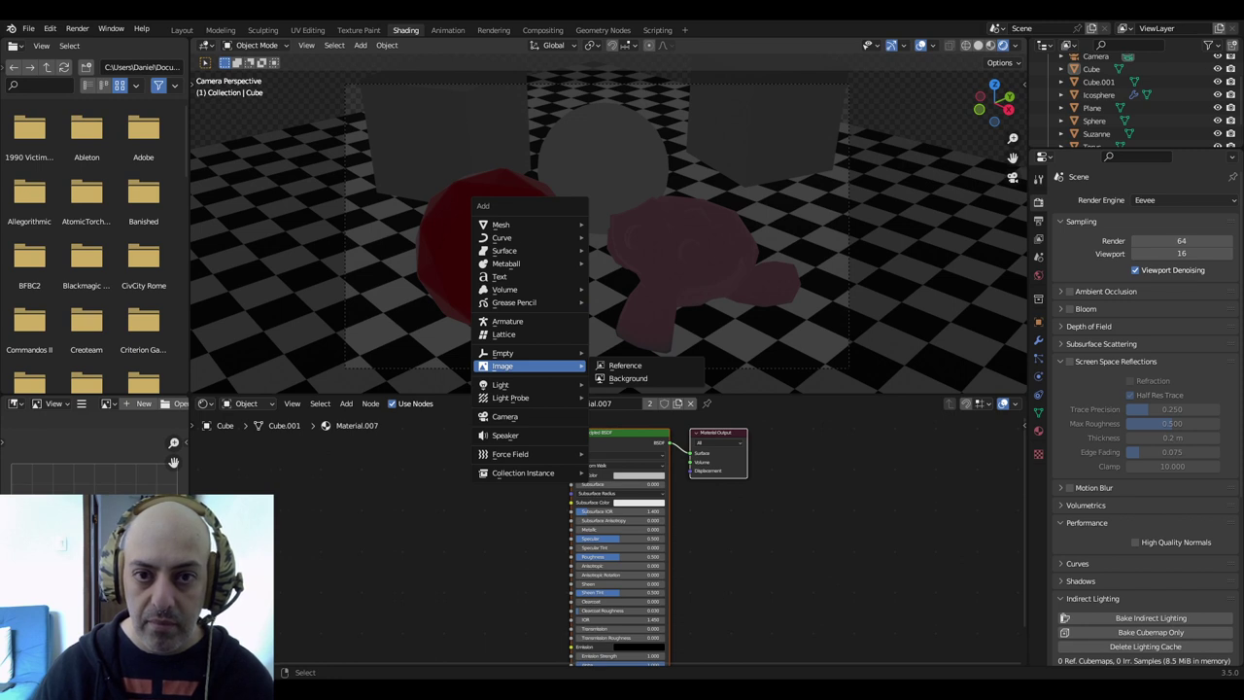
mouse_move(808, 358)
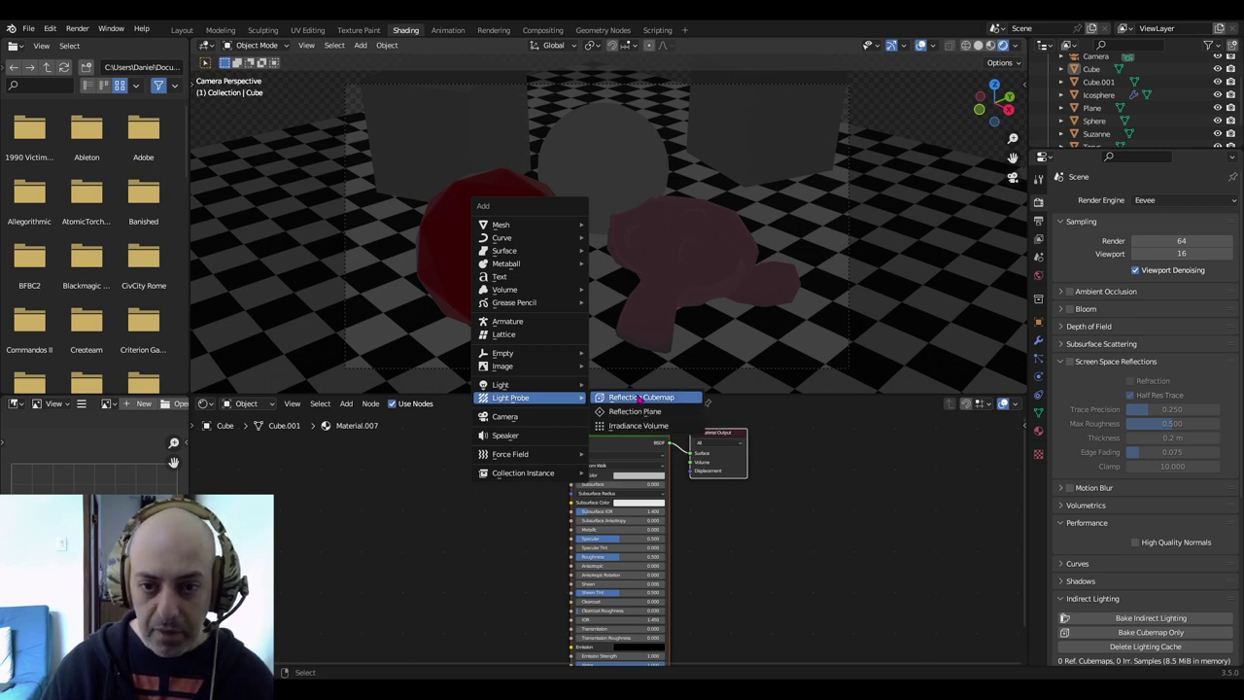
Add a Reflection Cubemap light probe and scale it up
left_click(640, 398)
key("s")
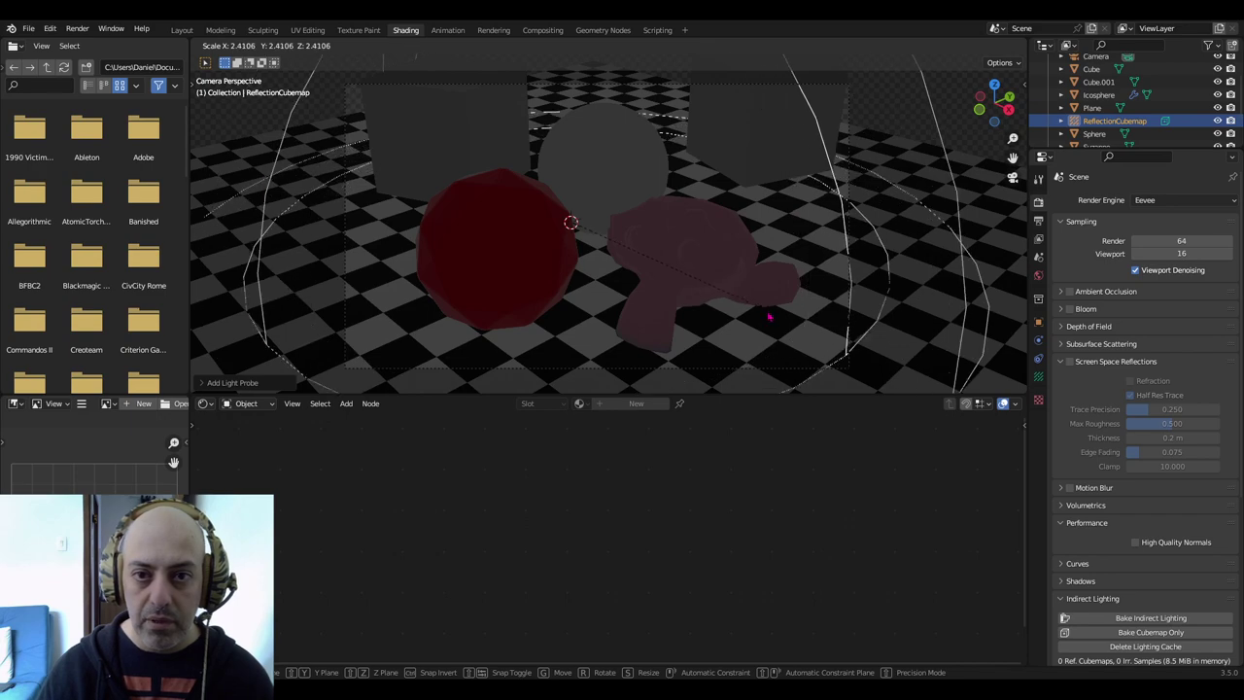
left_click(687, 240)
key("KP_0")
mouse_move(686, 265)
middle_mouse_down()
mouse_move(670, 233)
mouse_move(691, 269)
middle_mouse_up()
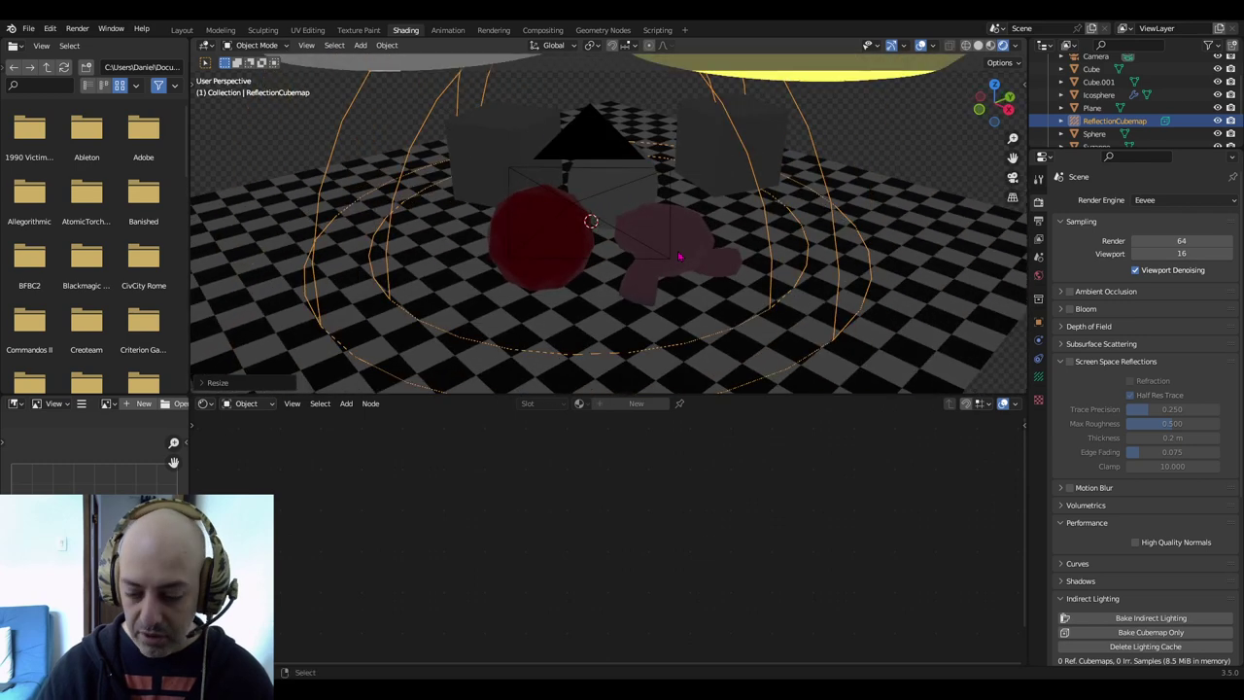
From top view, enlarge the cubemap's influence sphere and reposition it over the scene
key("KP_7")
scroll(695, 272, "down", 3)
scroll(695, 271, "down", 2)
key("s")
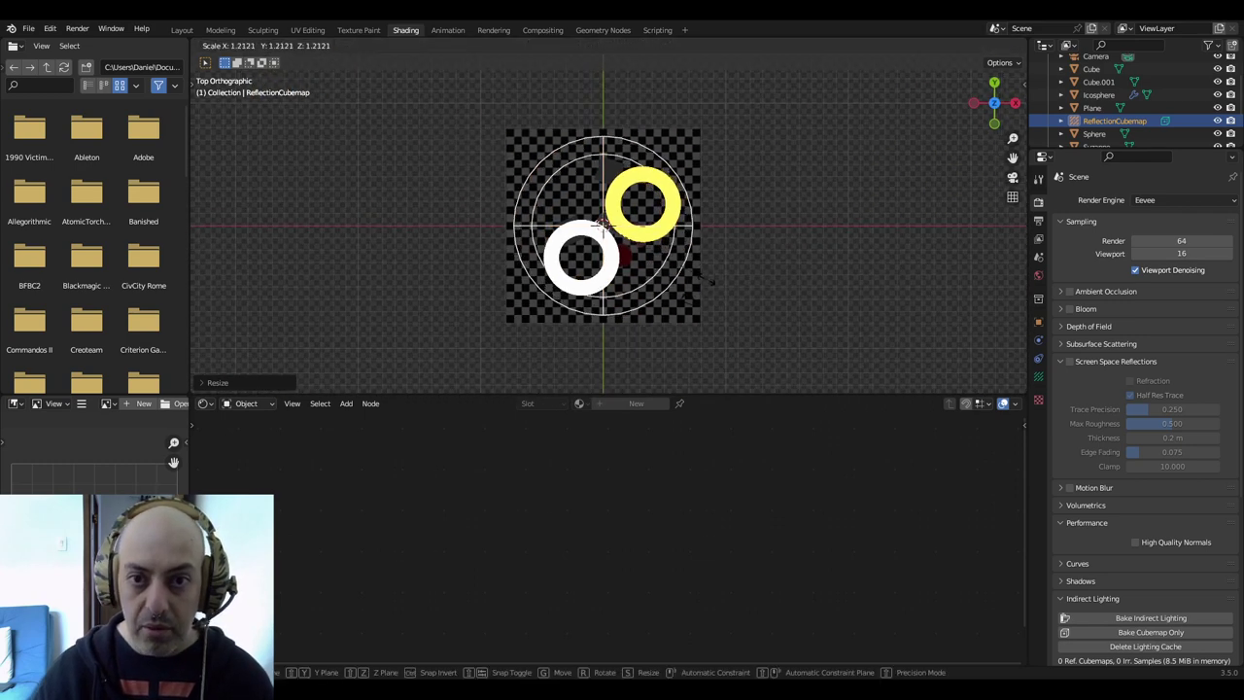
left_click(736, 299)
key("g")
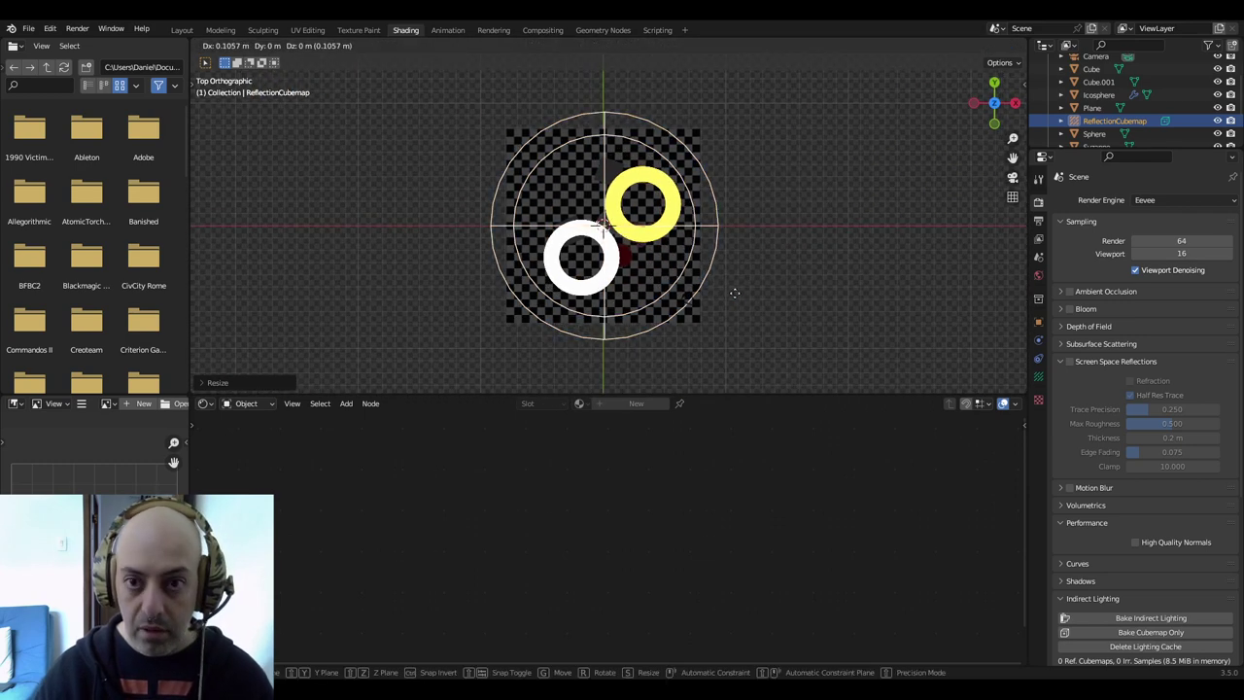
left_click(738, 298)
From front view, raise the cubemap above the floor and return to camera view
middle_click_drag(738, 298, 740, 299)
key("KP_1")
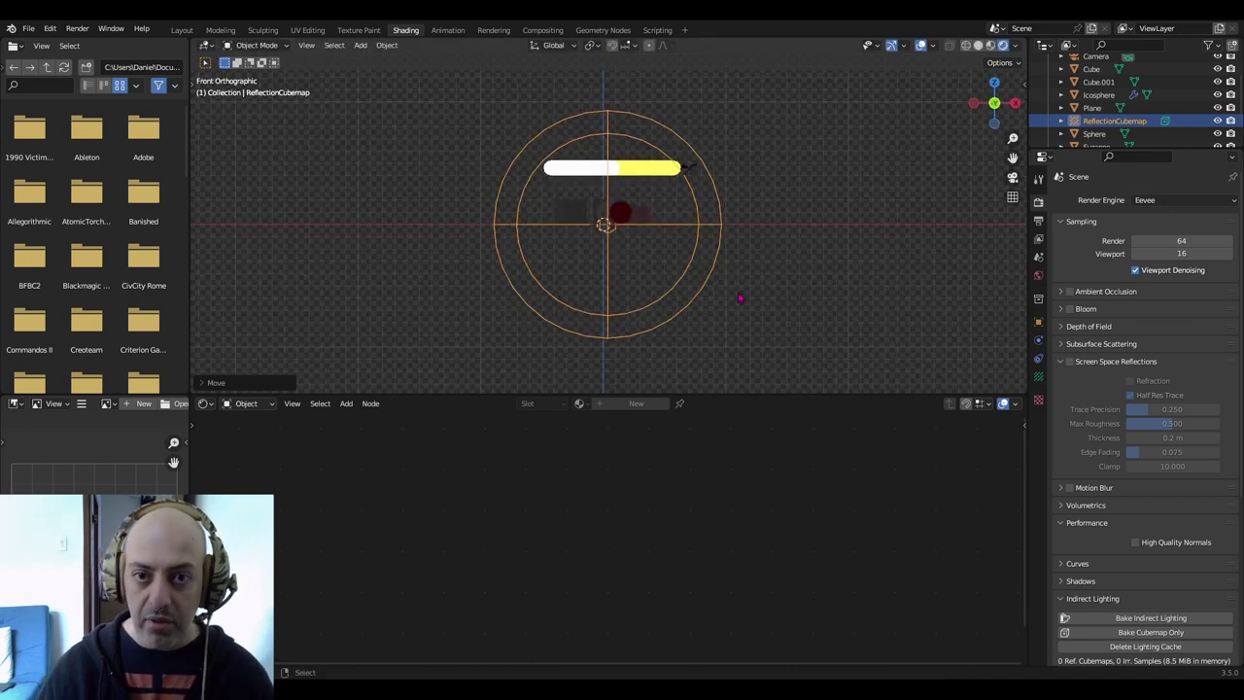
key("g")
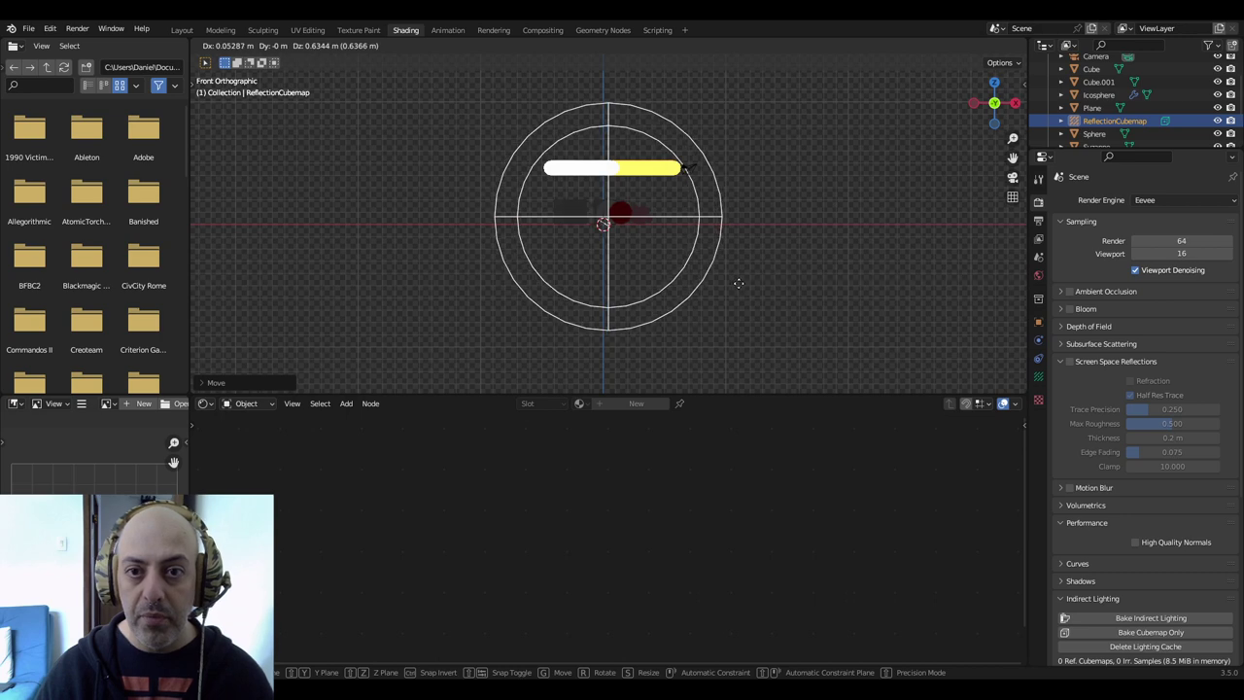
left_click(738, 283)
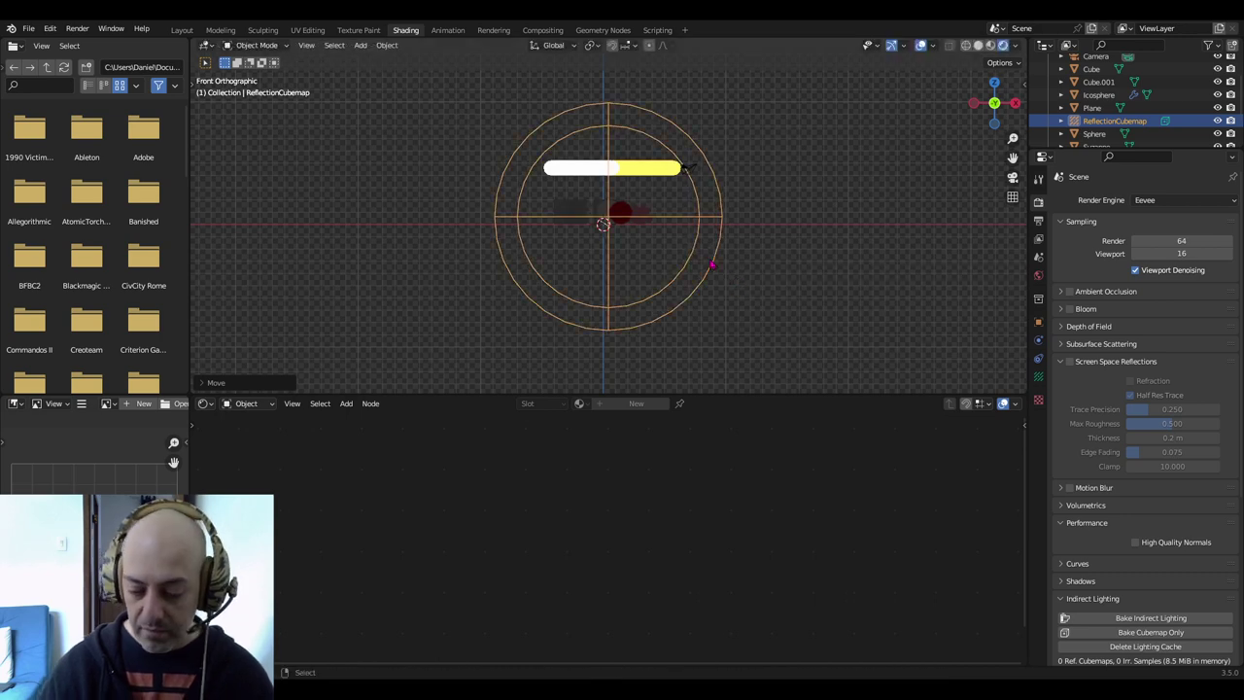
key("KP_0")
scroll(634, 250, "up", 3)
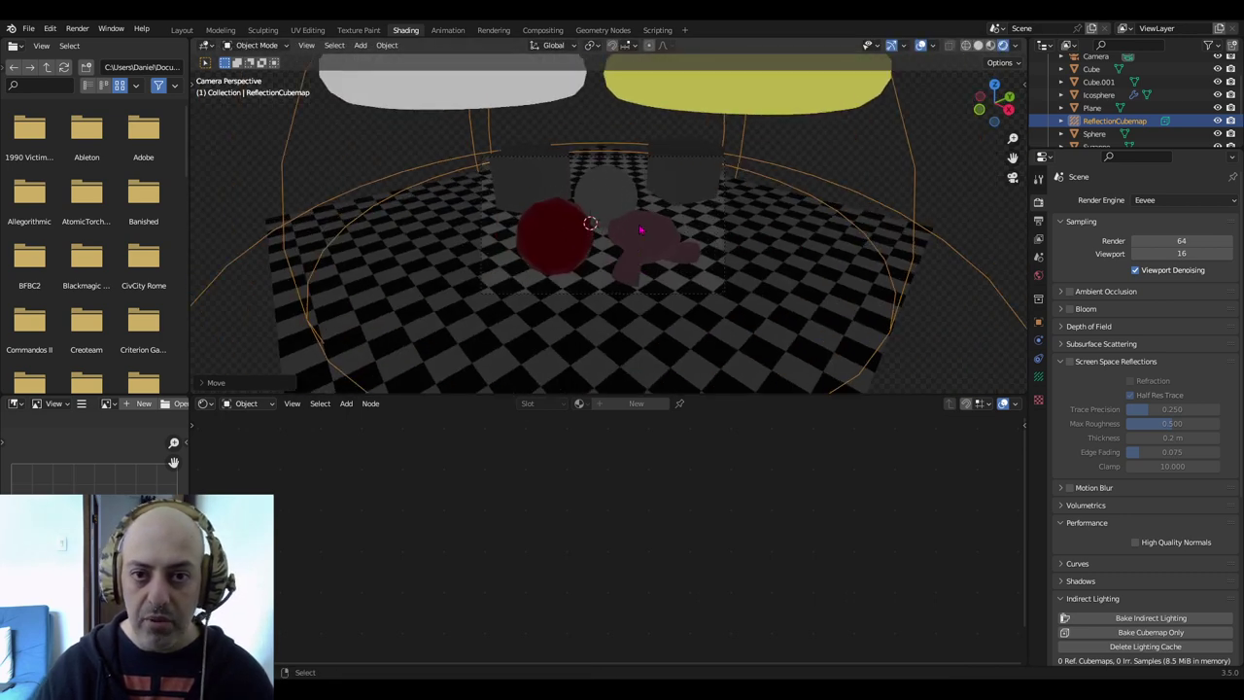
scroll(636, 234, "up", 1)
scroll(632, 238, "up", 1)
scroll(627, 243, "up", 1)
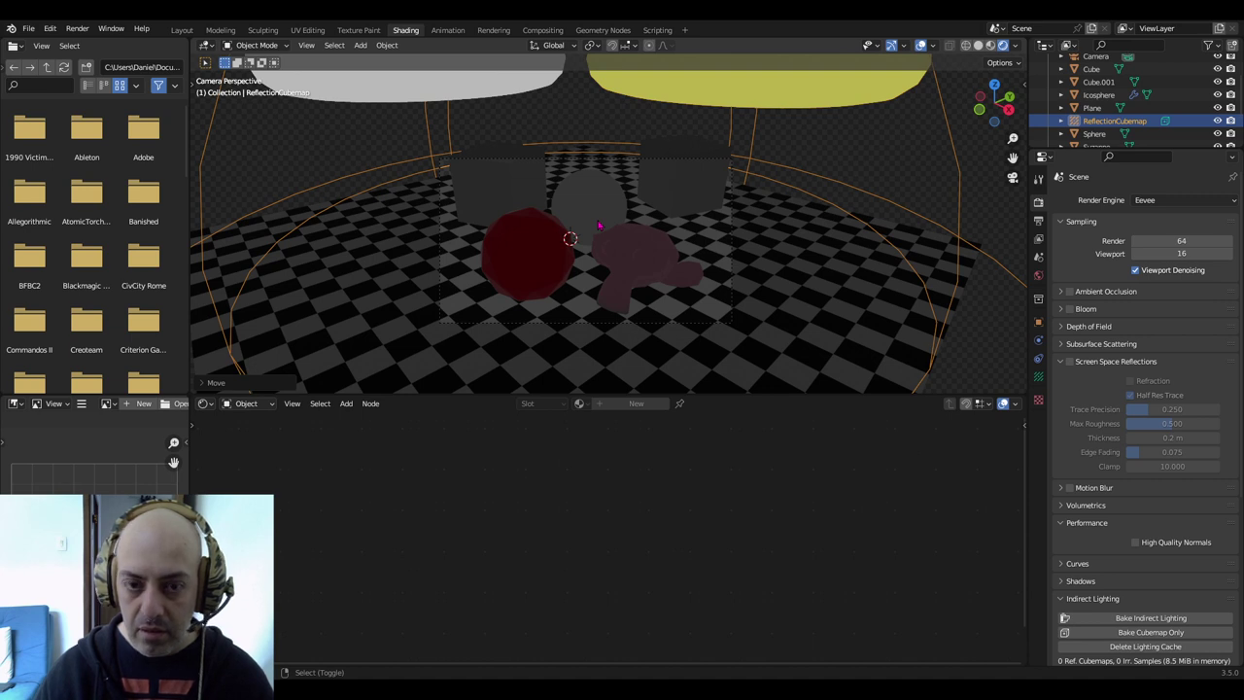
key("shift+a")
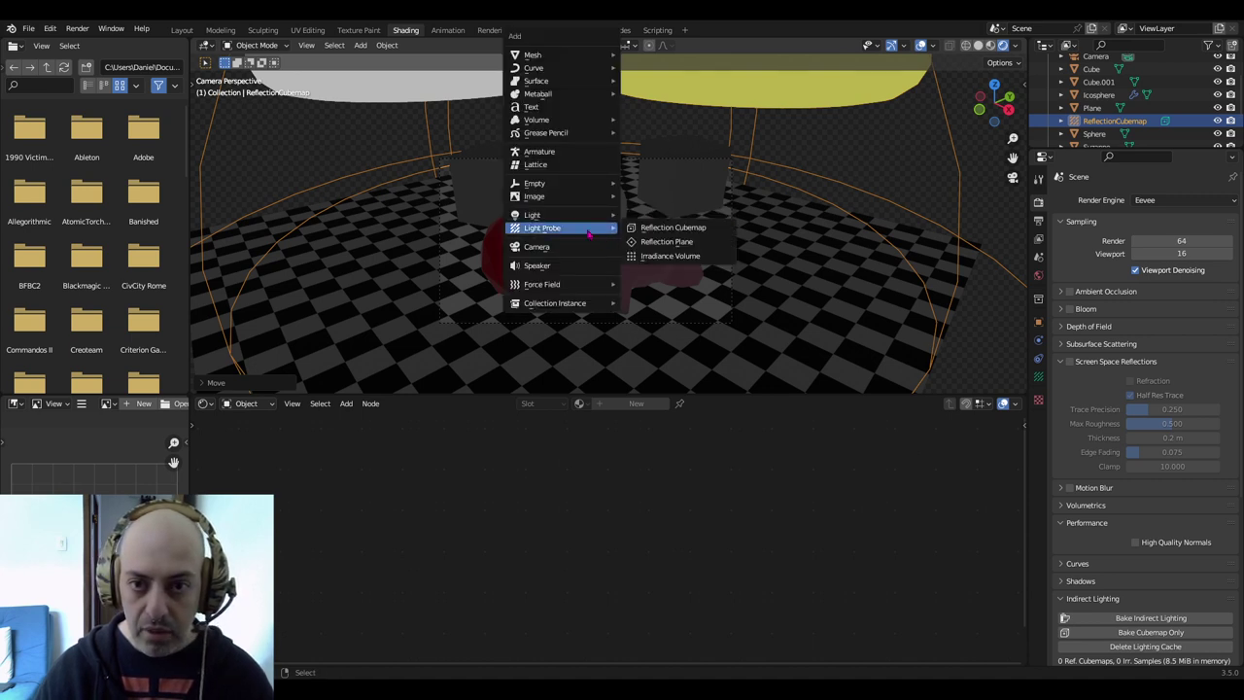
Add an Irradiance Volume probe, scaling and moving it over the floor objects
left_click(661, 256)
key("s")
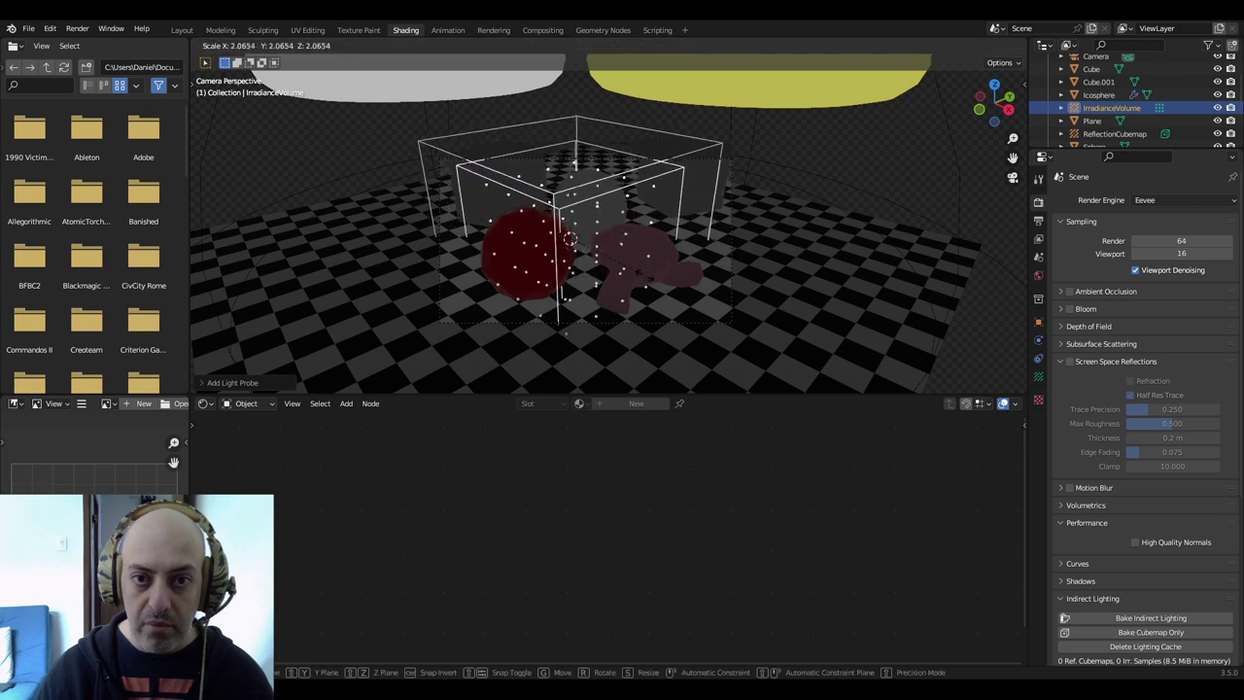
left_click(719, 307)
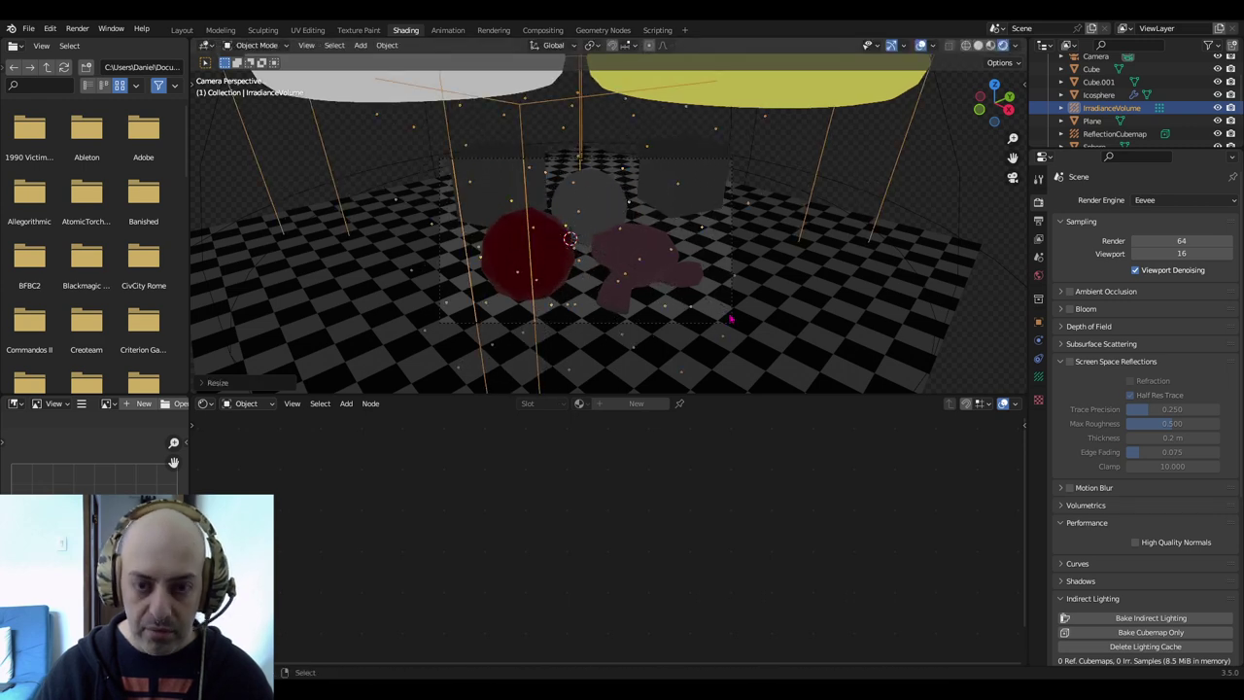
key("g")
left_click(737, 318)
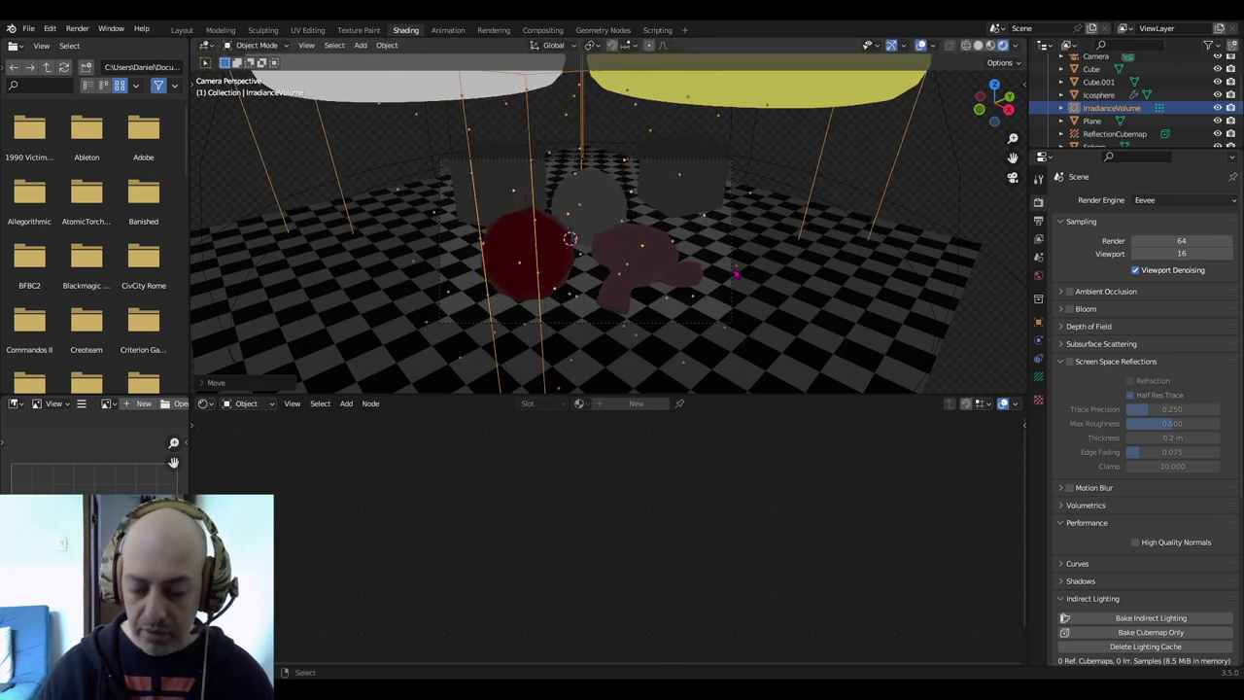
Resize and reposition the irradiance volume in front view, checking side and top views
key("KP_1")
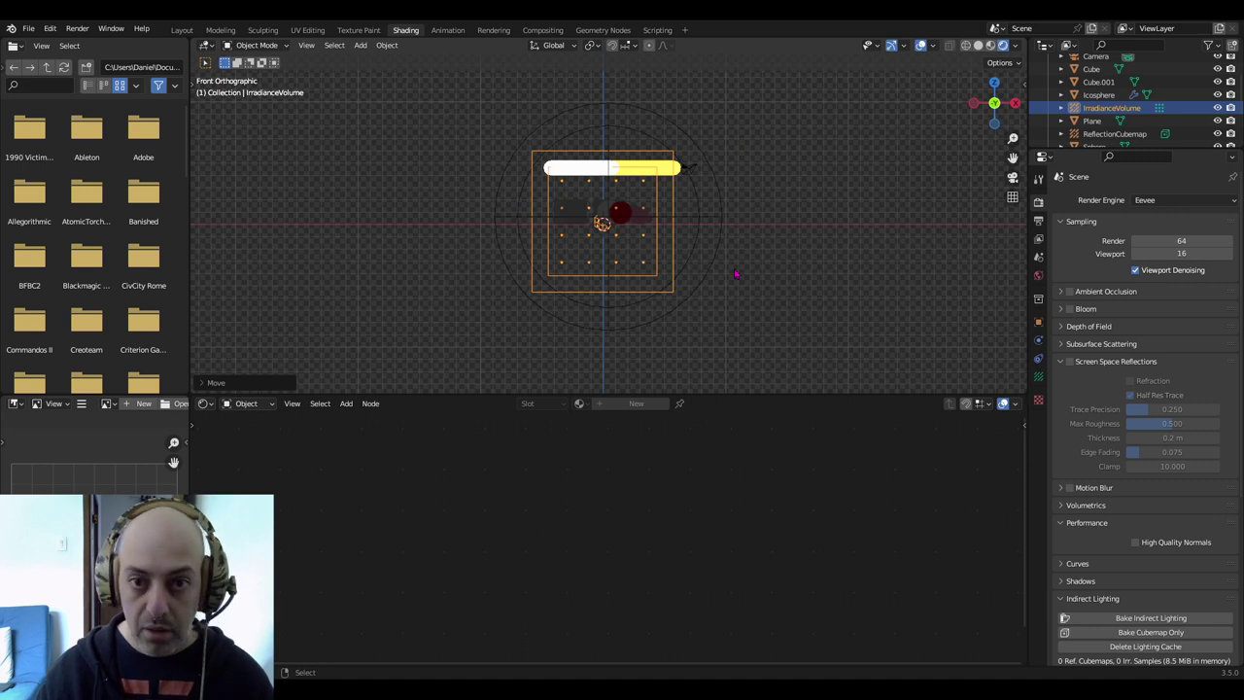
key("s")
left_click(737, 280)
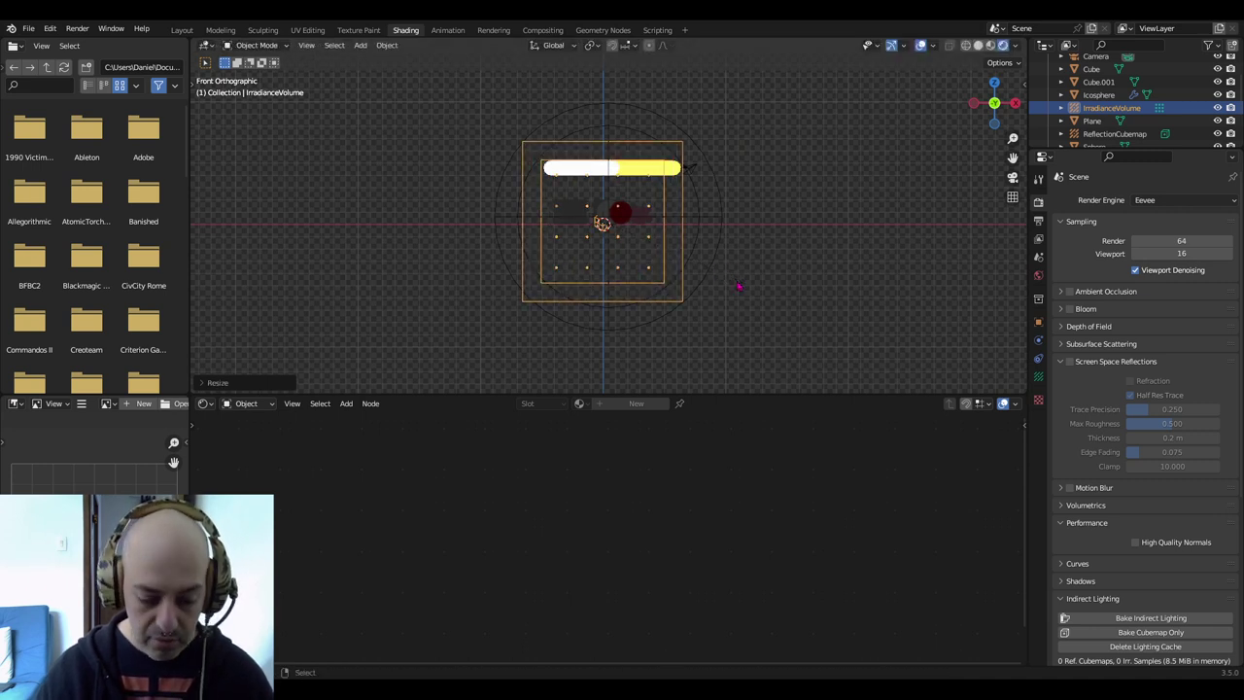
key("s")
key("g")
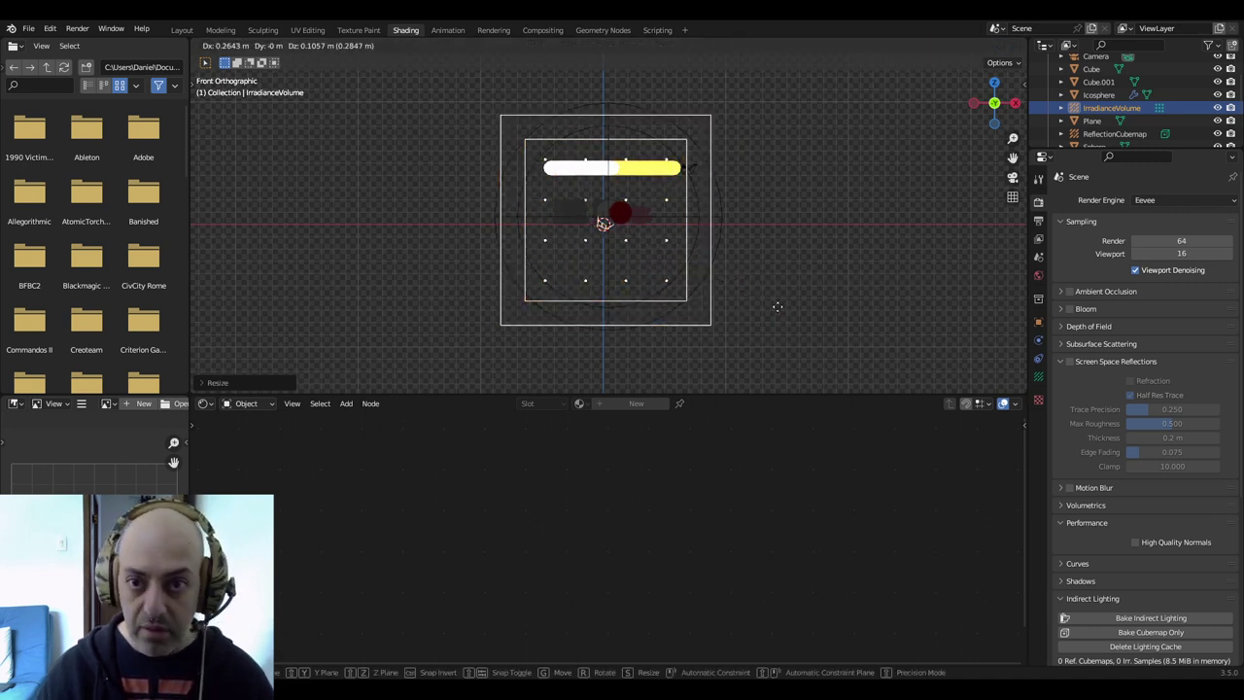
left_click(766, 292)
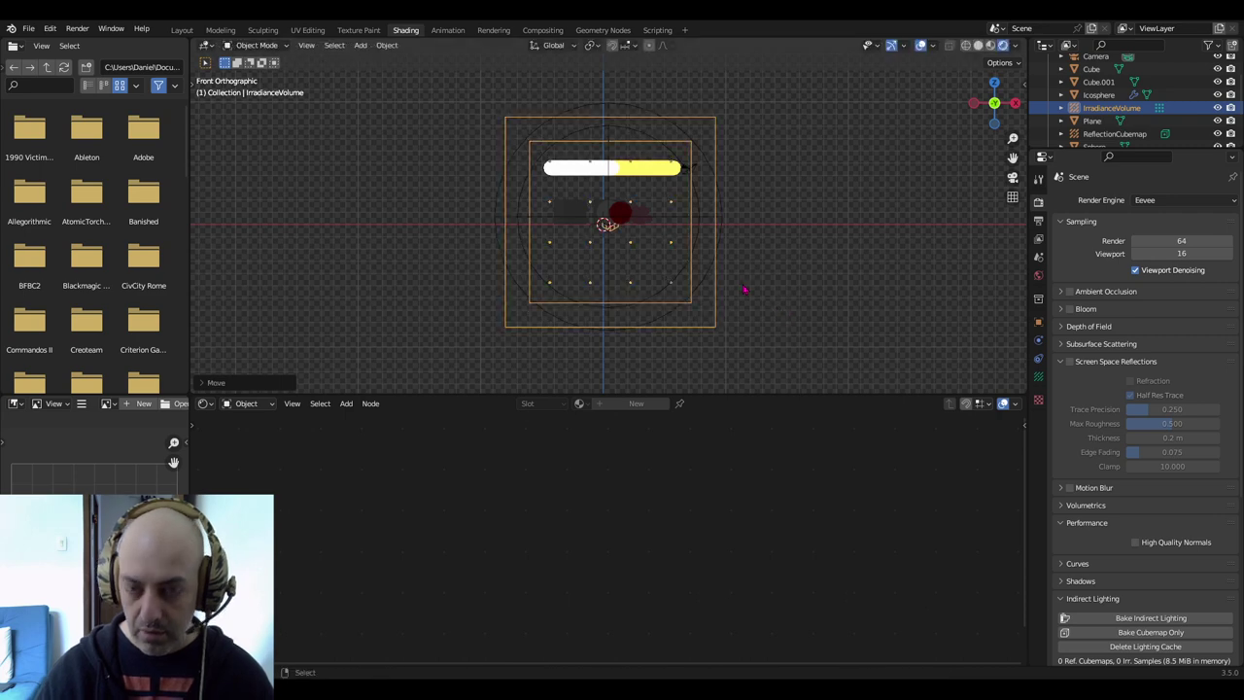
key("KP_3")
key("KP_7")
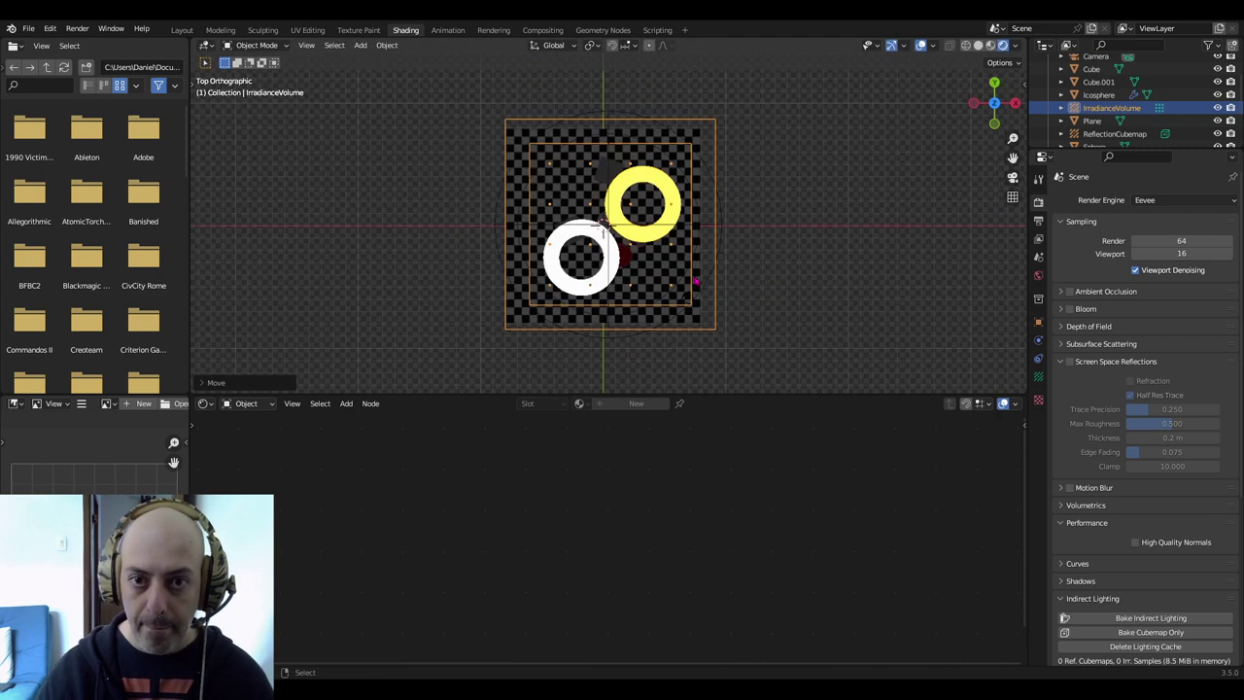
key("KP_0")
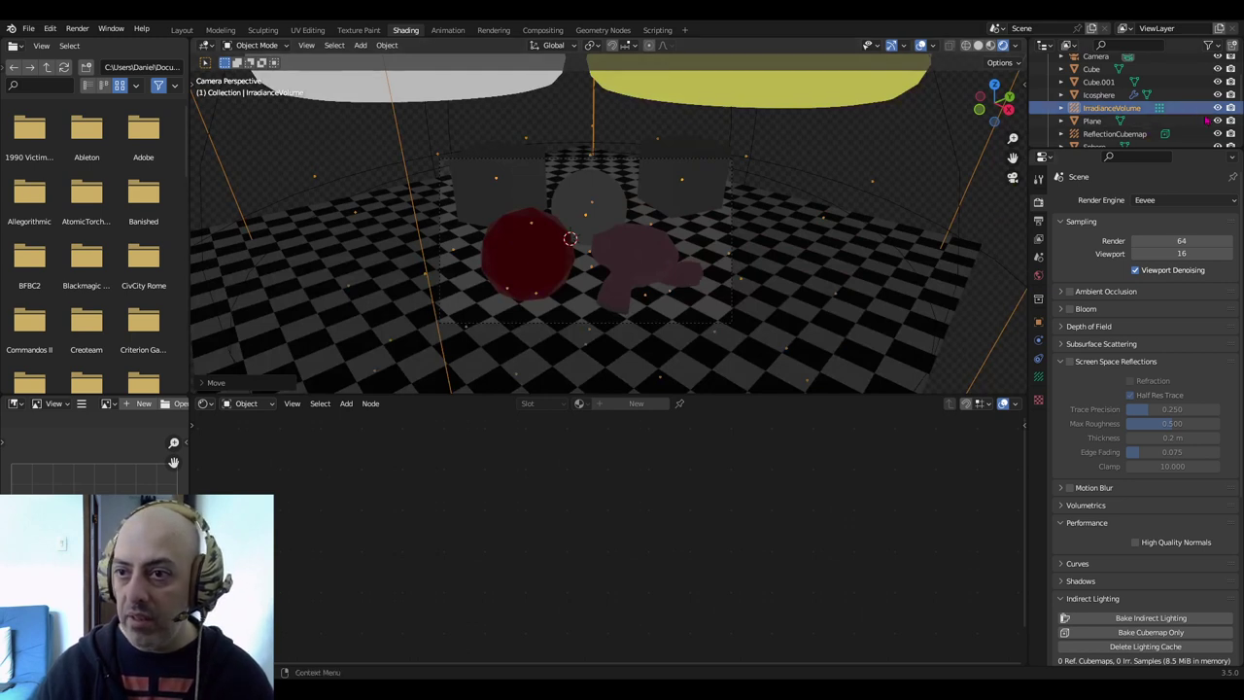
Toggle both probes' visibility off and back on, then collapse the Sampling panel
scroll(1201, 122, "down", 2)
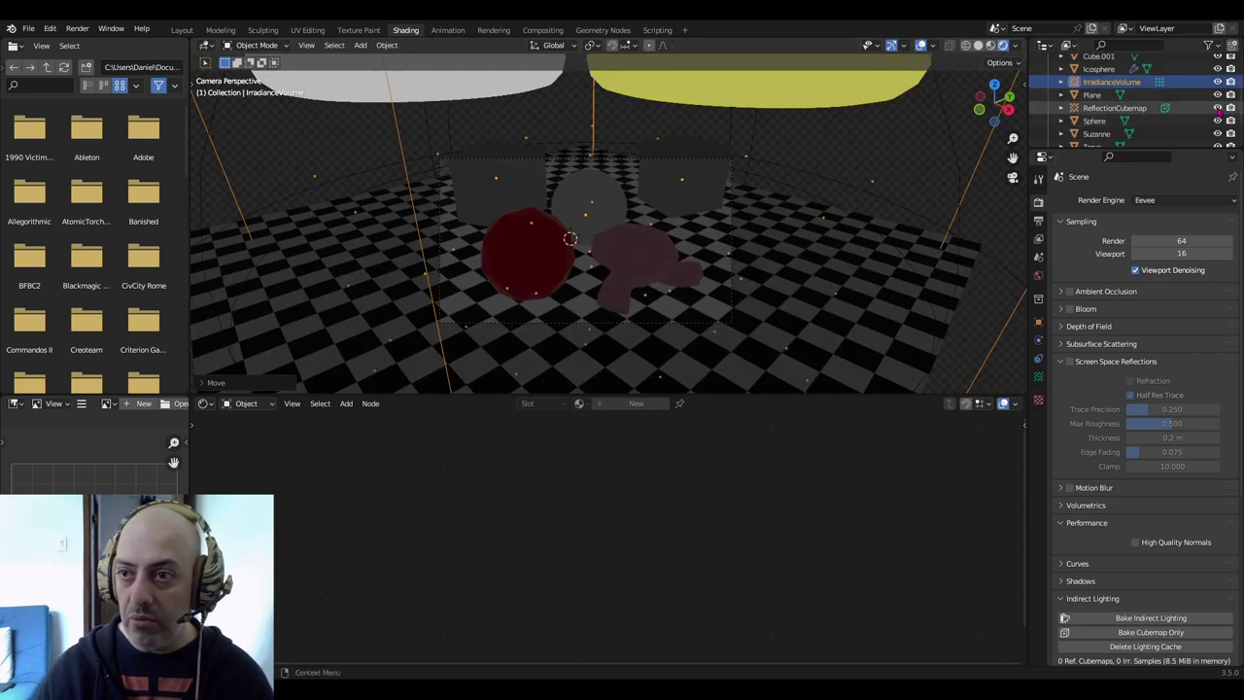
left_click_drag(1217, 108, 1218, 82)
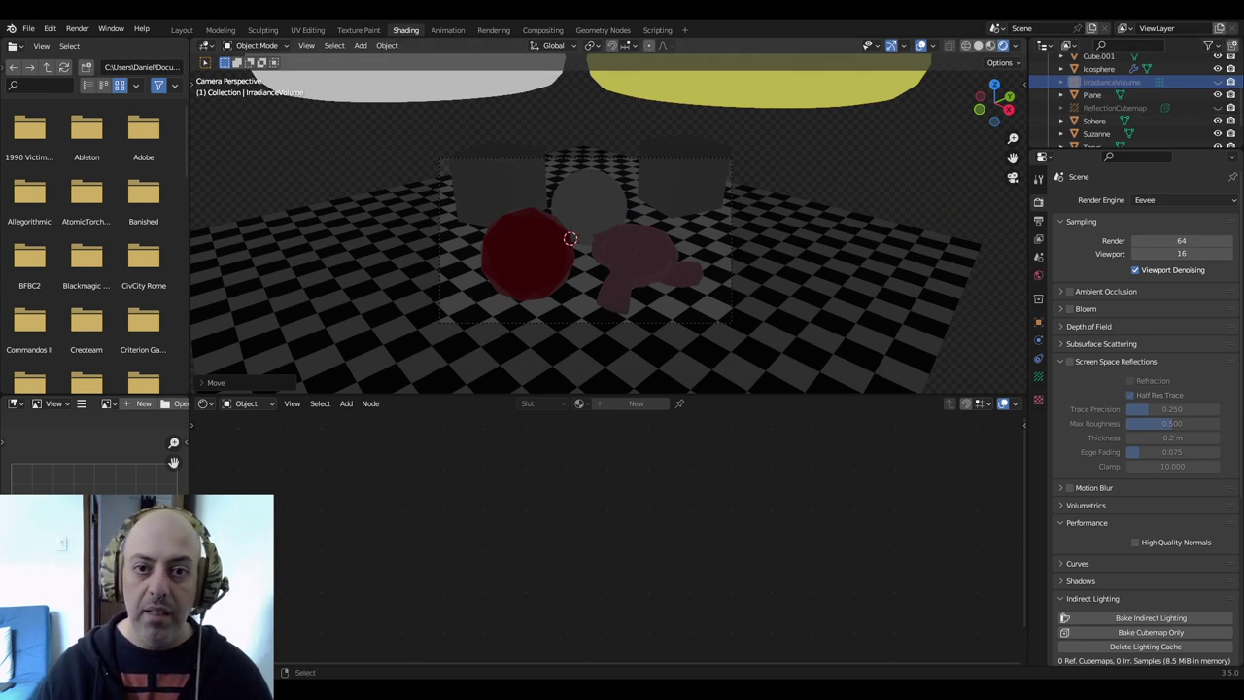
left_click(1218, 81)
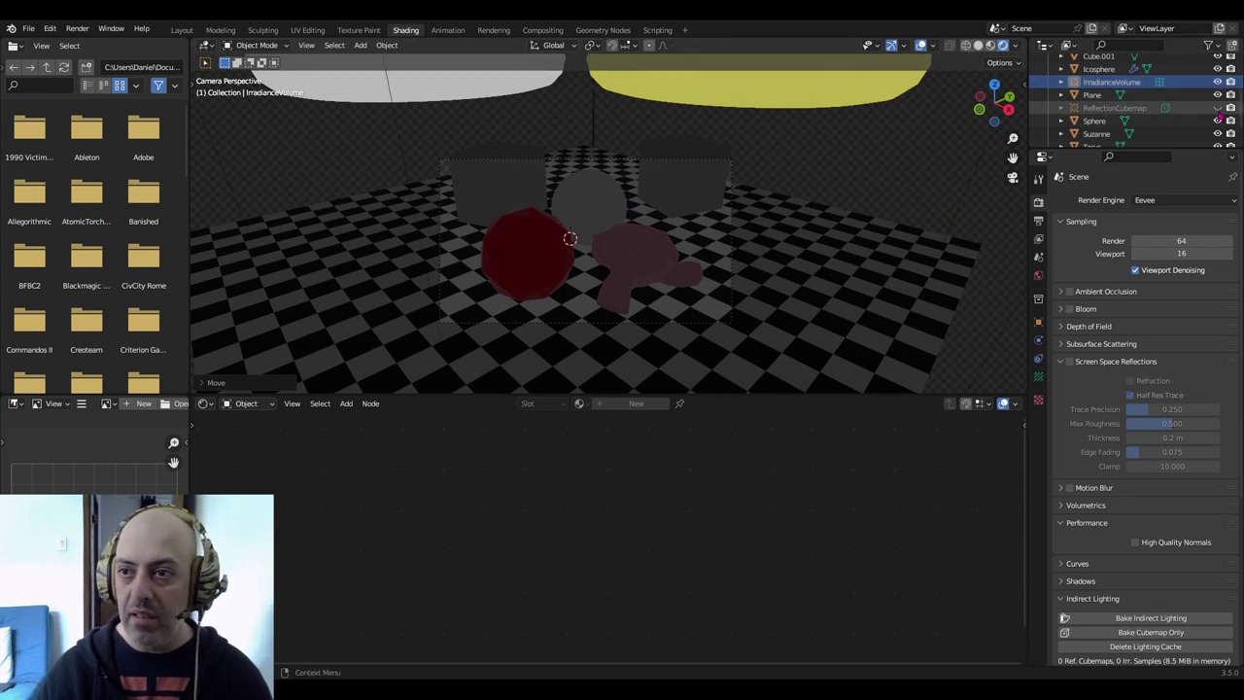
left_click(1217, 107)
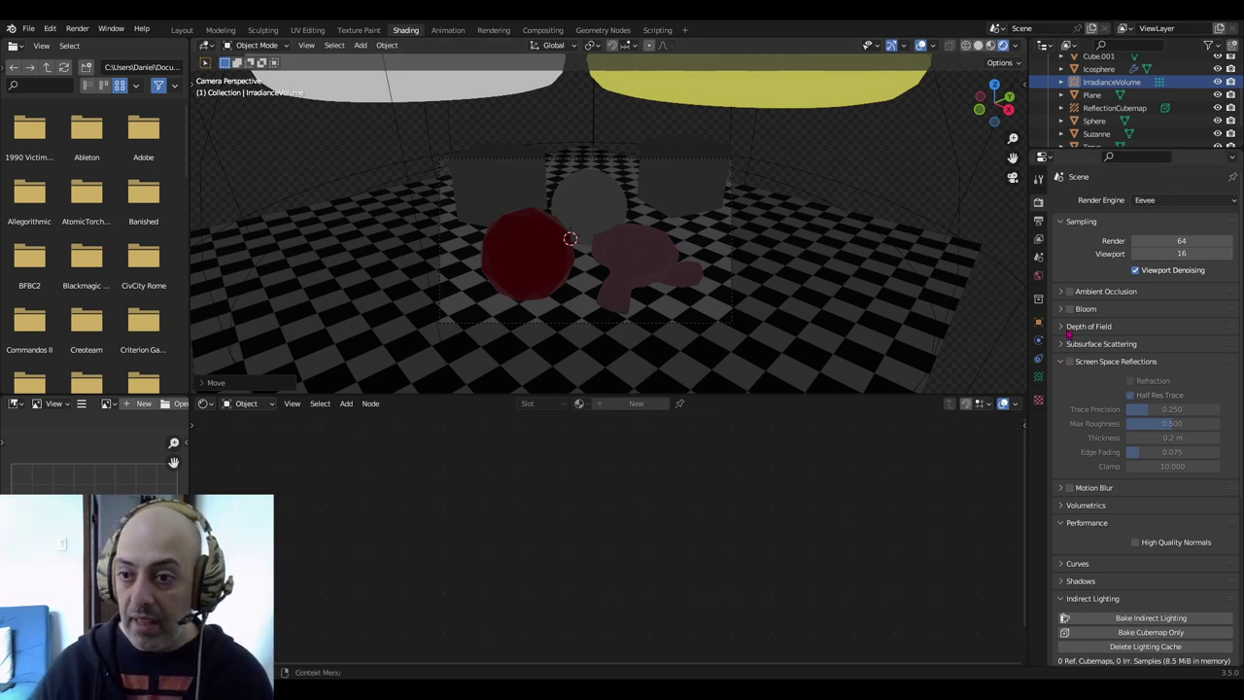
left_click(1061, 223)
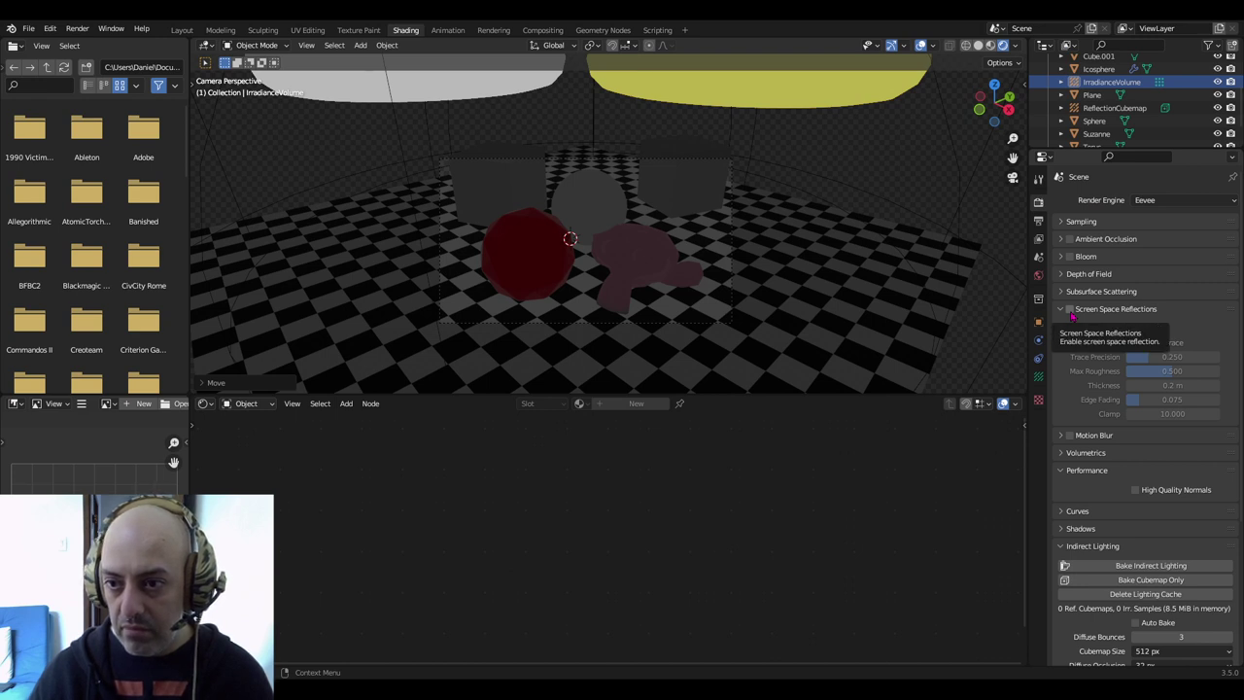
left_click(1070, 309)
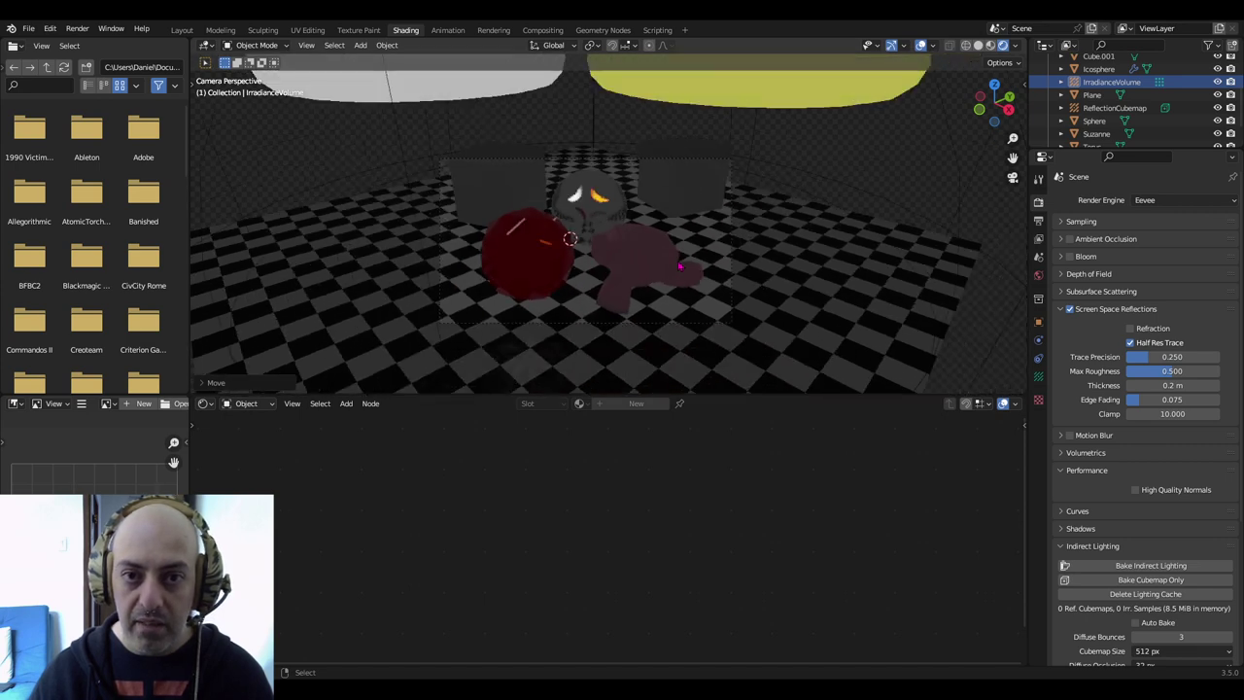
scroll(583, 224, "down", 2)
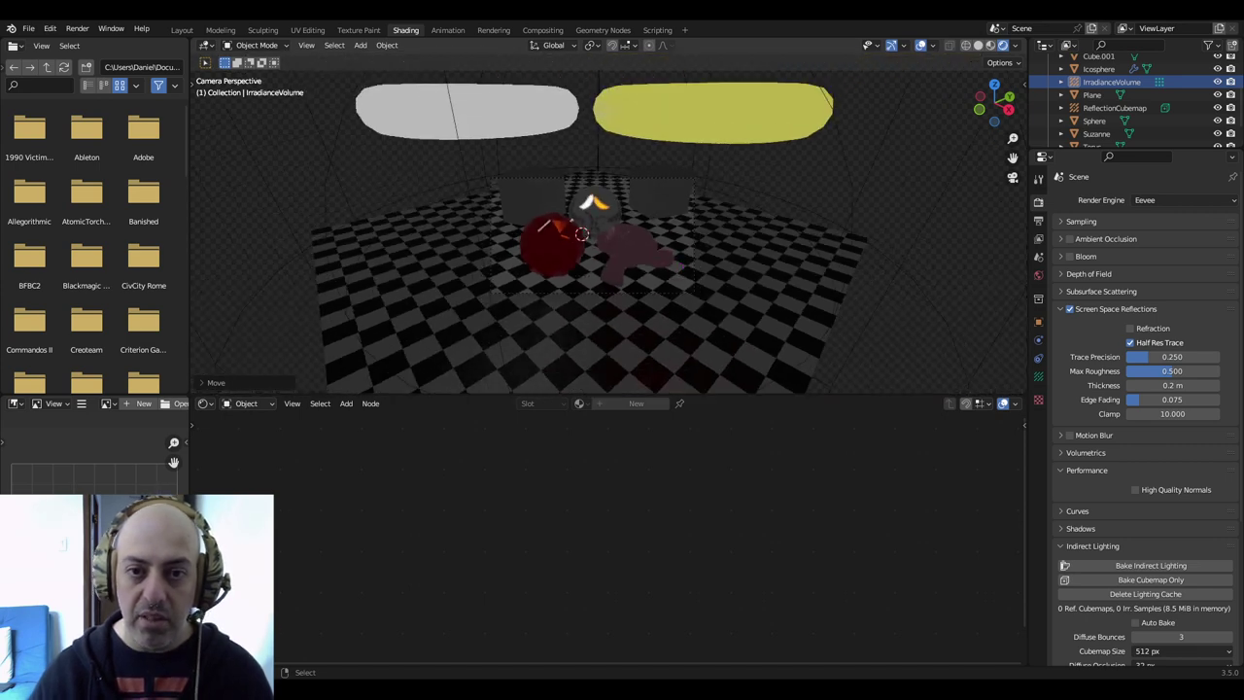
scroll(680, 265, "up", 2)
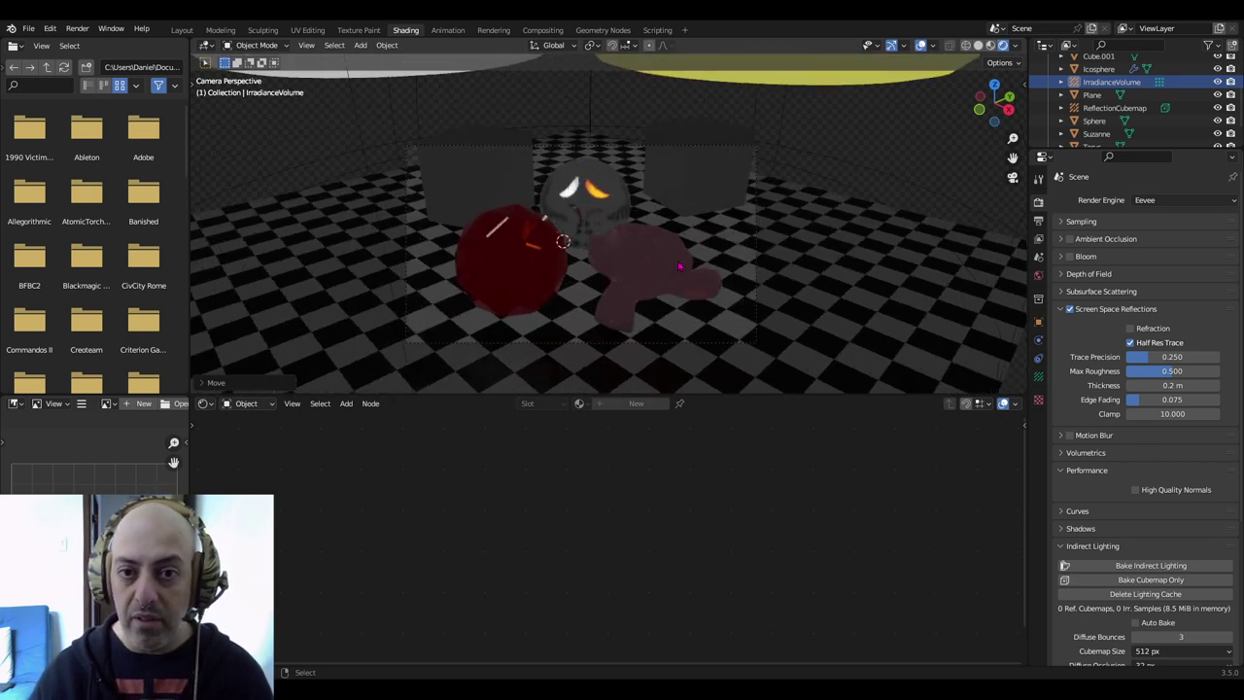
scroll(680, 265, "up", 2)
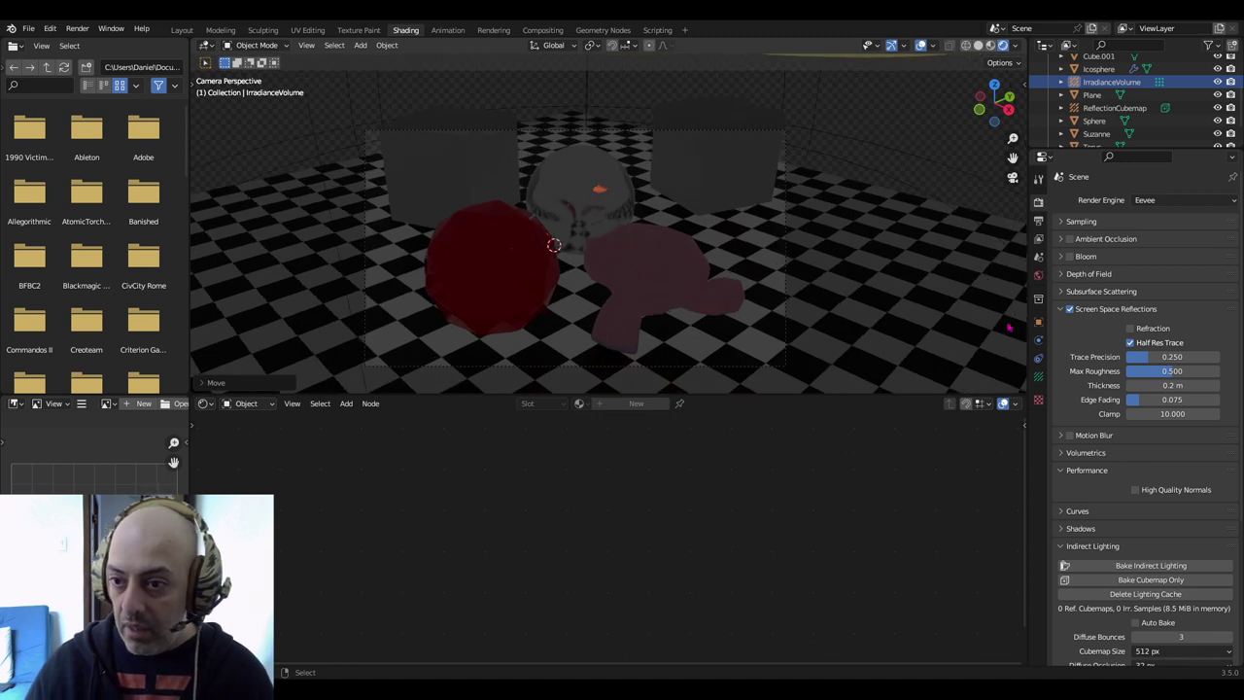
scroll(1076, 322, "down", 1)
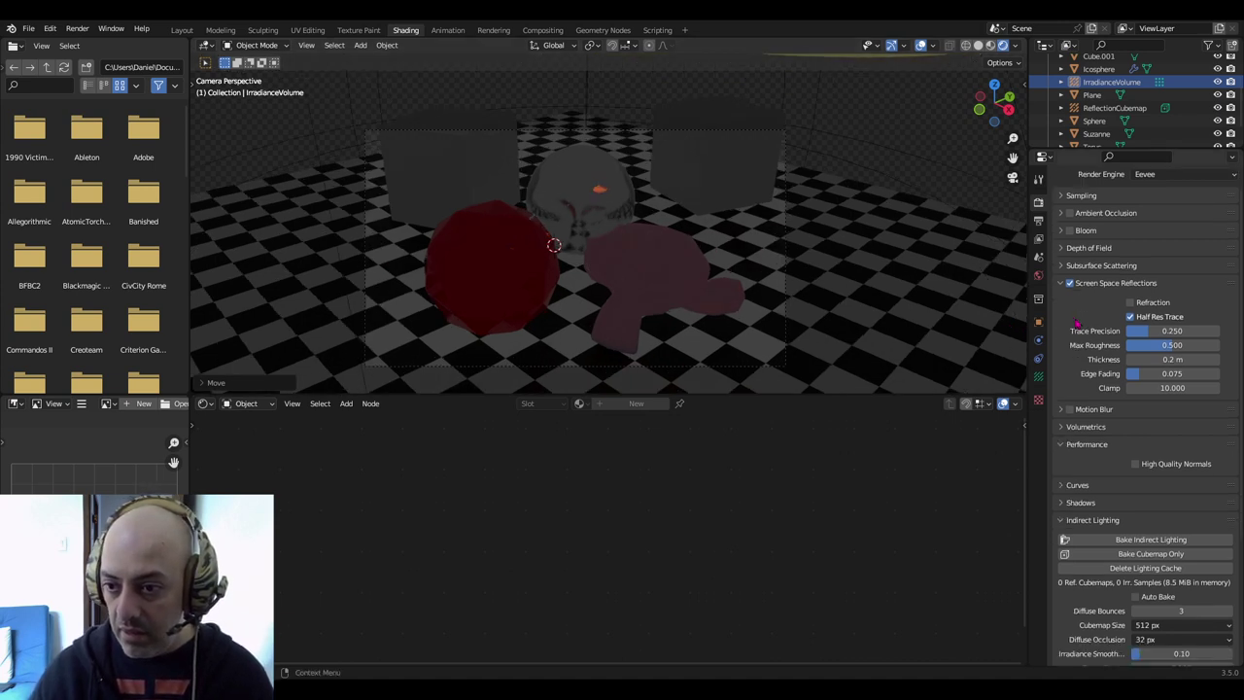
scroll(1077, 325, "down", 1)
scroll(1076, 331, "down", 2)
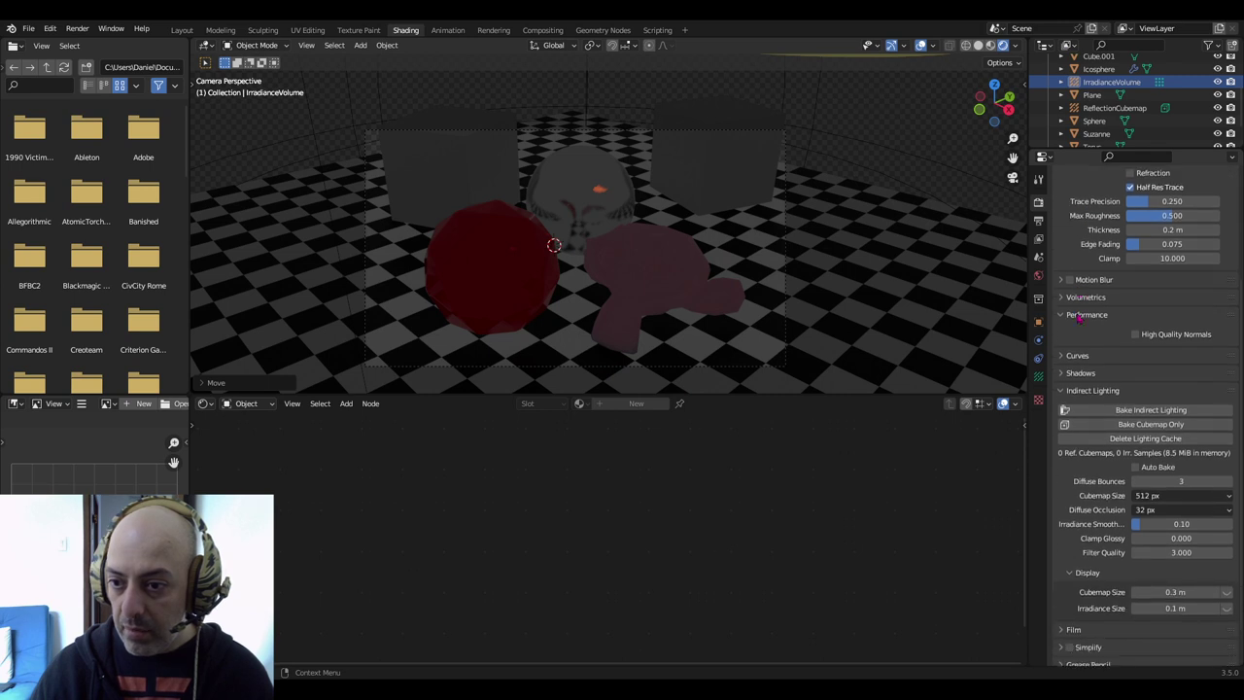
scroll(1077, 338, "down", 4)
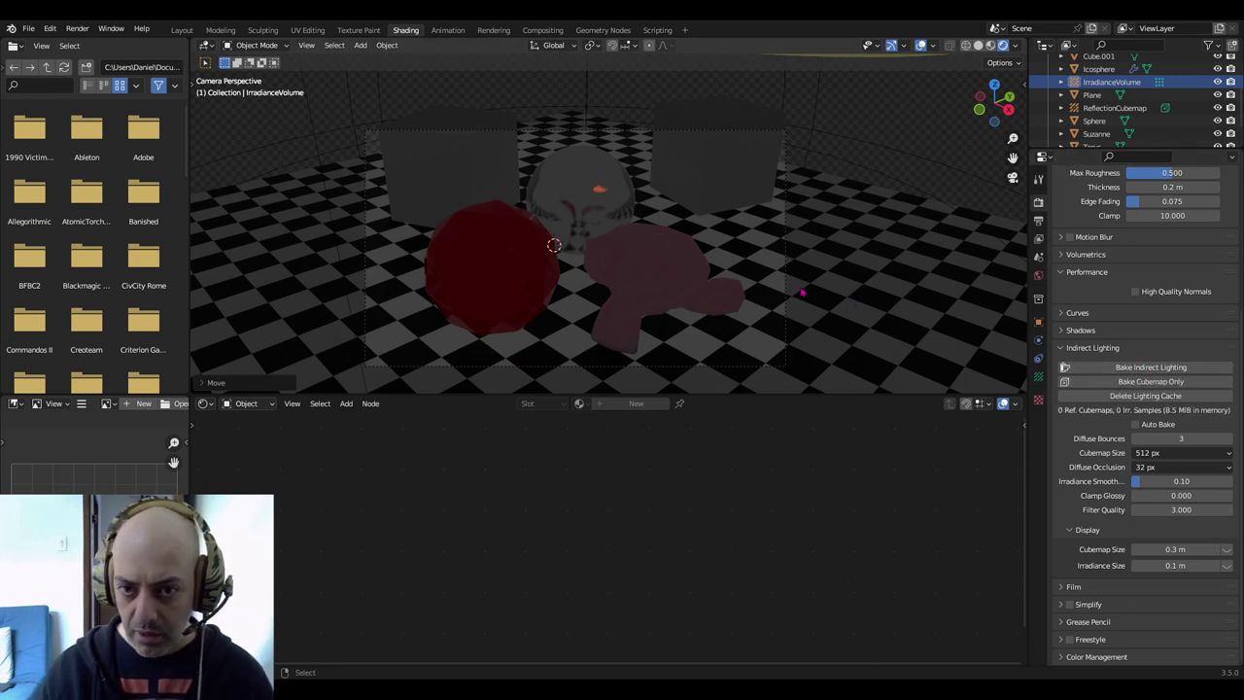
Enlarge the 3D viewport and bake indirect lighting into 1 cubemap and 64 irradiance samples
left_click_drag(834, 391, 835, 449)
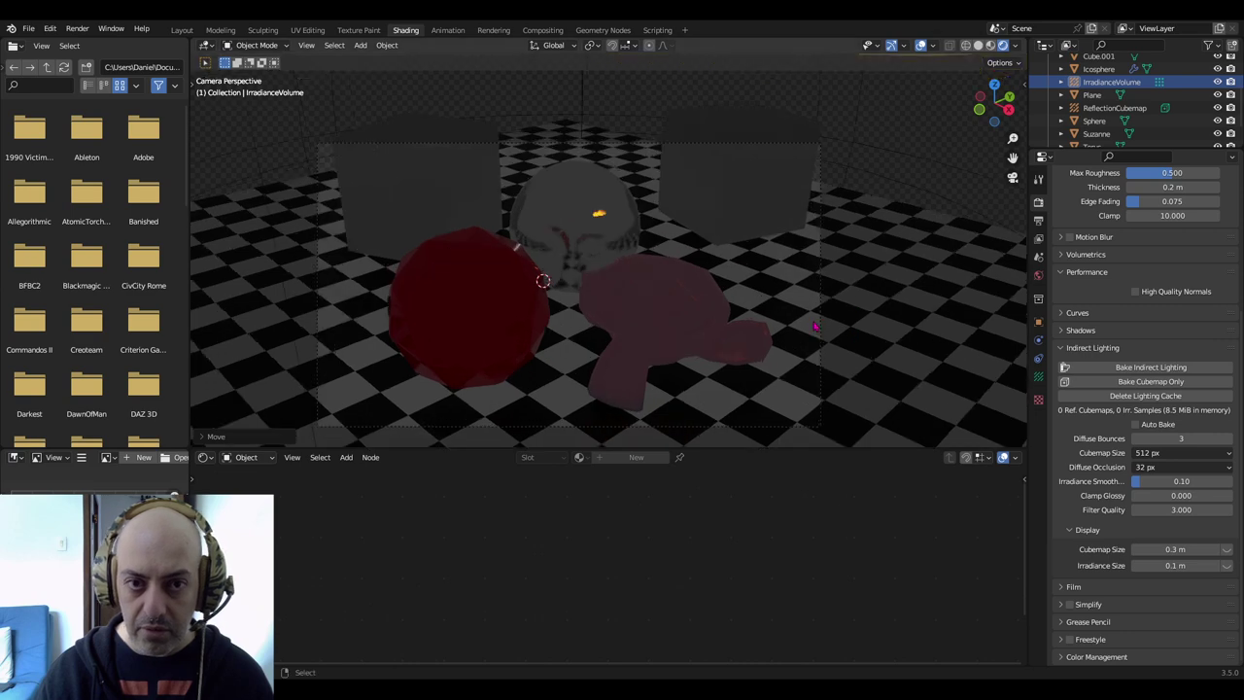
left_click(1150, 367)
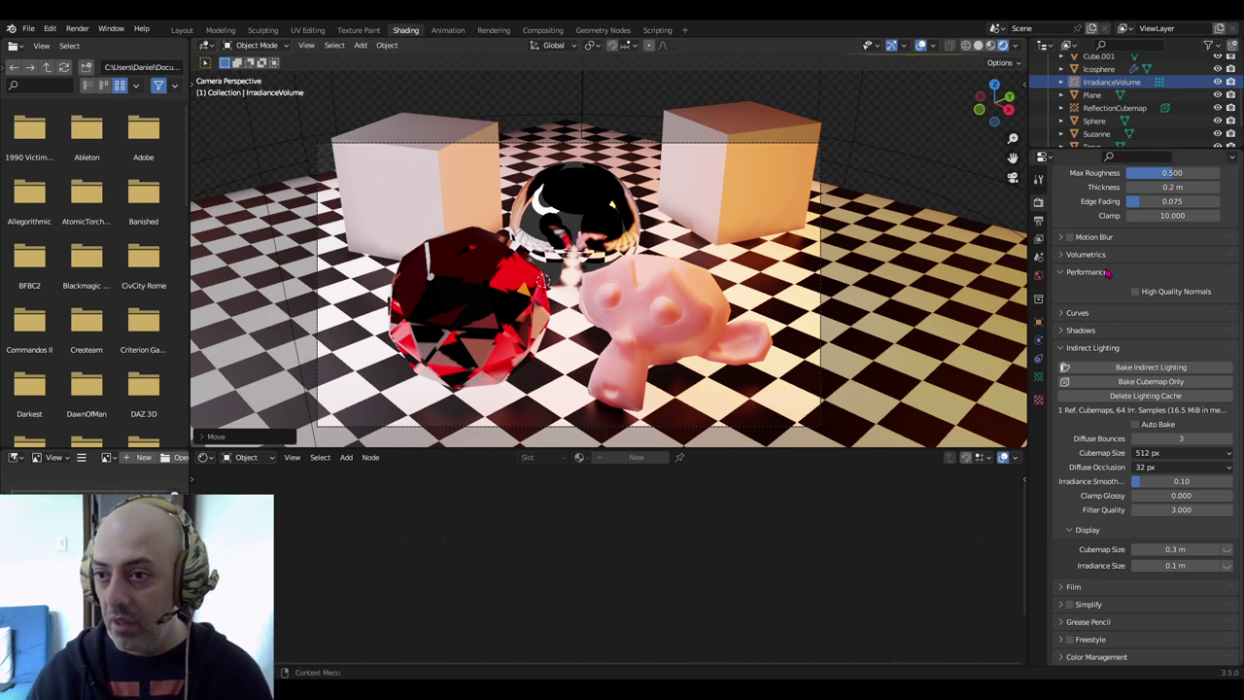
scroll(1106, 273, "up", 3)
scroll(1127, 284, "up", 2)
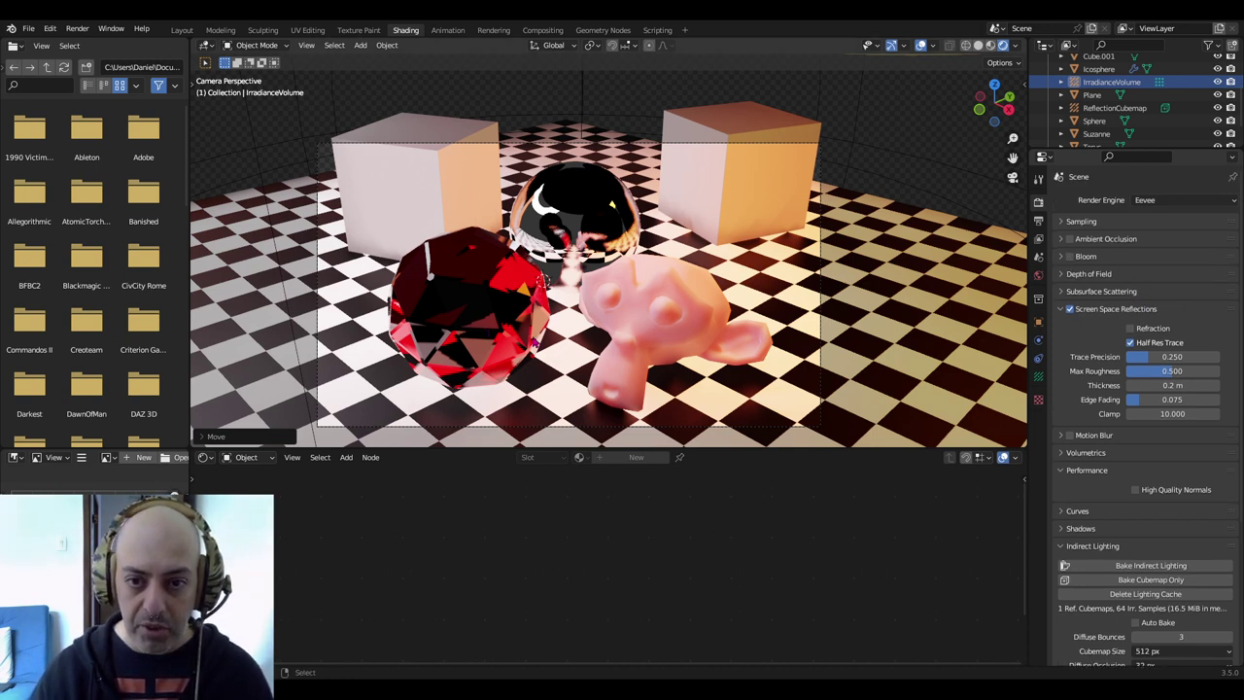
Select the Icosphere and show Material.004's Settings panel in Material Properties
left_click(462, 330)
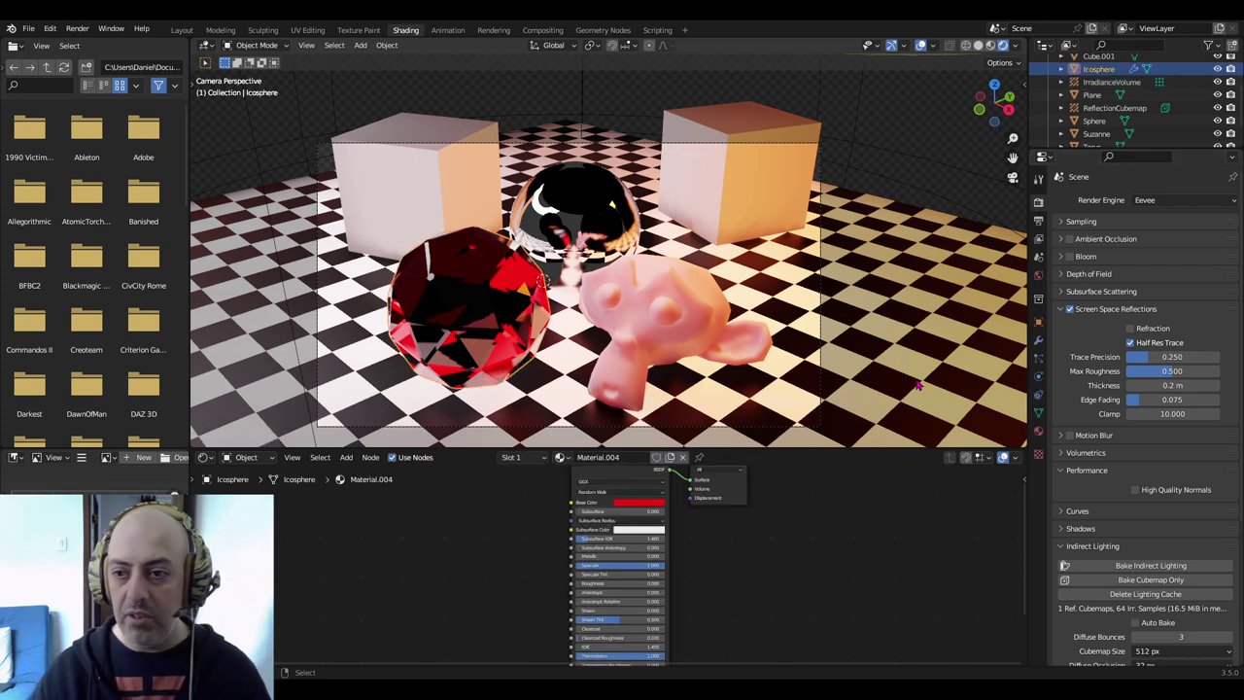
left_click(1038, 431)
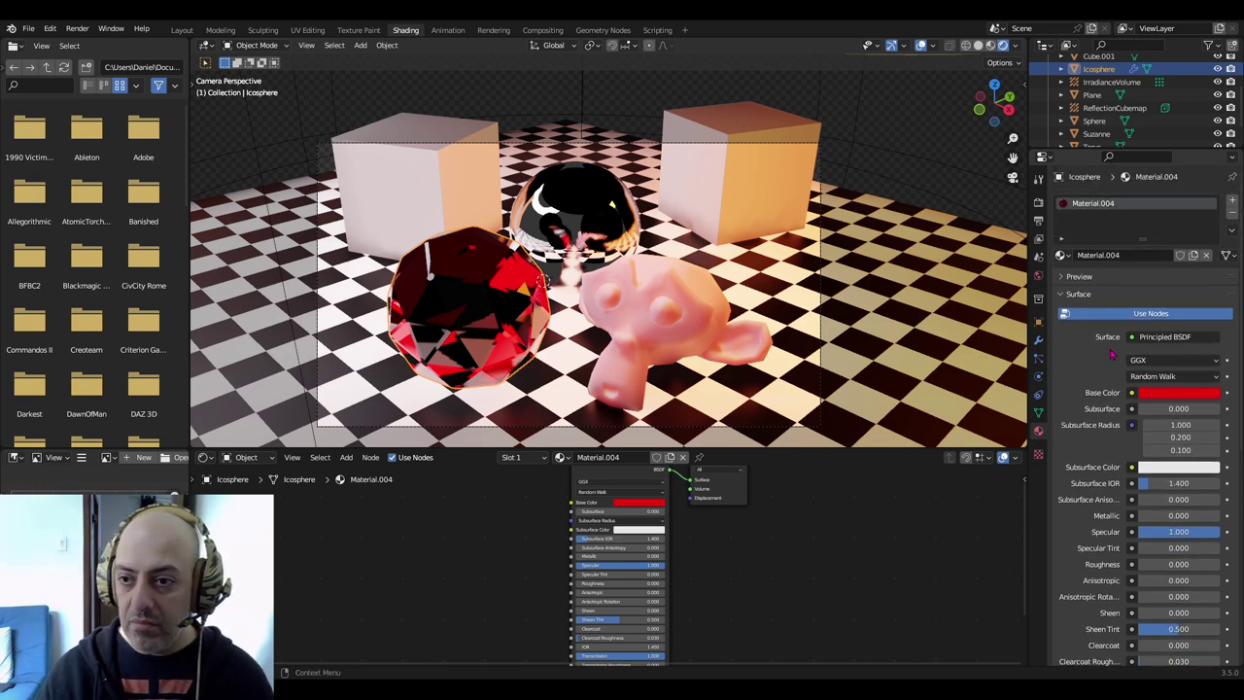
left_click(1063, 297)
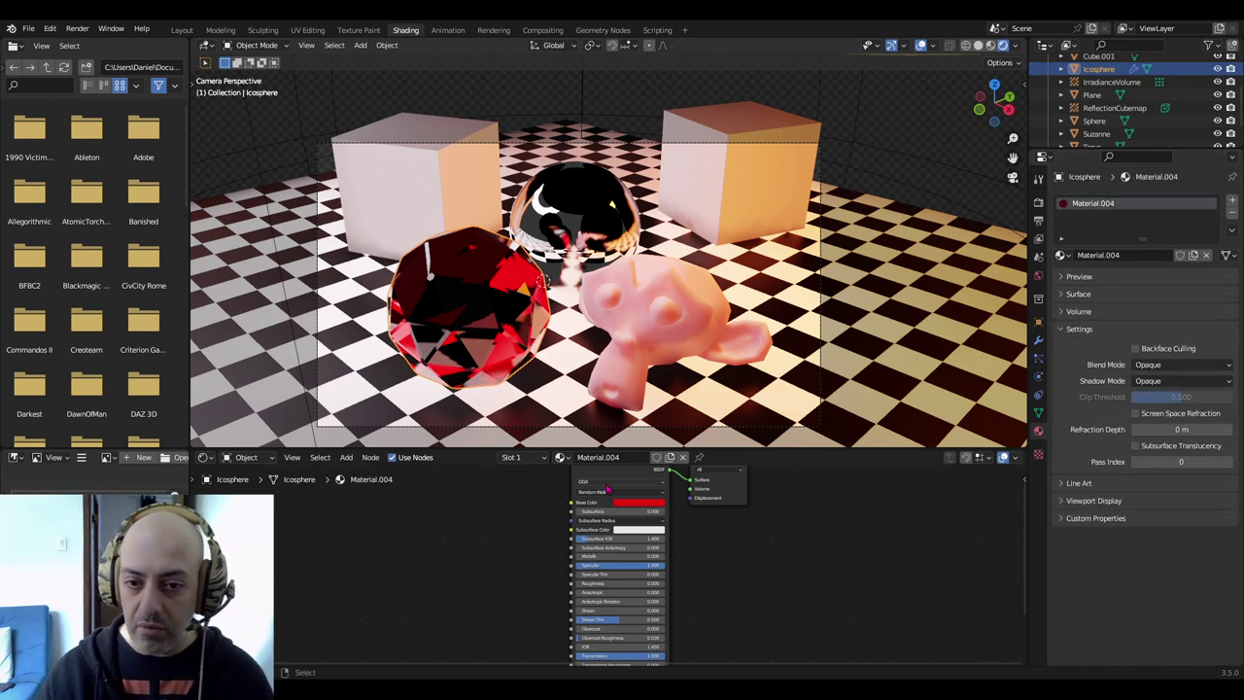
middle_click_drag(616, 476, 580, 504)
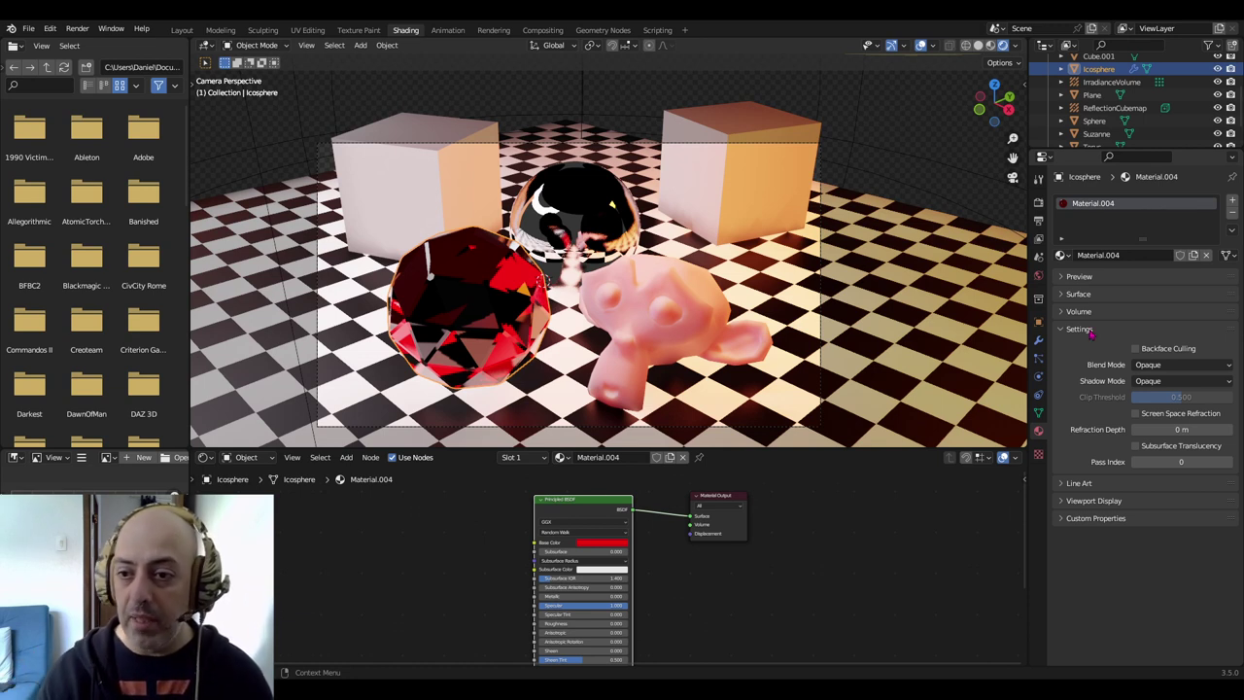
Set Material.004's blend and shadow modes to Alpha Hashed and enable Screen Space Refraction
left_click(1152, 367)
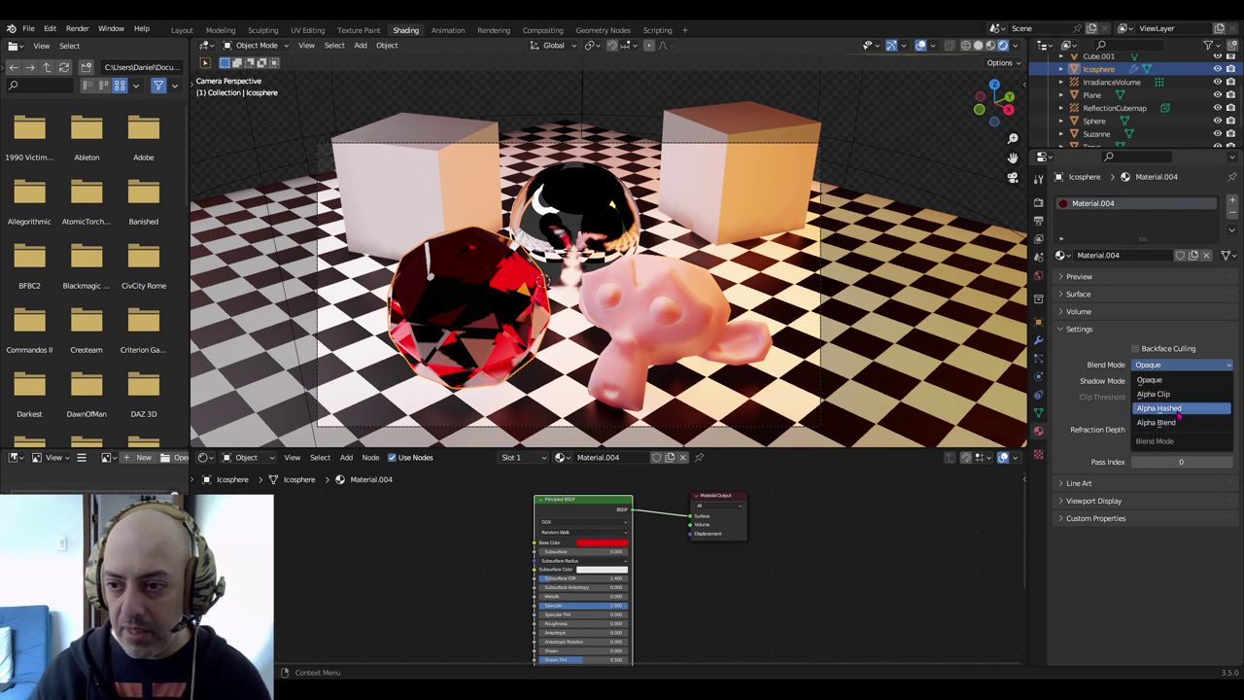
left_click(1178, 409)
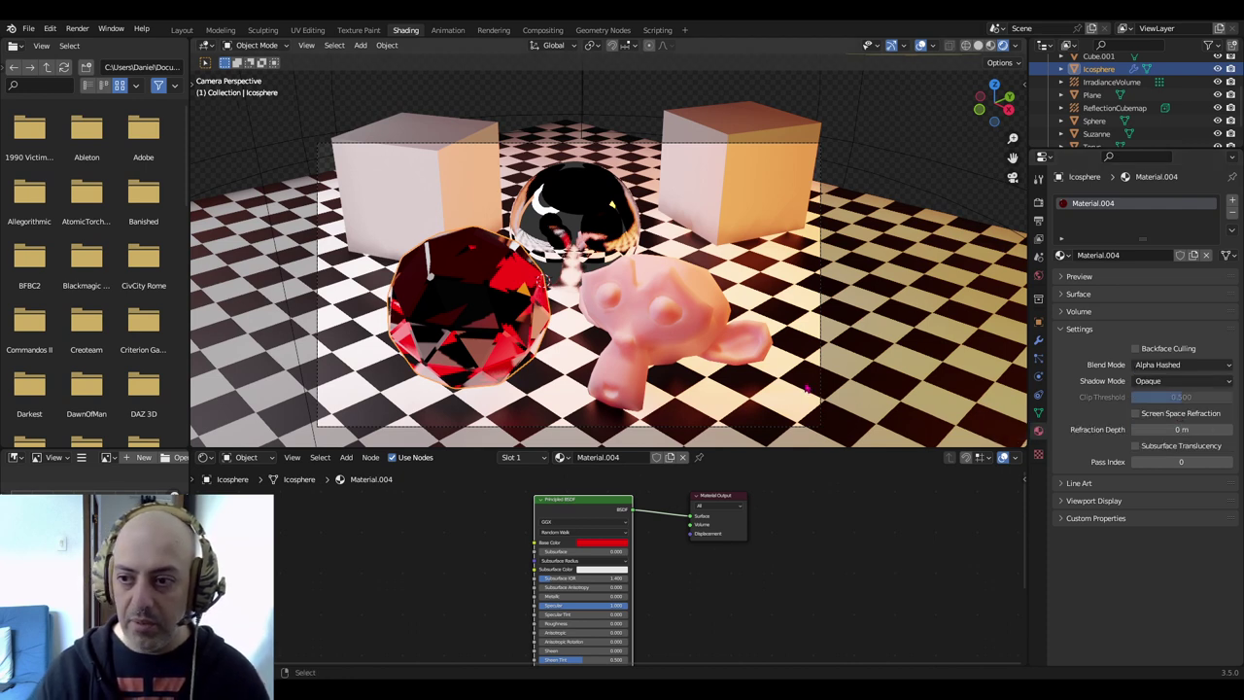
left_click(1152, 385)
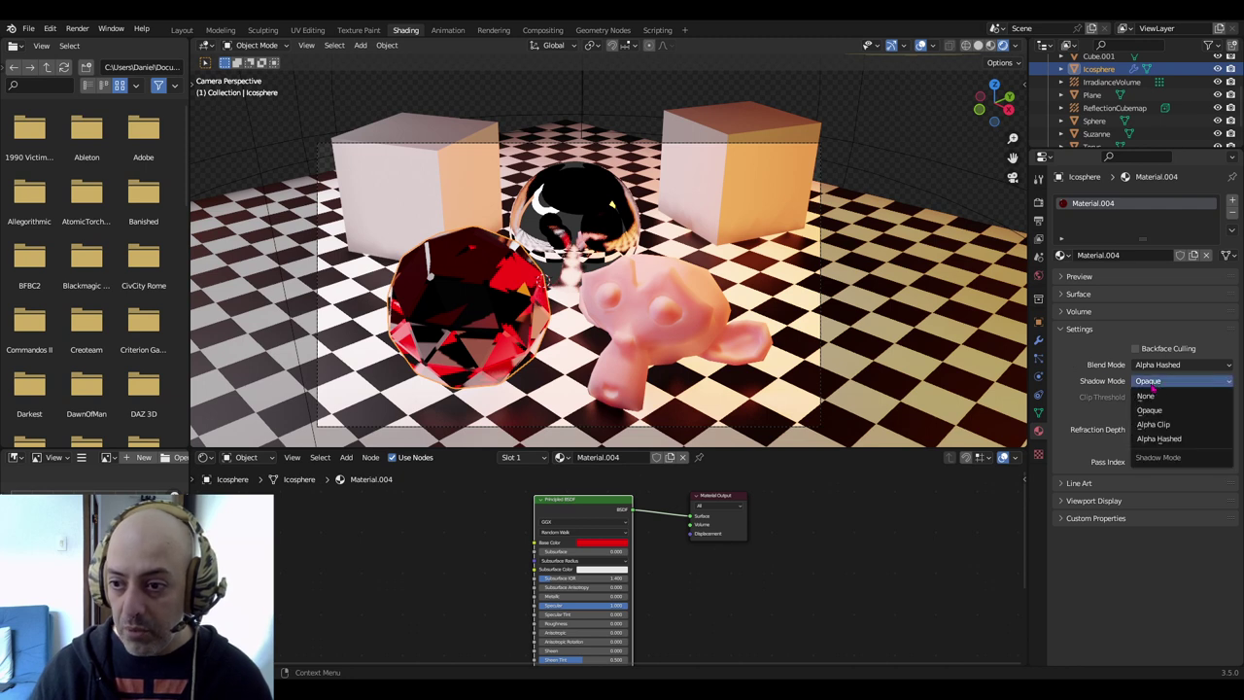
left_click(1185, 441)
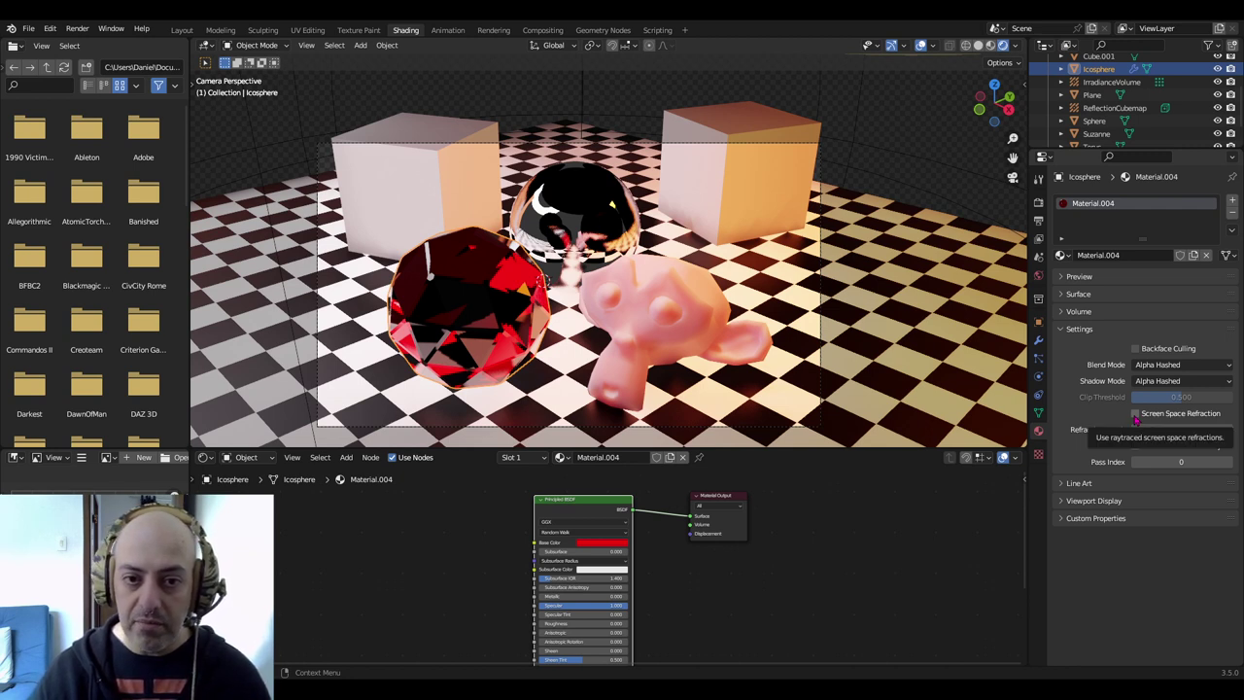
left_click(1135, 414)
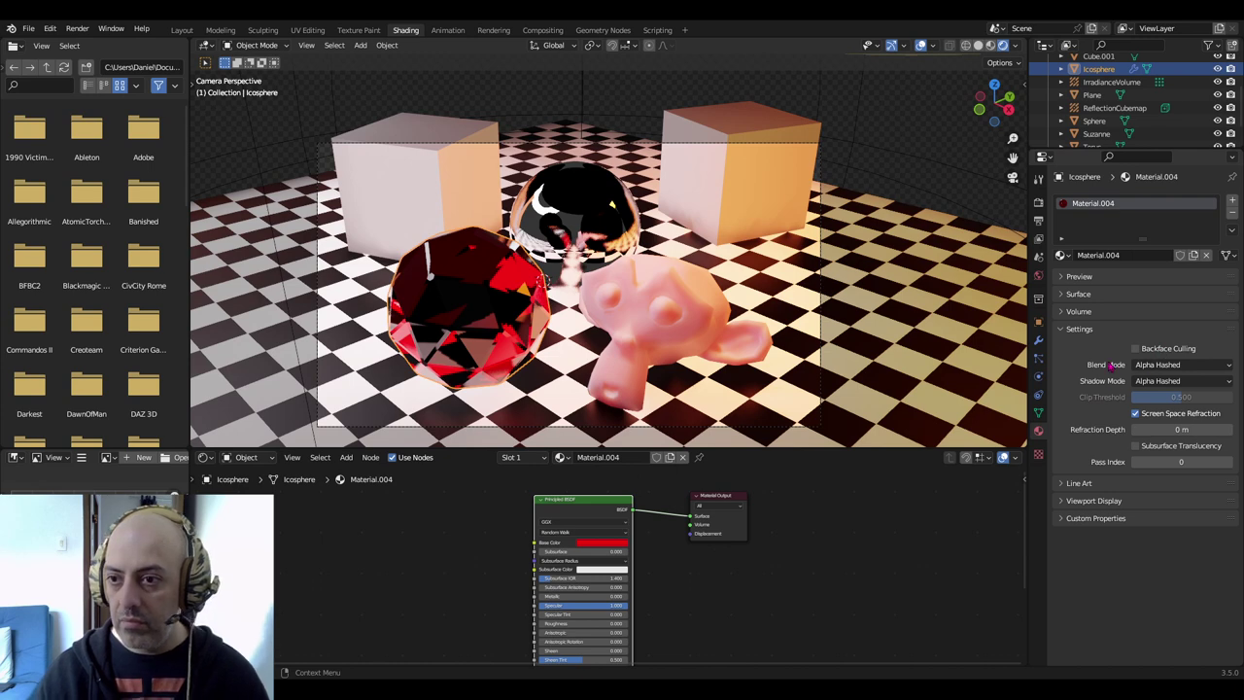
Return to Render Properties and rebake the indirect lighting
left_click(1038, 220)
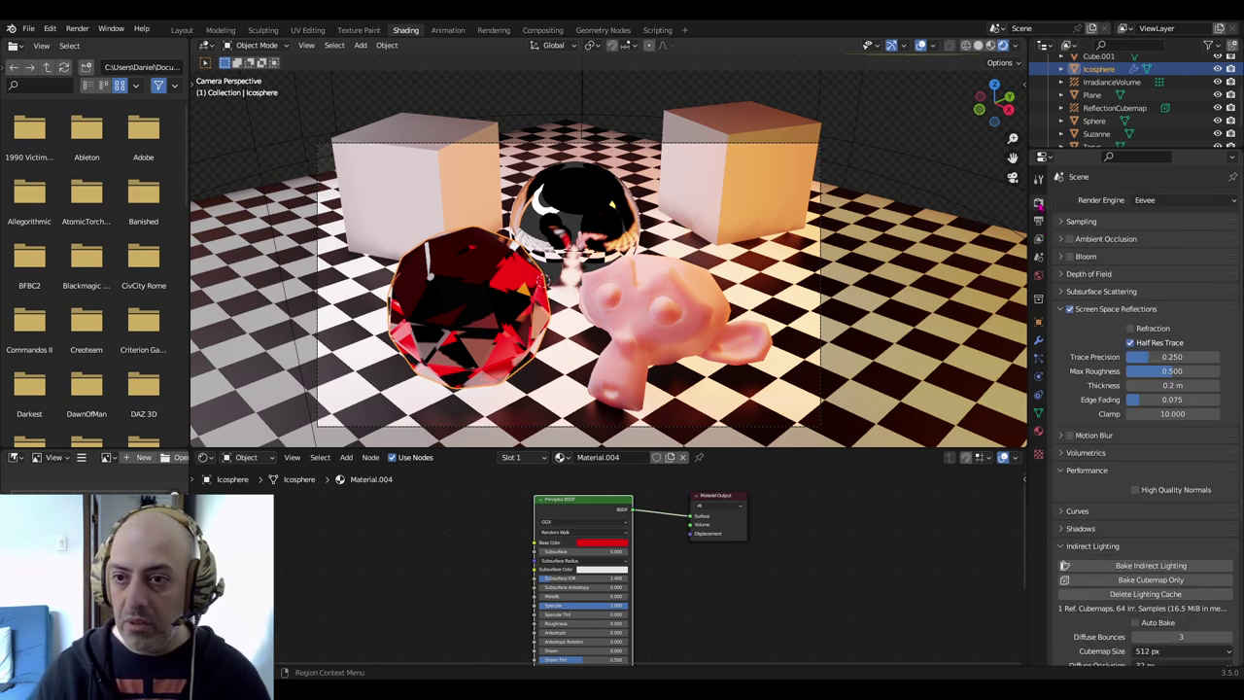
scroll(1096, 345, "down", 2)
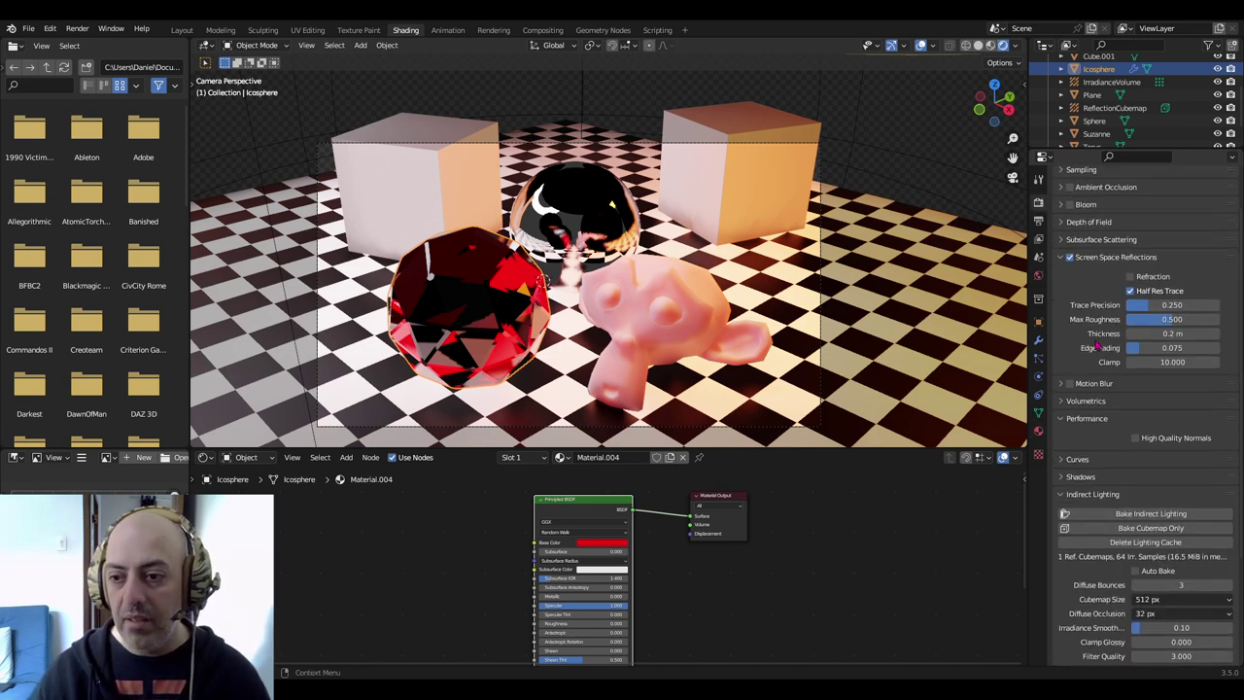
left_click(1156, 513)
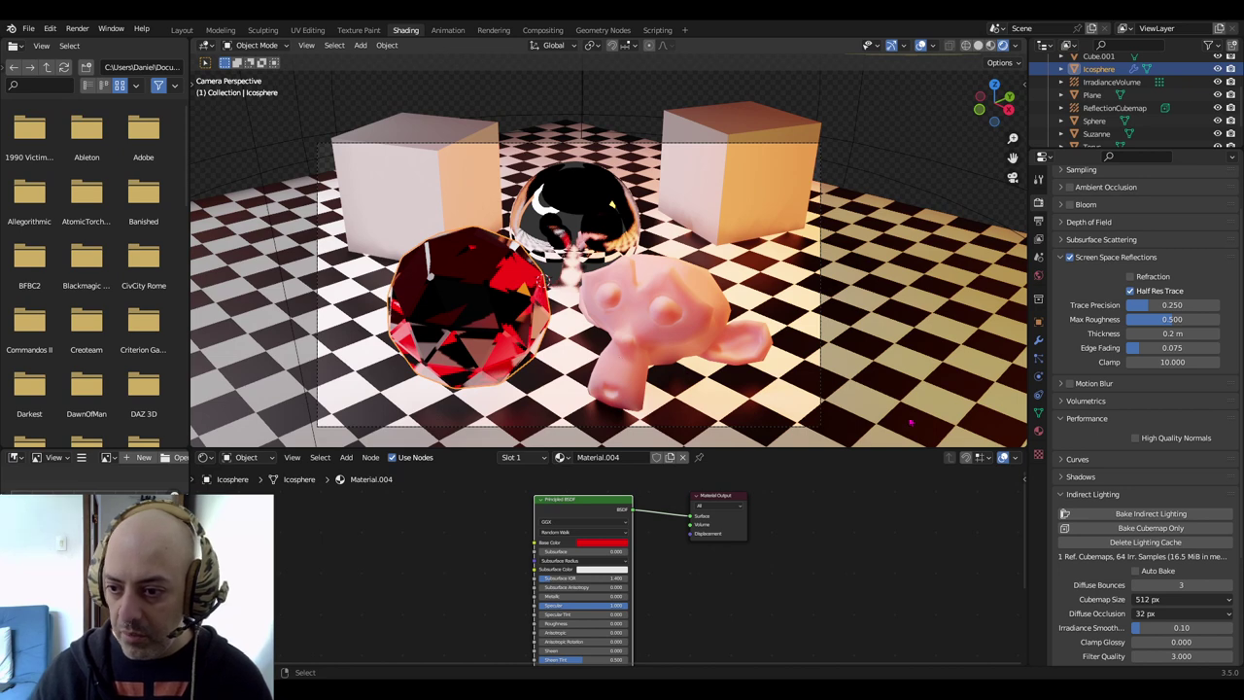
scroll(1100, 421, "down", 2)
scroll(1116, 432, "down", 2)
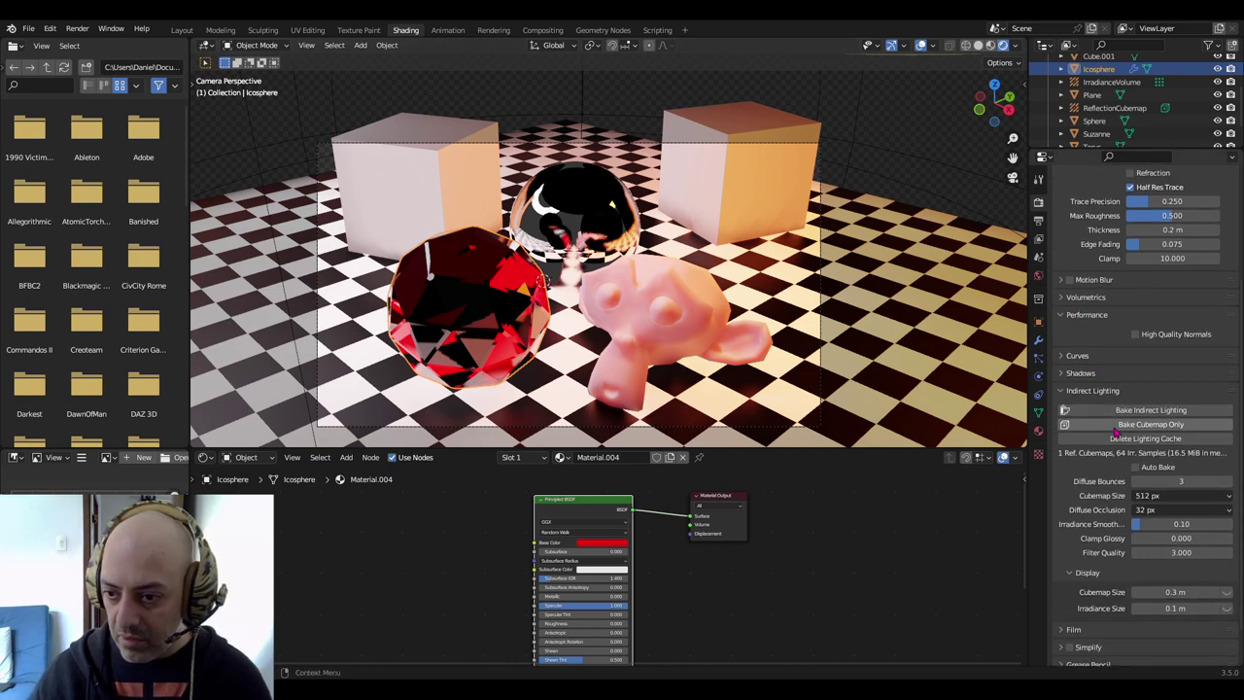
scroll(1117, 430, "up", 5)
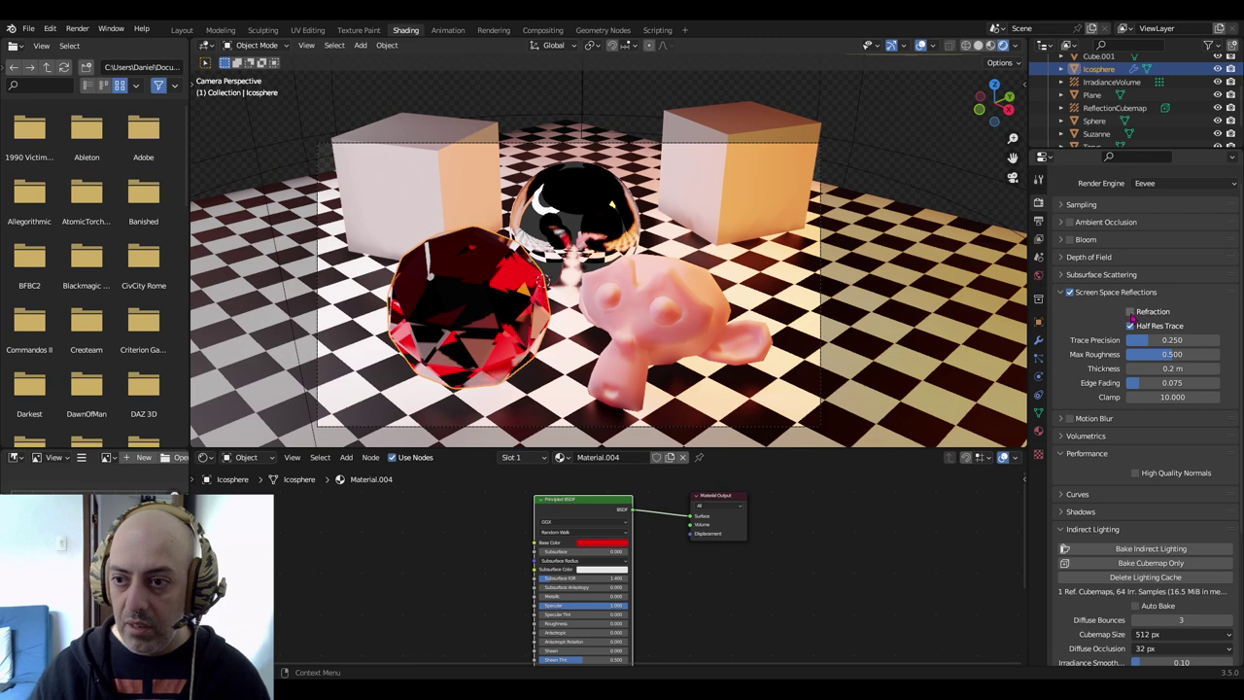
Enable SSR Refraction, disable Half Res Trace, set Trace Precision to 0.5, and rebake
left_click(1131, 314)
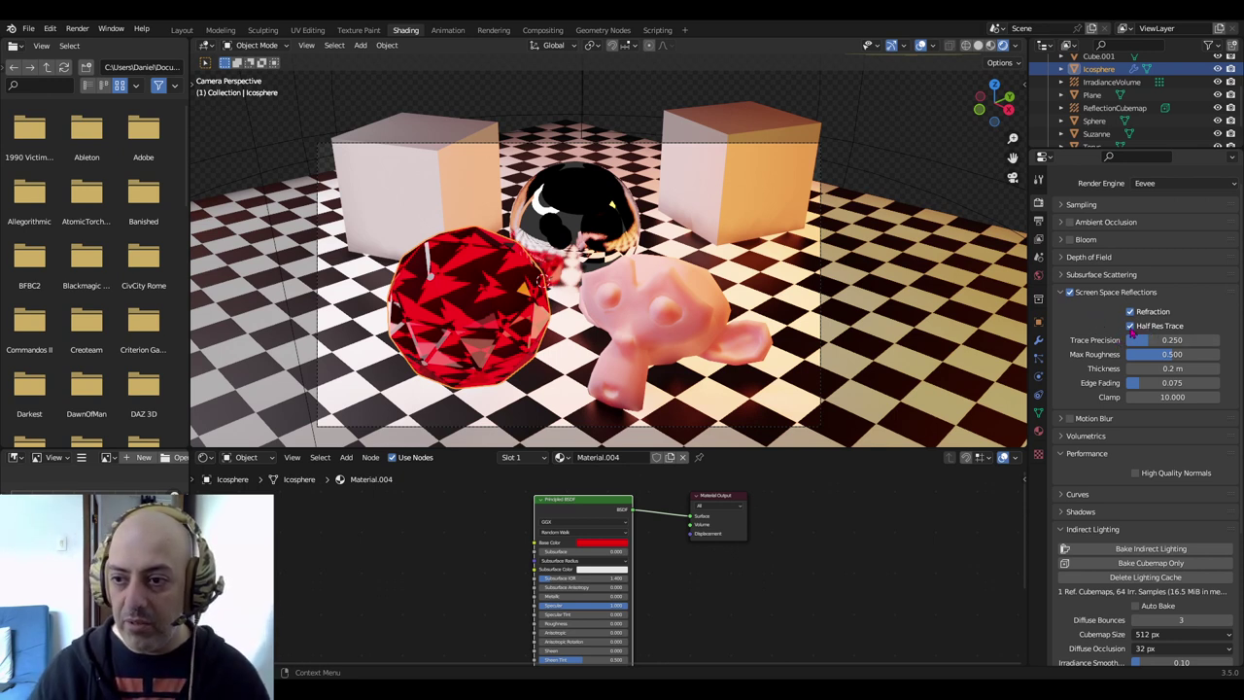
left_click(1131, 331)
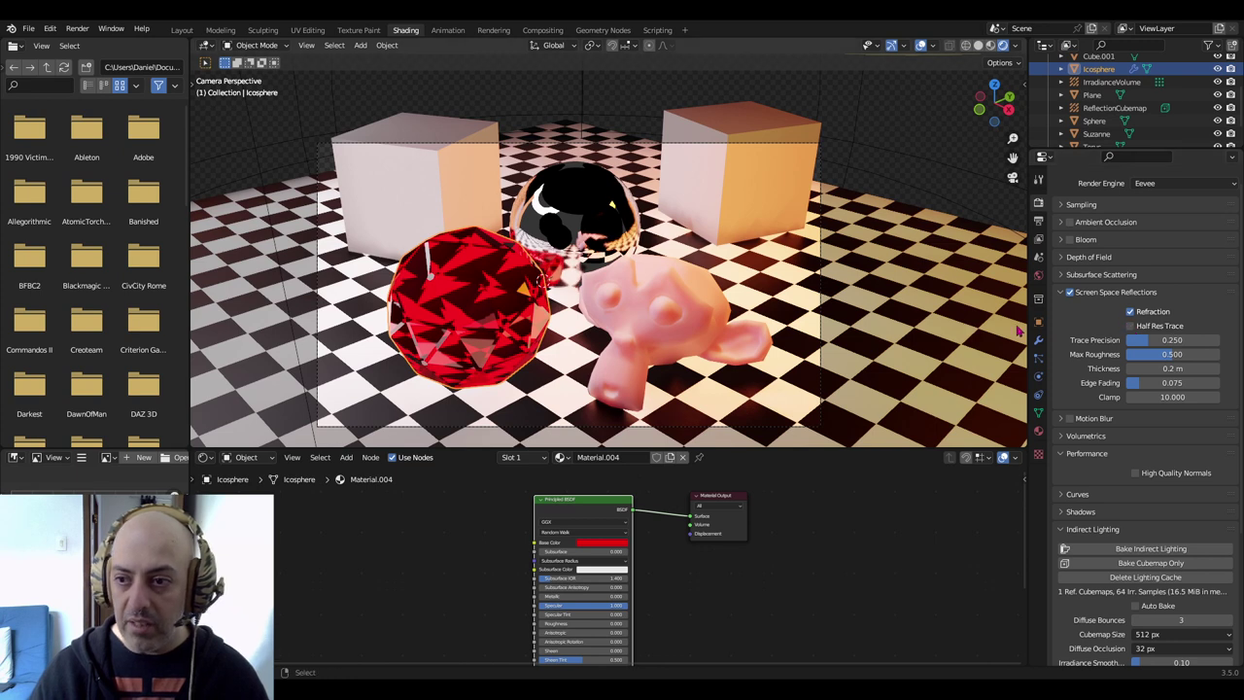
left_click(1166, 340)
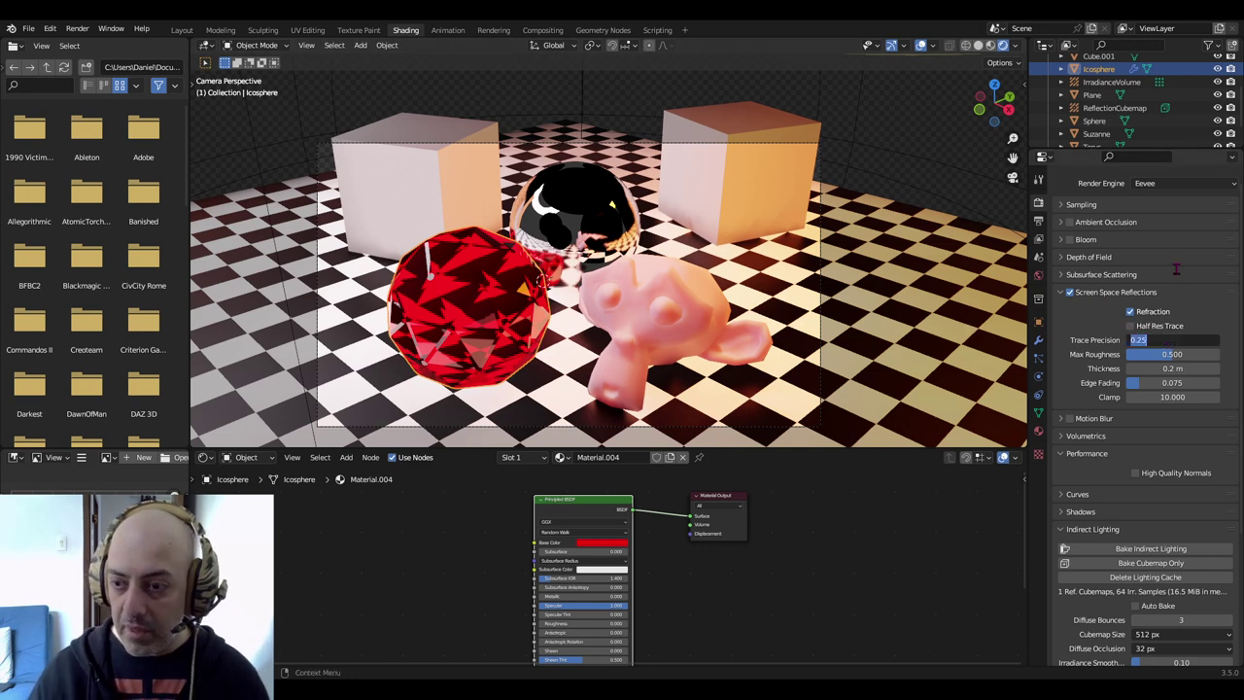
type("0.5")
key("Return")
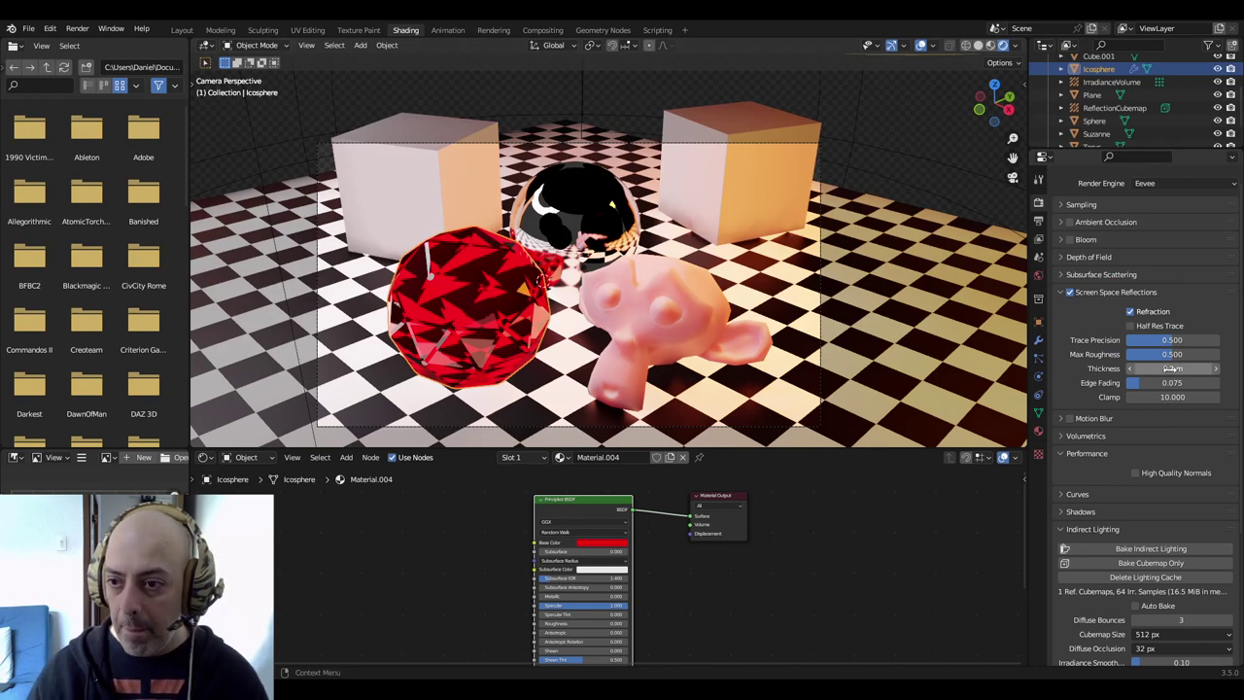
left_click(1152, 563)
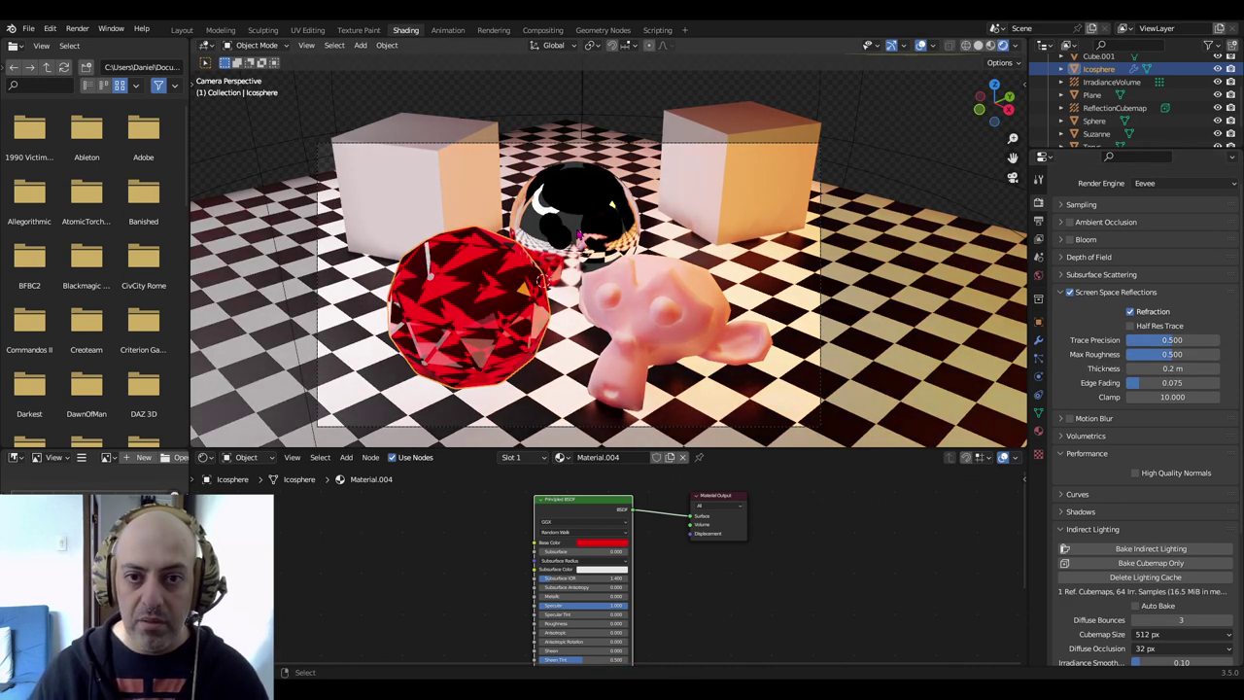
Give the Sphere's material Alpha Hashed shadows and Screen Space Refraction
left_click(1094, 121)
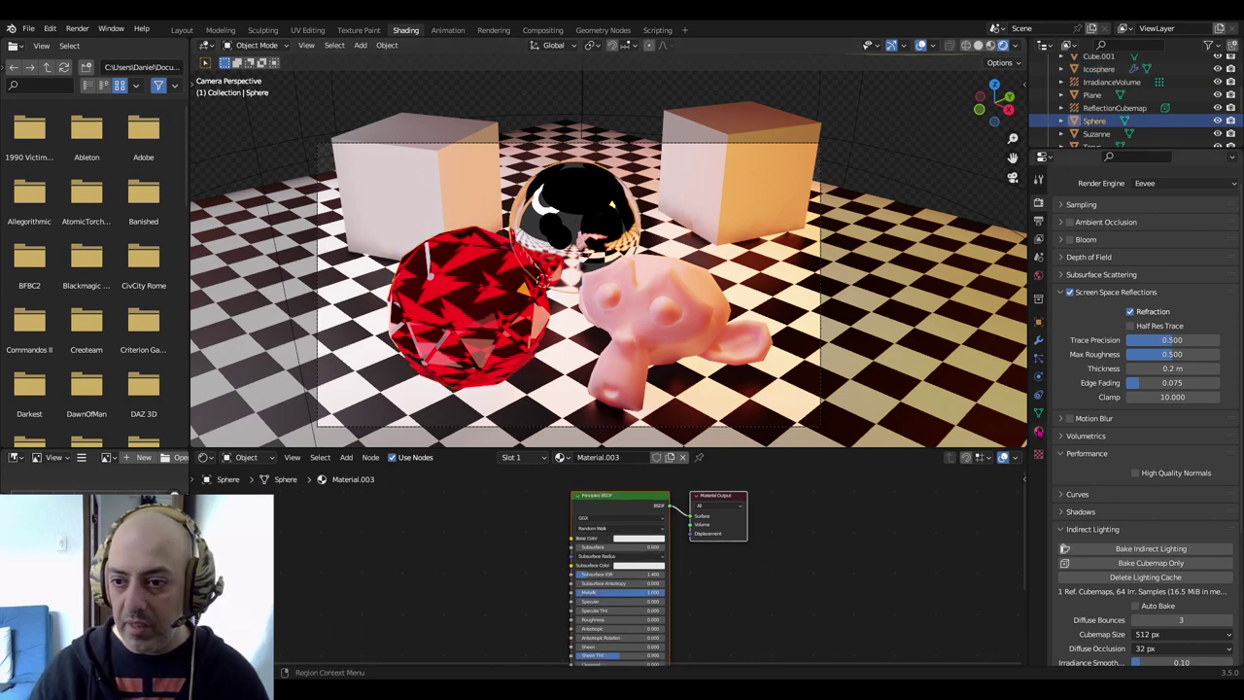
left_click(1038, 431)
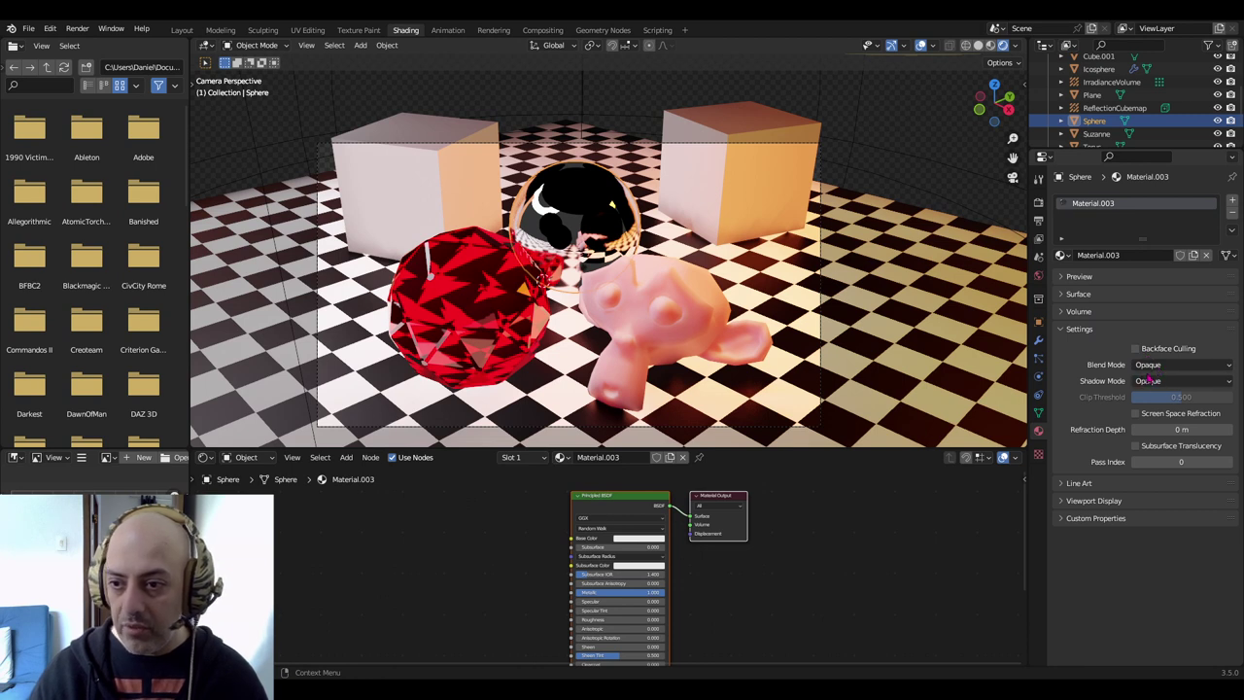
left_click(1151, 382)
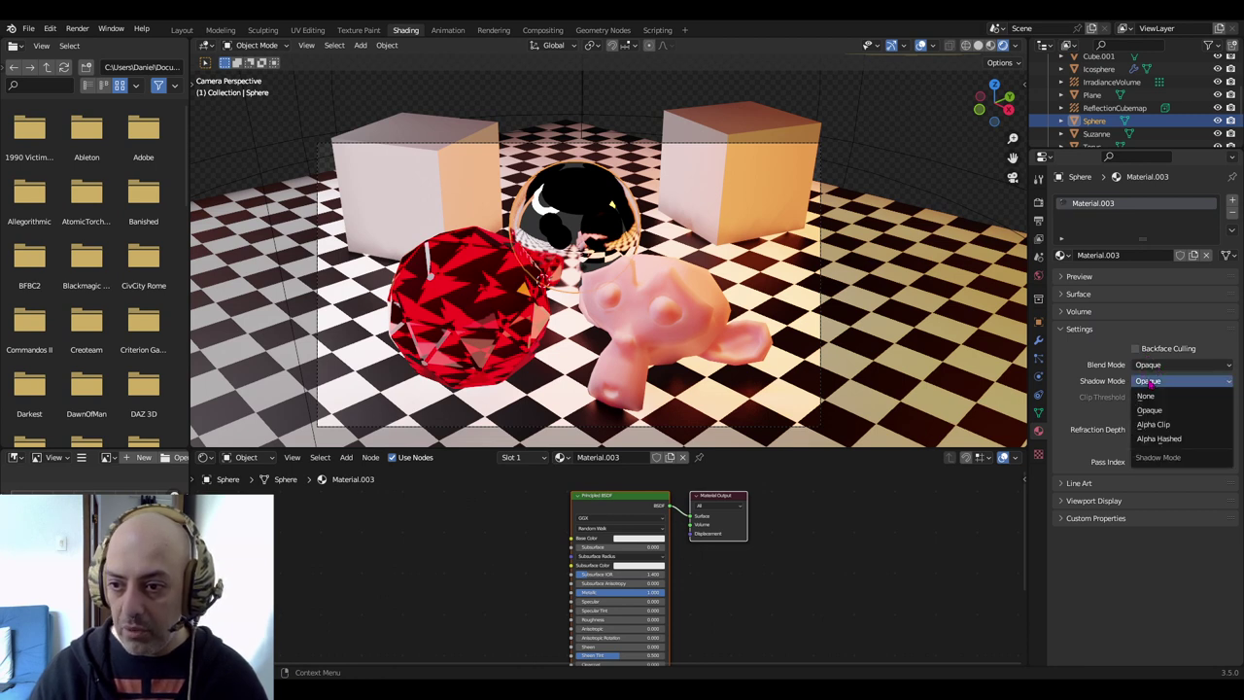
left_click(1175, 442)
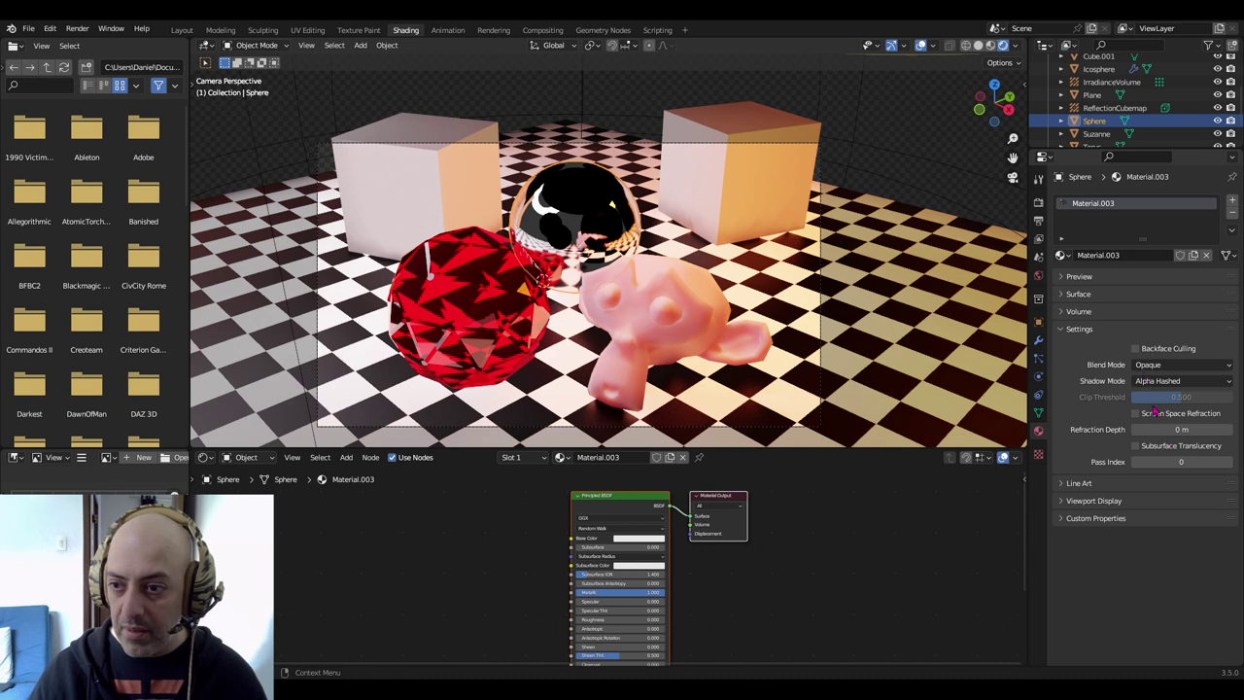
left_click(1105, 419)
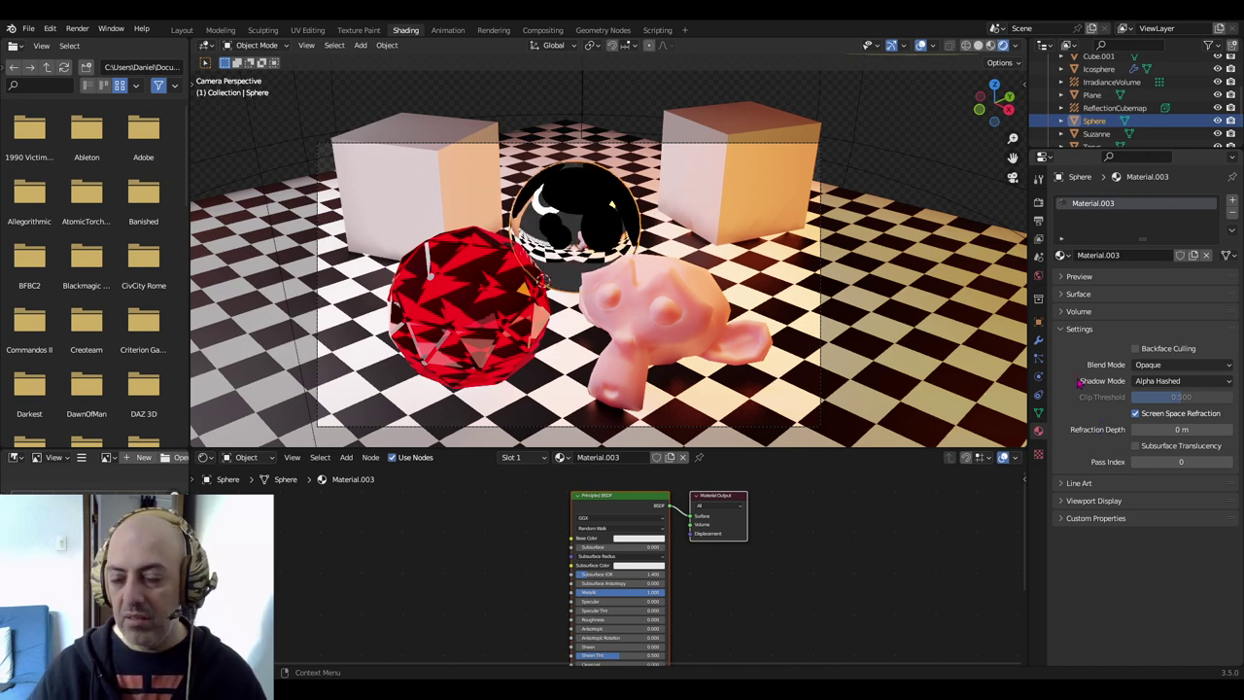
left_click(1063, 295)
left_click(1062, 296)
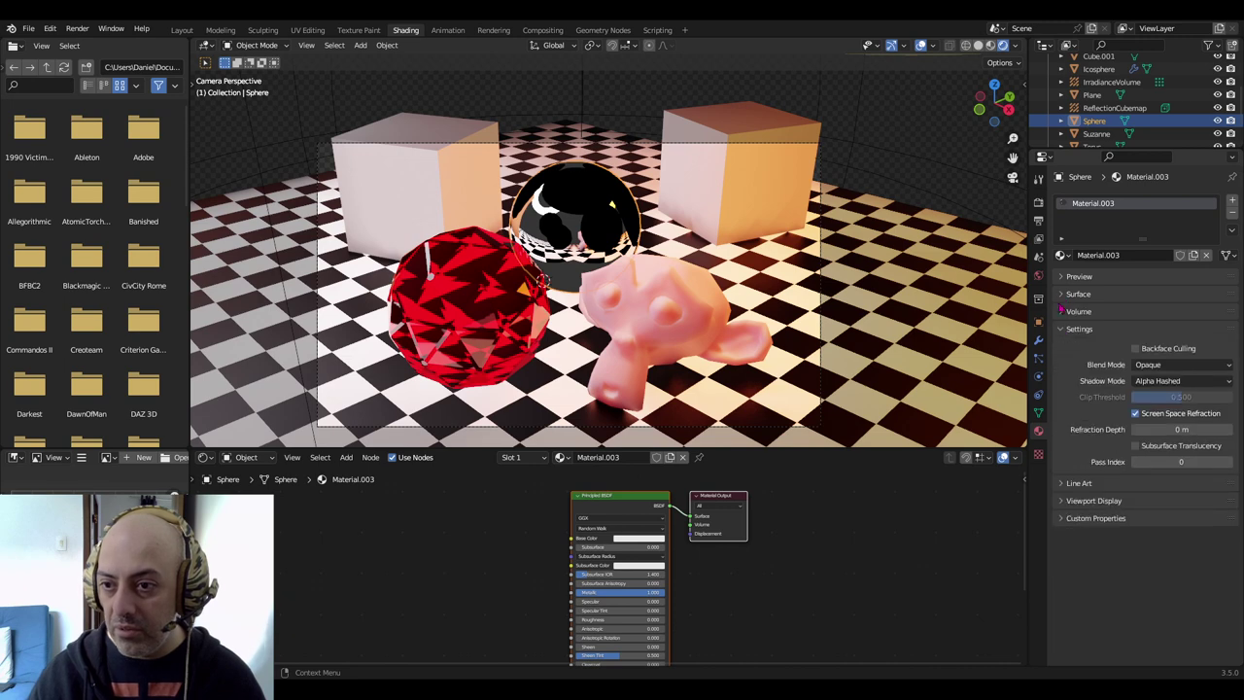
Enable Screen Space Refraction and Subsurface Translucency on Suzanne's Material.005
left_click(669, 298)
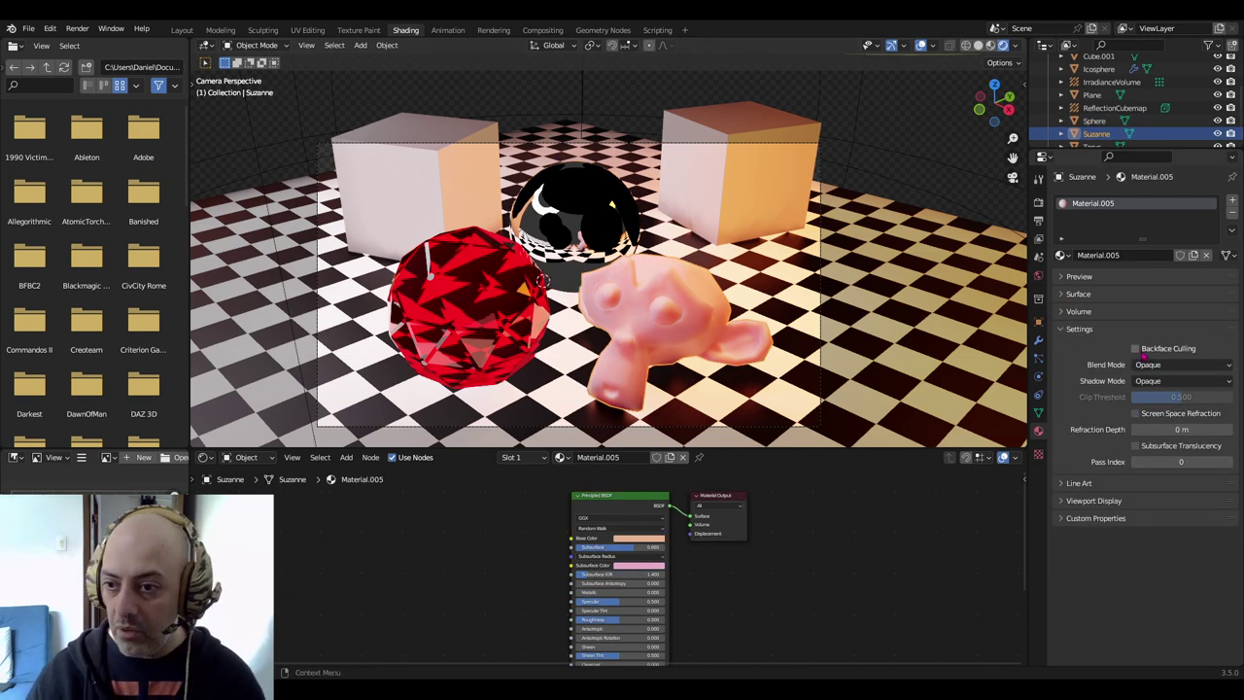
left_click(1142, 413)
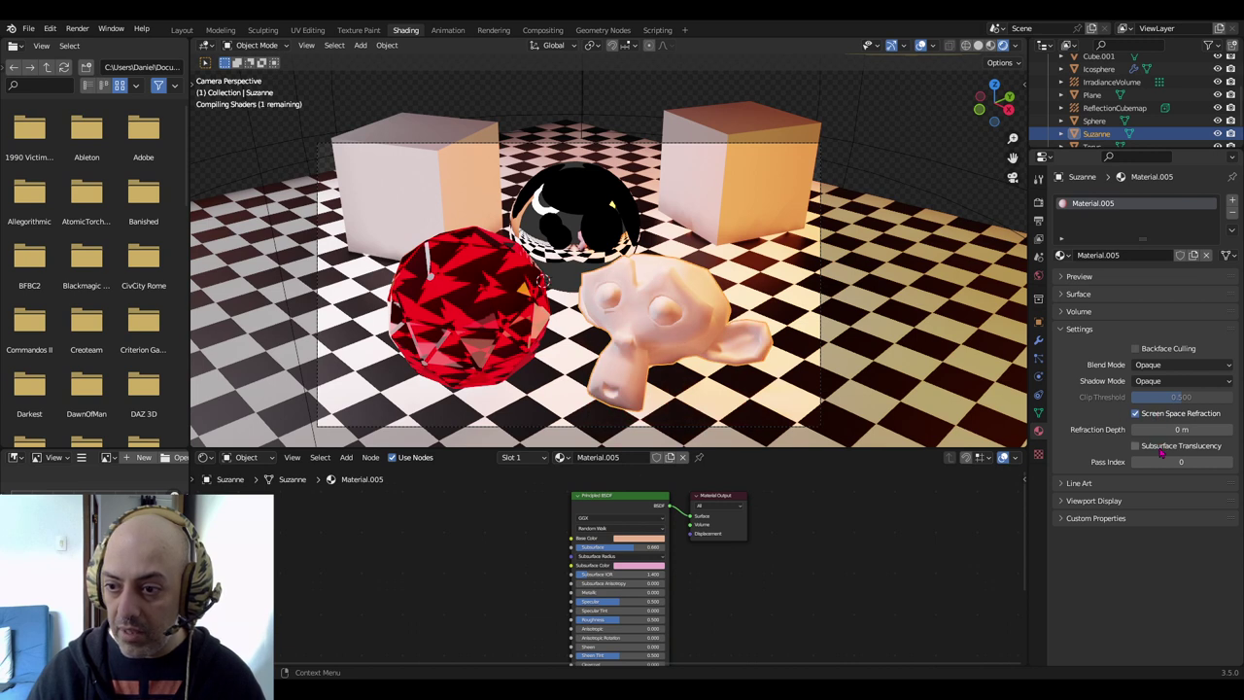
left_click(1135, 446)
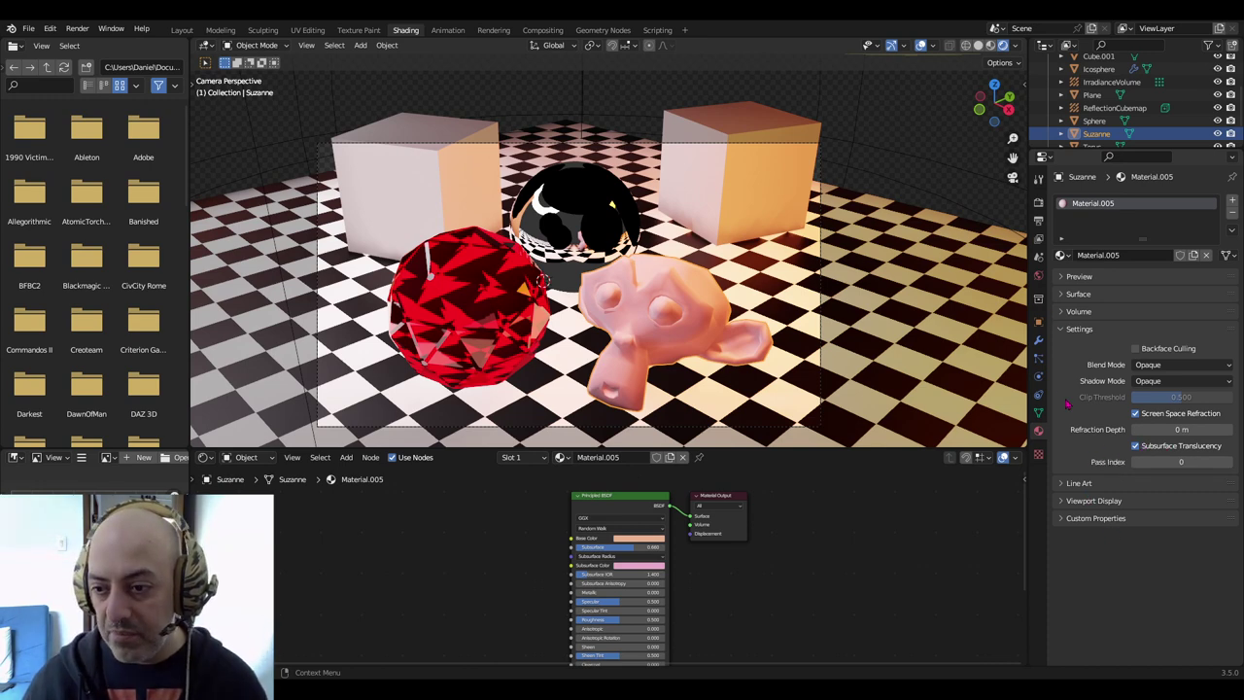
left_click(1038, 202)
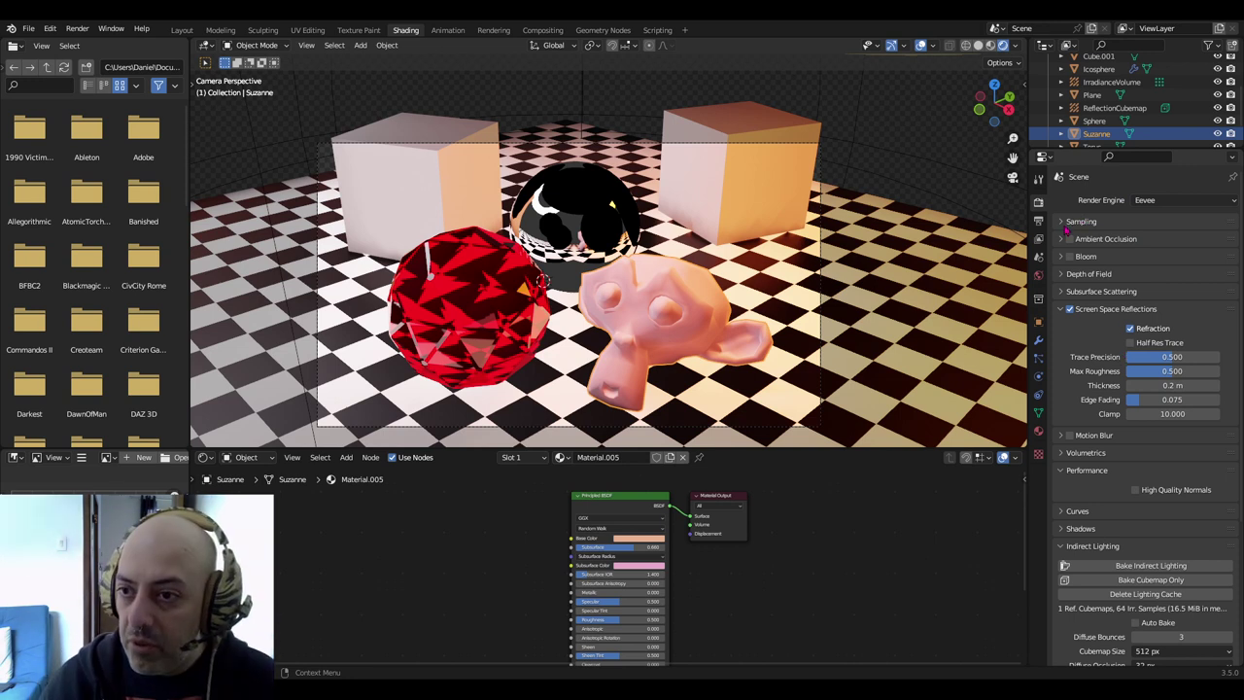
Set Eevee sampling to 128 render and 32 viewport samples, with Viewport Denoising off
left_click(1081, 221)
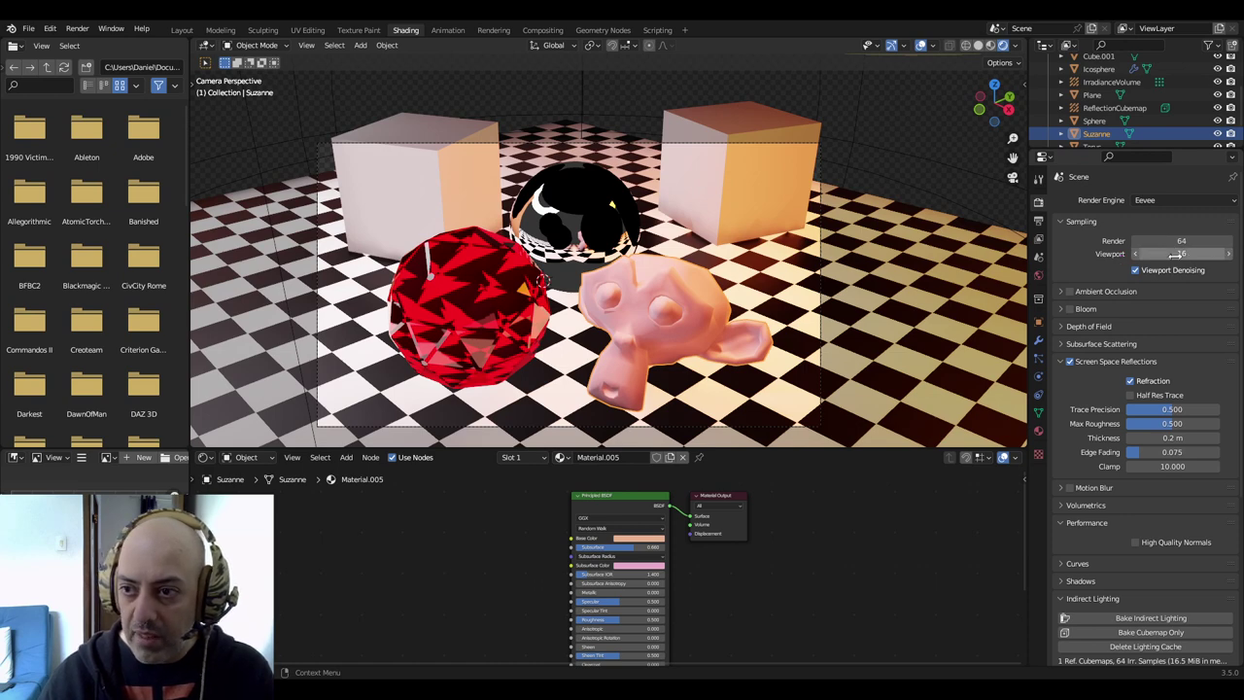
left_click_drag(1174, 254, 1174, 254)
left_click(1175, 254)
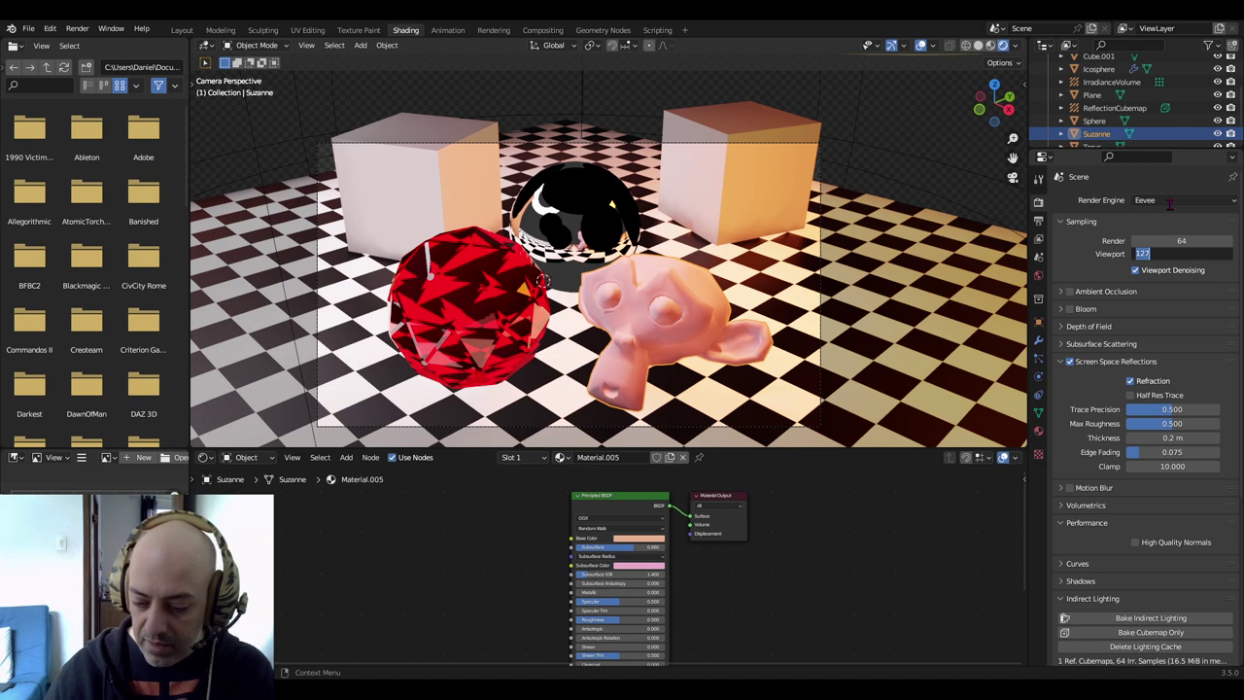
type("16")
key("Return")
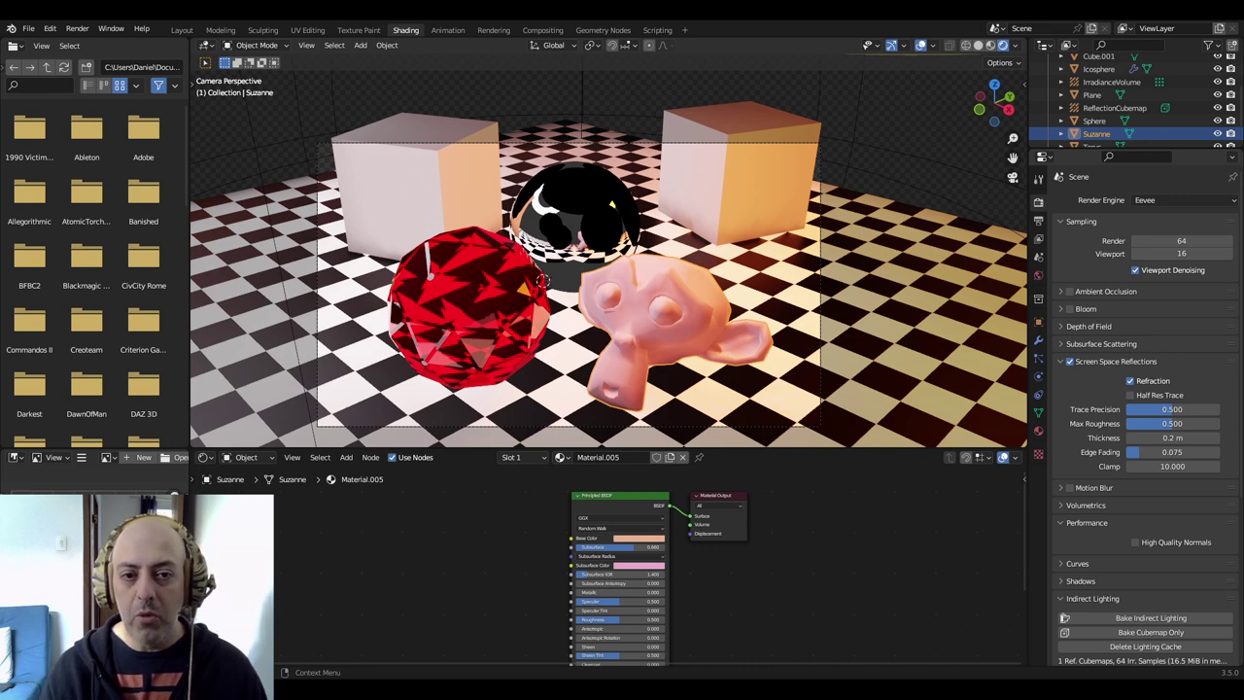
left_click(1183, 239)
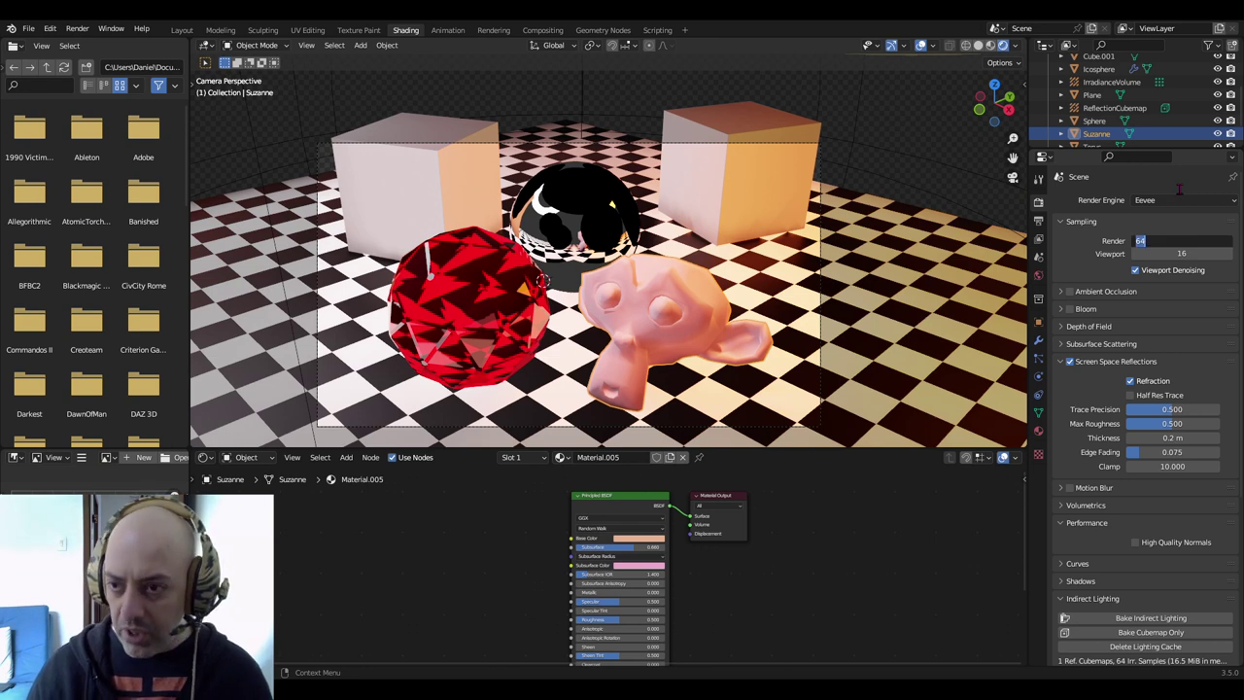
type("128")
key("Tab")
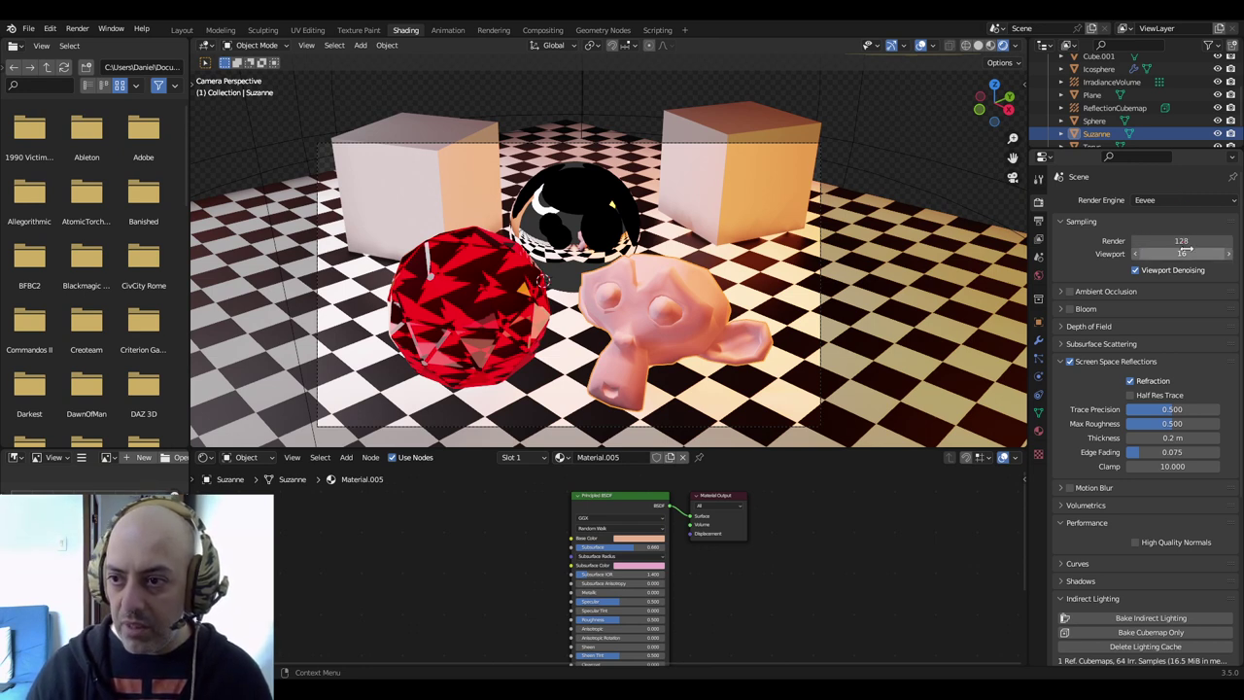
type("32")
key("Return")
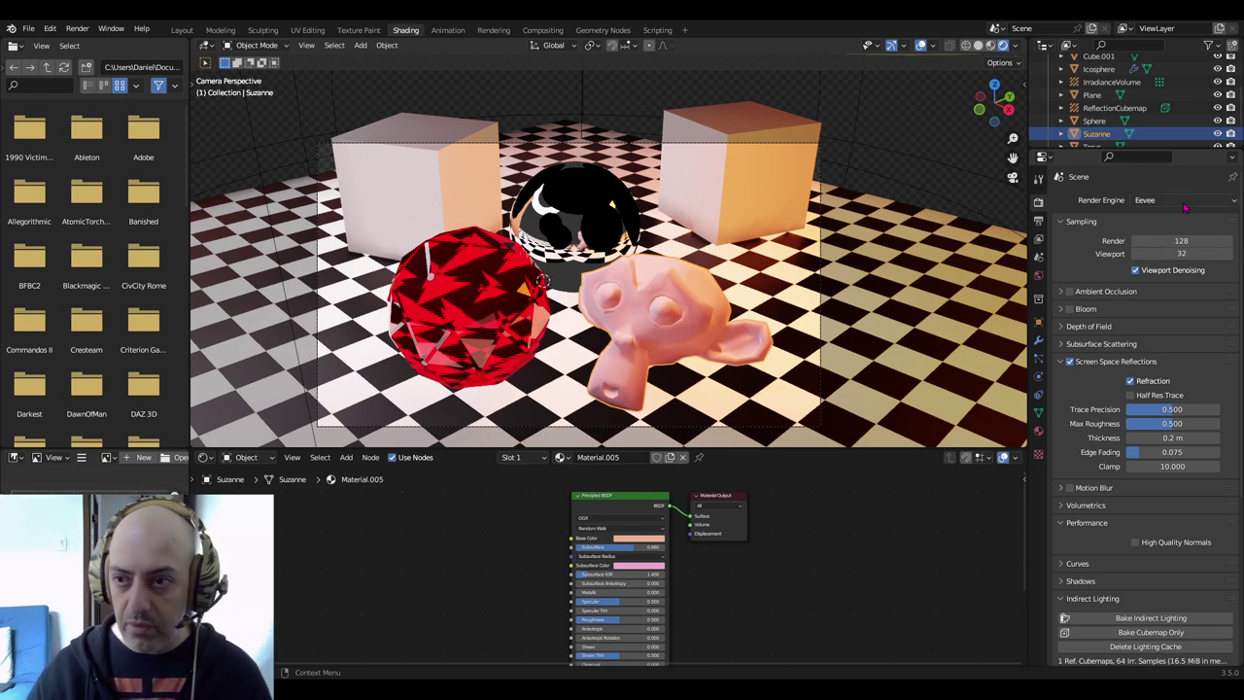
left_click(1135, 271)
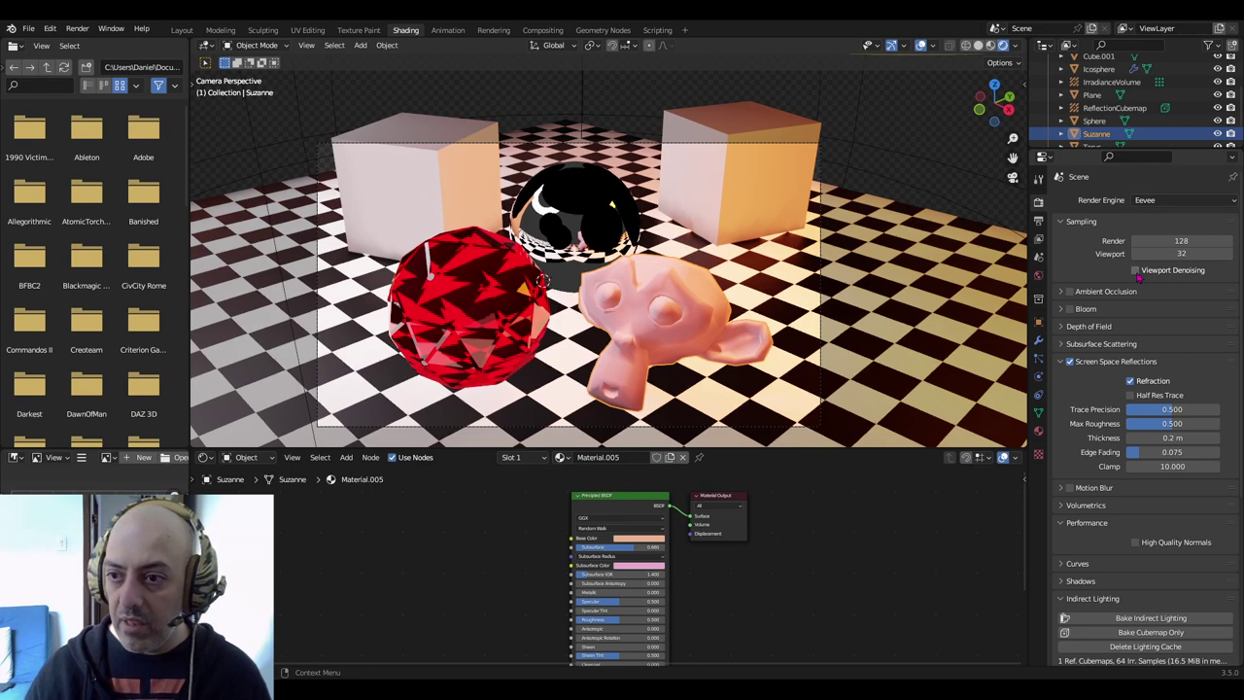
middle_click_drag(661, 306, 674, 293)
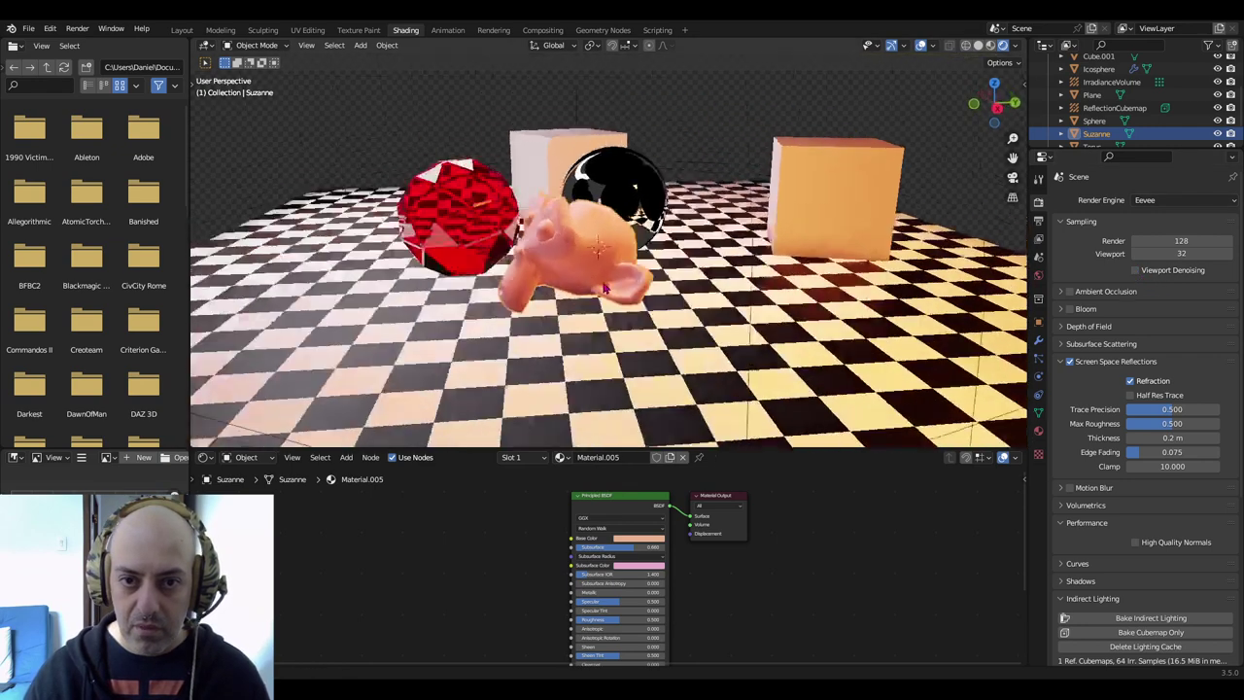
key("KP_0")
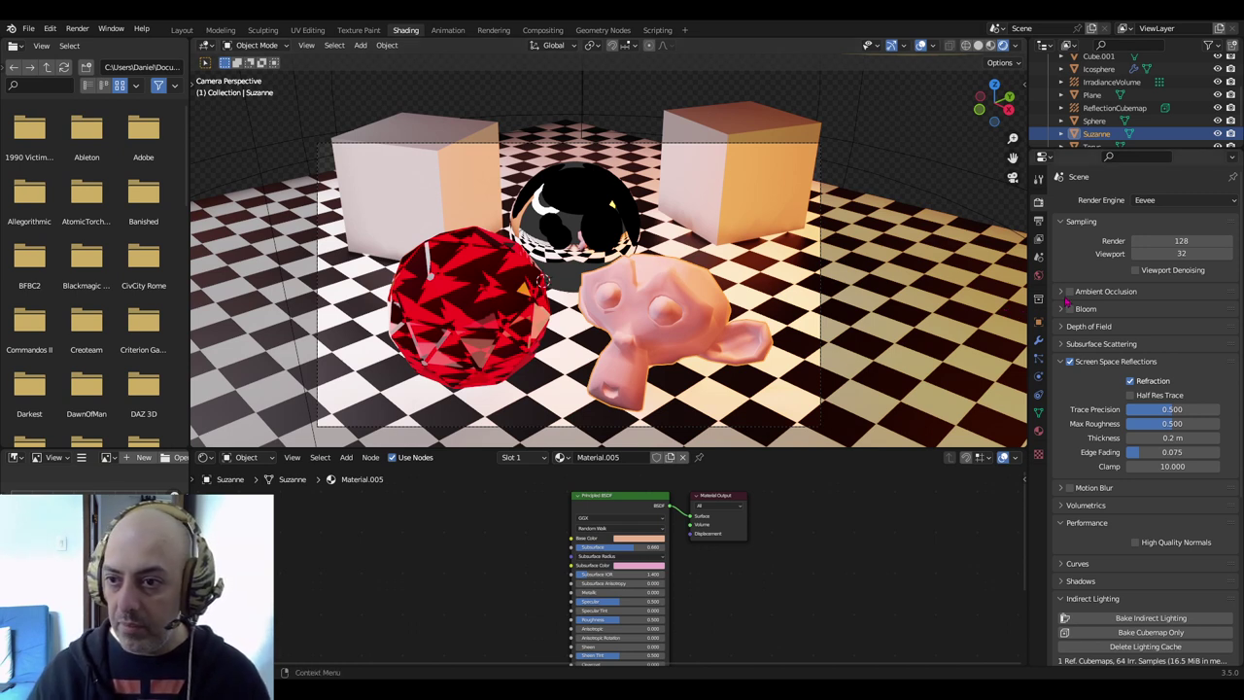
Toggle Ambient Occlusion to compare, leave it on, and open Suzanne's Add Modifier list
left_click(1062, 292)
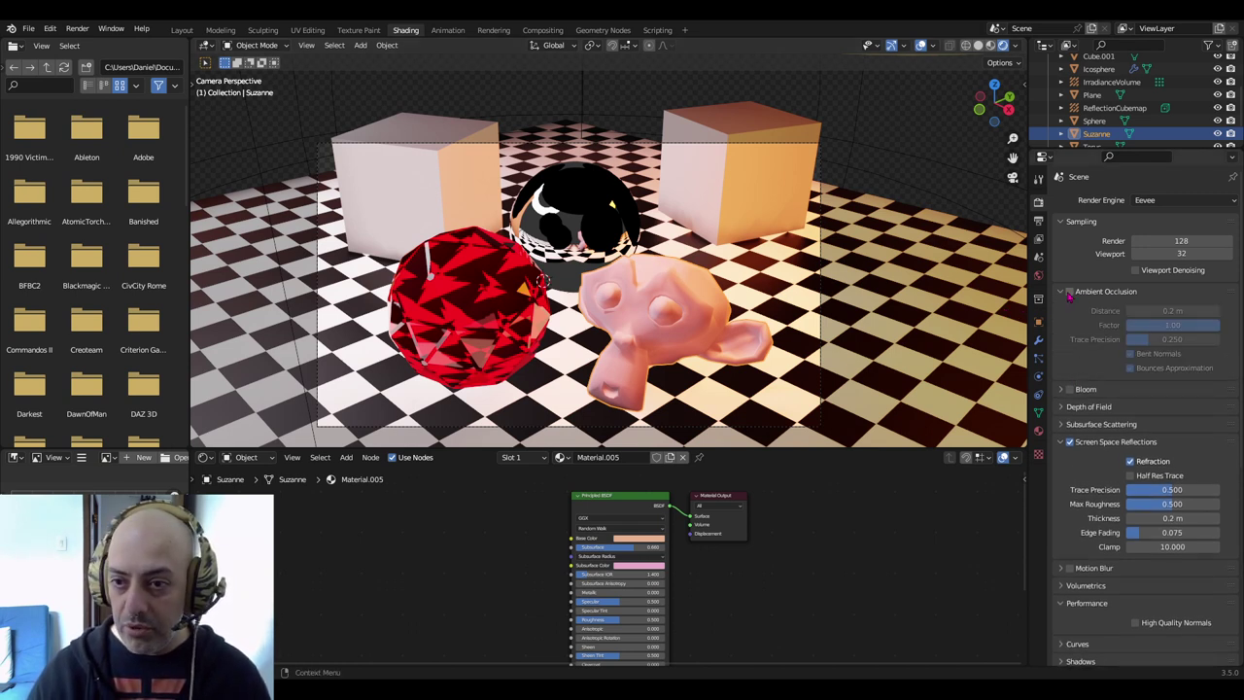
left_click(1069, 292)
left_click(1069, 293)
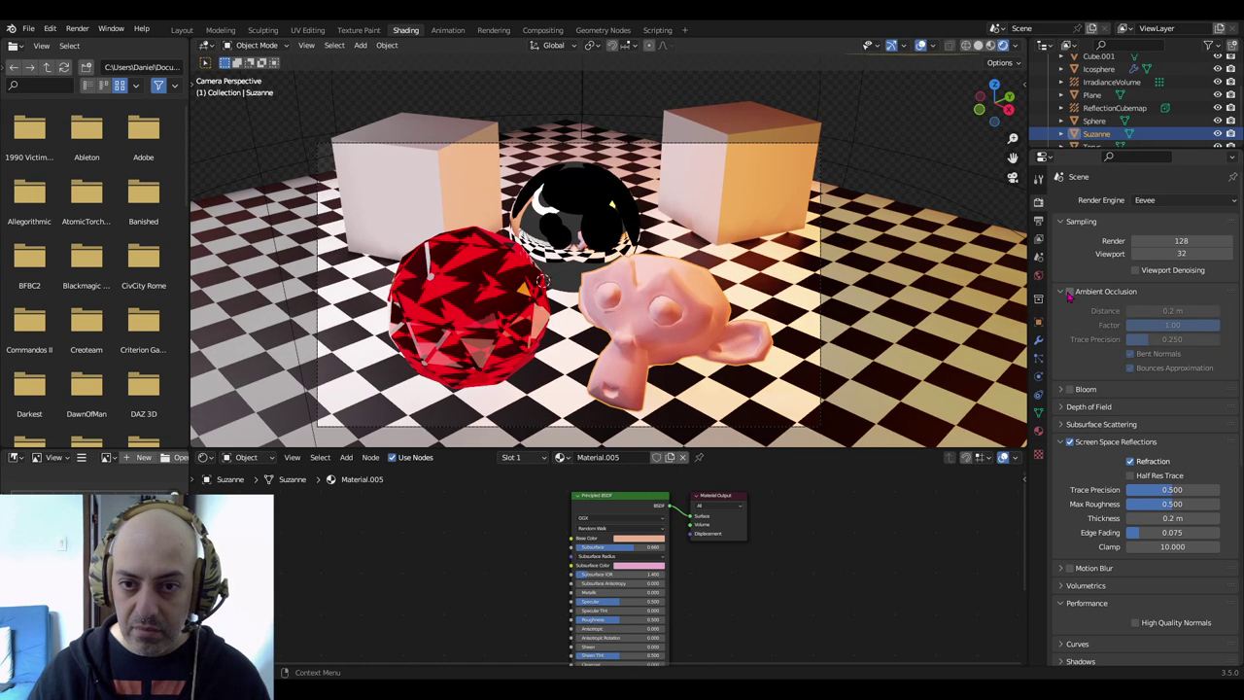
left_click(1069, 293)
left_click(1069, 294)
left_click(1068, 293)
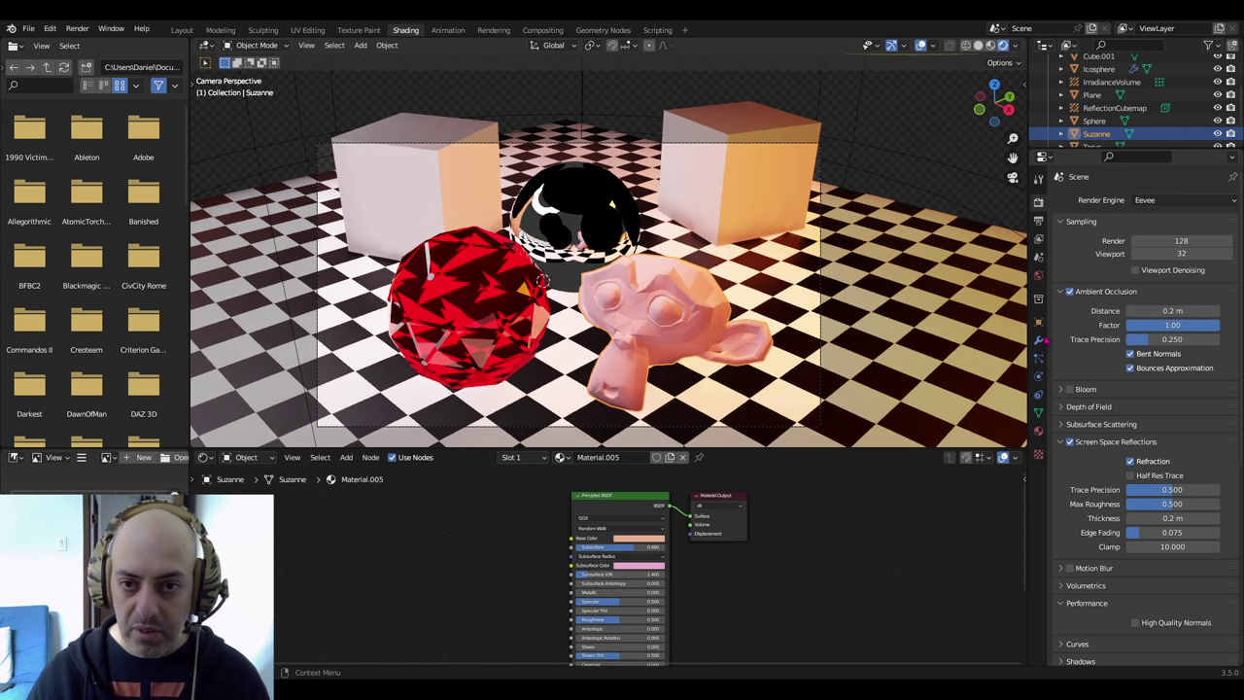
left_click(1068, 293)
left_click(1069, 293)
left_click(1069, 292)
left_click(1069, 293)
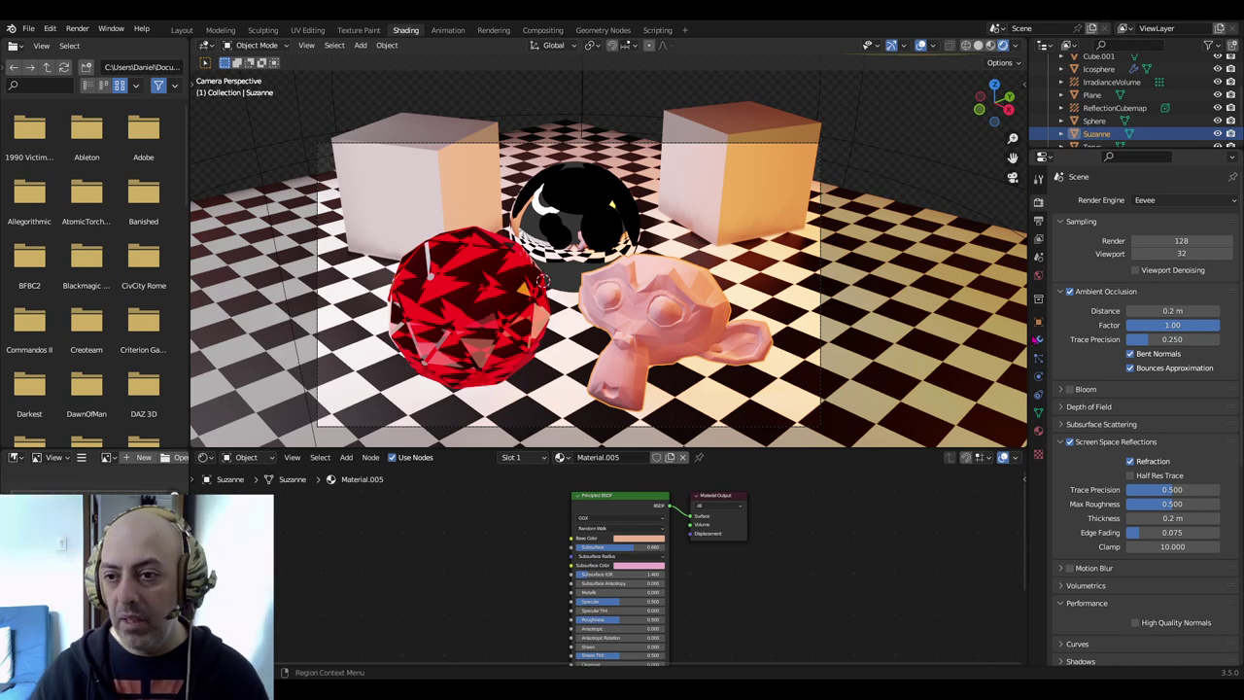
left_click(1038, 340)
left_click(1095, 201)
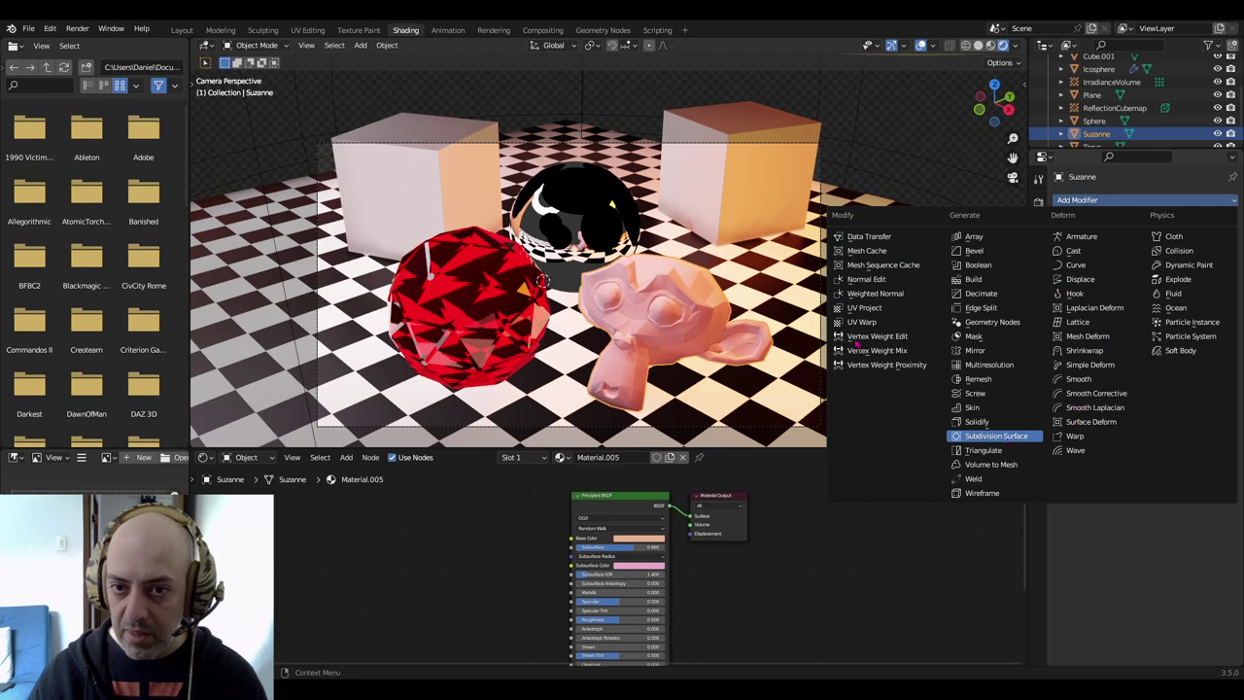
Add a Subdivision Surface modifier to Suzanne and unfold the Bloom render settings
left_click(996, 436)
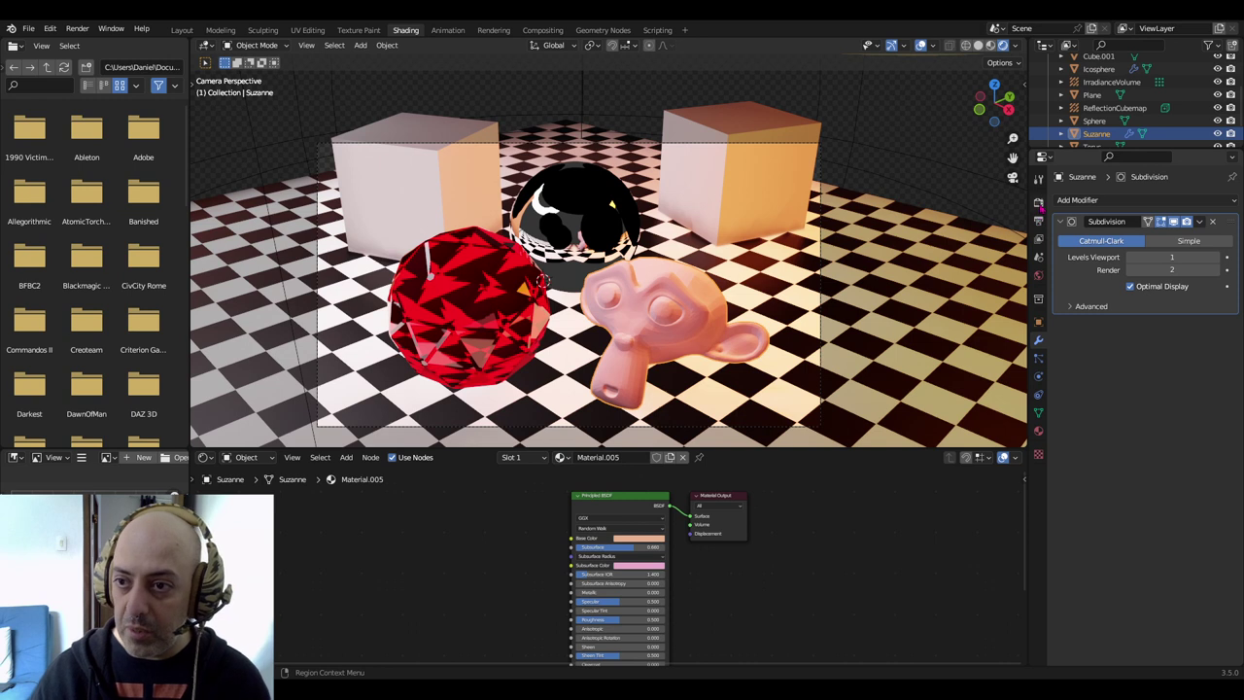
left_click(1038, 221)
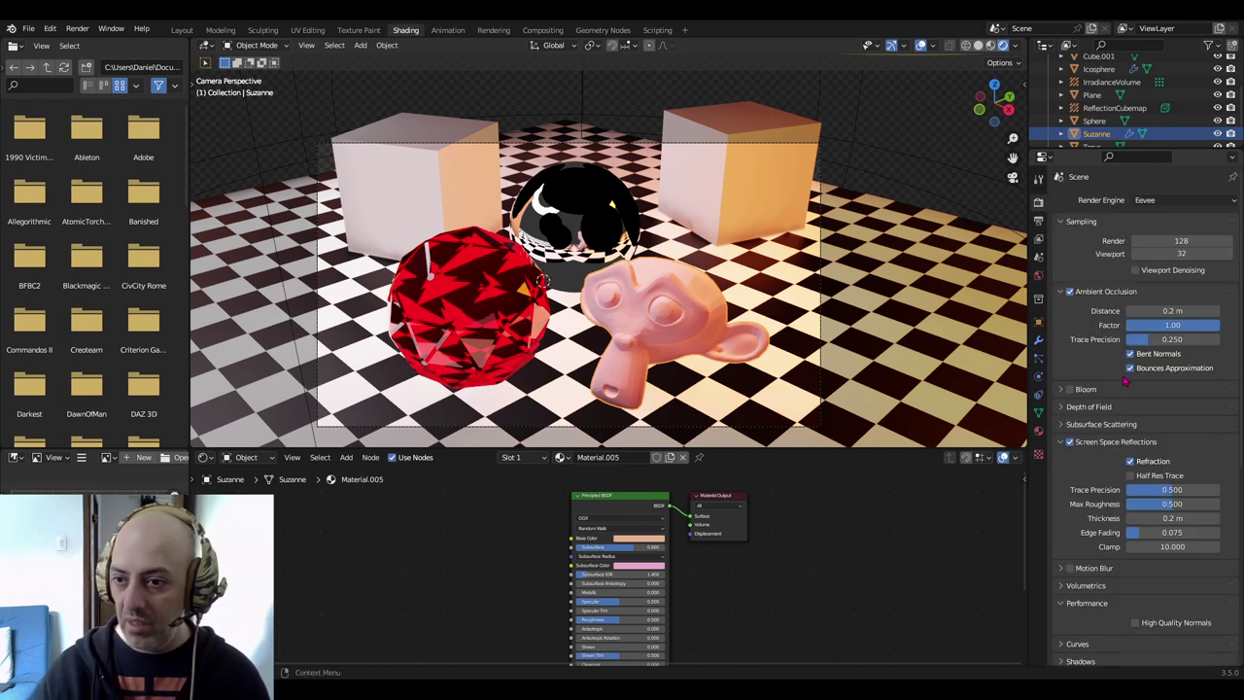
scroll(1085, 303, "down", 1)
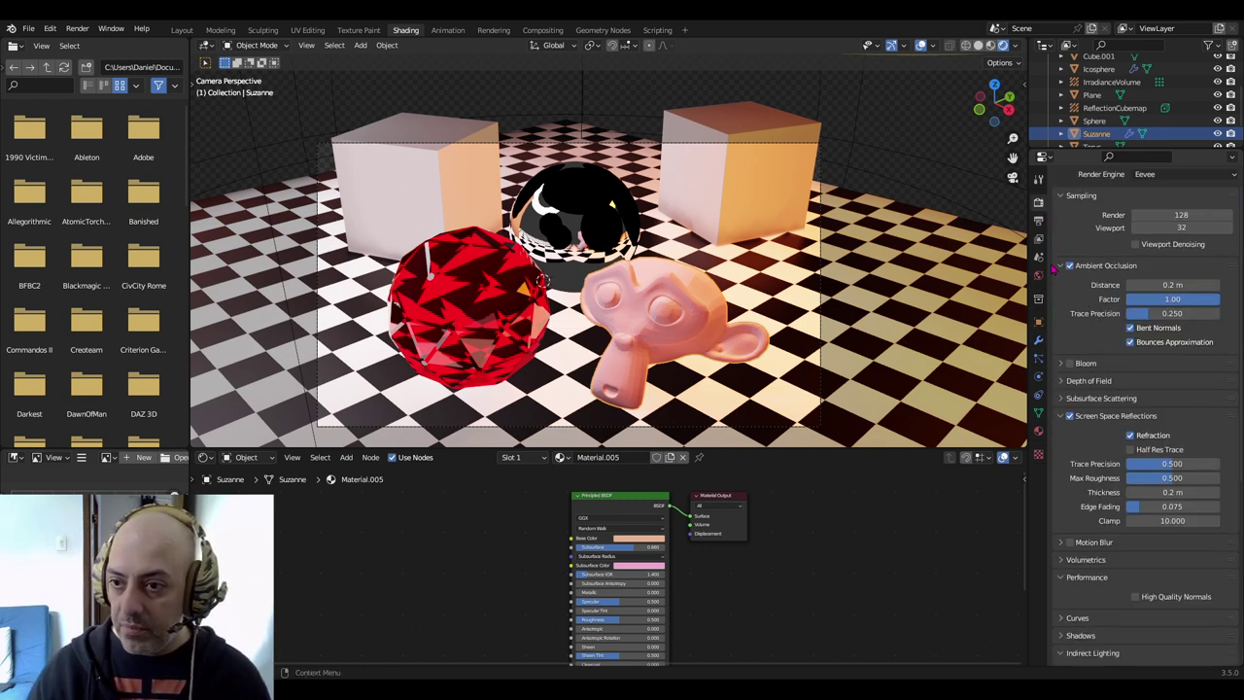
left_click(1060, 266)
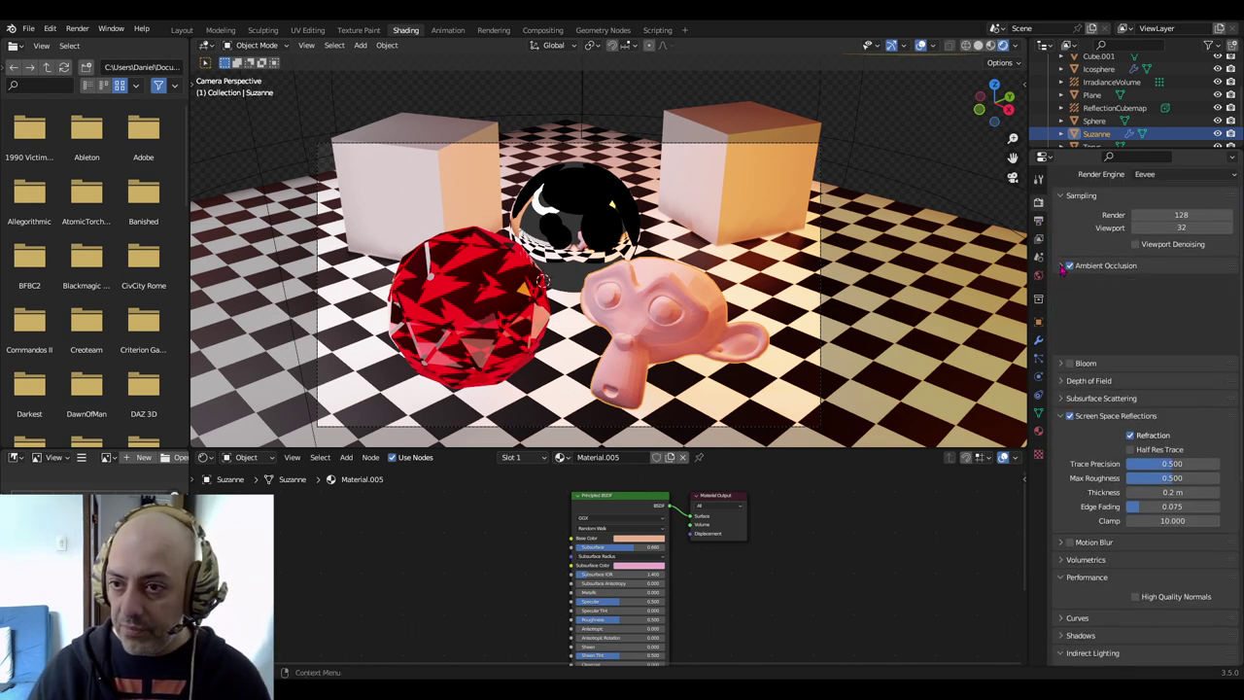
left_click(1069, 197)
left_click(1064, 231)
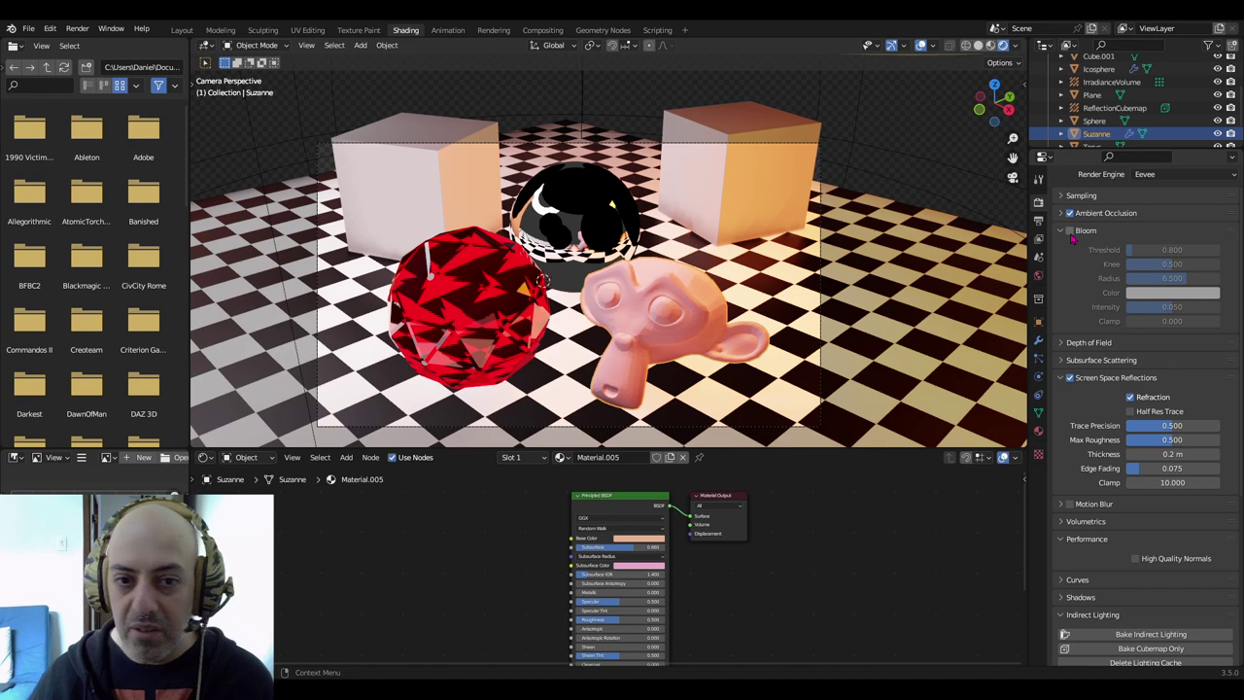
Enable Bloom (threshold 0.800, radius 6.500, intensity 0.050) and reframe the camera view
left_click(1069, 233)
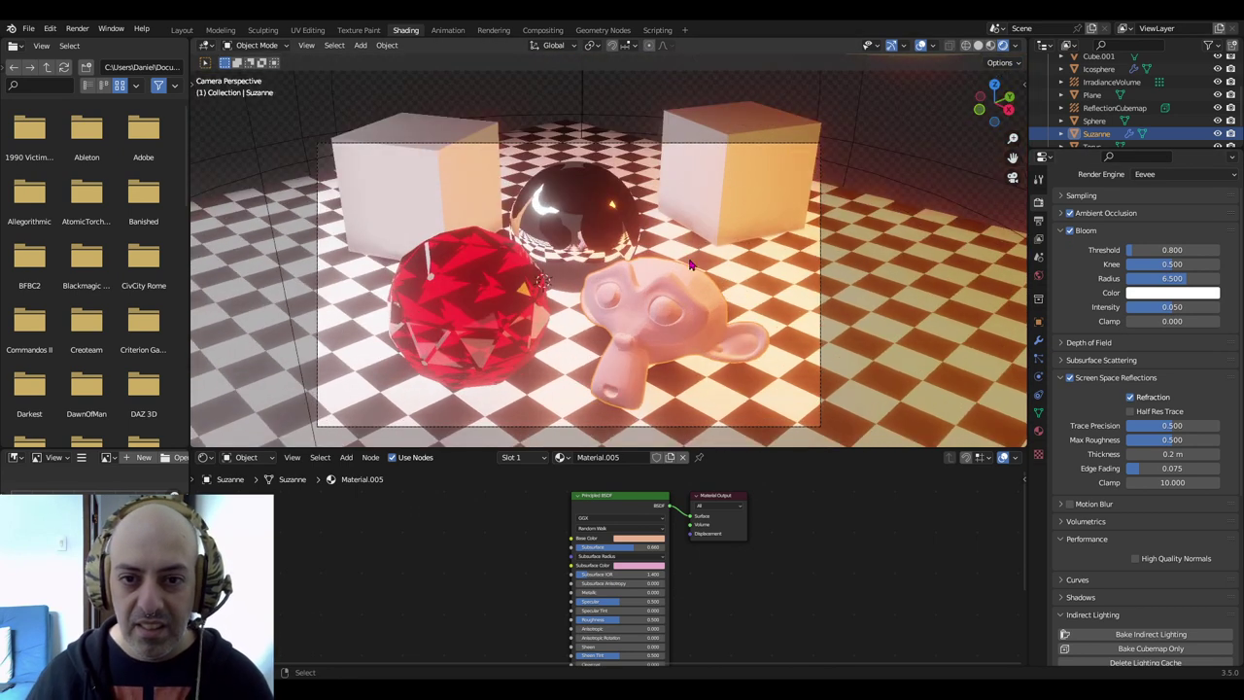
scroll(689, 265, "up", 1)
middle_click_drag(737, 292, 783, 258, "shift")
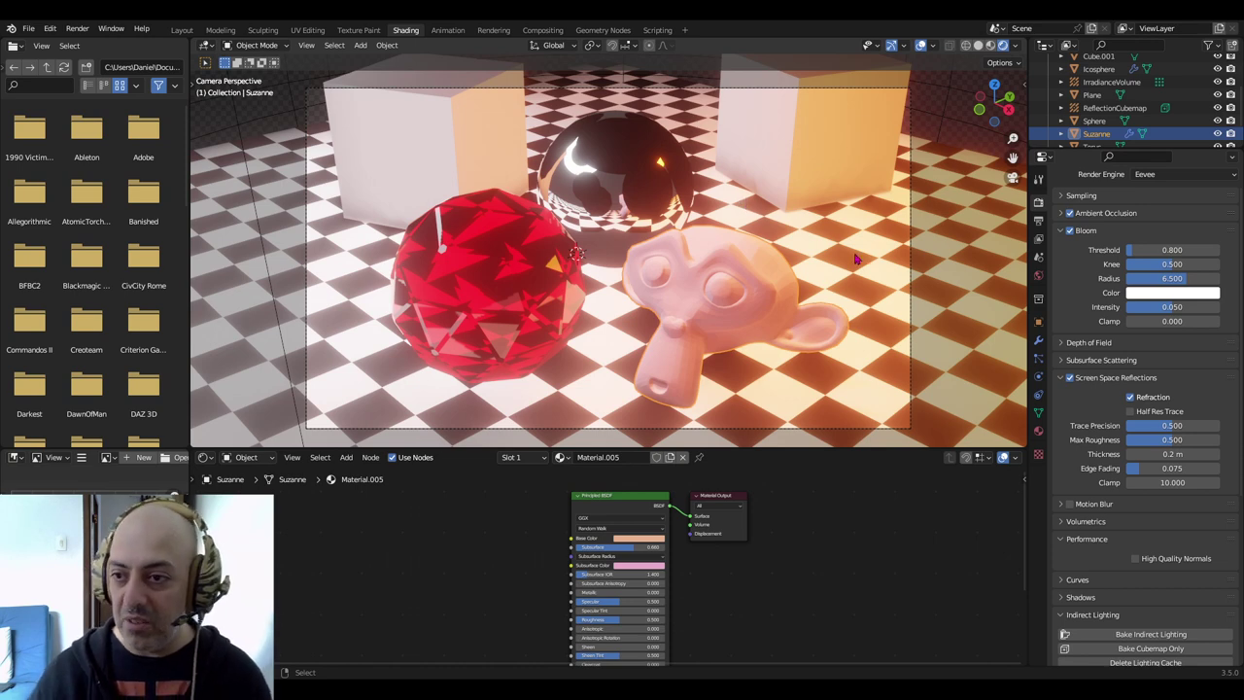
Try green and red bloom tints, keep white, and lower Bloom Intensity to 0.018
left_click(1171, 293)
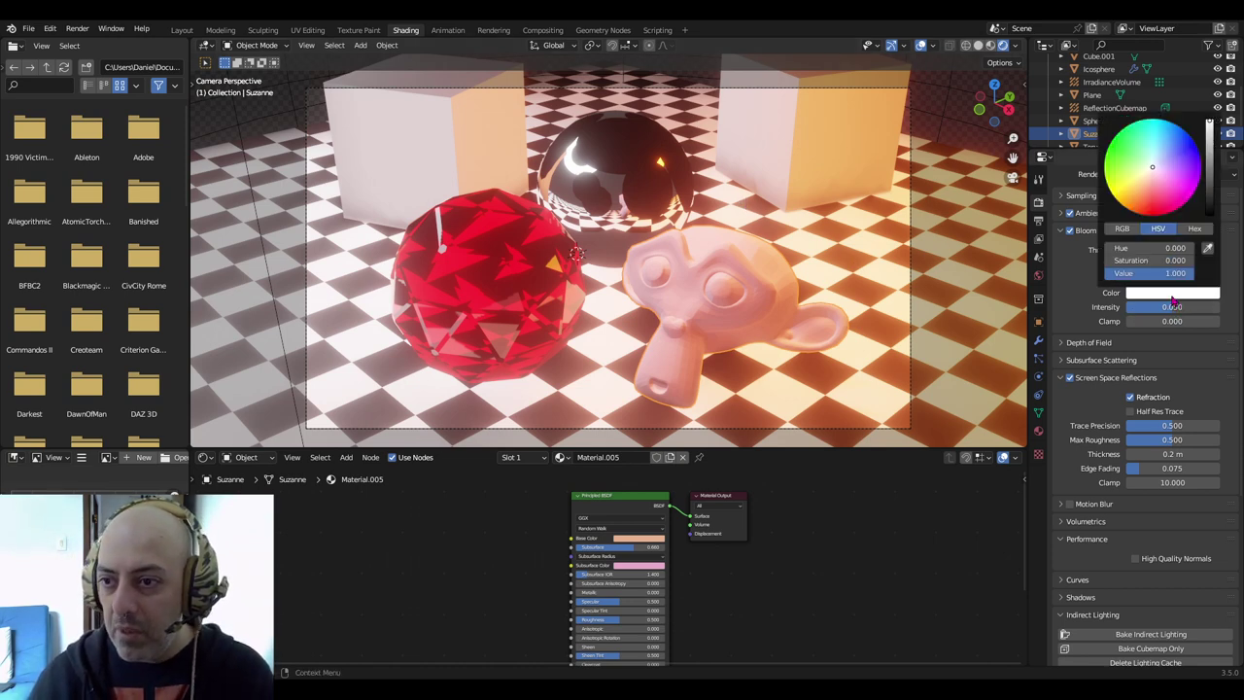
left_click(1120, 153)
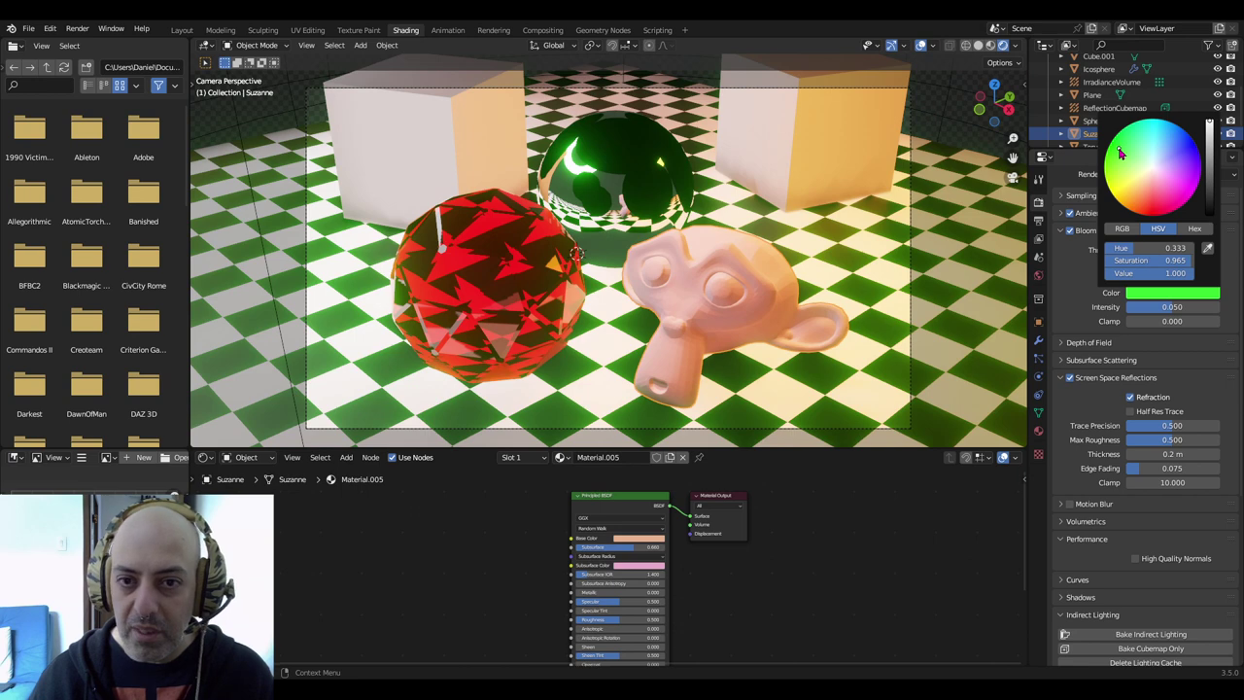
mouse_move(1120, 154)
left_mouse_down()
mouse_move(1166, 212)
mouse_move(1169, 129)
mouse_move(1190, 140)
mouse_move(1143, 137)
left_mouse_up()
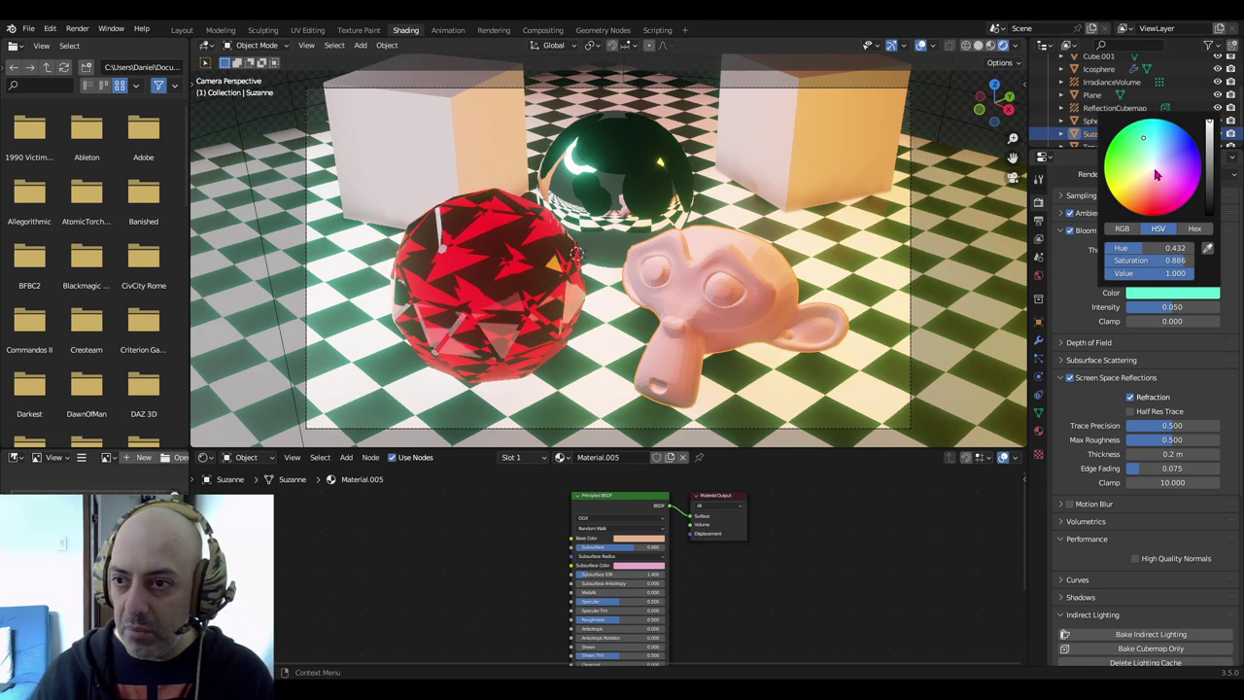
left_click(1153, 169)
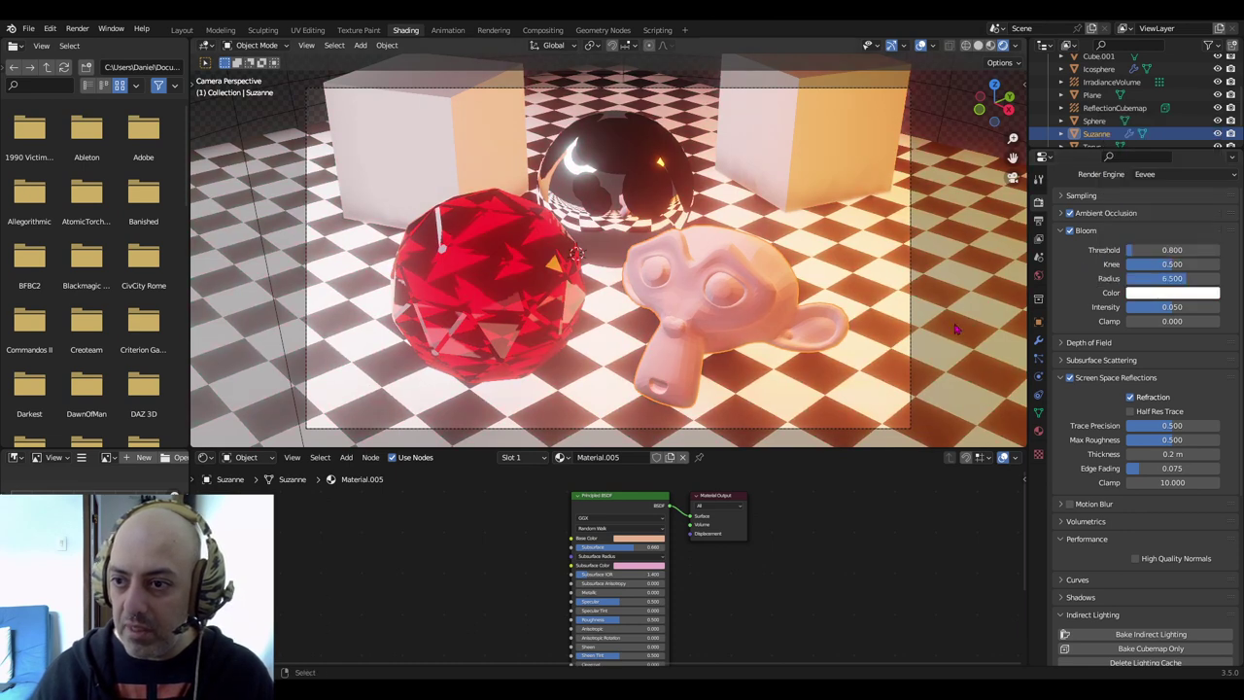
left_click_drag(1176, 307, 1167, 307)
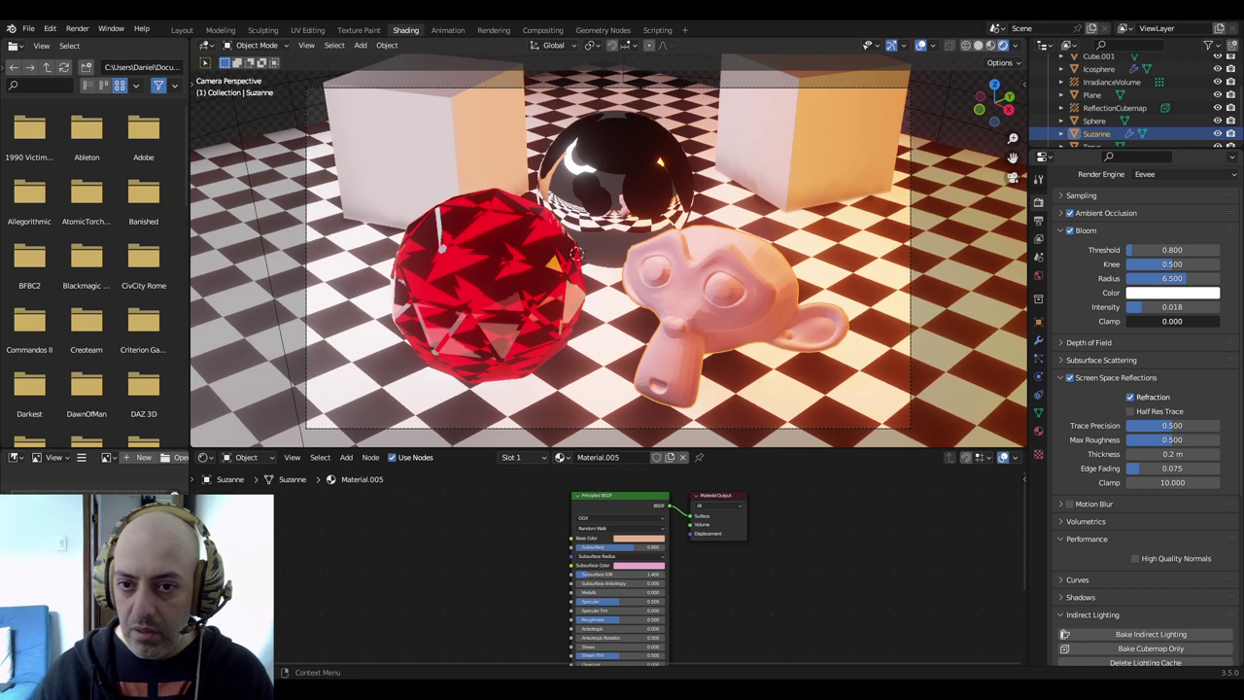
Glance at Depth of Field, then set Subsurface Scattering samples to 16
left_click(1057, 231)
left_click(1059, 248)
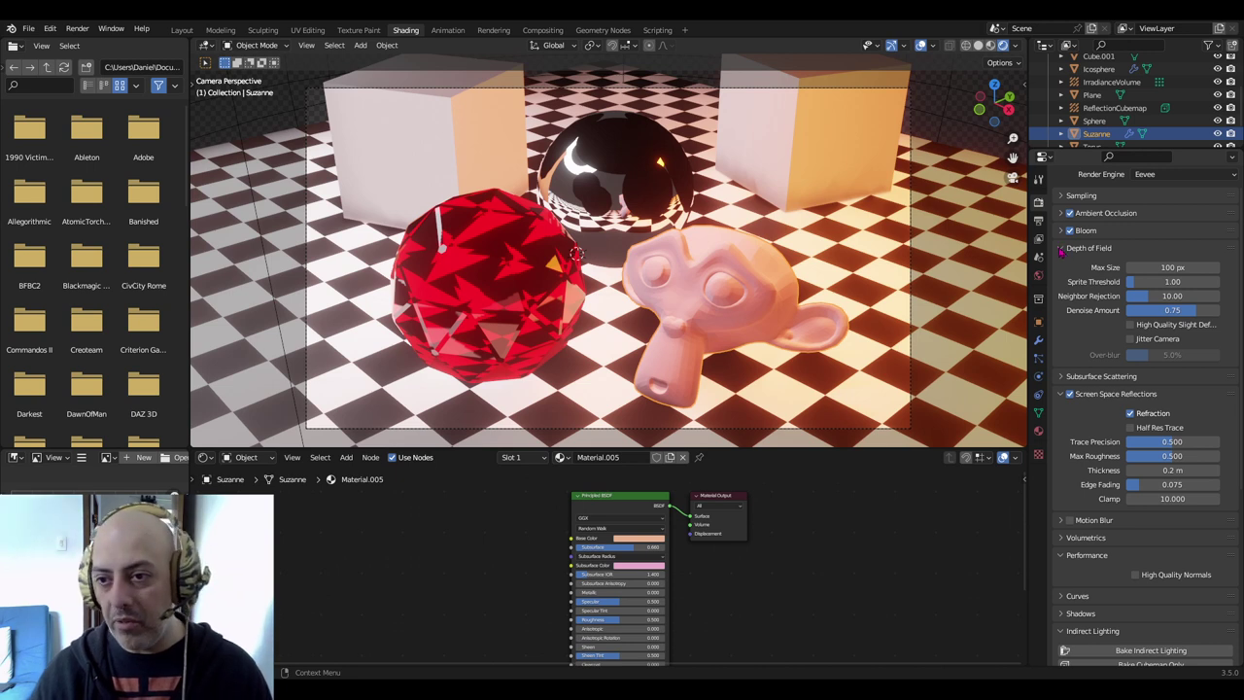
left_click(1061, 248)
left_click(1061, 267)
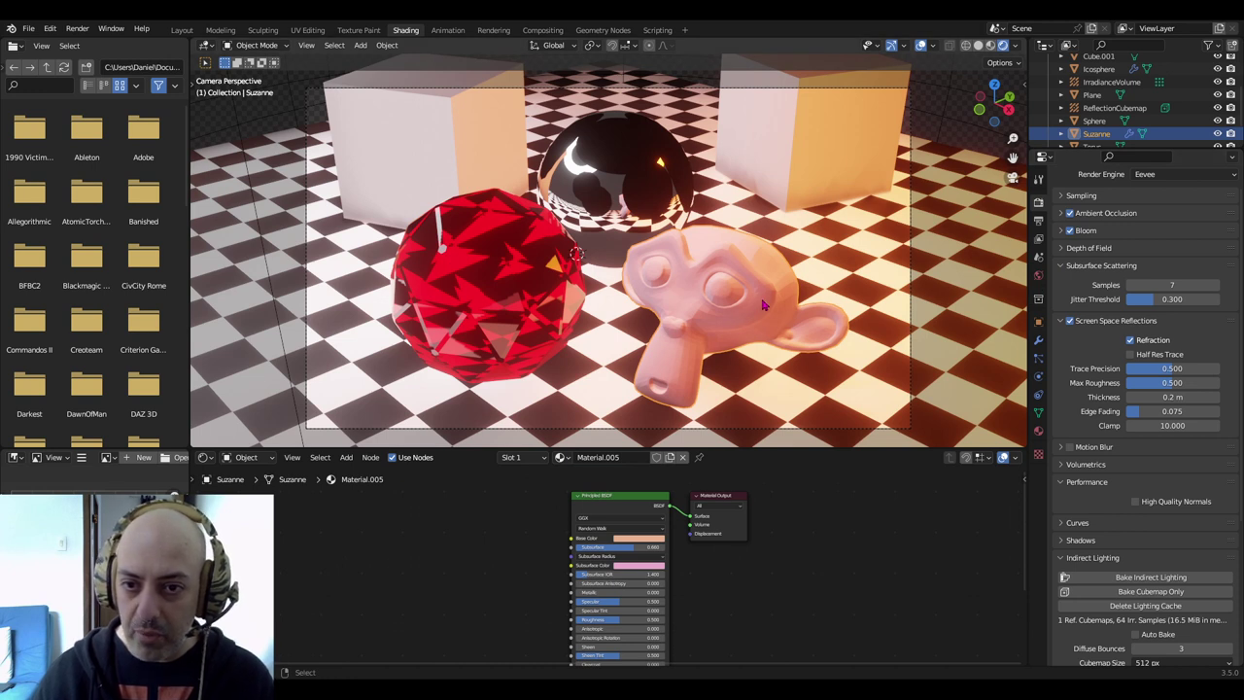
left_click(1168, 284)
type("16")
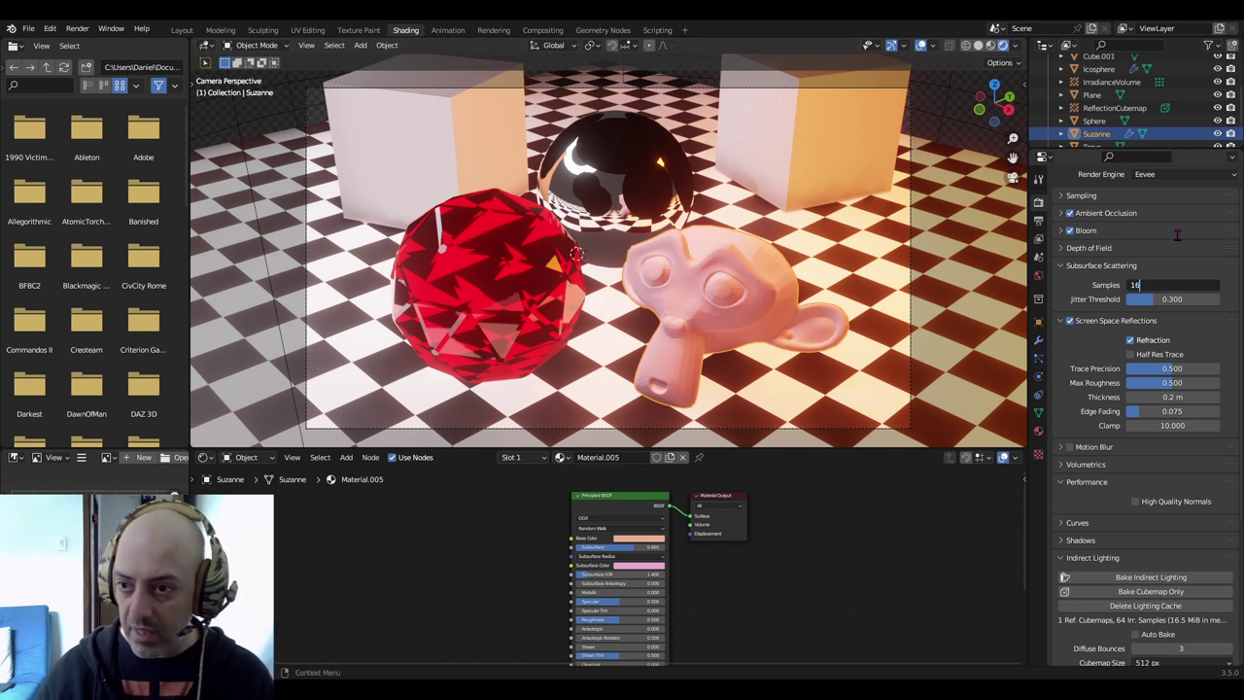
key("Return")
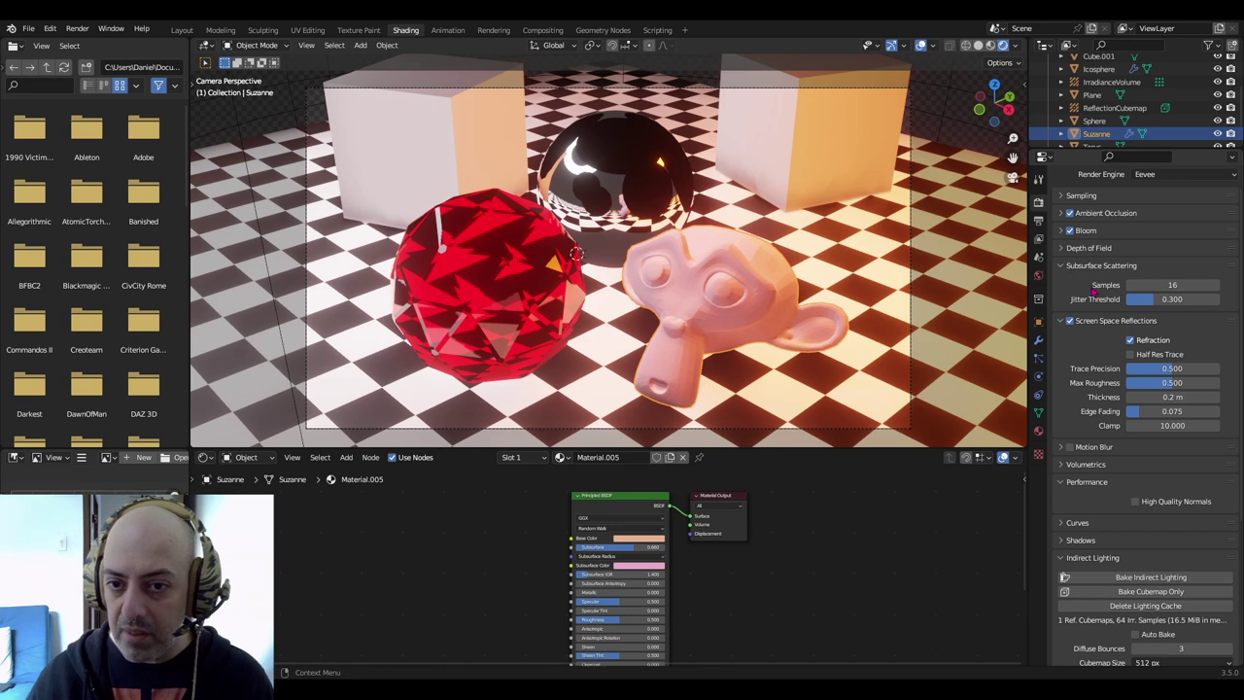
Compare Screen Space Reflections off and on, then raise Trace Precision to 0.69
left_click(1070, 322)
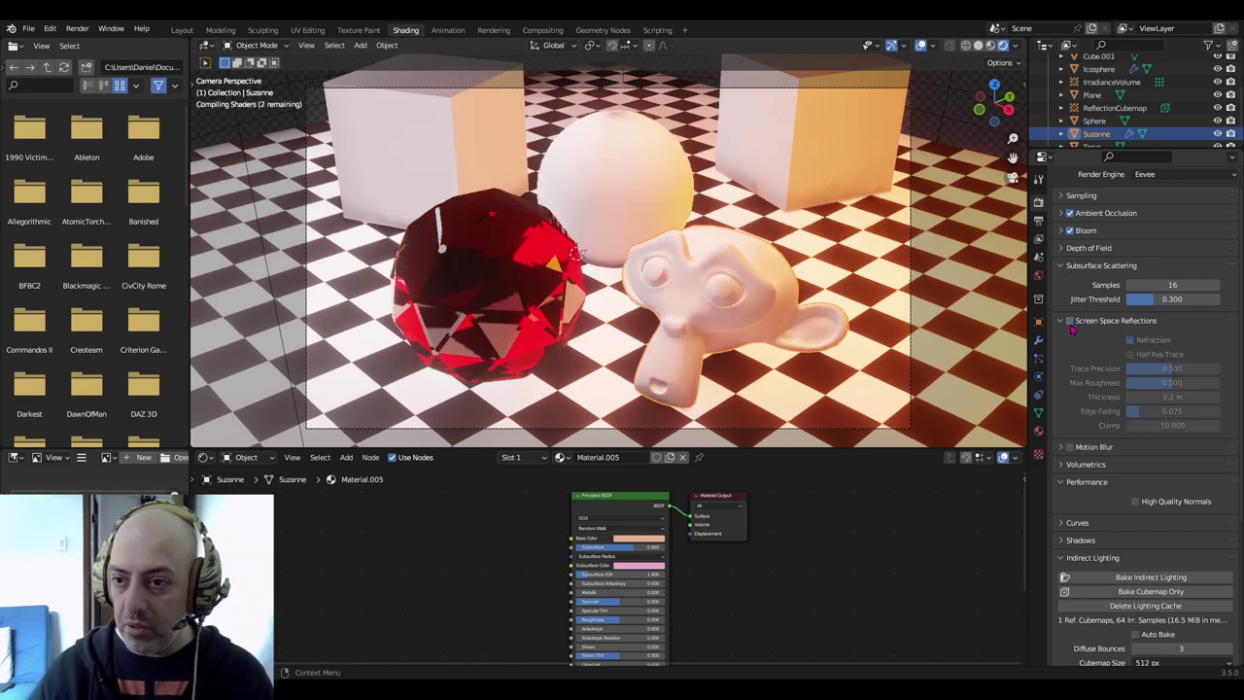
left_click(1070, 322)
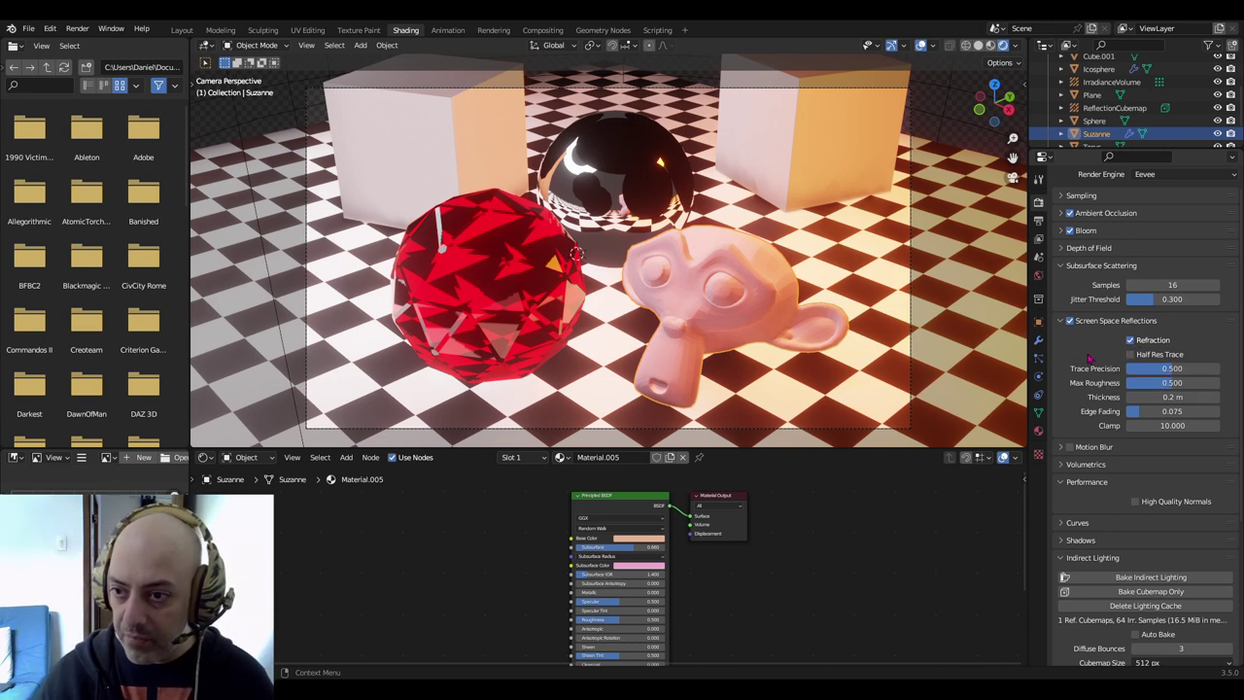
left_click_drag(1158, 372, 1175, 369)
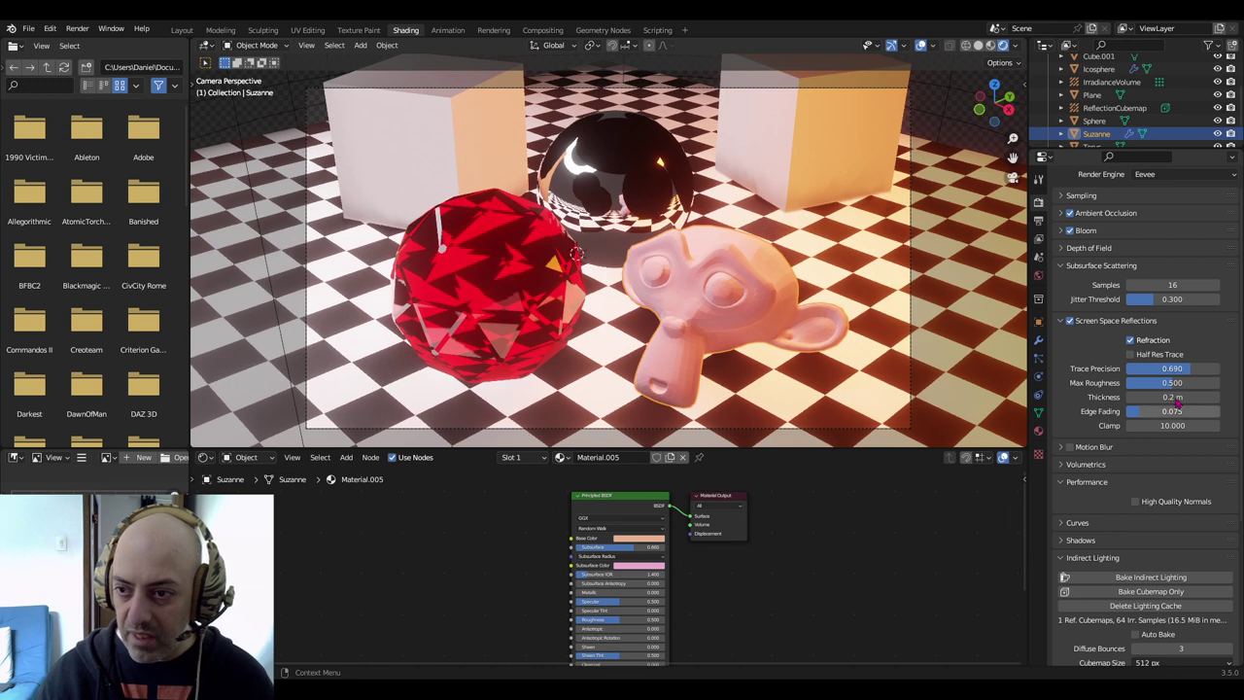
Look over Motion Blur, unfold Volumetrics settings, and select the right-hand cube
left_click(1062, 324)
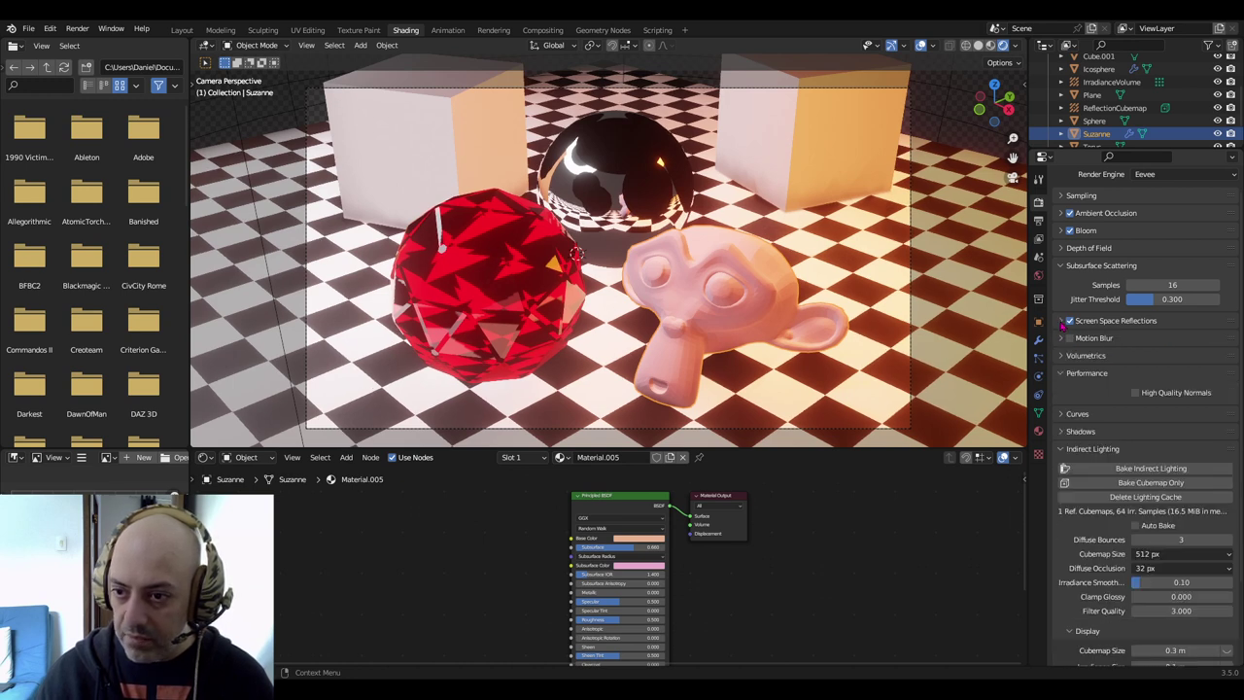
left_click(1060, 338)
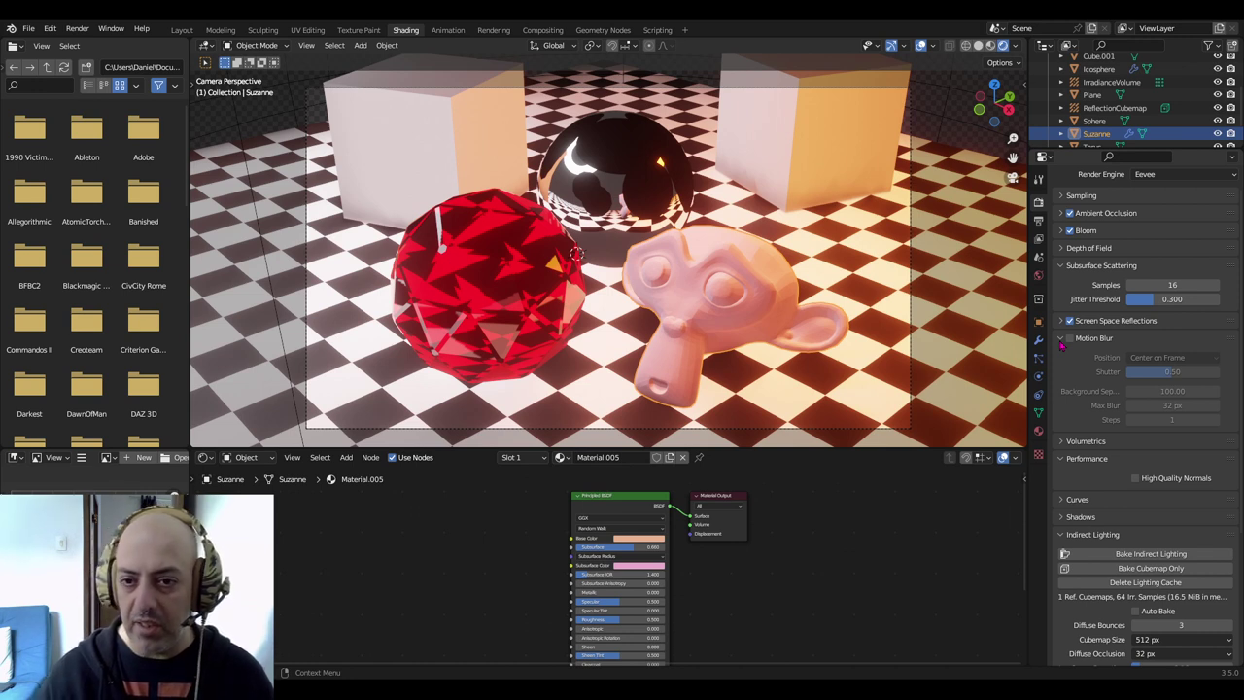
left_click(1060, 338)
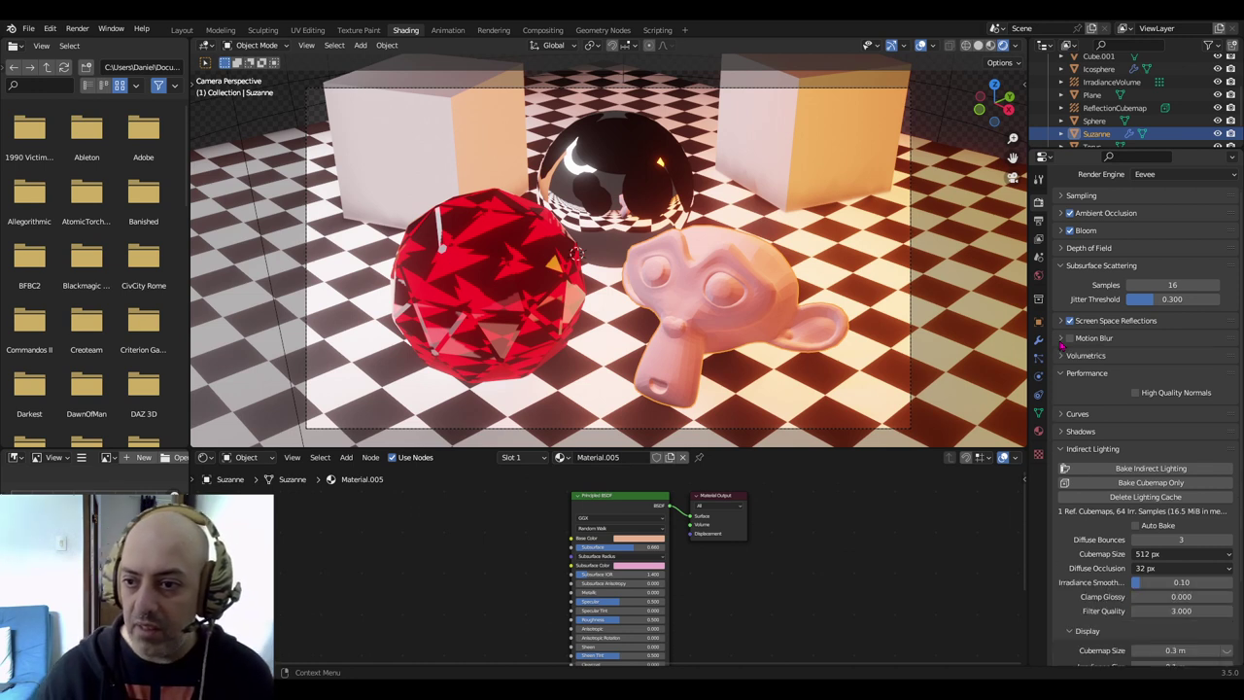
left_click(1062, 357)
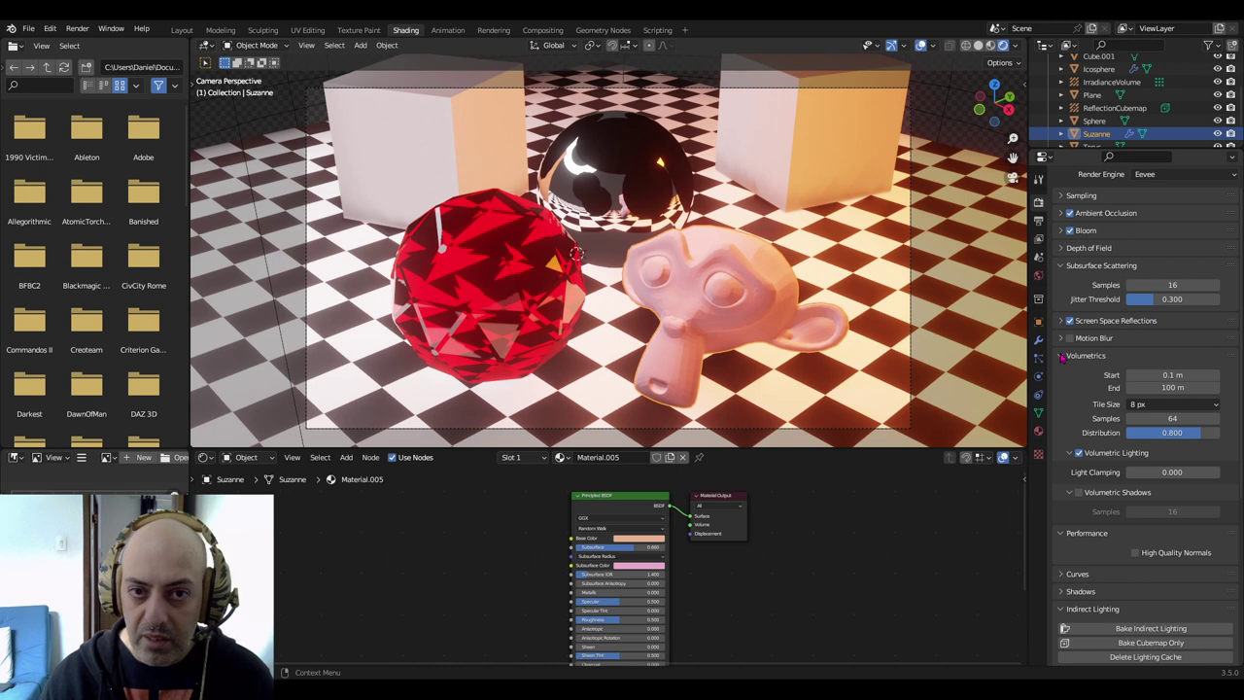
left_click(814, 185)
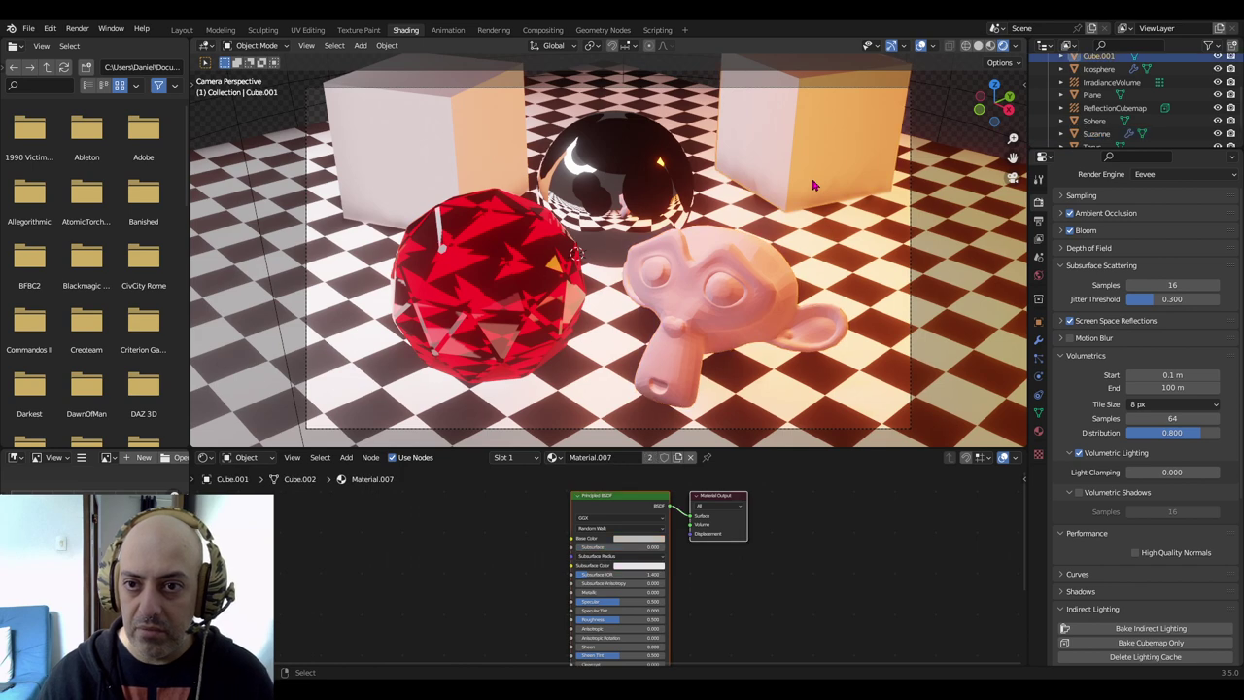
Enable High Quality Normals under Performance, then unfold the Shadows settings
left_click(930, 136)
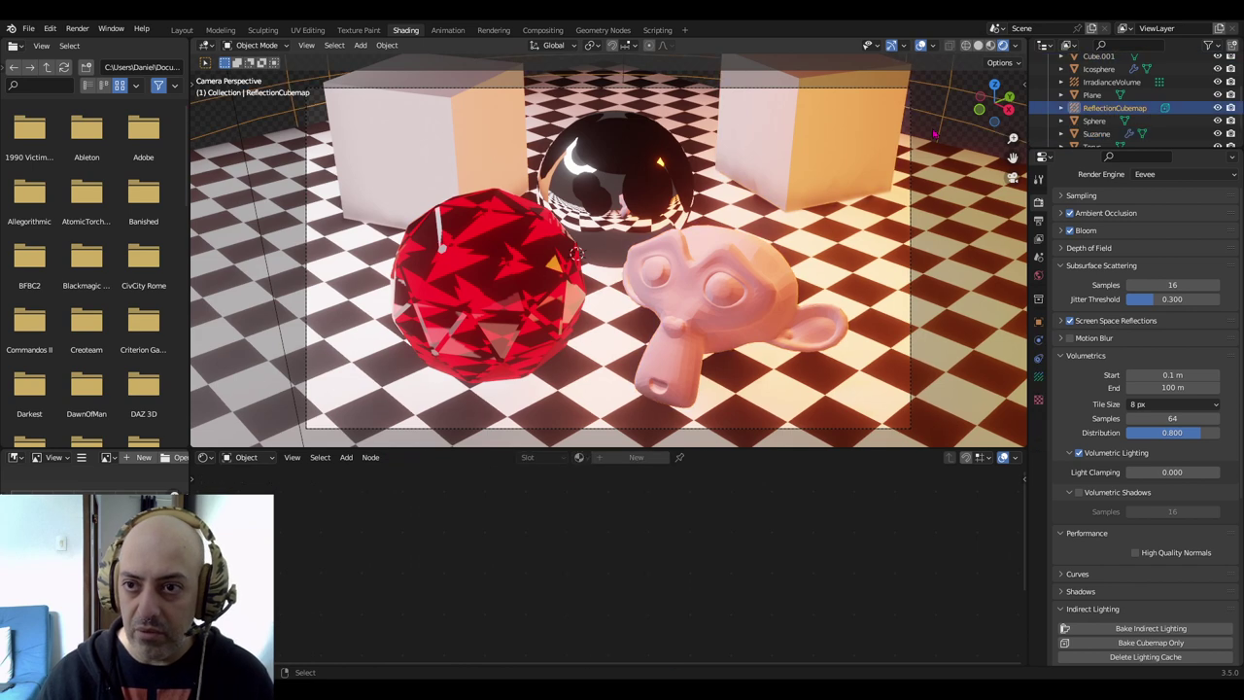
left_click(1061, 357)
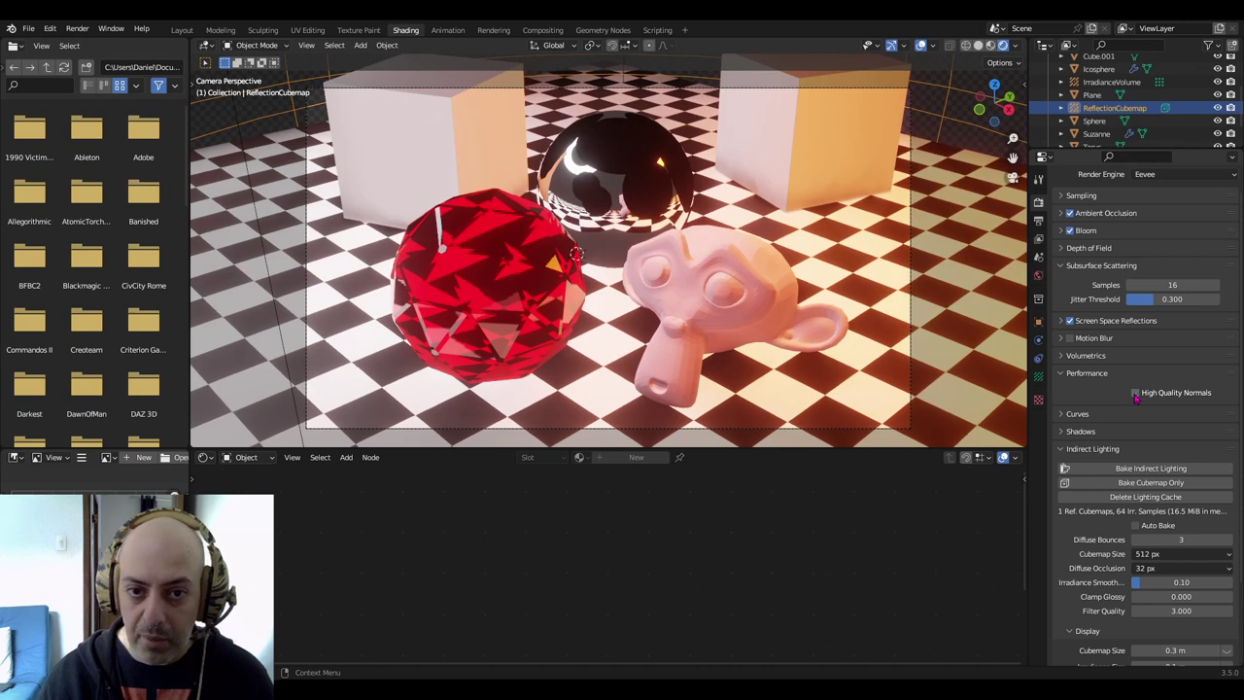
left_click(1134, 394)
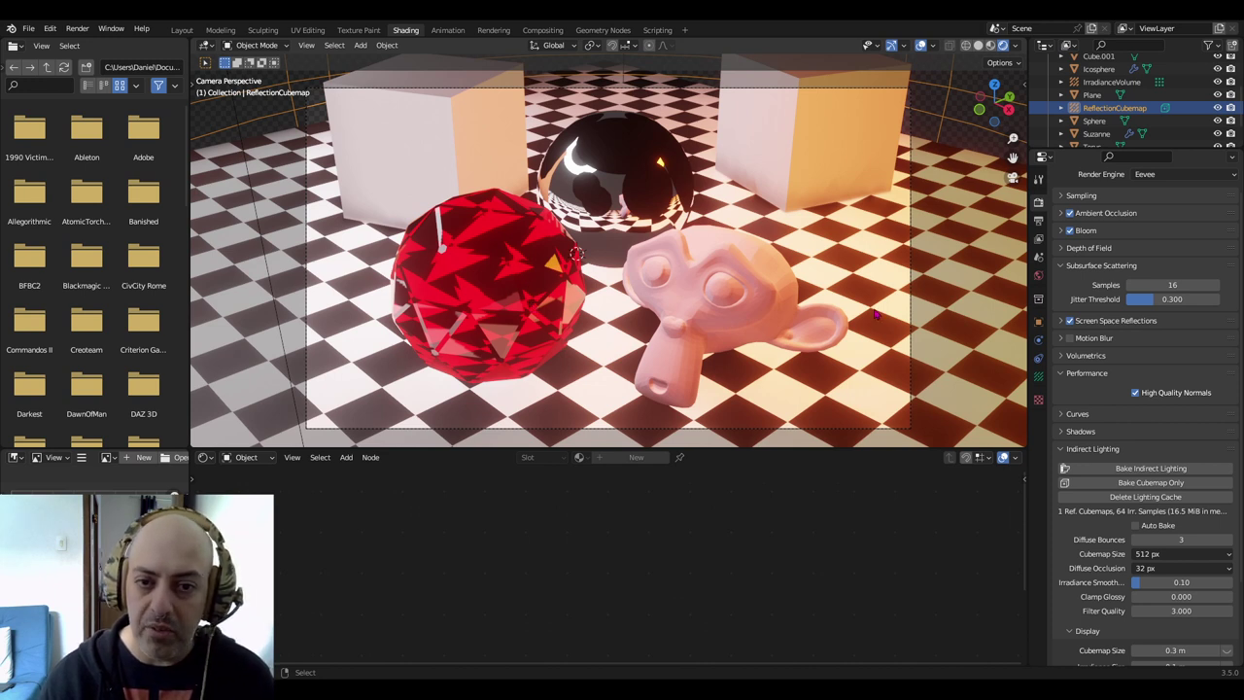
left_click(1060, 374)
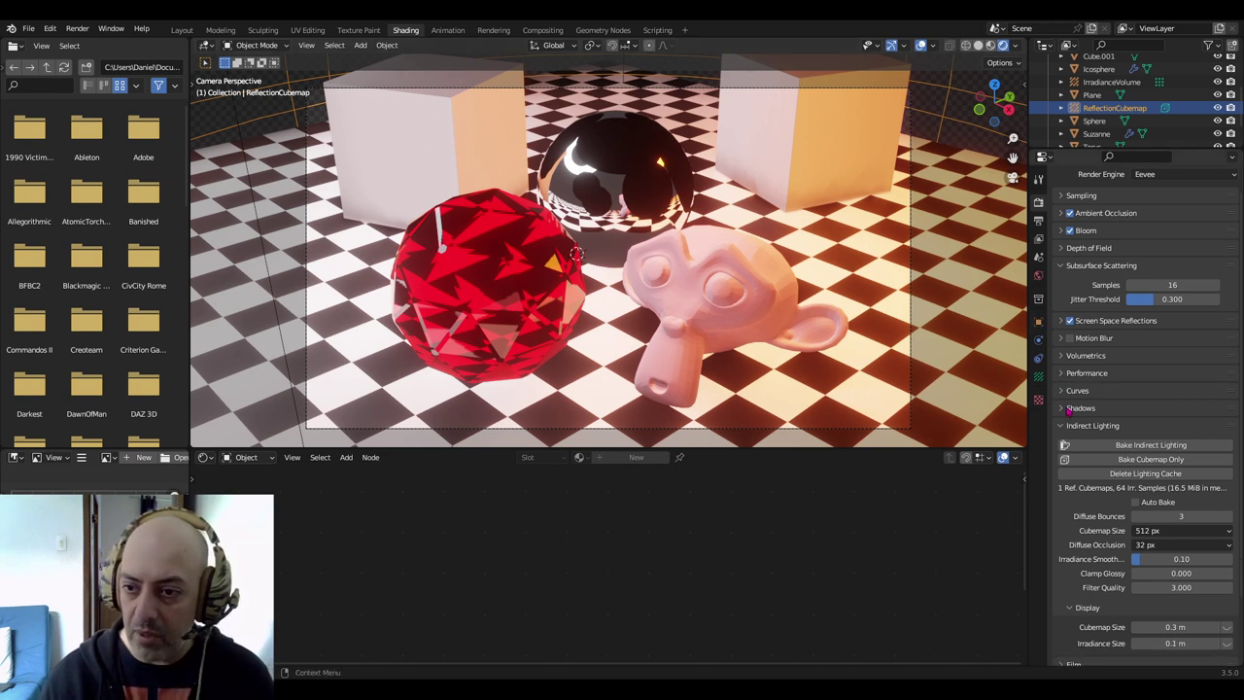
left_click(1061, 391)
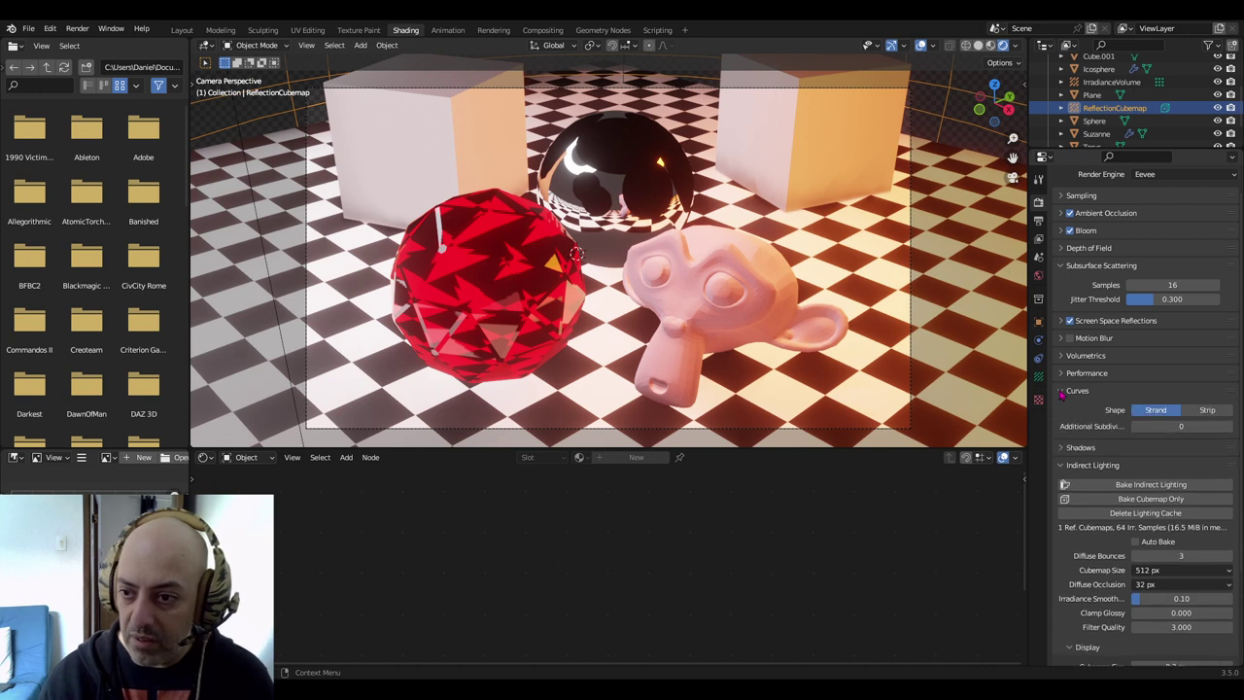
left_click(1062, 391)
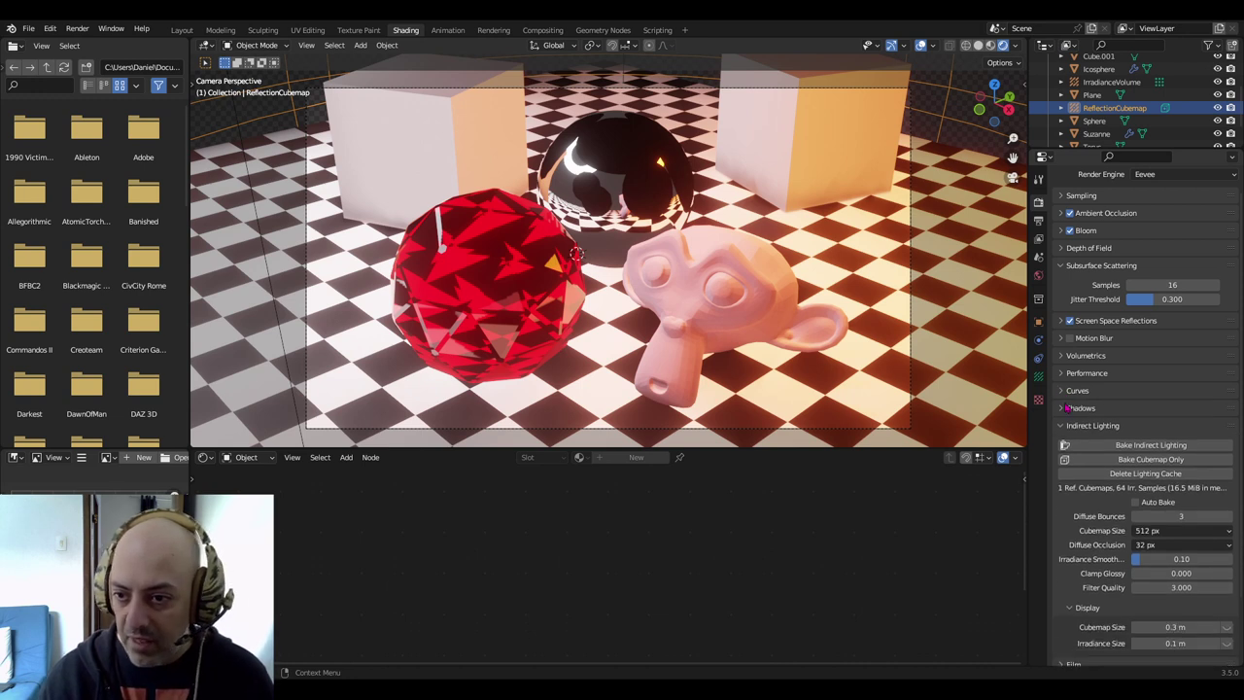
left_click(1061, 408)
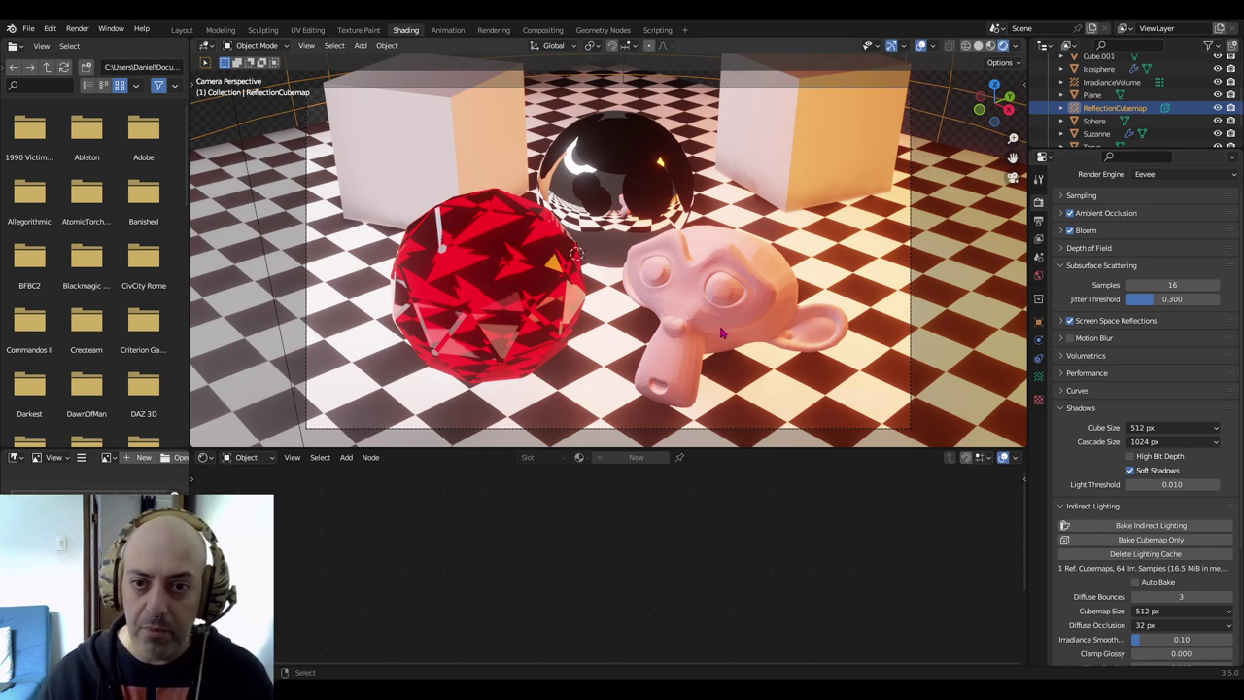
Set the Torus.001 ring's emission strength to 5
scroll(720, 333, "down", 3)
scroll(721, 334, "down", 1)
left_click(498, 86)
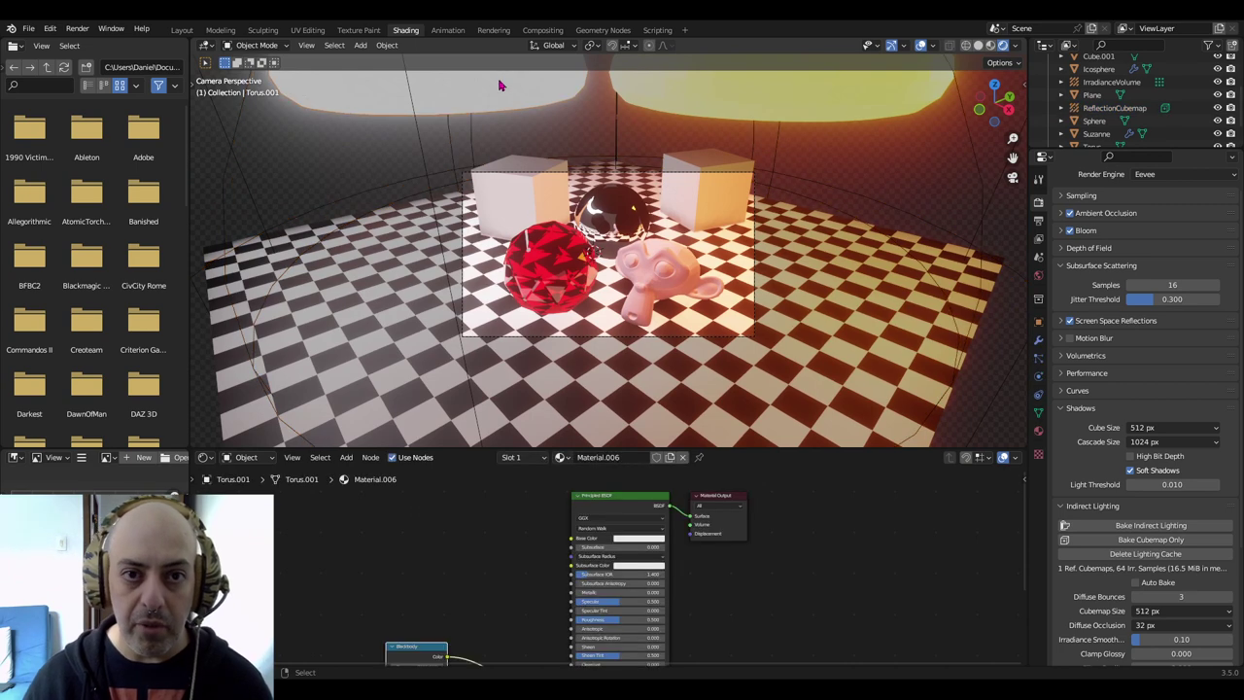
middle_click_drag(719, 585, 714, 498)
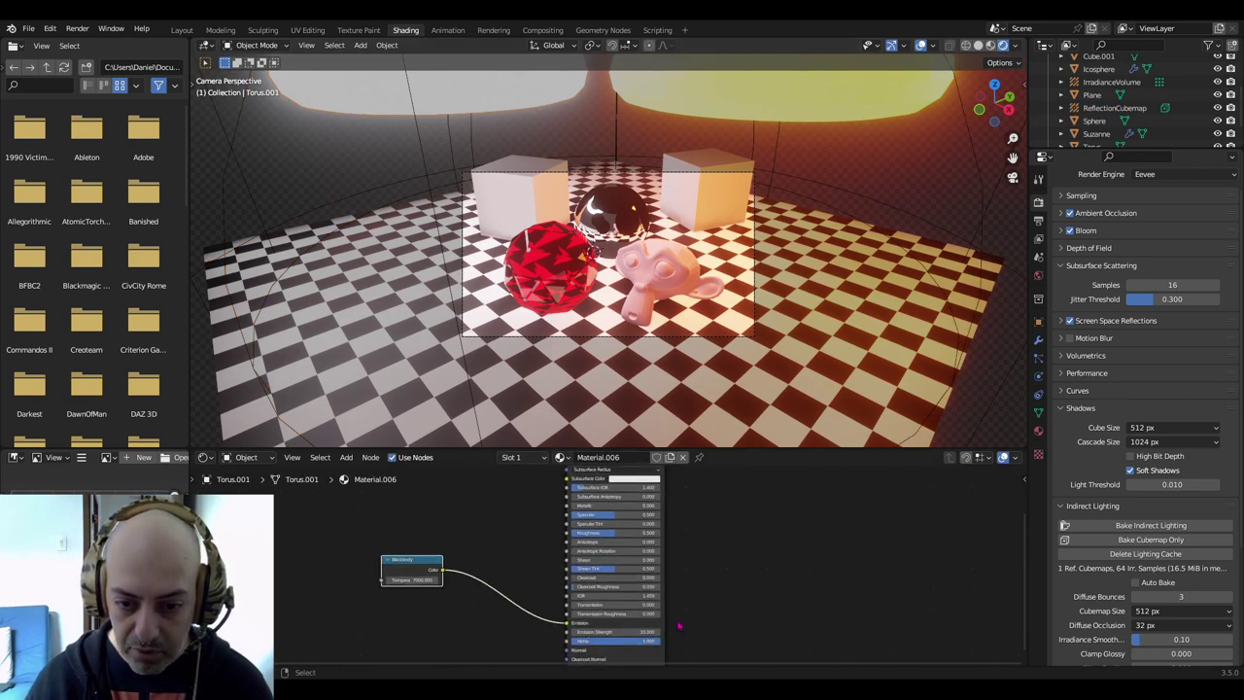
key("ctrl+z")
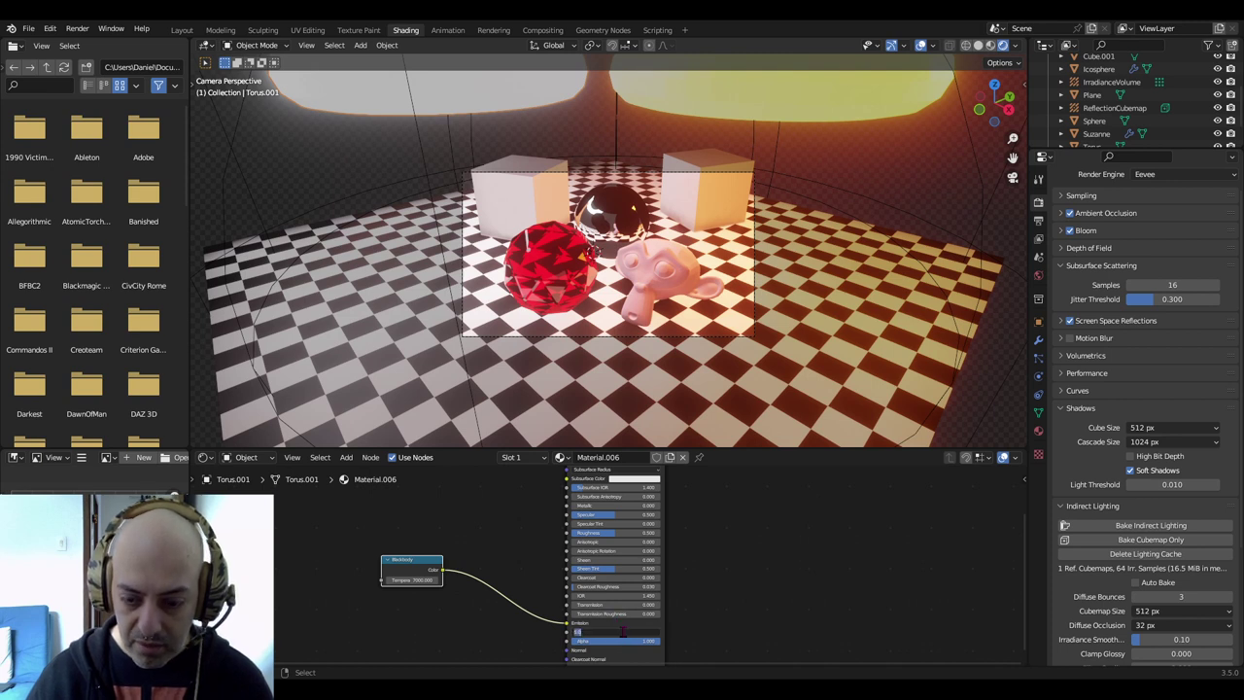
Set the Torus ring's Material.002 emission strength to 1
left_click(767, 107)
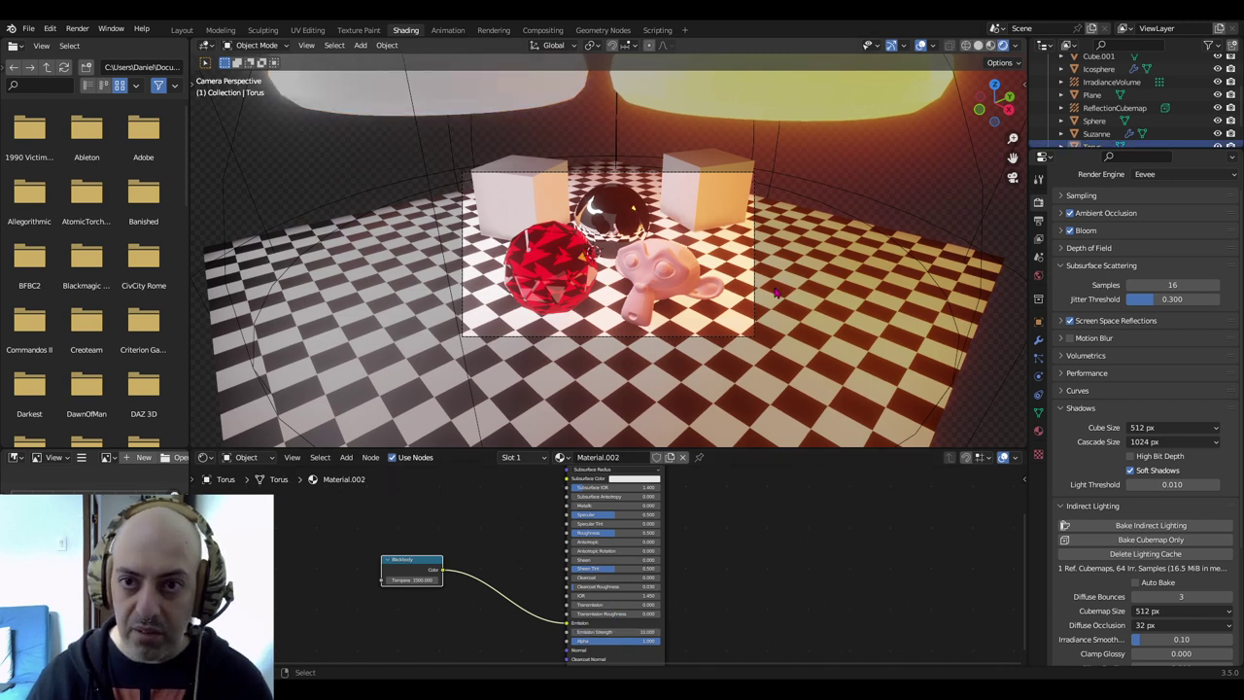
left_click(613, 632)
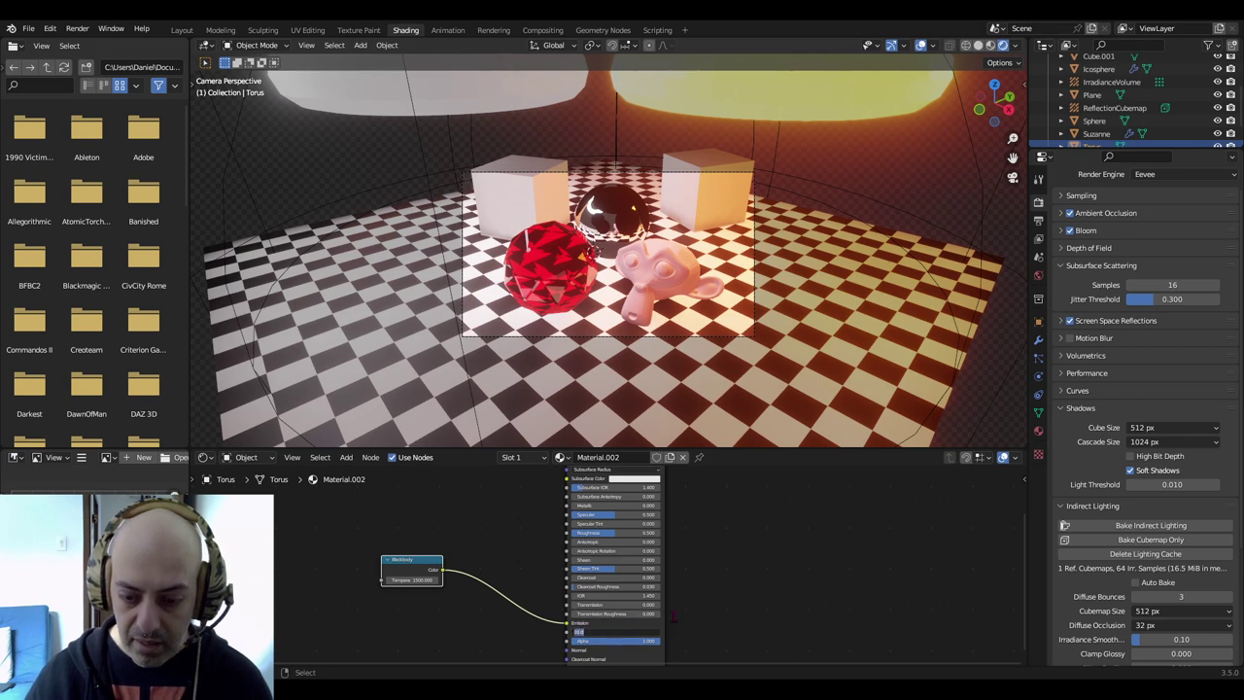
type("1")
key("Return")
scroll(691, 269, "up", 2)
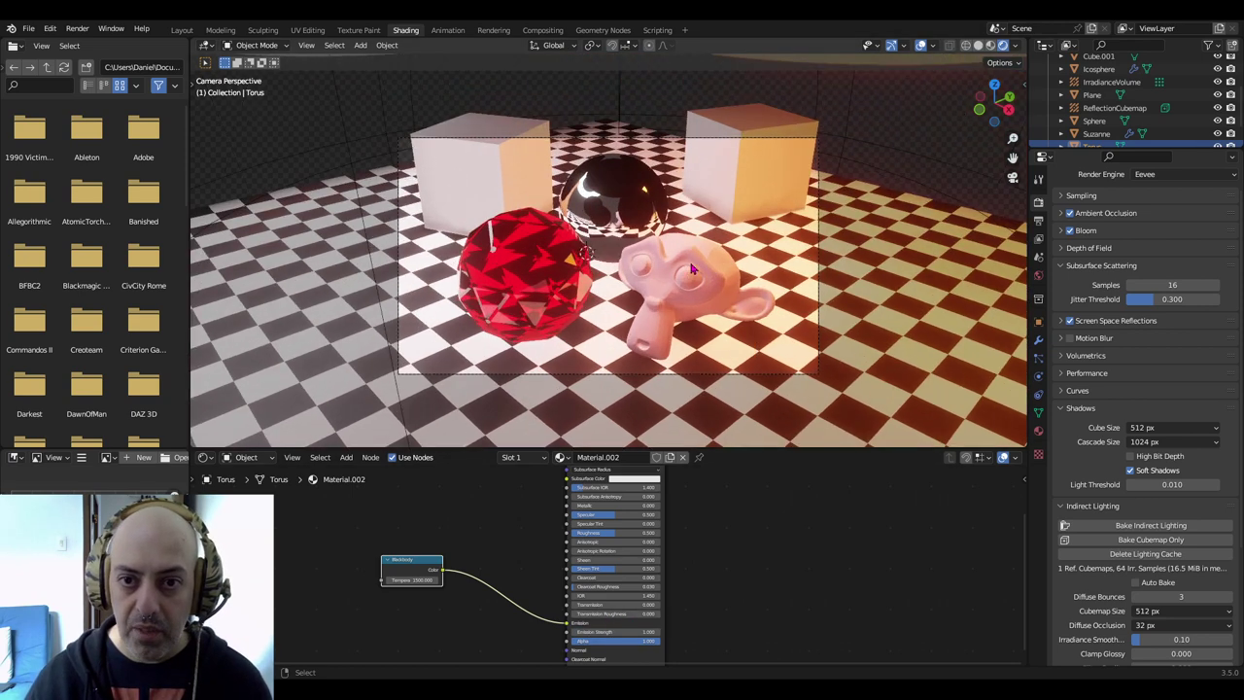
scroll(692, 269, "up", 1)
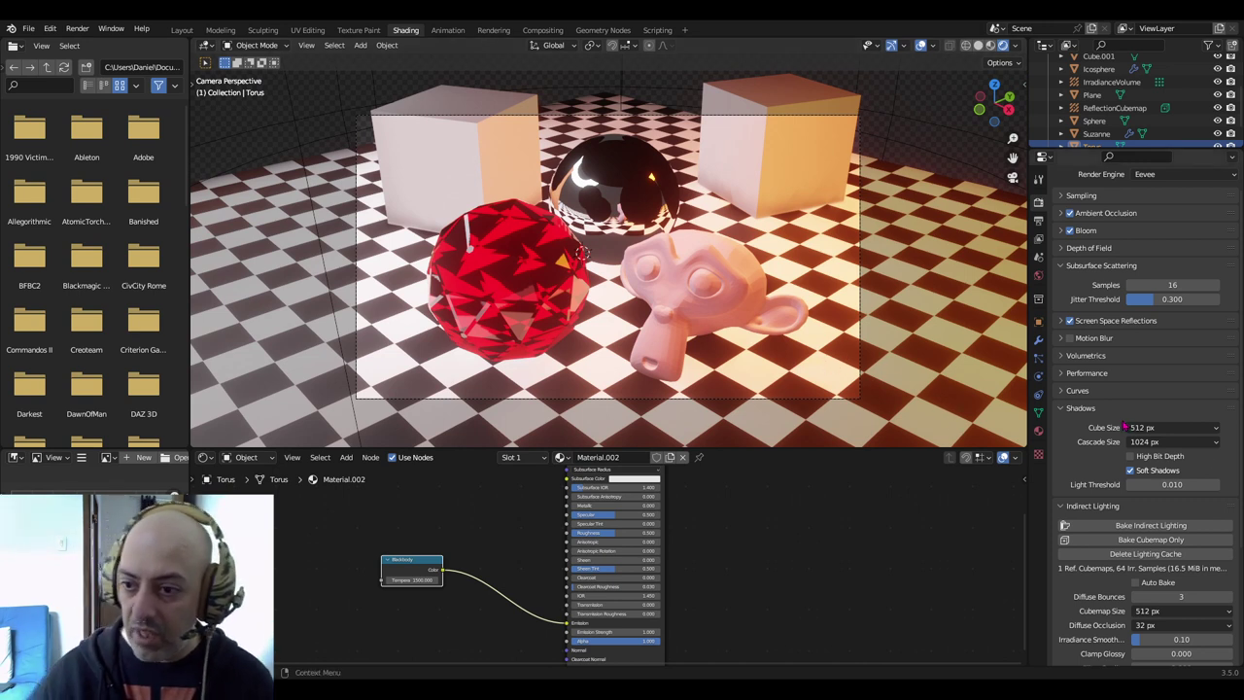
Set shadows to 1024 px cube size, 2048 px cascade size, with High Bit Depth on
left_click(1154, 428)
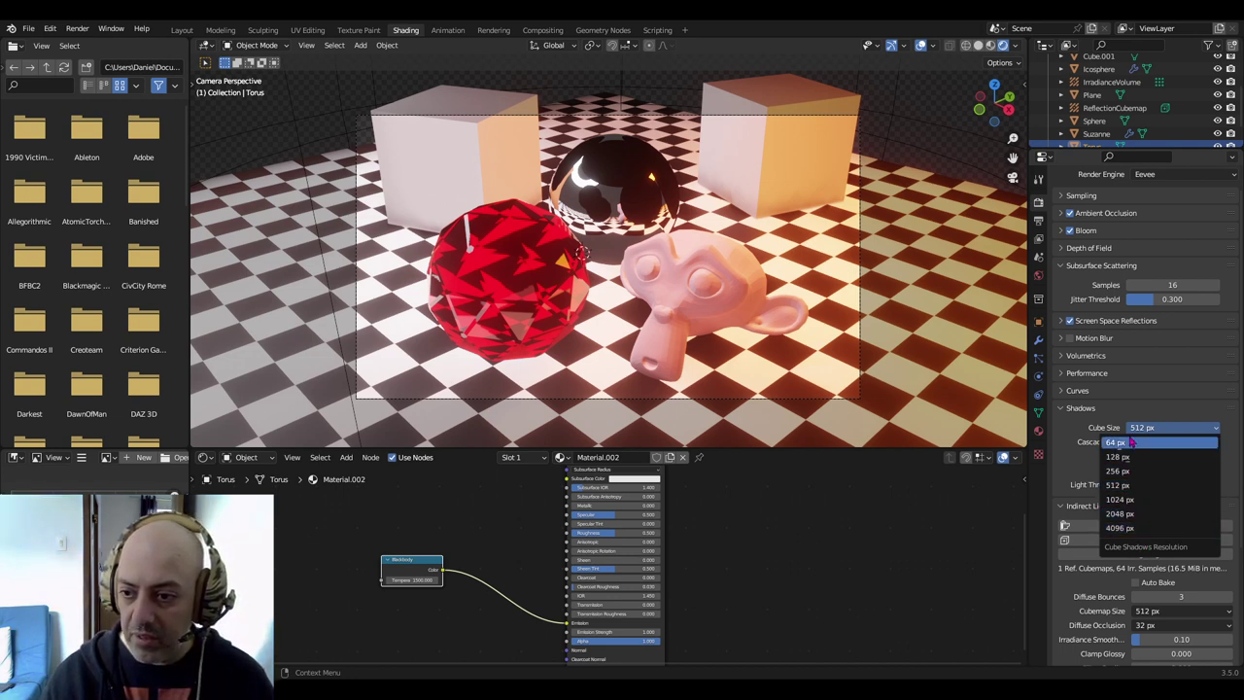
left_click(1127, 498)
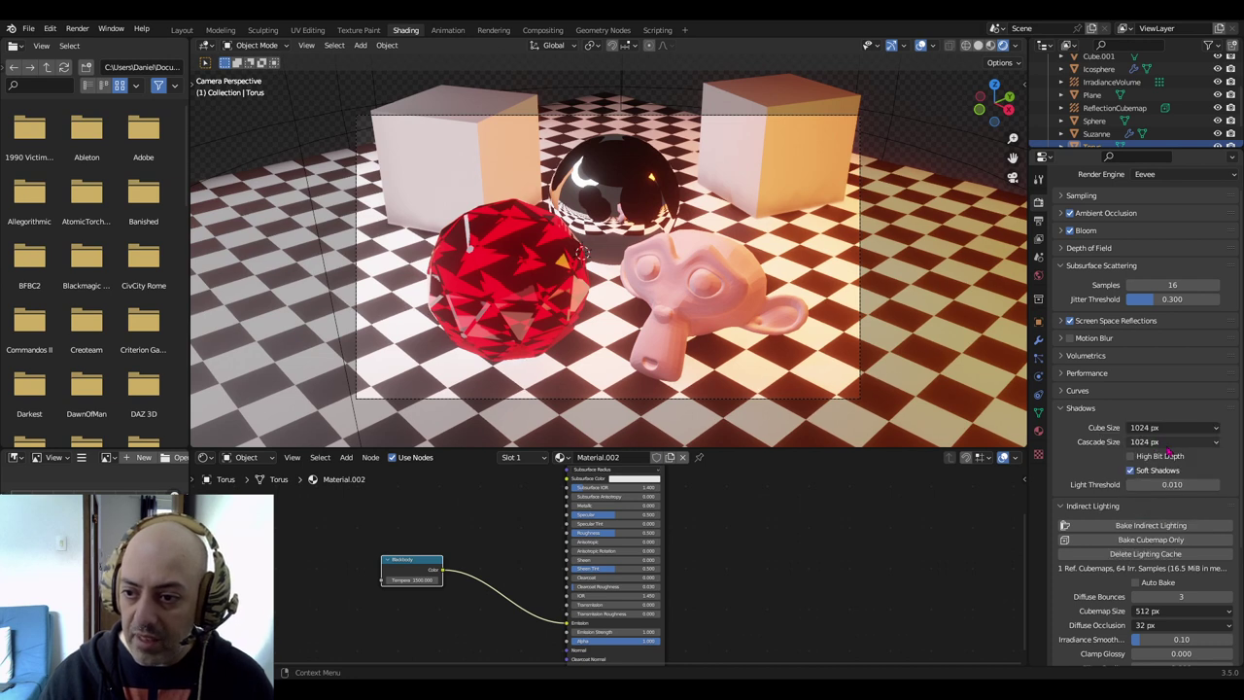
left_click(1159, 445)
left_click(1137, 527)
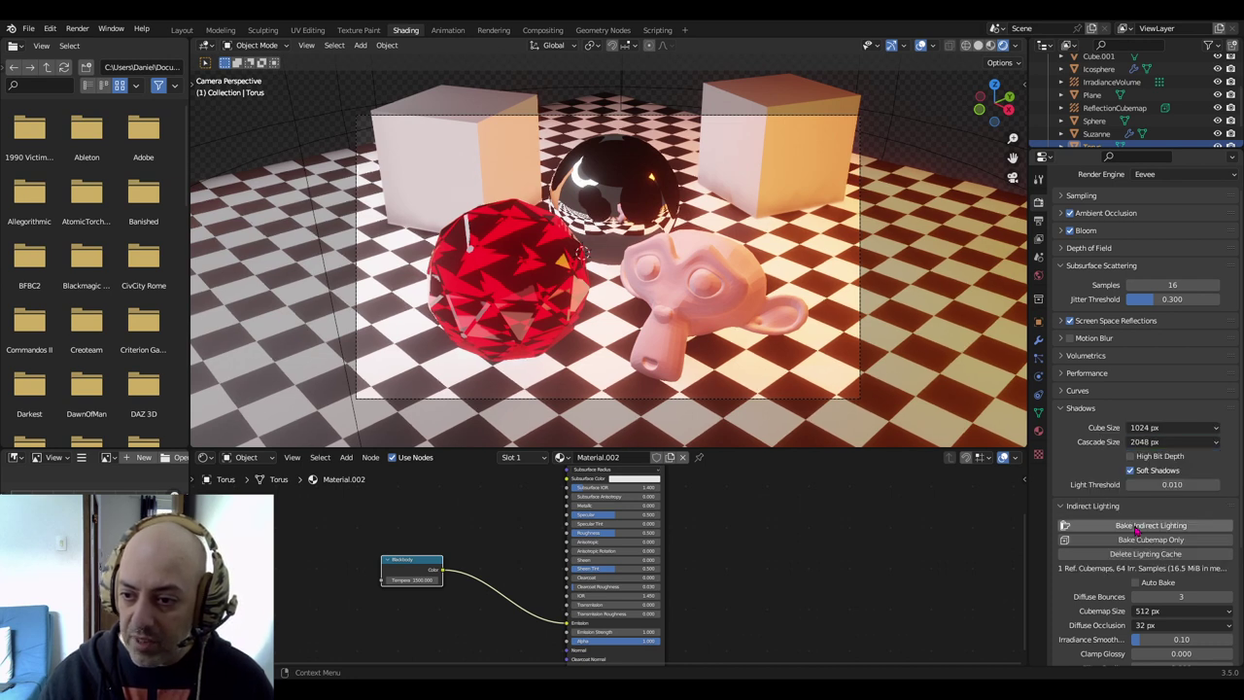
left_click(1129, 456)
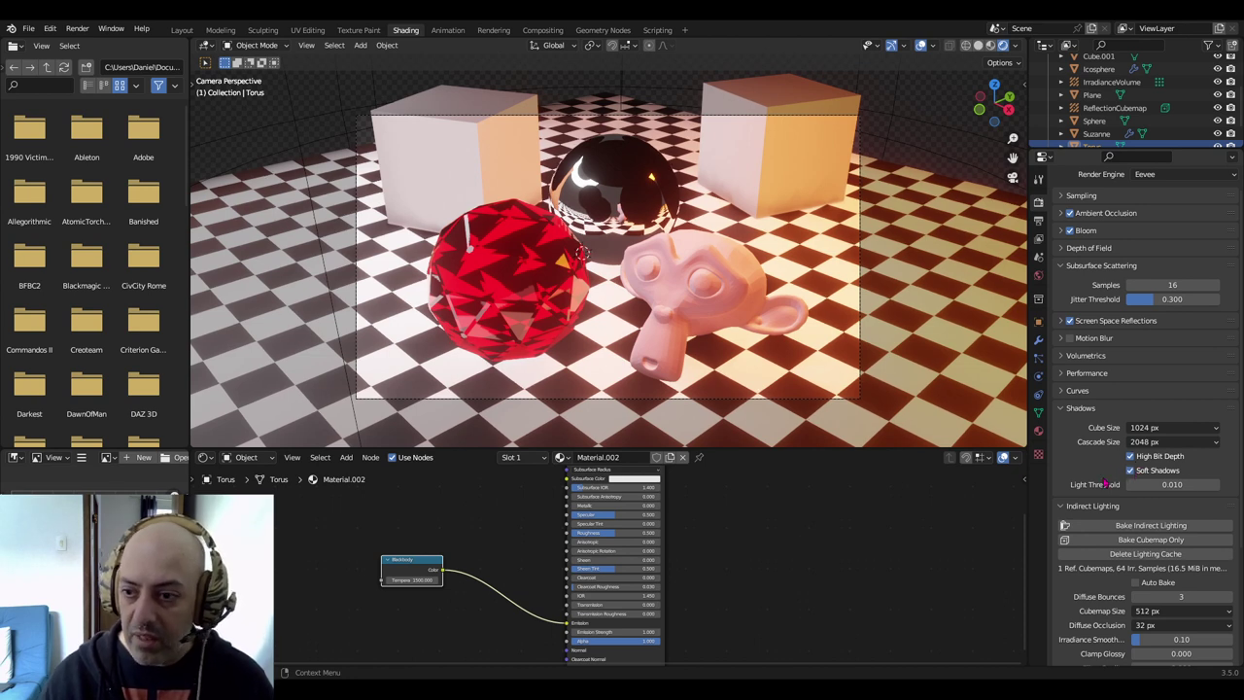
Bake the scene's indirect lighting
scroll(1123, 515, "down", 2)
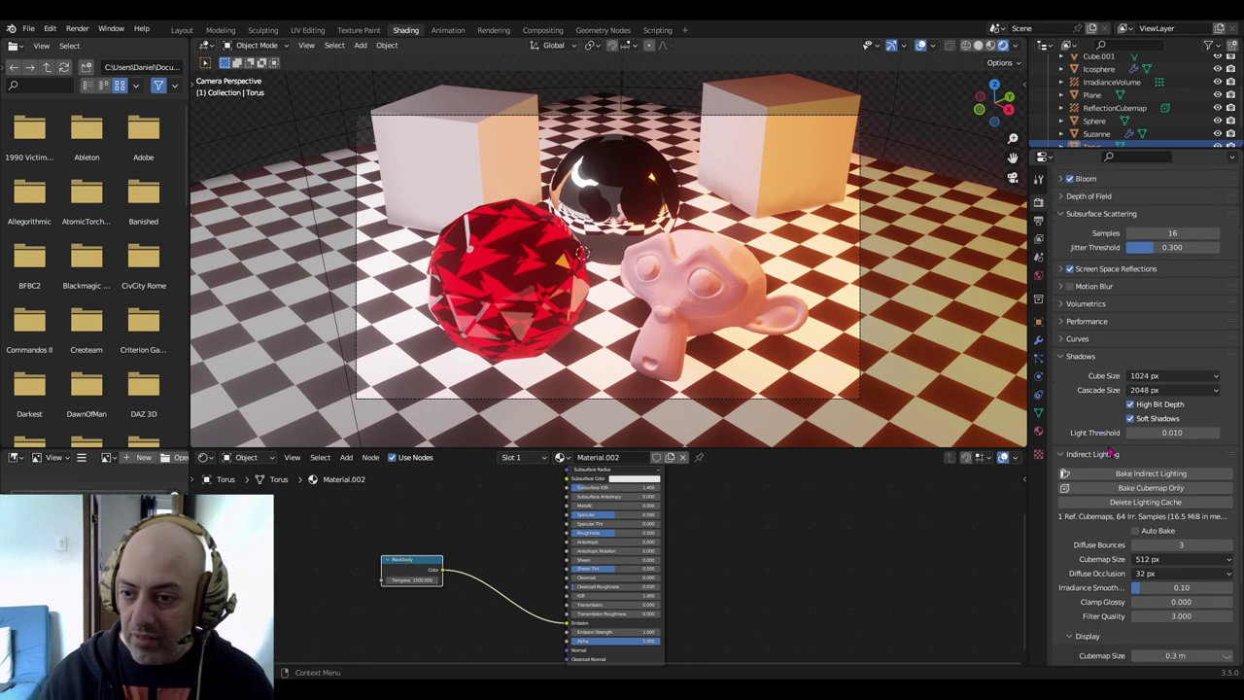
scroll(1118, 485, "down", 2)
scroll(1108, 437, "down", 2)
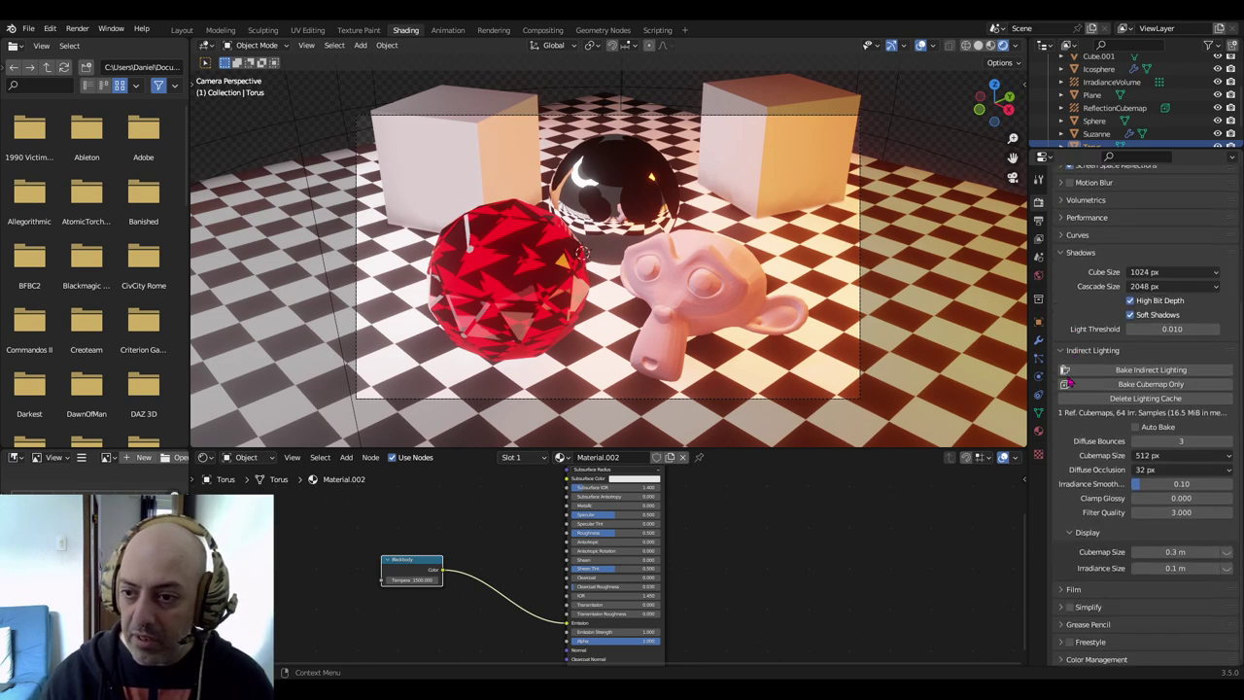
left_click(1150, 370)
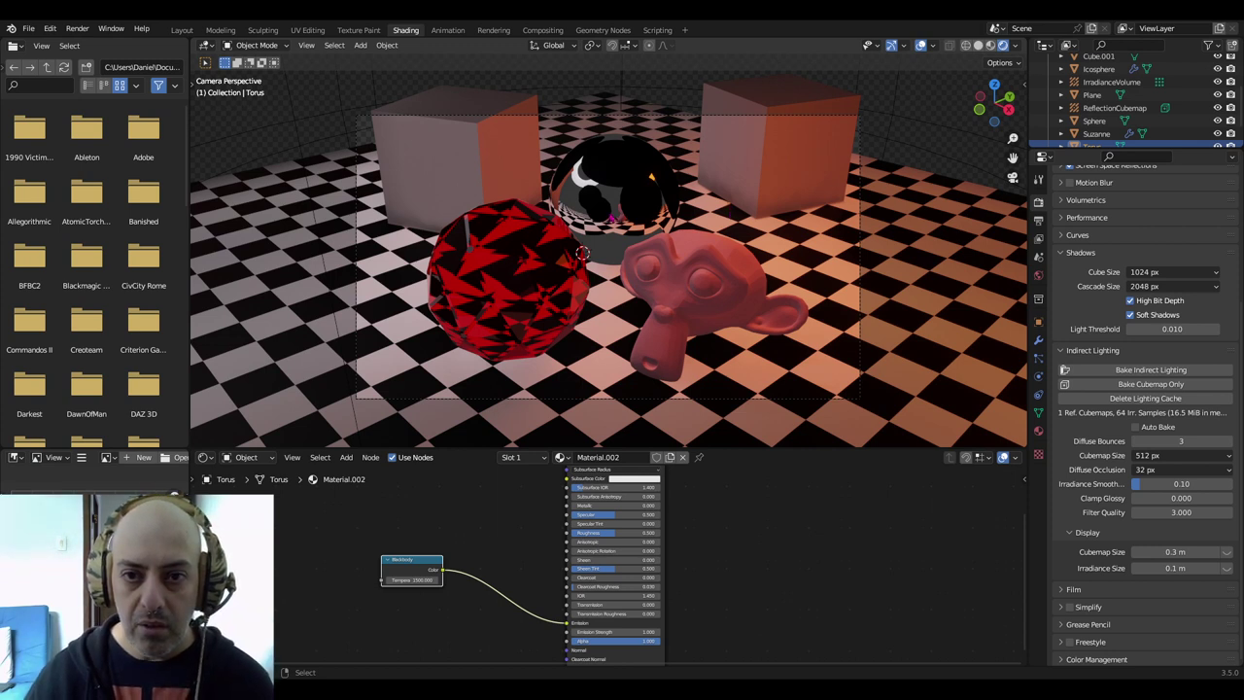
Move the chrome sphere to the right of Suzanne and rebake the indirect lighting
left_click(612, 218)
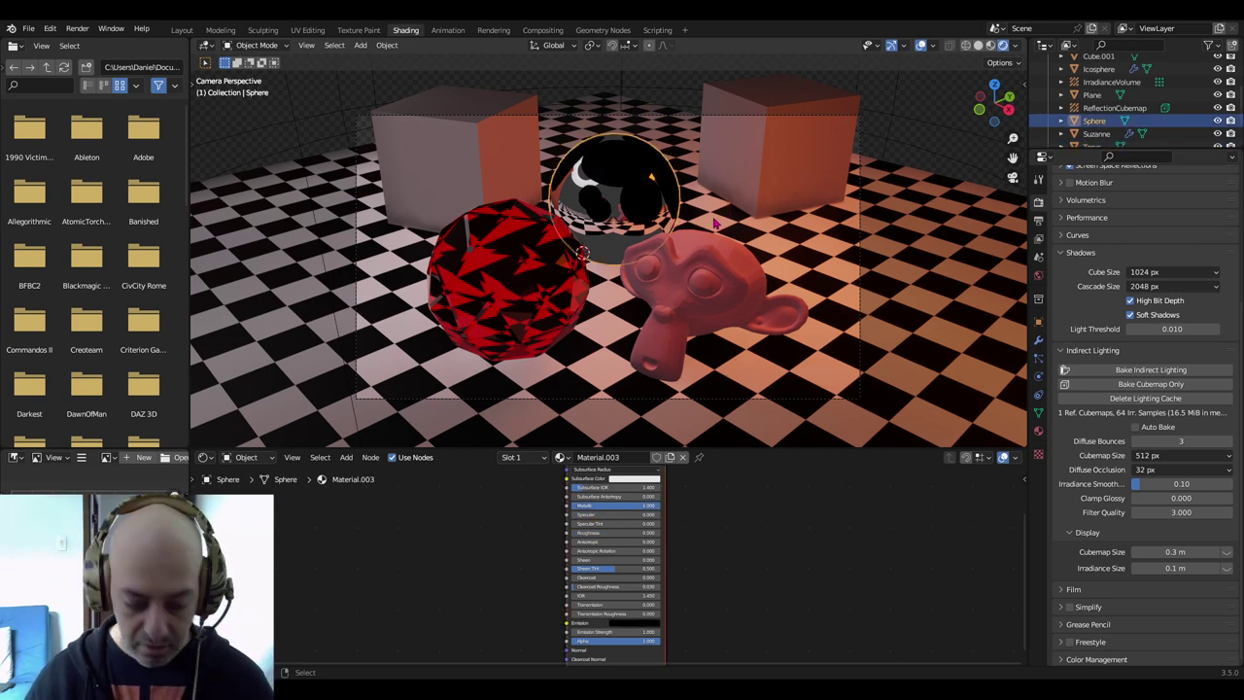
key("g")
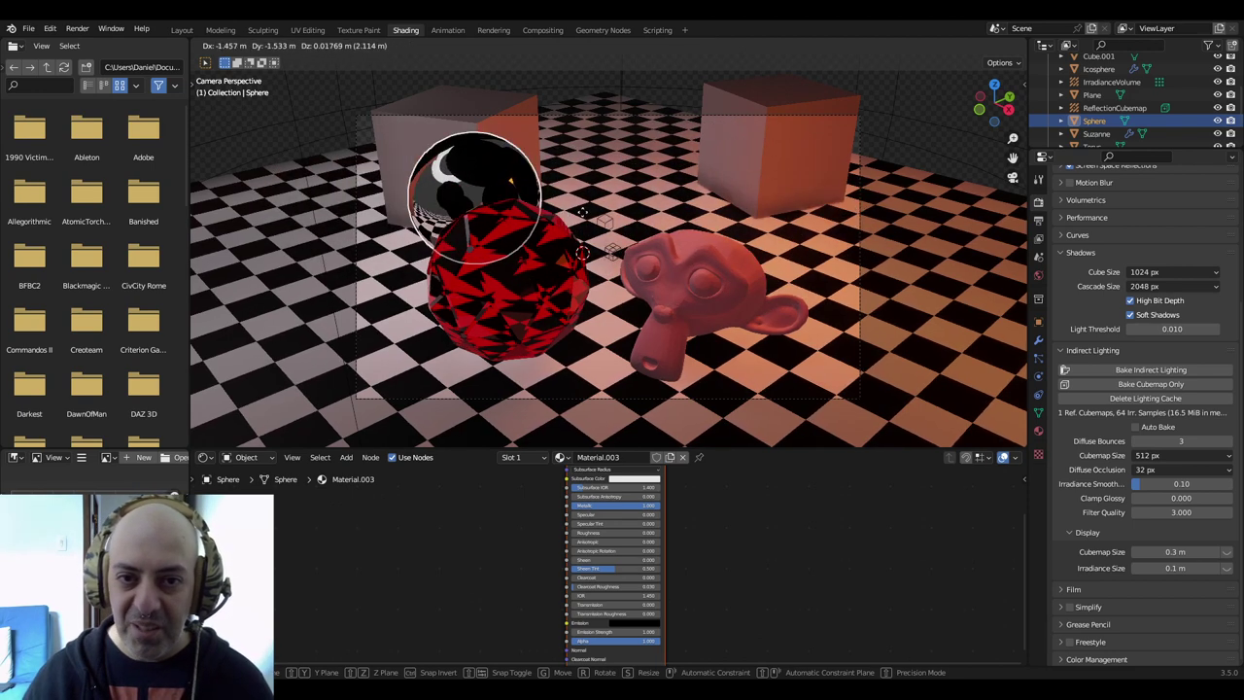
left_click(853, 233)
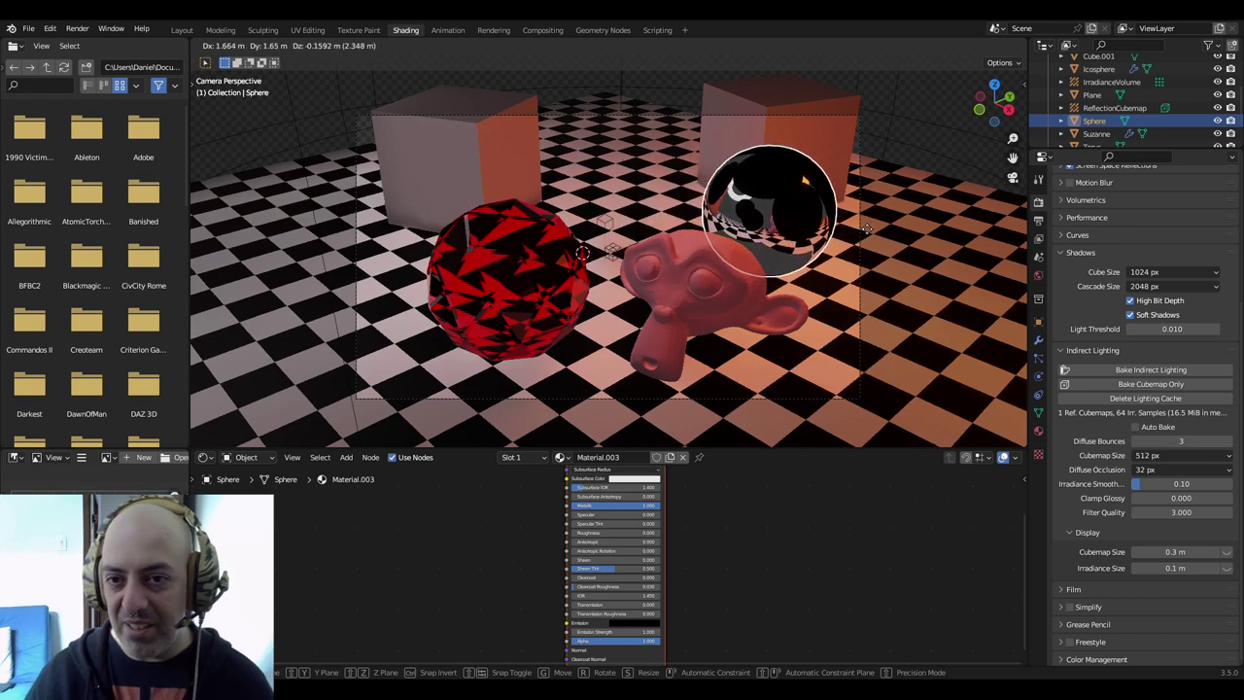
left_click(1154, 373)
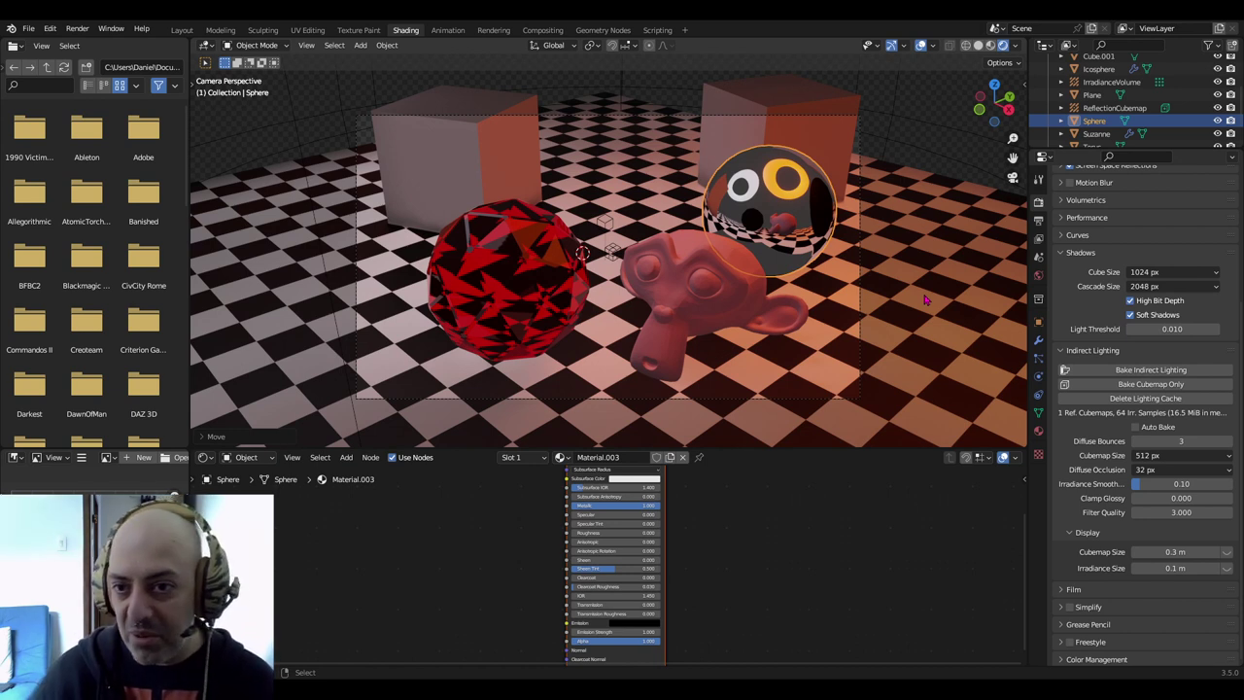
Lift the red icosphere vertically out of the shot and rebake the indirect lighting
scroll(910, 287, "down", 3)
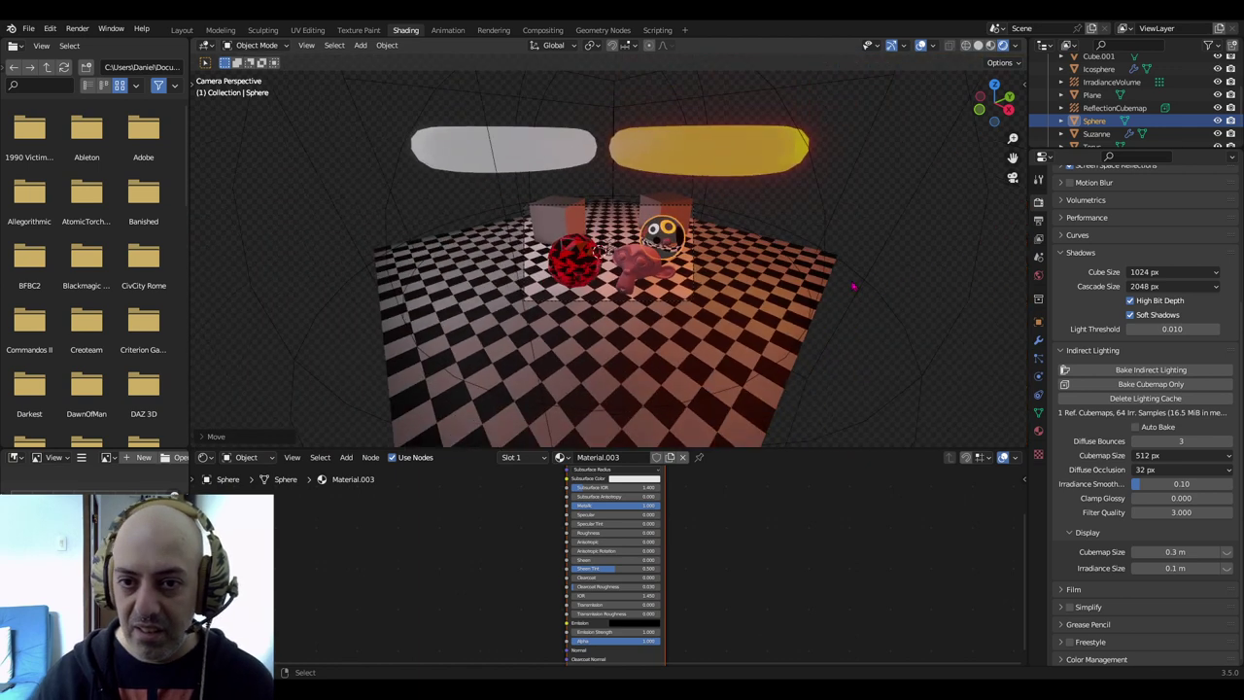
scroll(790, 286, "up", 2)
scroll(790, 285, "up", 1)
scroll(789, 286, "down", 1)
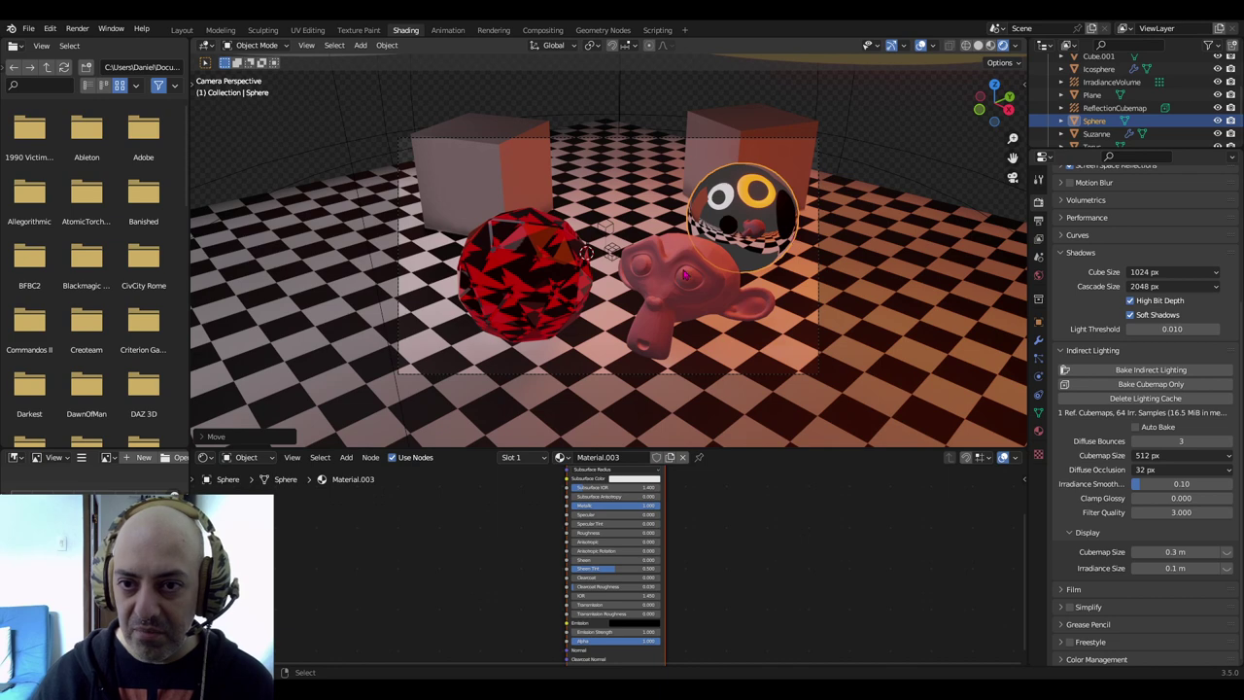
left_click(545, 285)
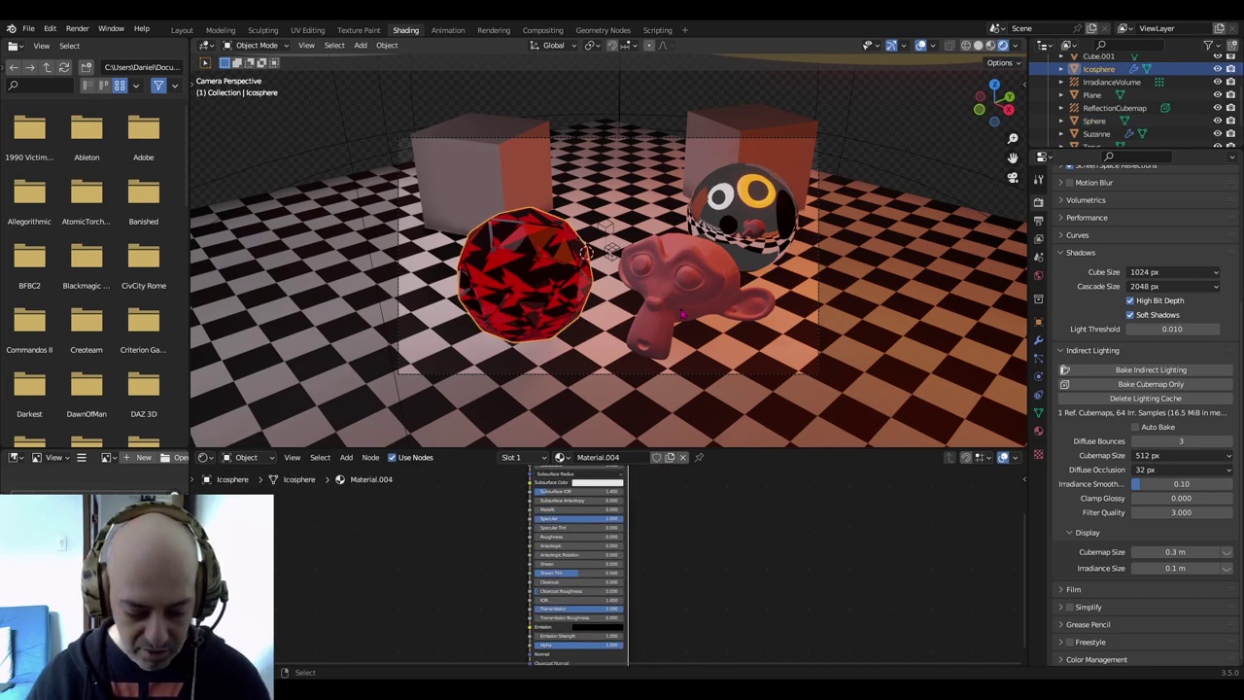
key("g")
key("z")
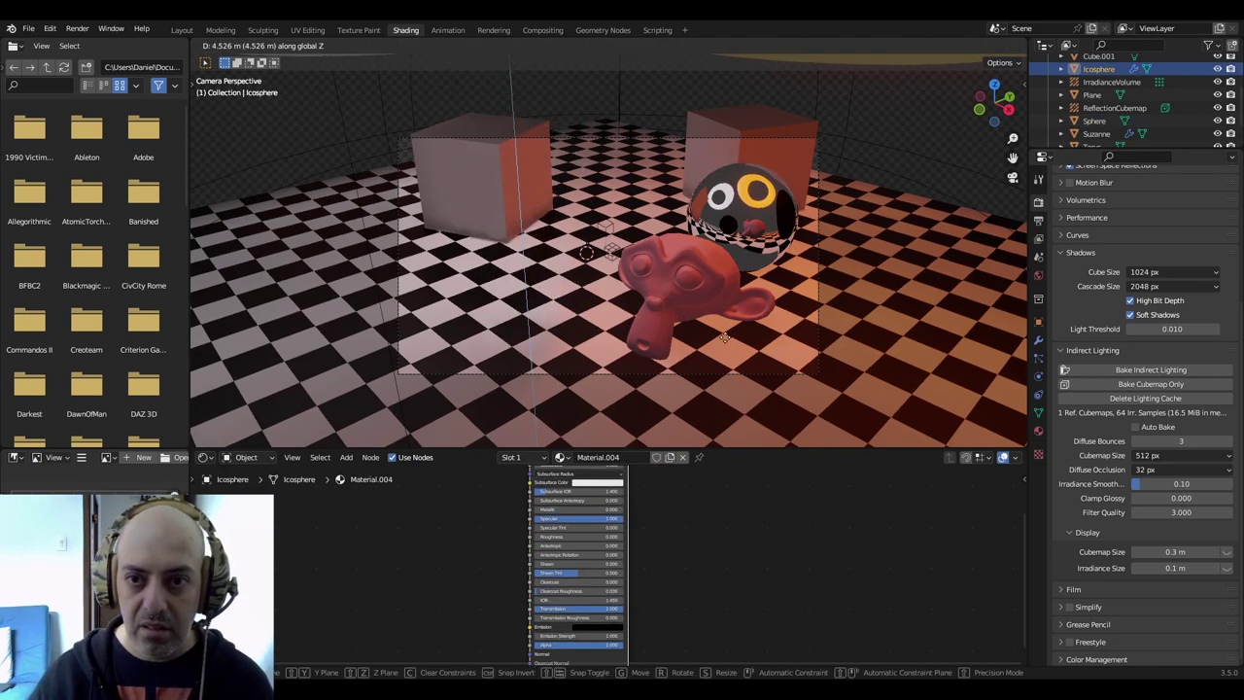
left_click(726, 345)
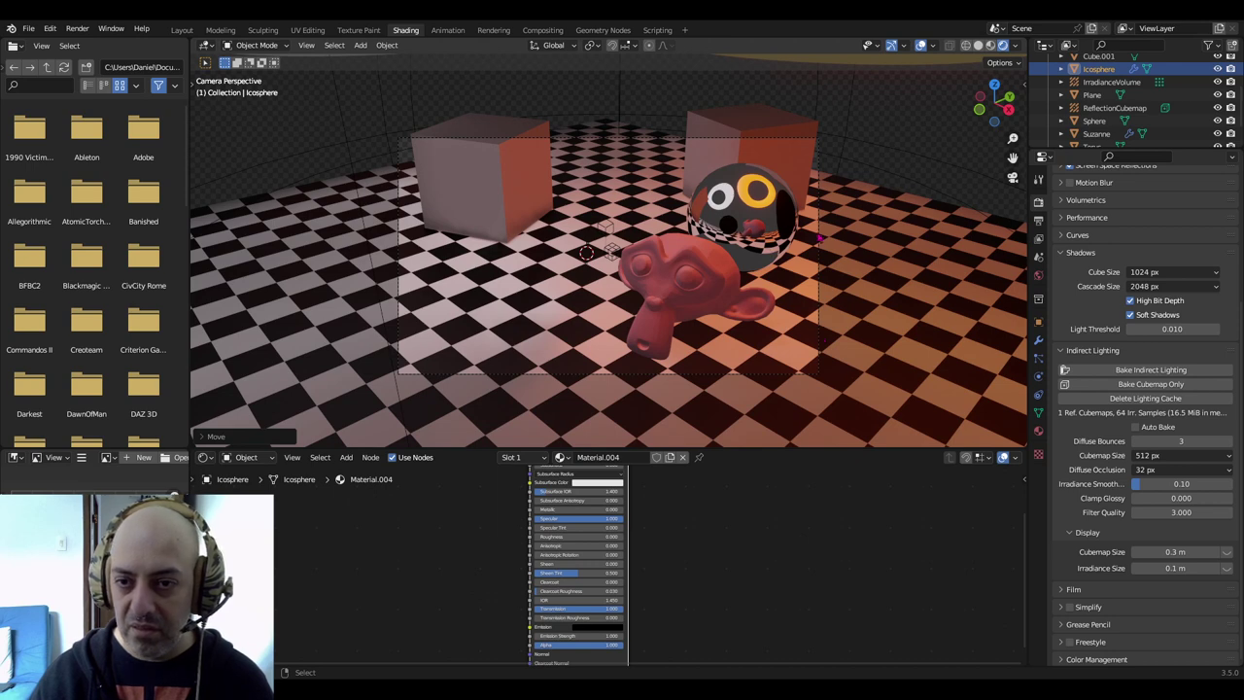
left_click(1154, 370)
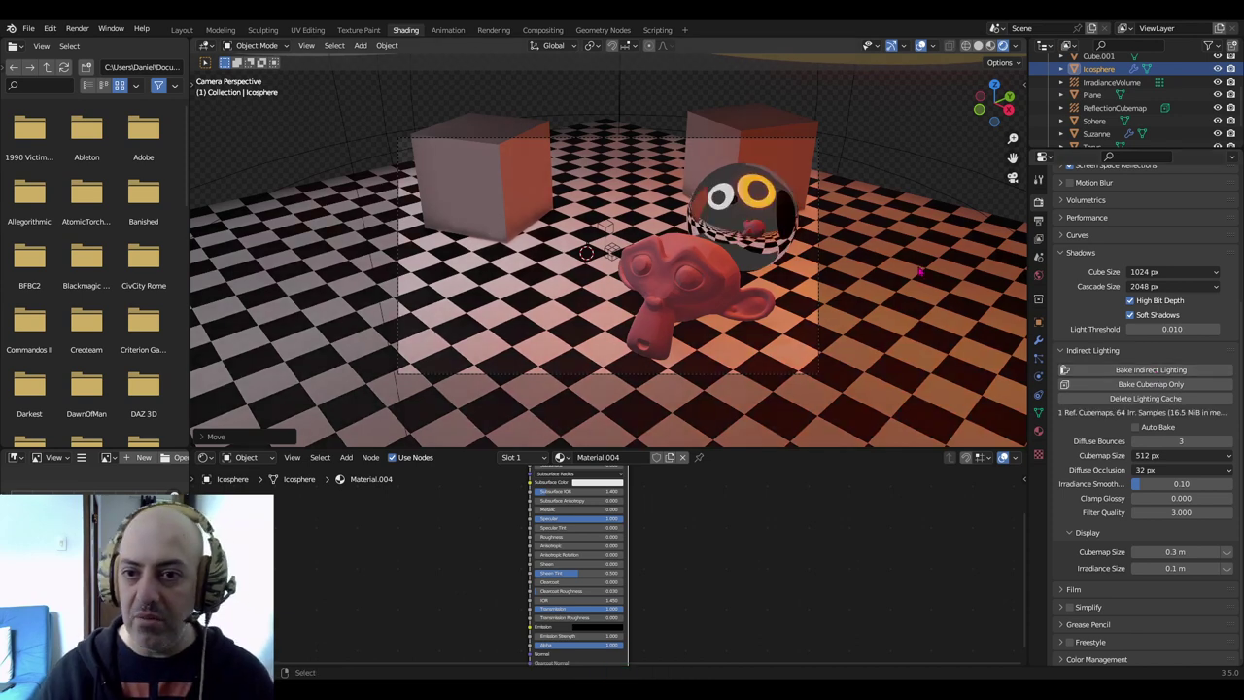
Bring the red icosphere back down along Z beside the monkey
scroll(609, 250, "down", 5)
scroll(762, 257, "up", 2)
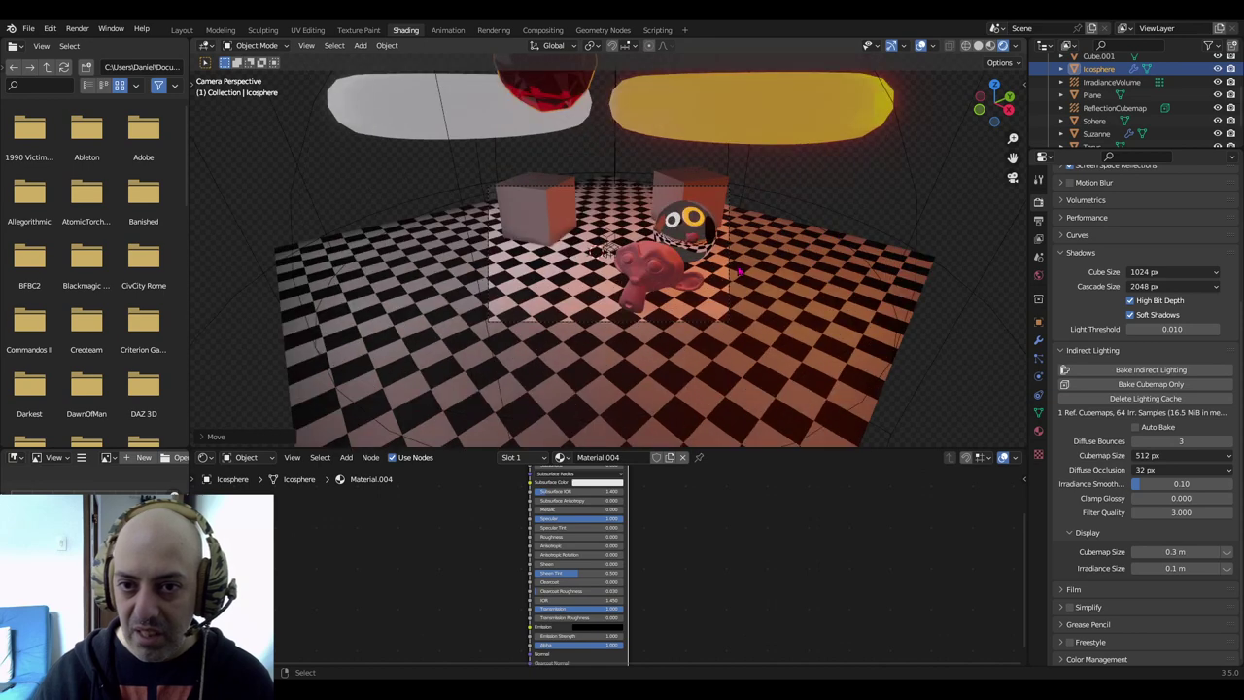
scroll(761, 263, "up", 3)
scroll(791, 245, "up", 1)
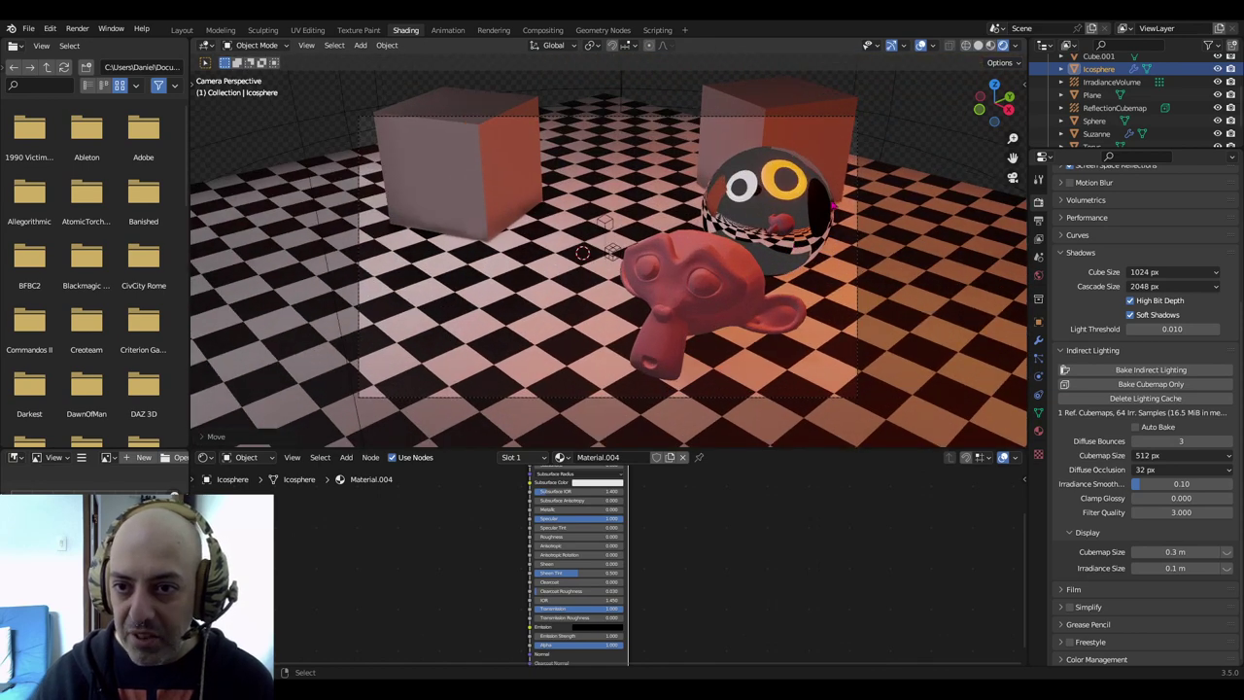
scroll(833, 208, "down", 1)
scroll(834, 210, "down", 2)
scroll(834, 212, "down", 2)
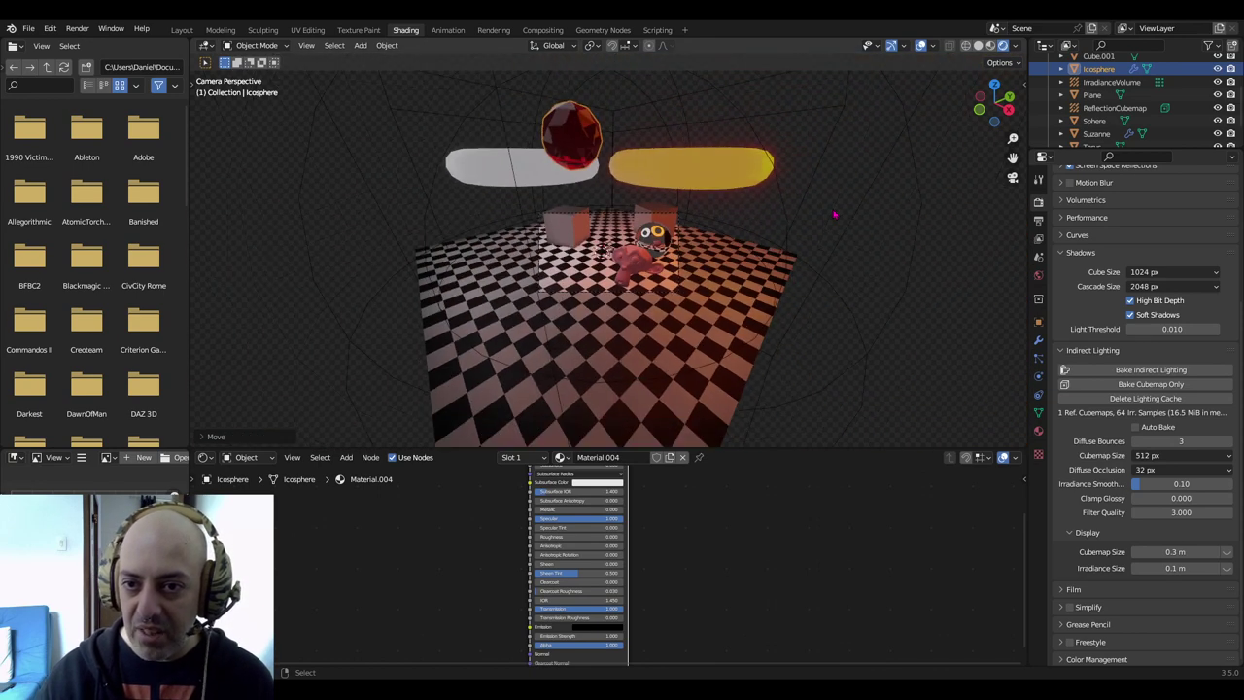
scroll(775, 251, "up", 3)
scroll(773, 251, "up", 1)
scroll(769, 251, "up", 2)
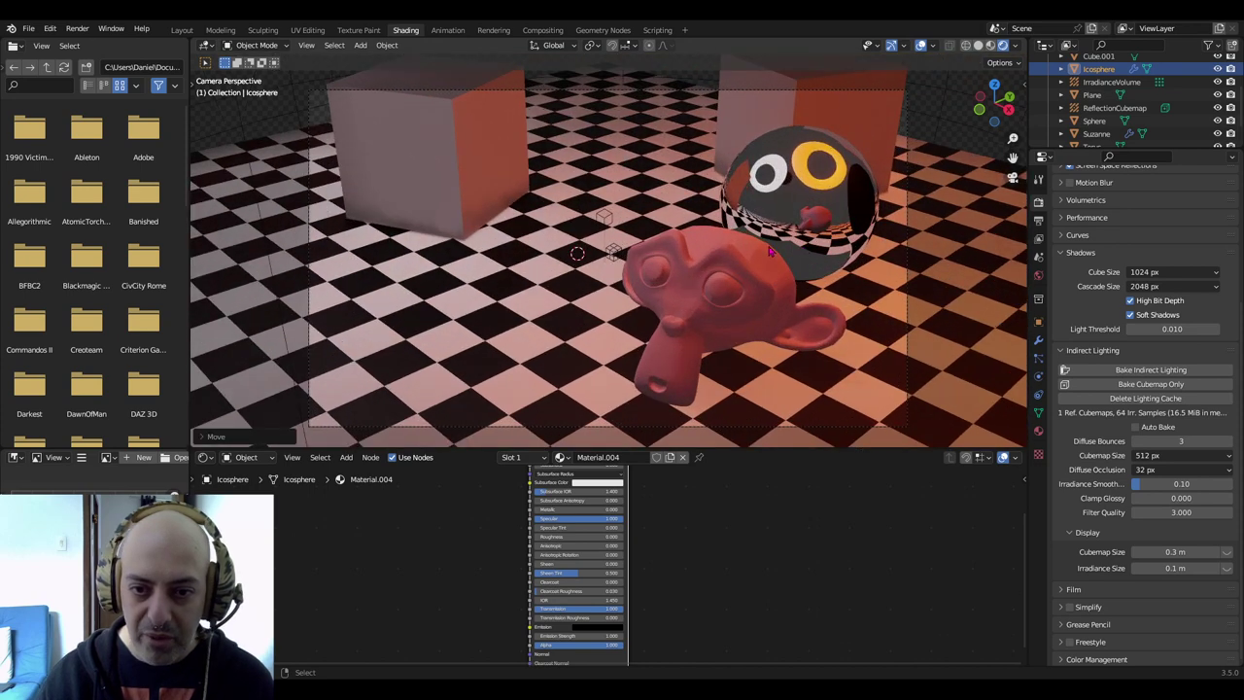
scroll(769, 250, "down", 1)
scroll(769, 250, "down", 2)
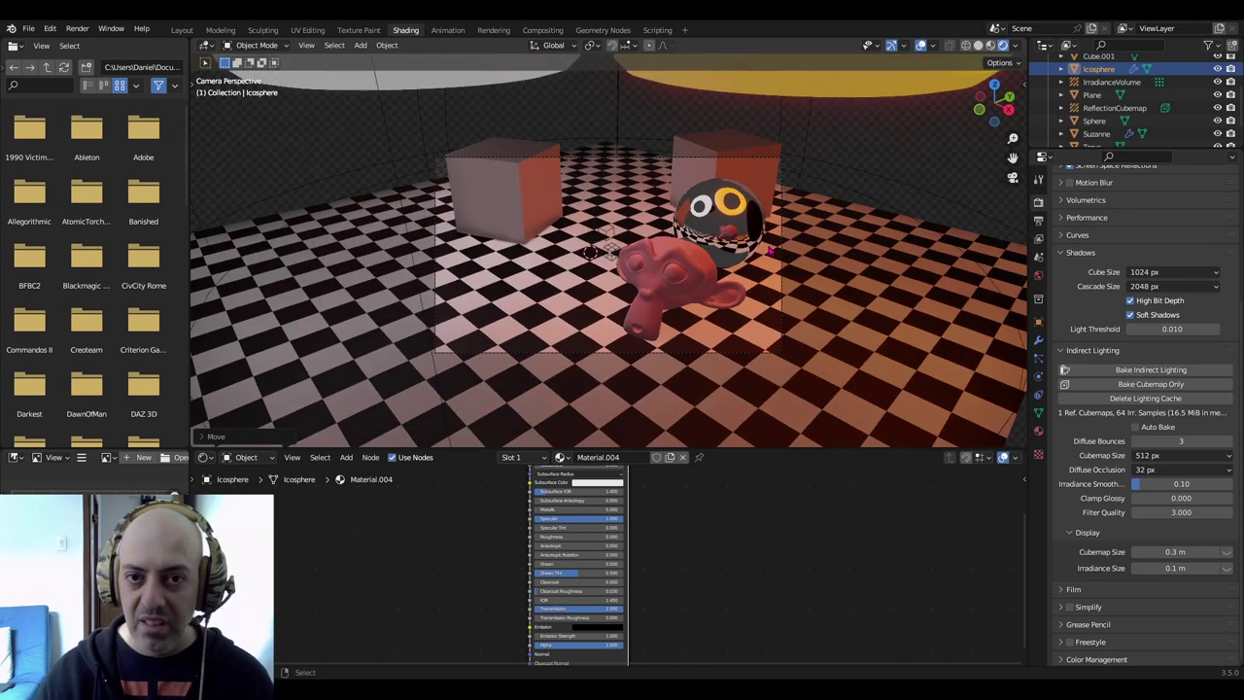
scroll(770, 251, "down", 2)
scroll(770, 250, "up", 2)
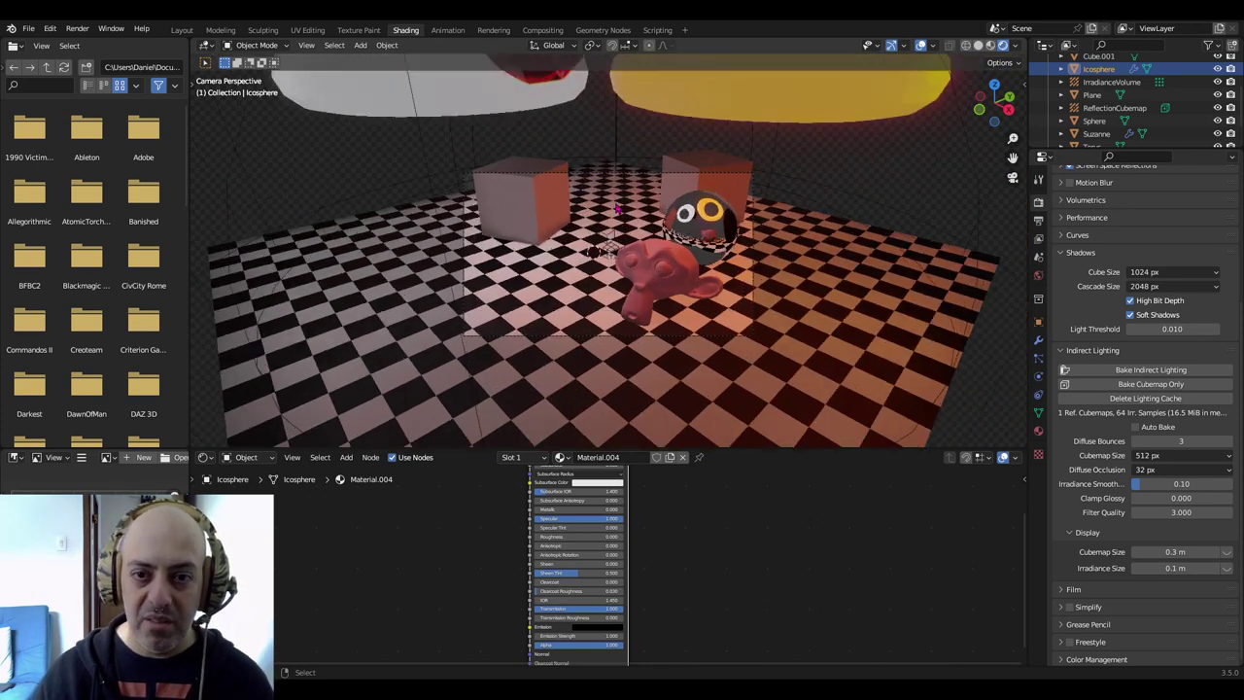
scroll(769, 250, "up", 1)
scroll(770, 251, "up", 1)
key("g")
key("z")
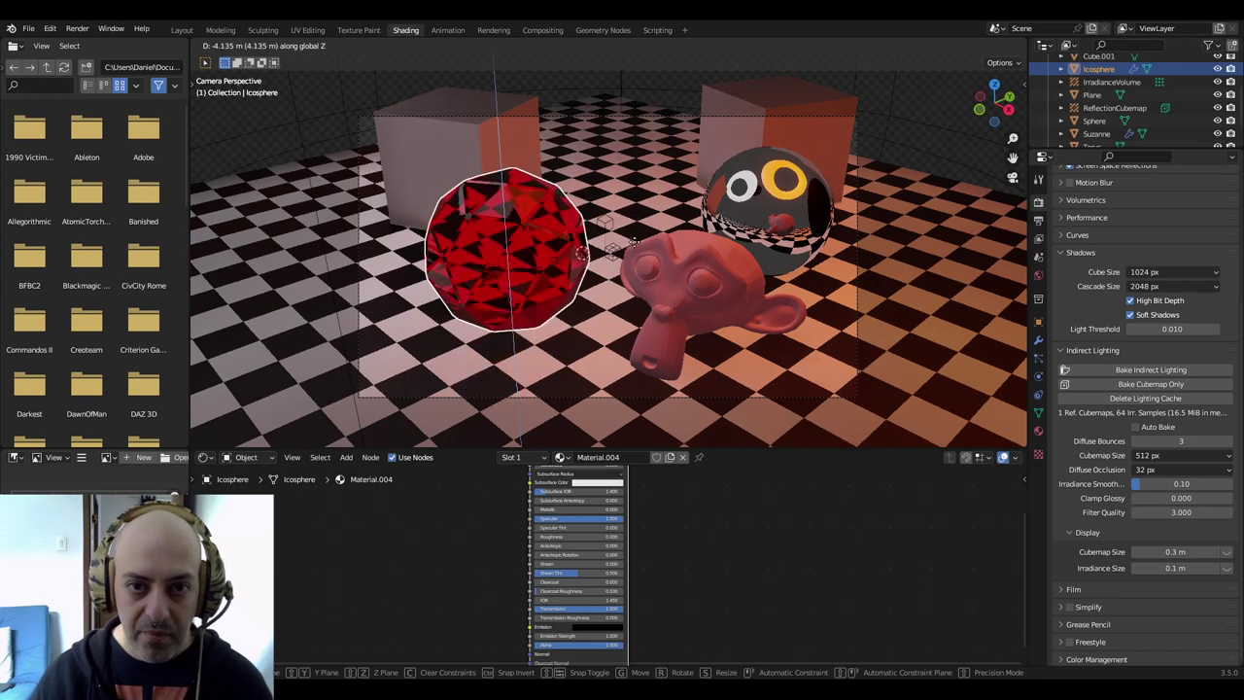
left_click(666, 236)
Adjust the chrome sphere's height above the floor along Z, checking from the front view
left_click(775, 227)
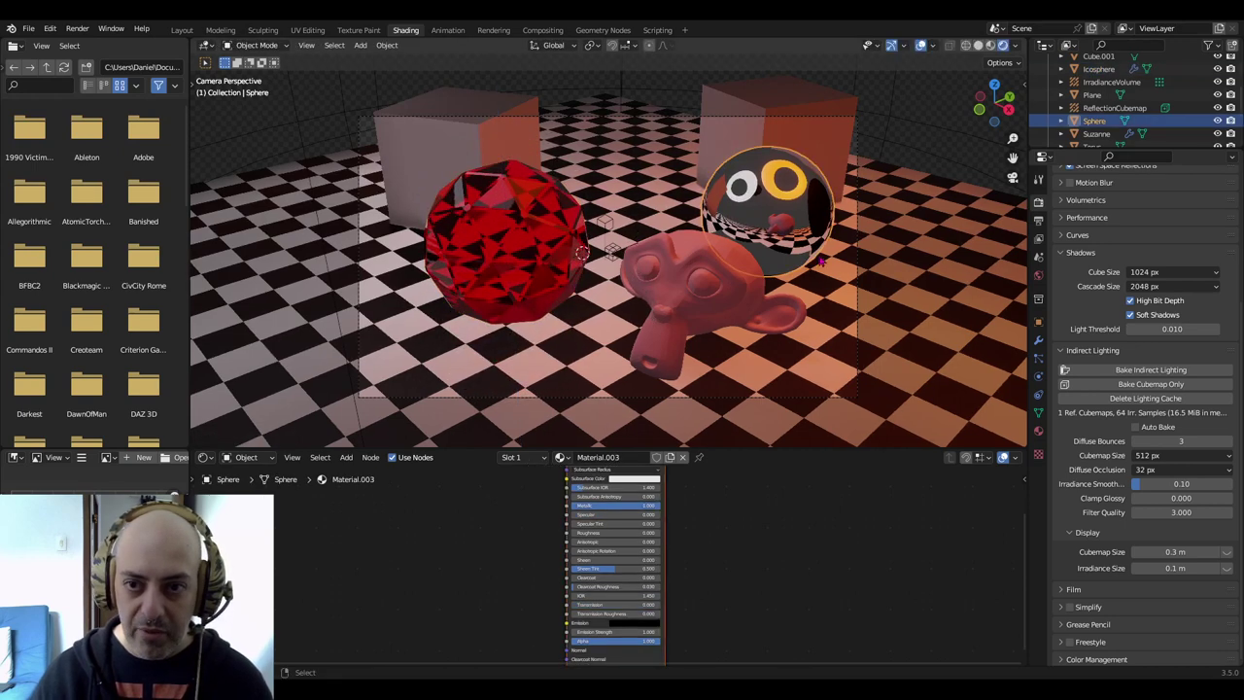
key("g")
key("z")
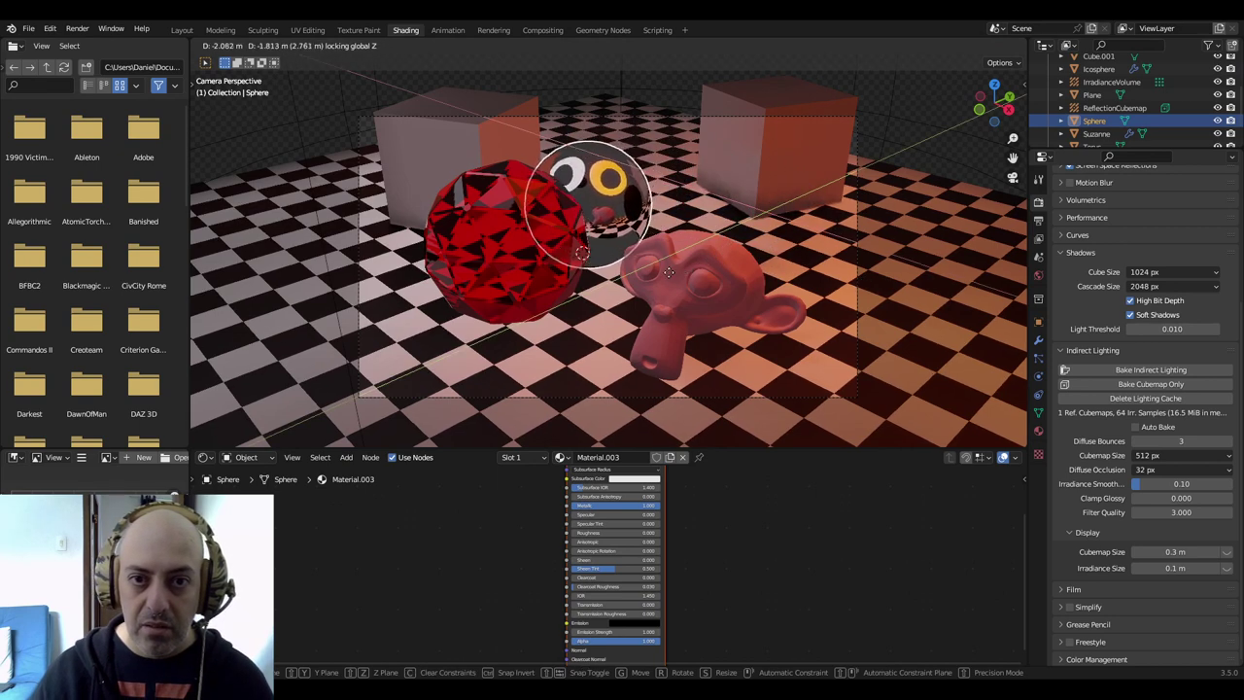
left_click(584, 256)
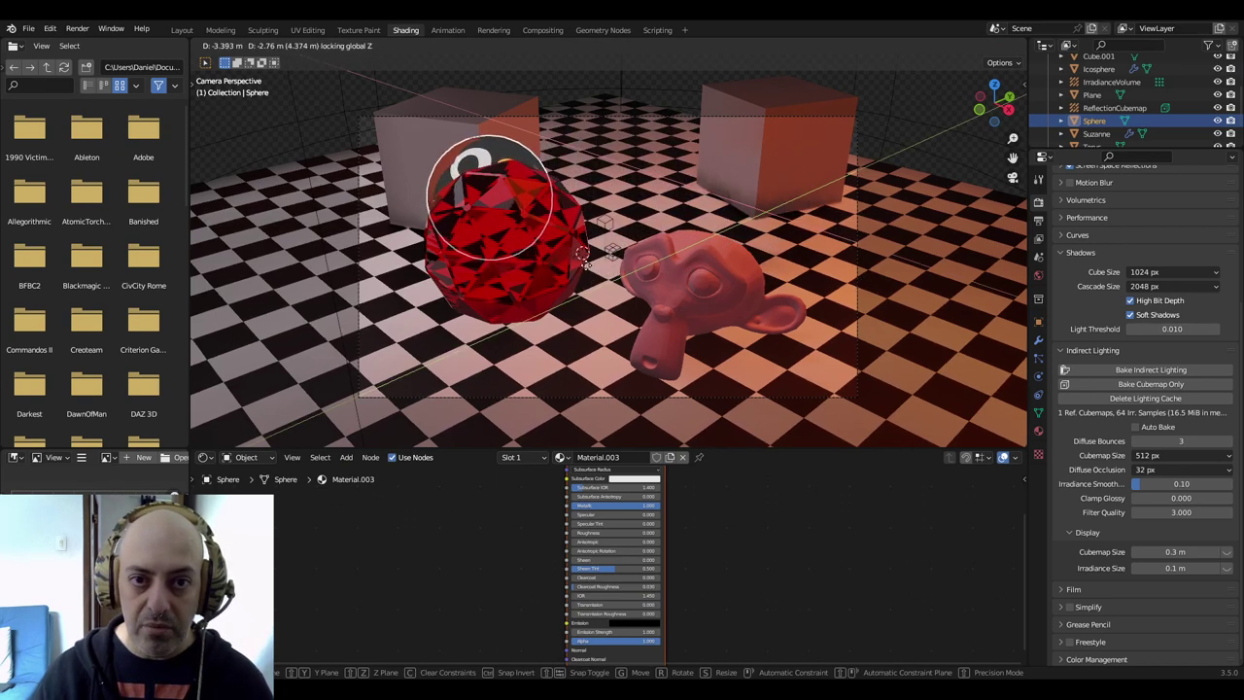
key("KP_1")
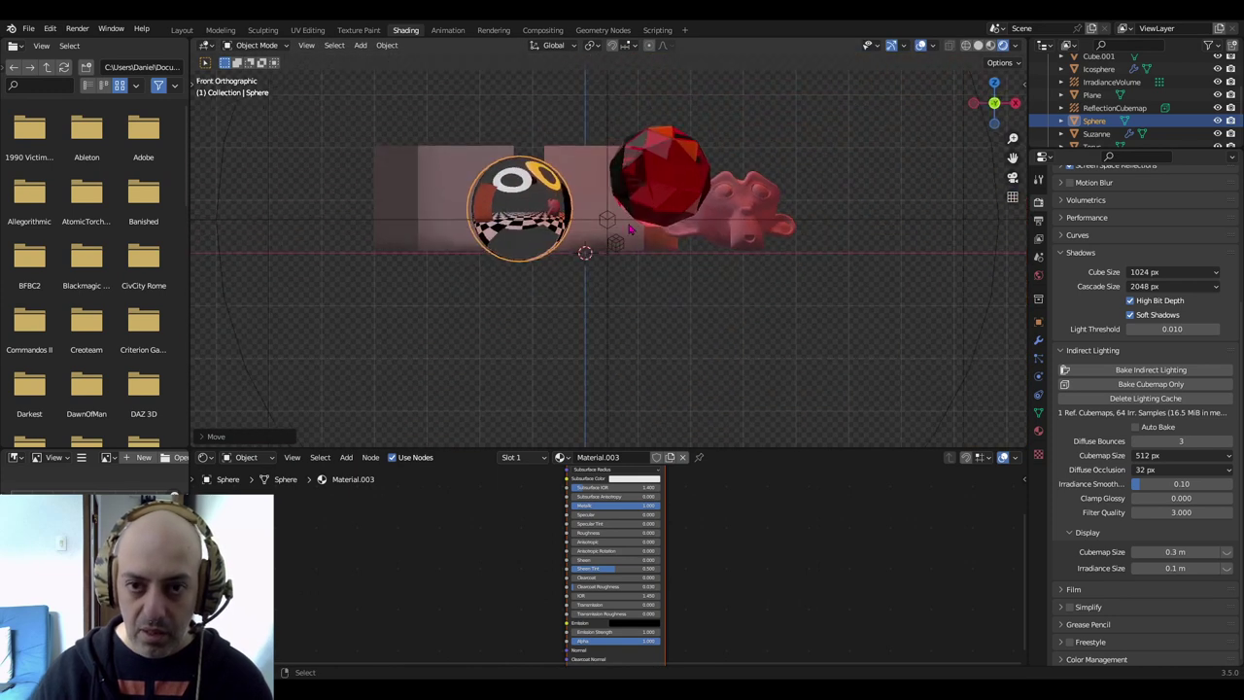
key("g")
key("z")
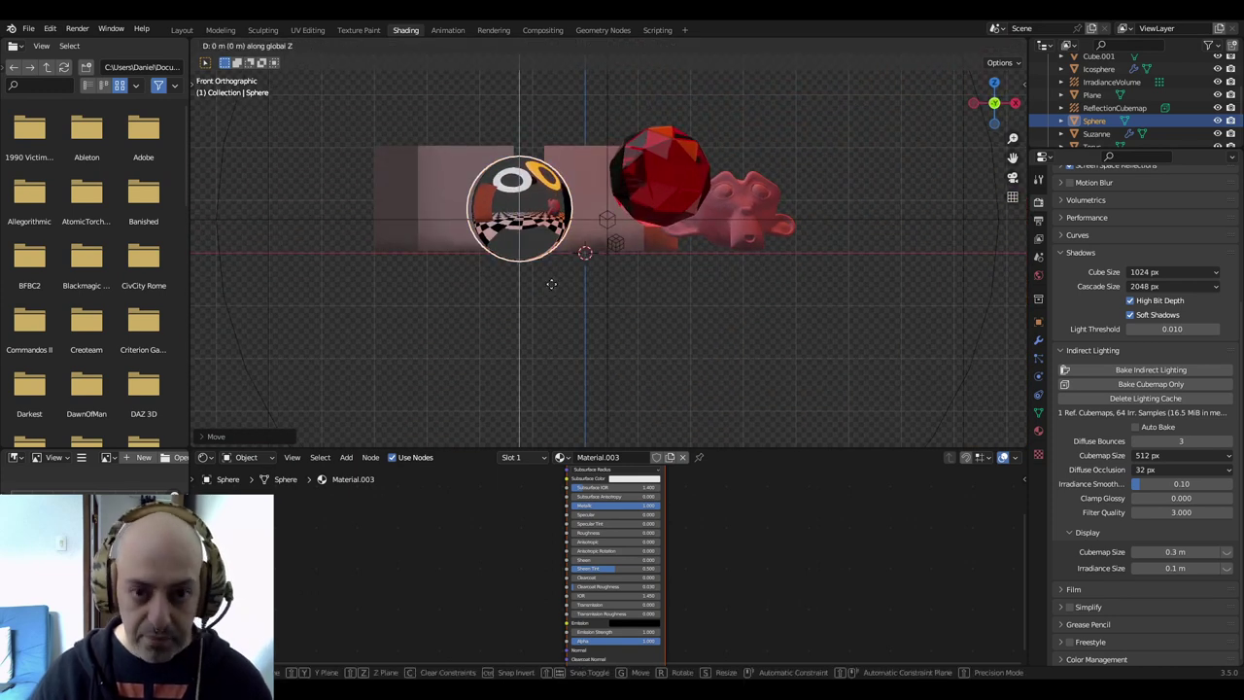
left_click(584, 254)
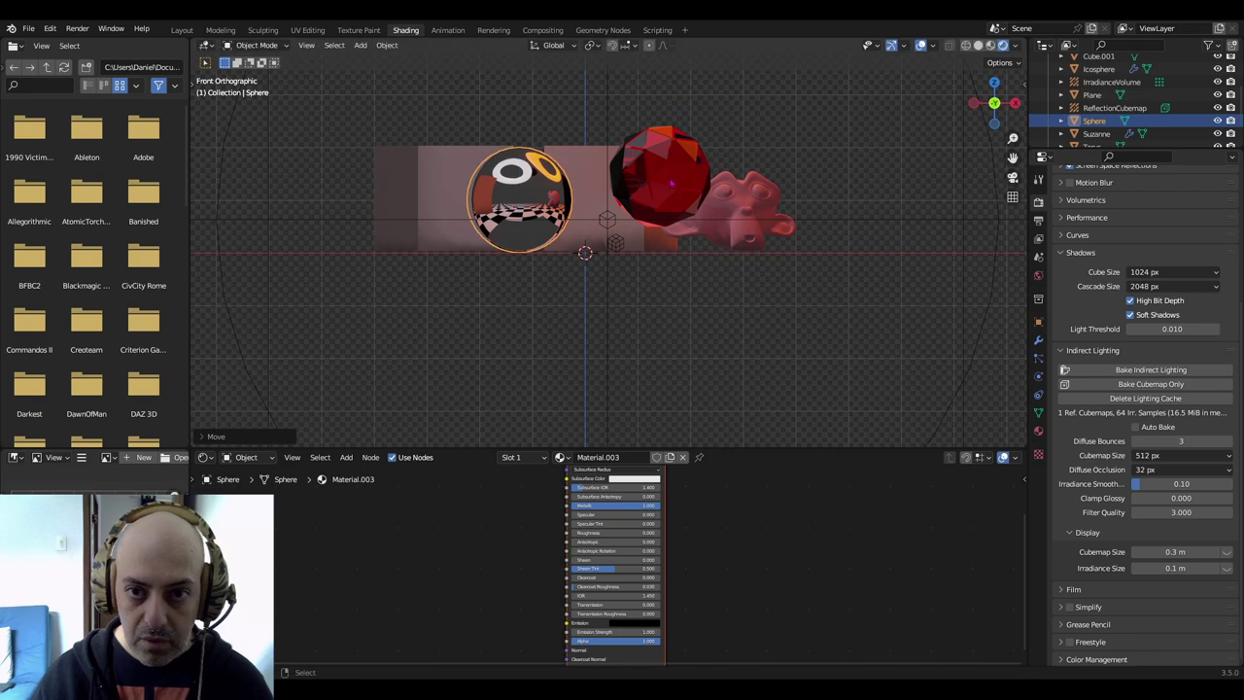
Lower the red icosphere along Z and rebake the indirect lighting from the camera view
left_click(661, 180)
key("g")
key("z")
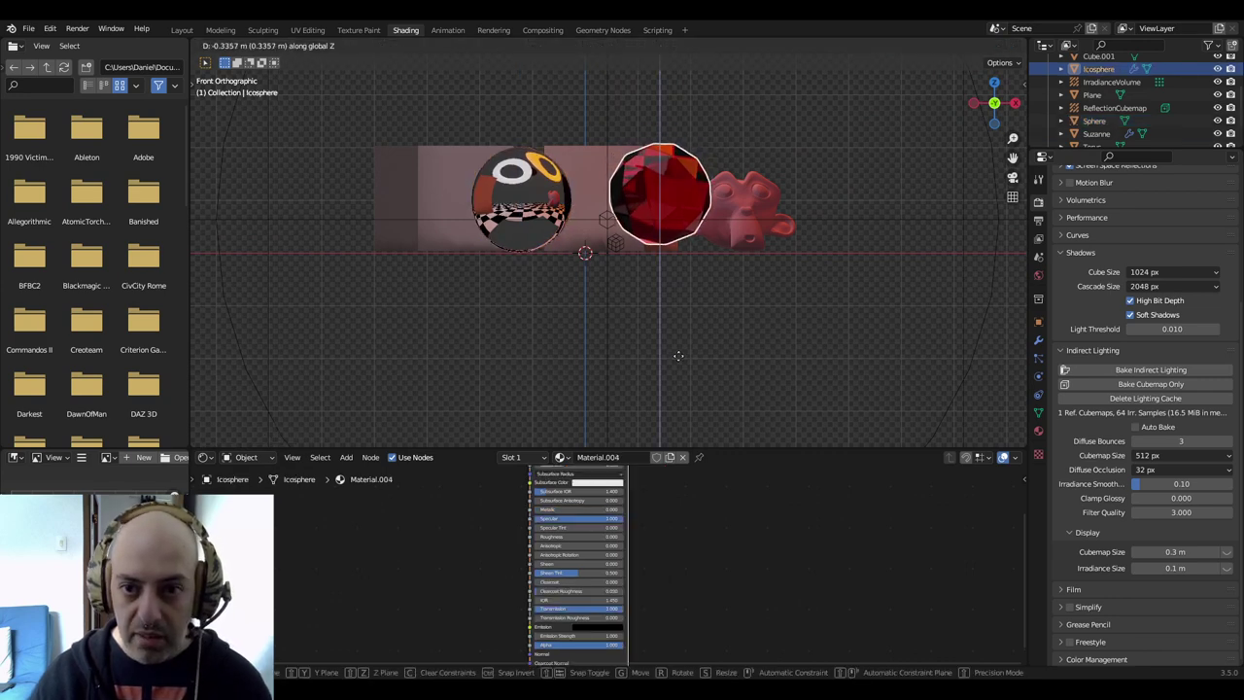
left_click(682, 367)
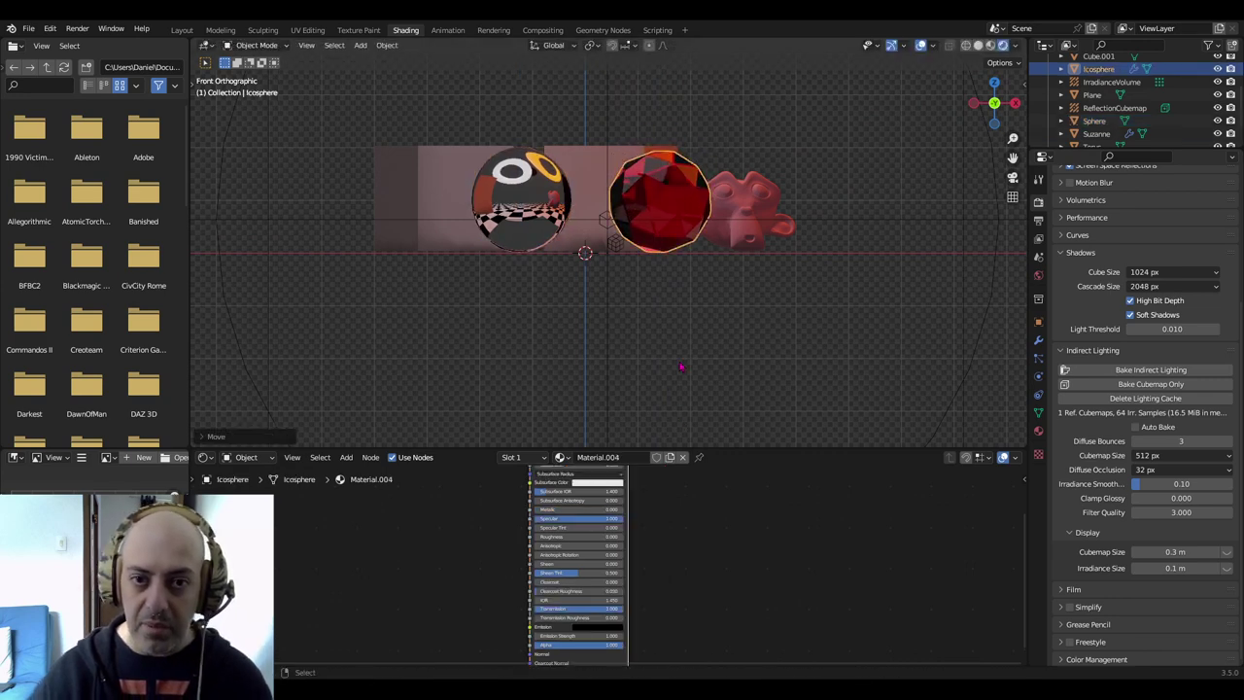
key("KP_0")
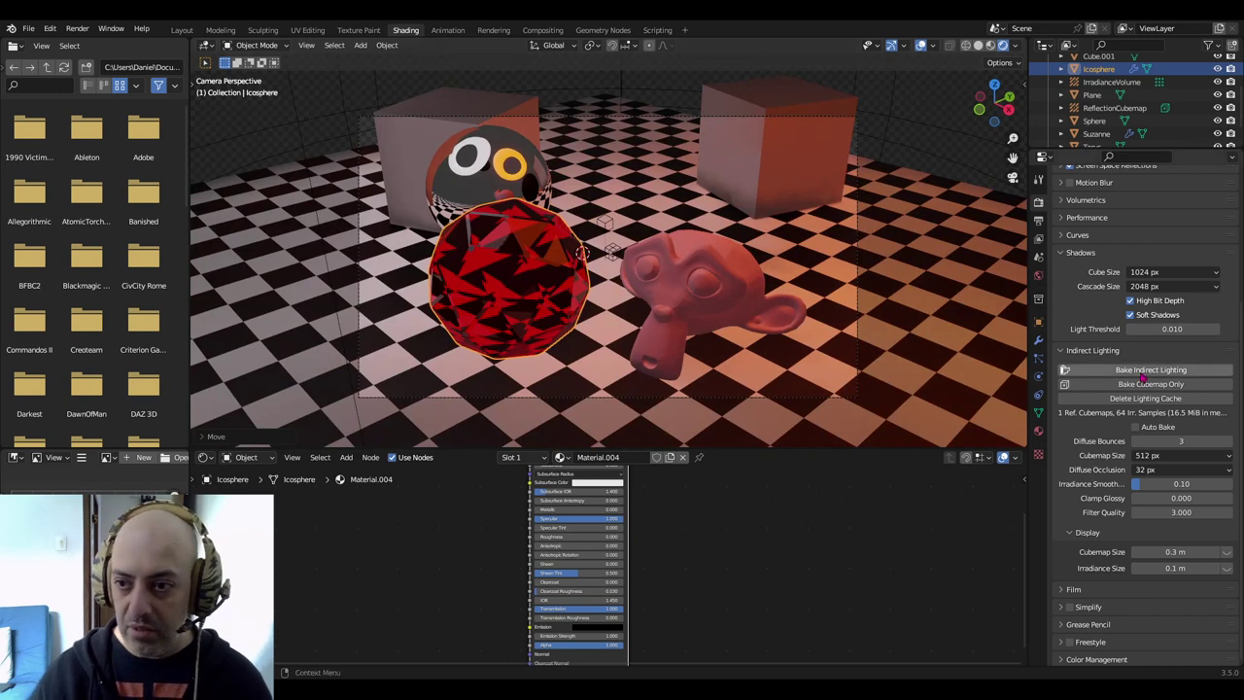
left_click(1147, 372)
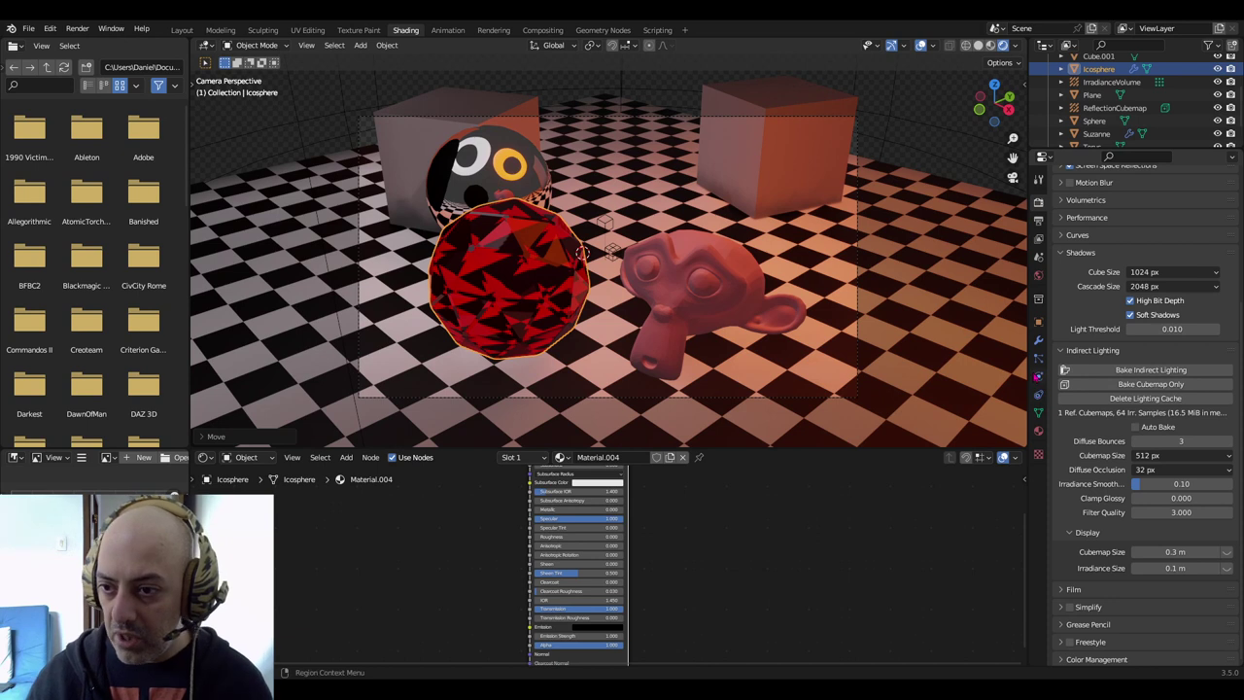
Enable Auto Bake and slide the mirror sphere horizontally behind the monkey head
left_click(1136, 426)
left_click(525, 185)
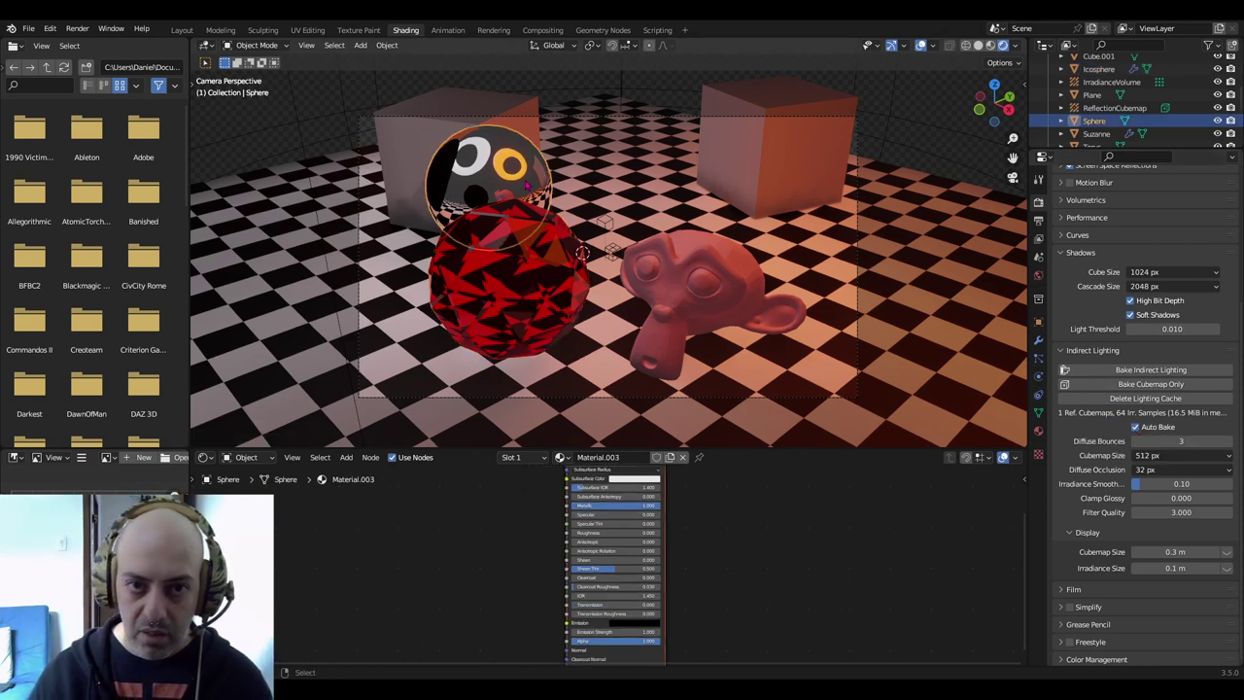
key("g")
key("shift+z")
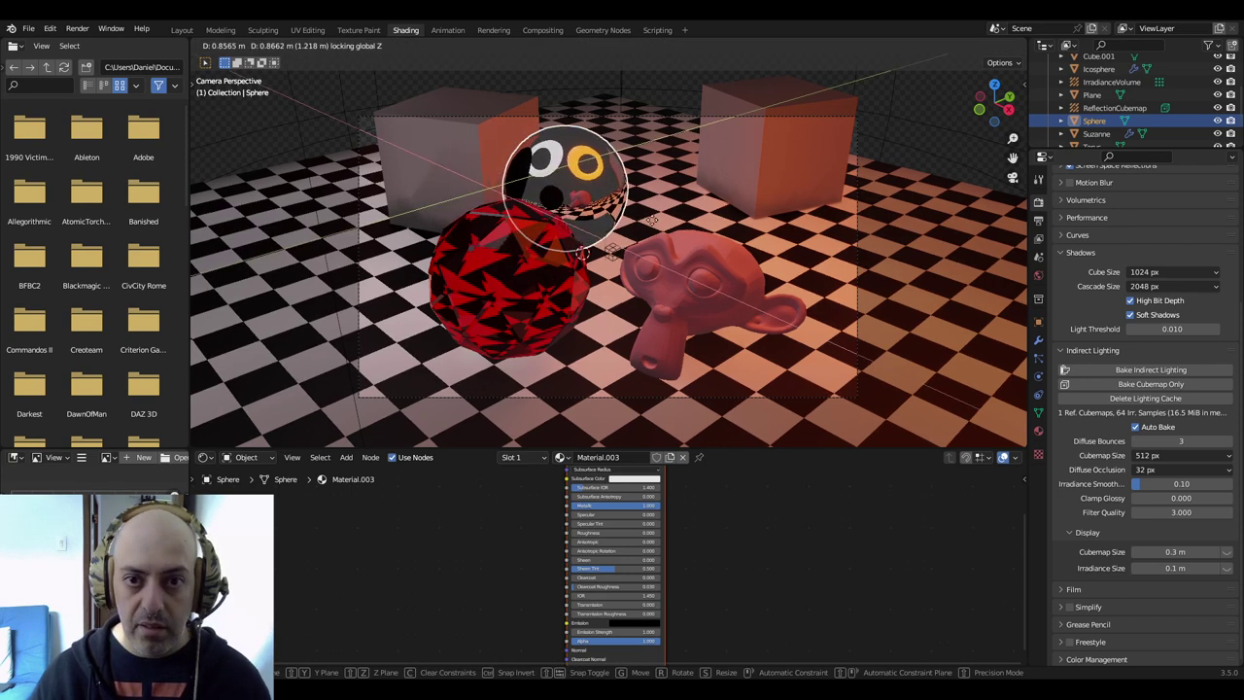
left_click(745, 224)
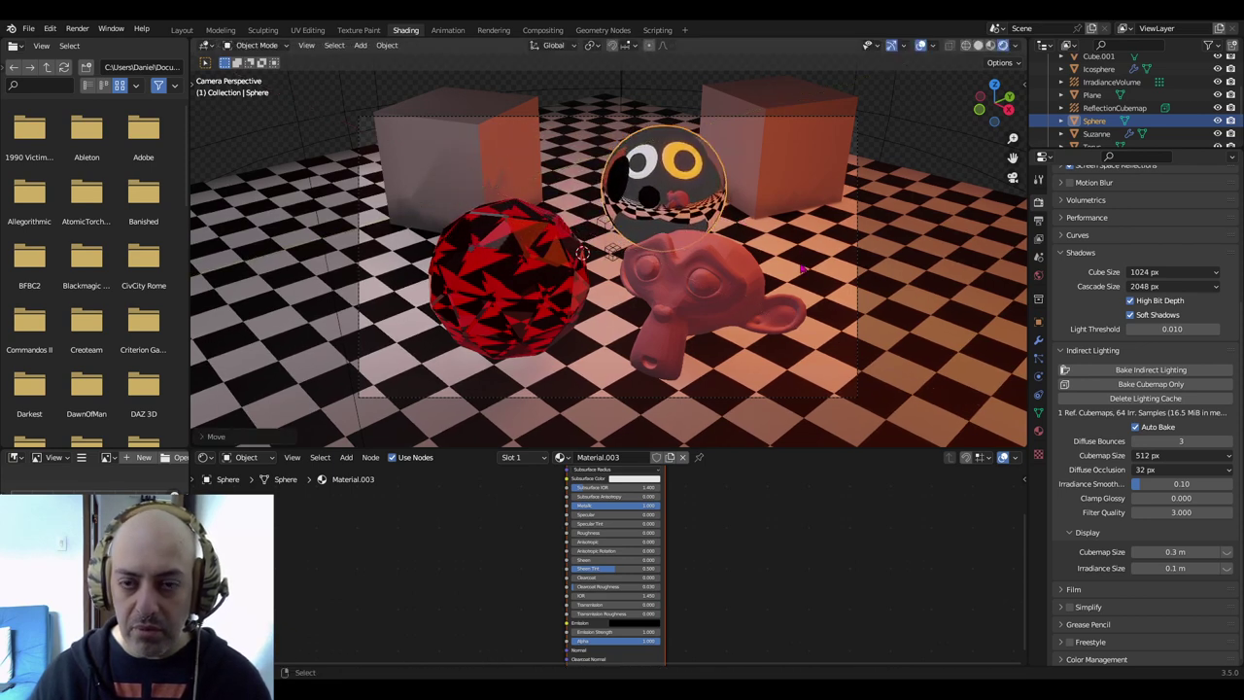
key("g")
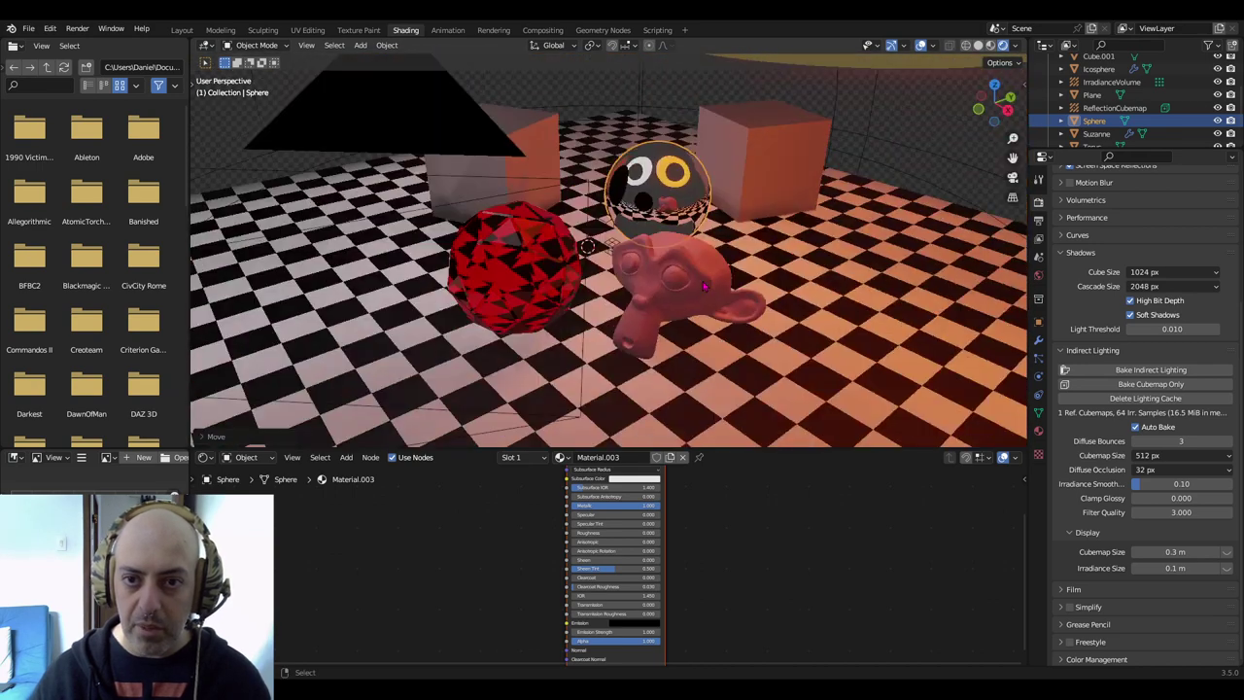
right_click(705, 286)
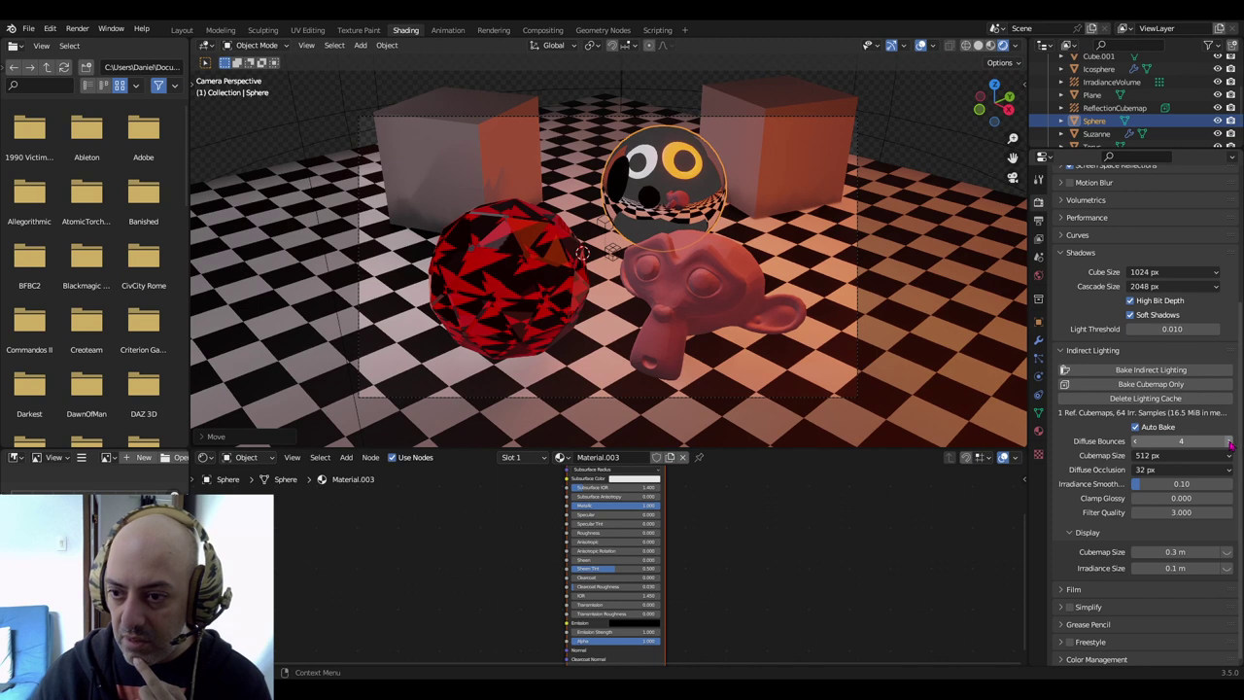
Disable Auto Bake, set cubemap size 1024 px and diffuse occlusion 64 px, then rebake
left_click(1137, 429)
left_click(1159, 457)
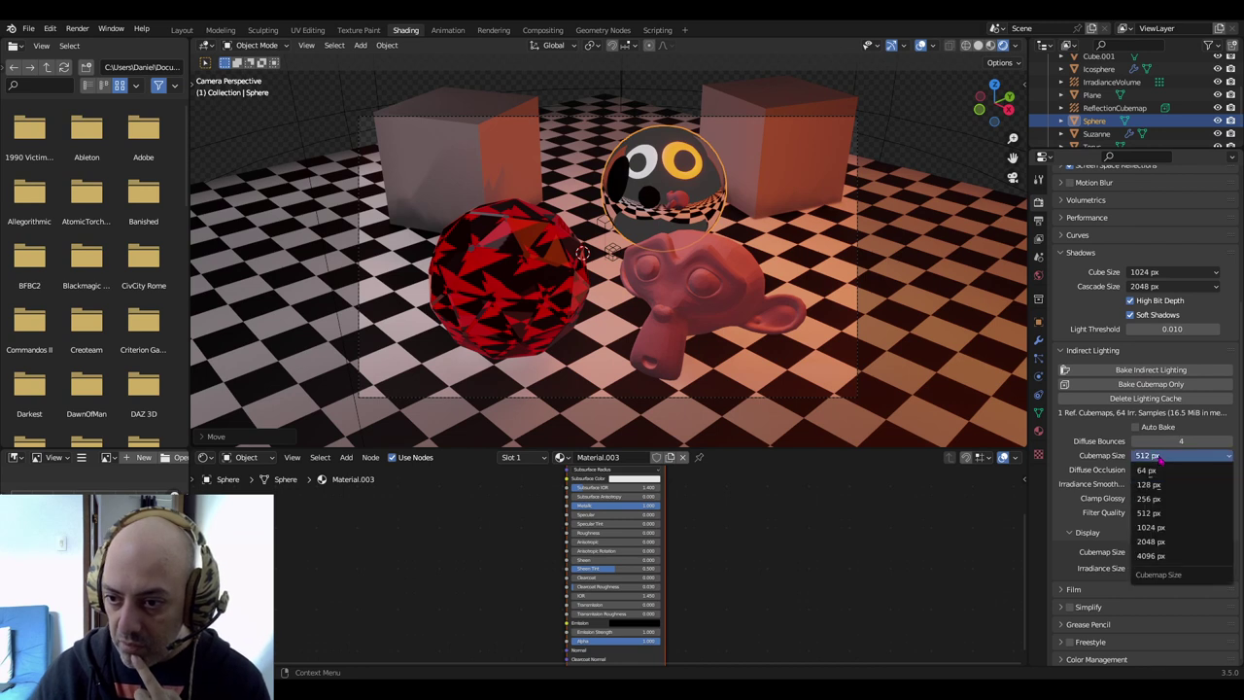
left_click(1160, 527)
left_click(1166, 470)
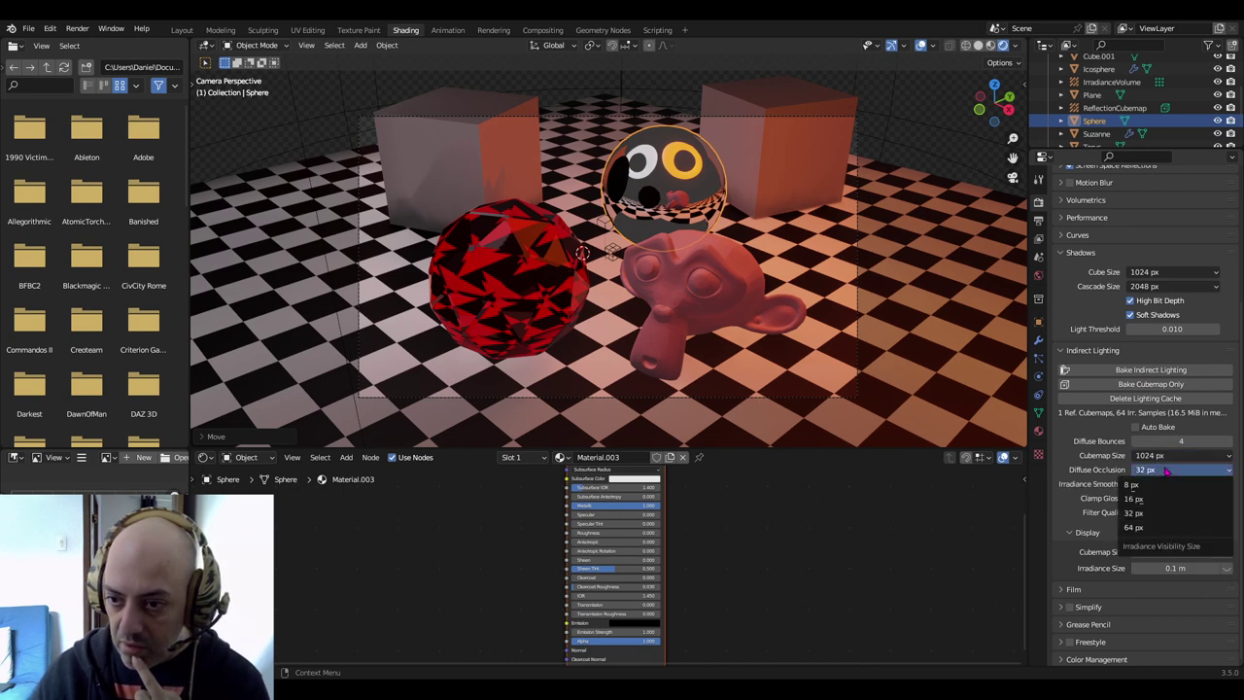
left_click(1157, 529)
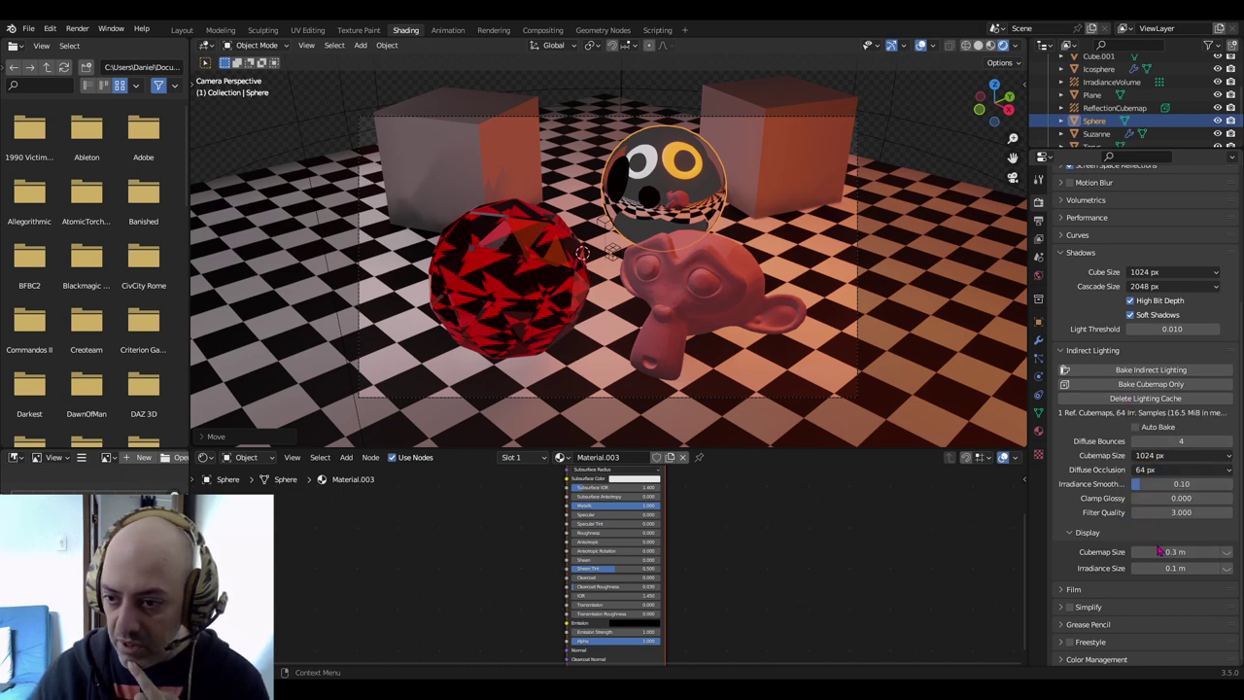
left_click(1136, 370)
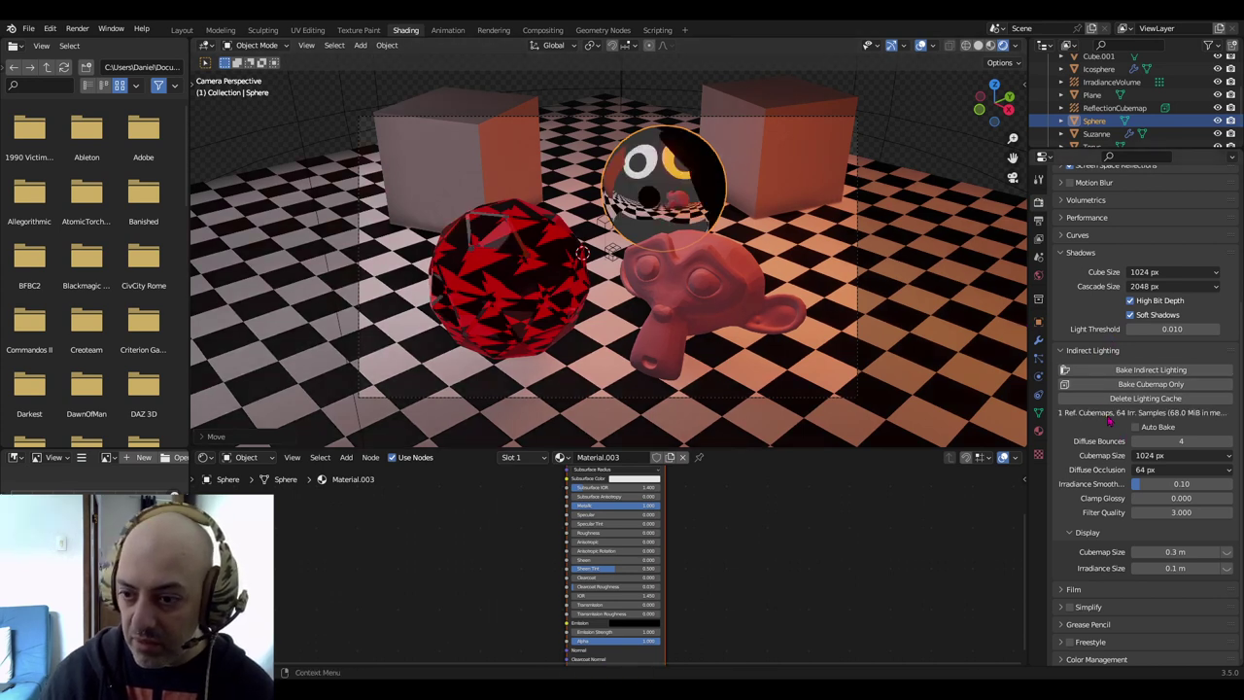
Expand and review the Film settings in the render properties
left_click(1062, 587)
scroll(1095, 530, "down", 2)
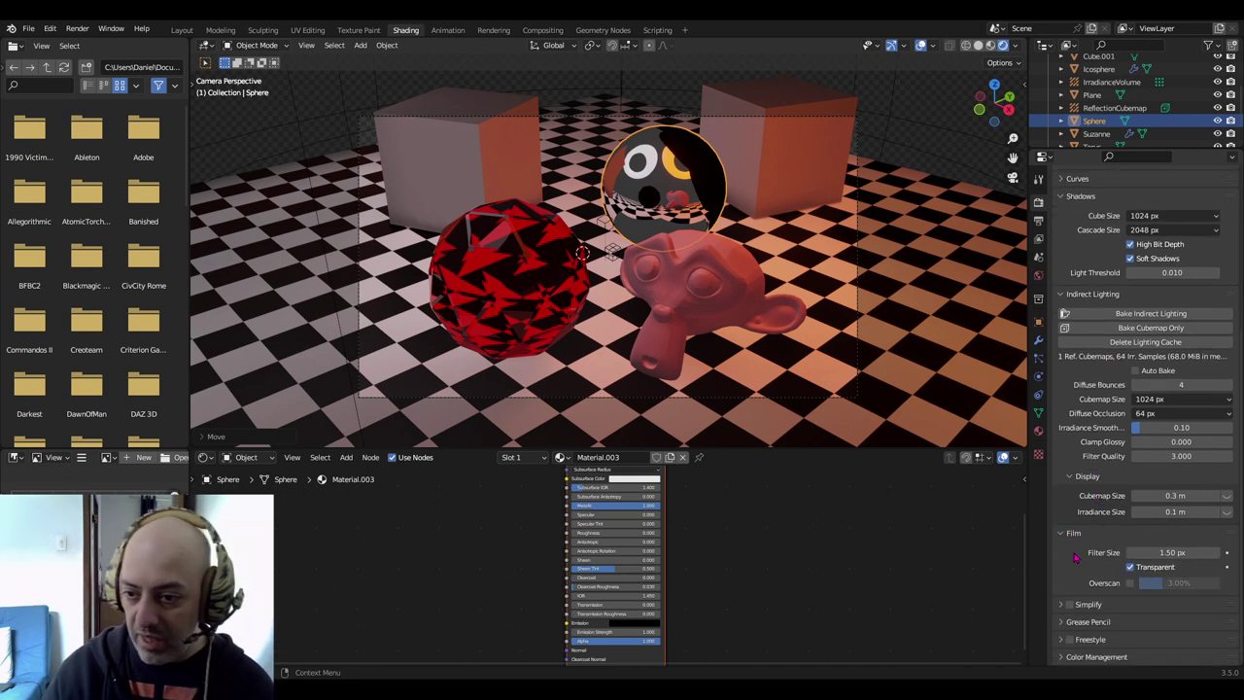
left_click(1064, 539)
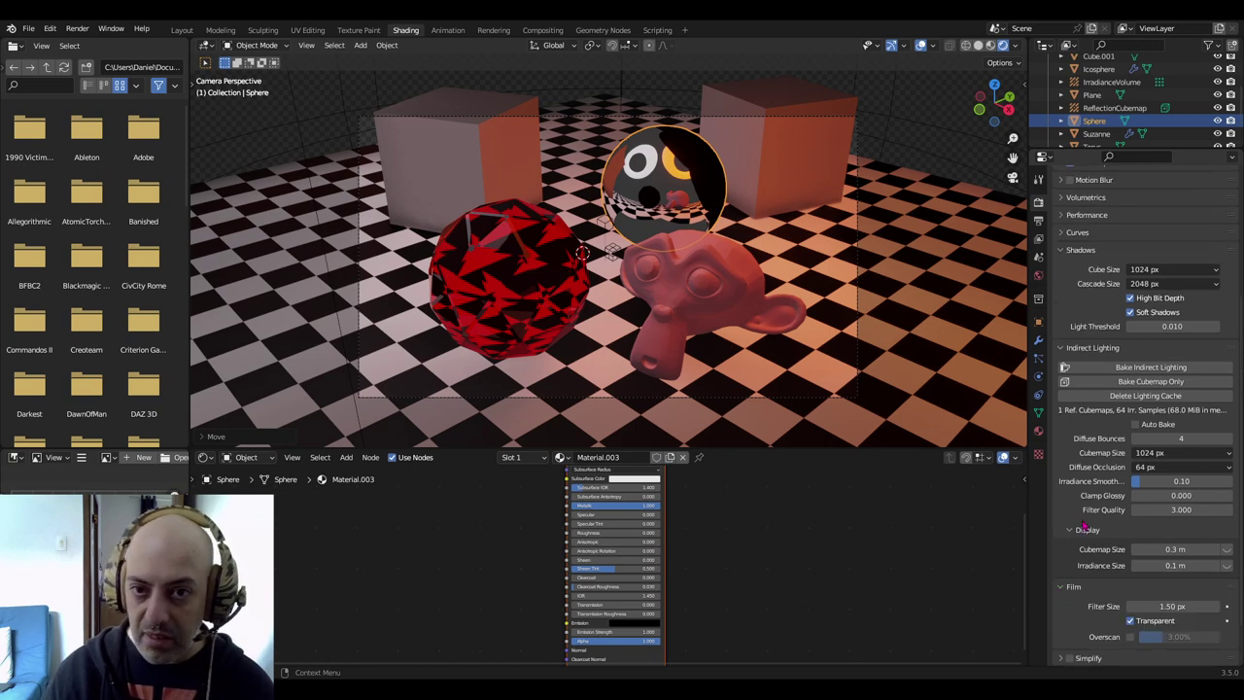
left_click(1062, 587)
scroll(666, 149, "down", 5)
scroll(666, 149, "up", 2)
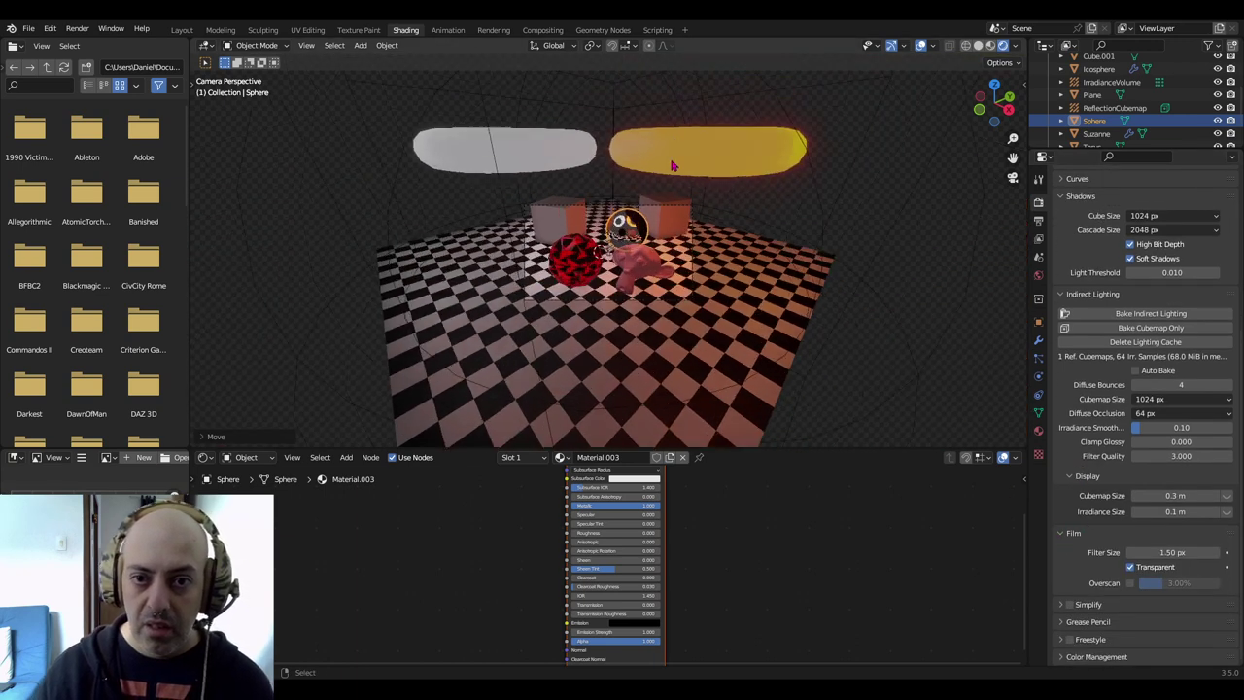
scroll(672, 166, "up", 2)
Lower the yellow and white torus lights along Z
left_click(720, 122)
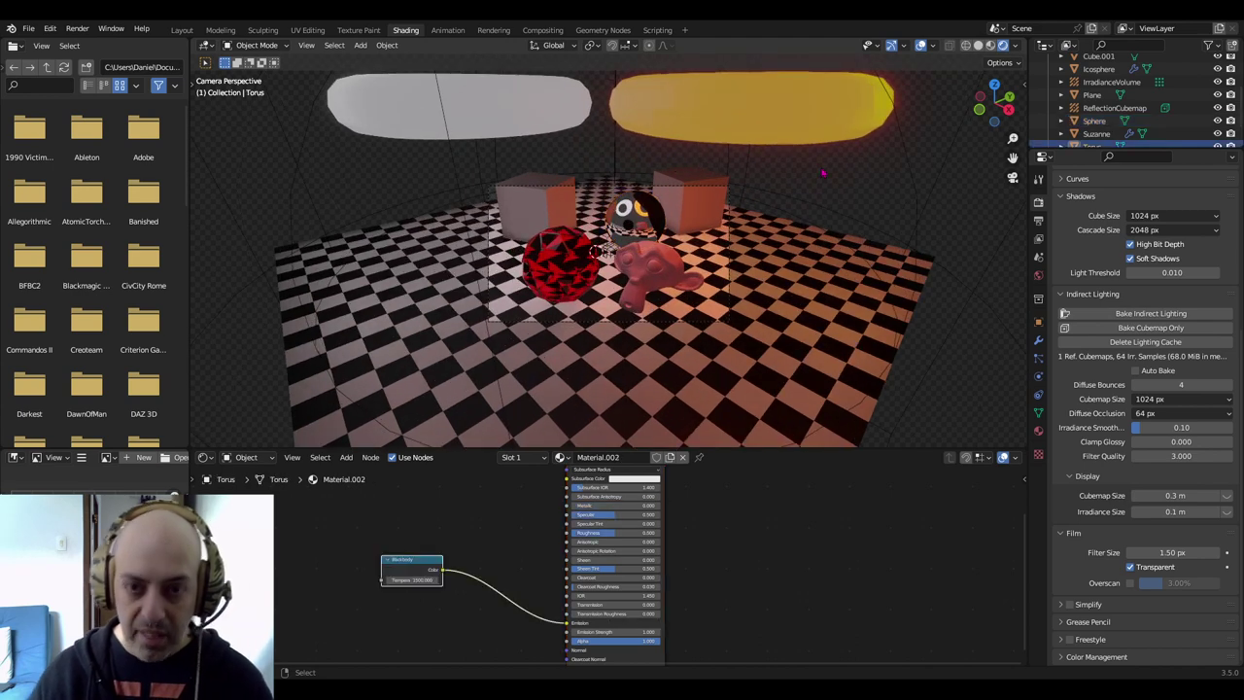
key("g")
key("z")
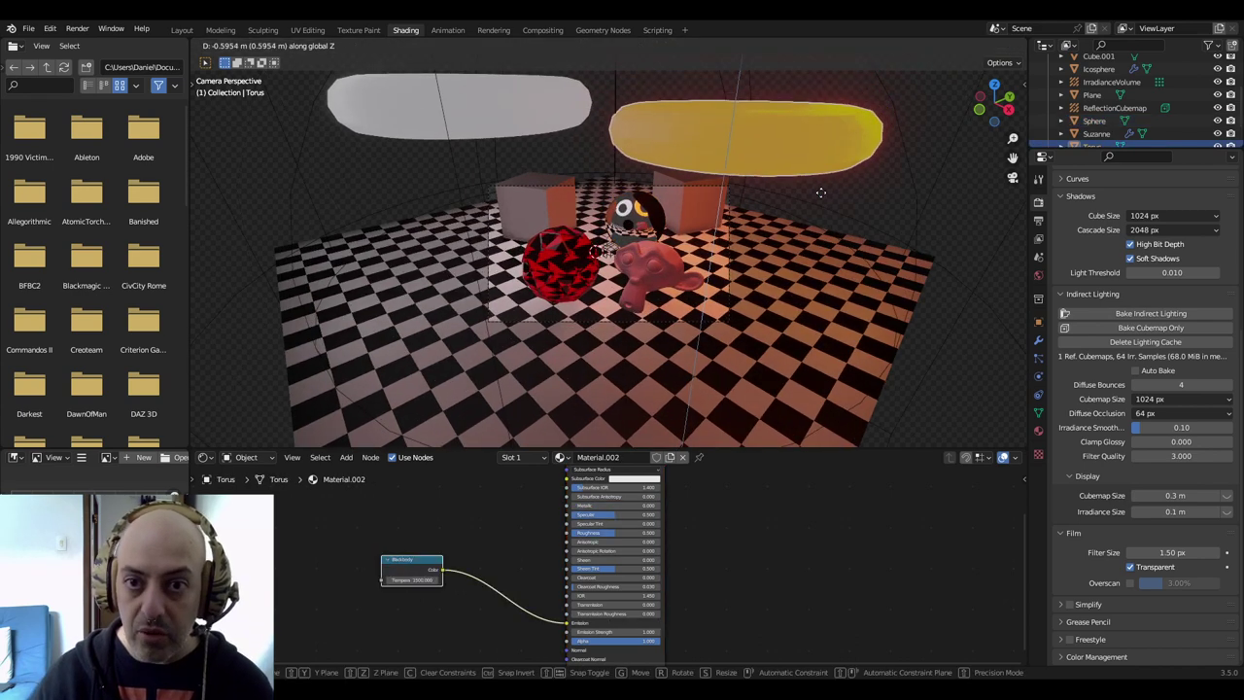
left_click(722, 172)
key("g")
key("z")
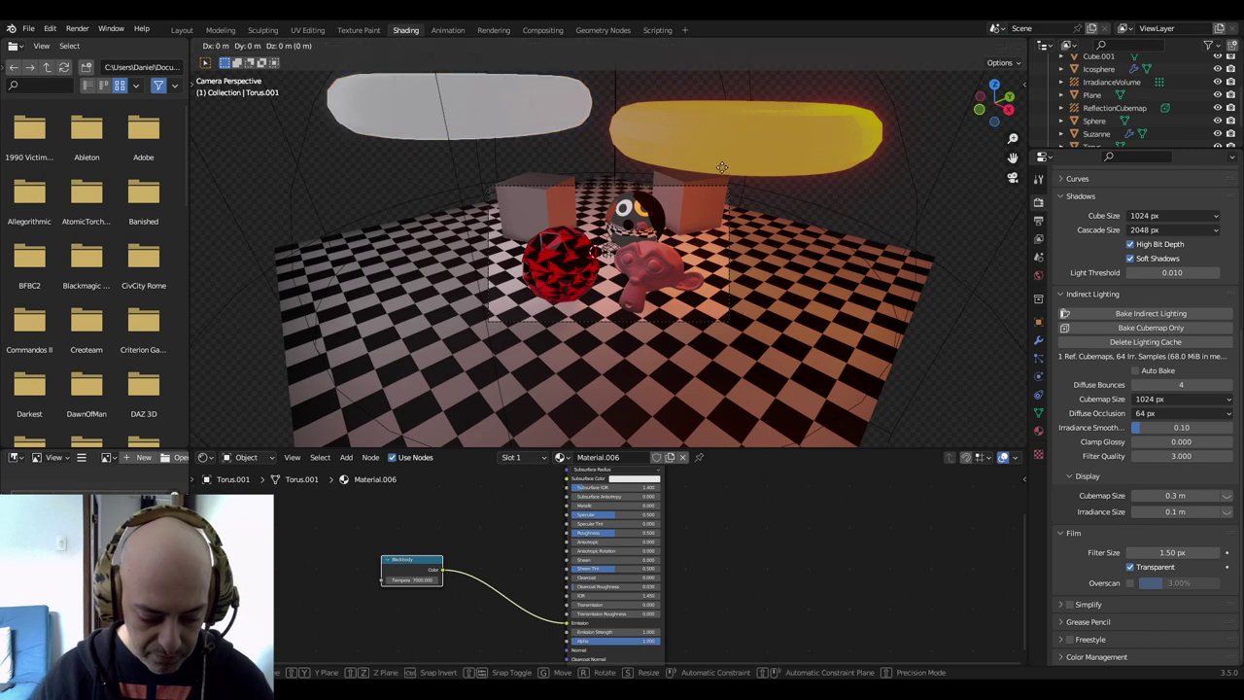
left_click(637, 287)
key("Home")
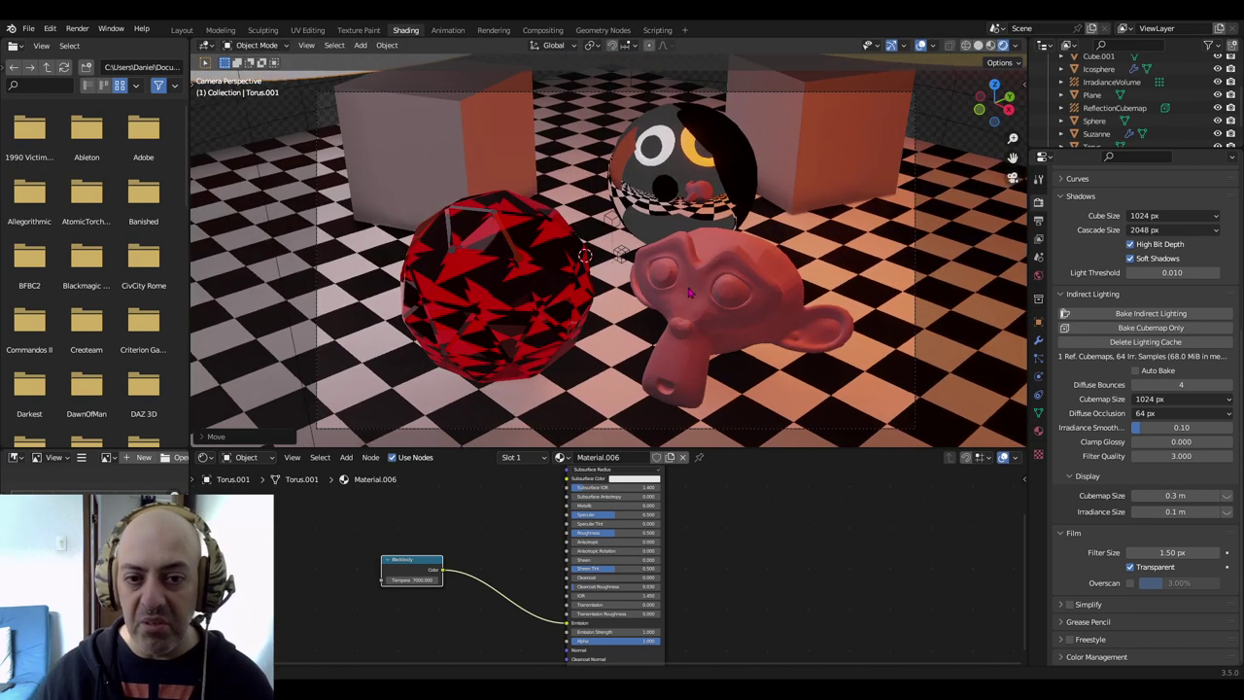
middle_click_drag(680, 288, 690, 292, "shift")
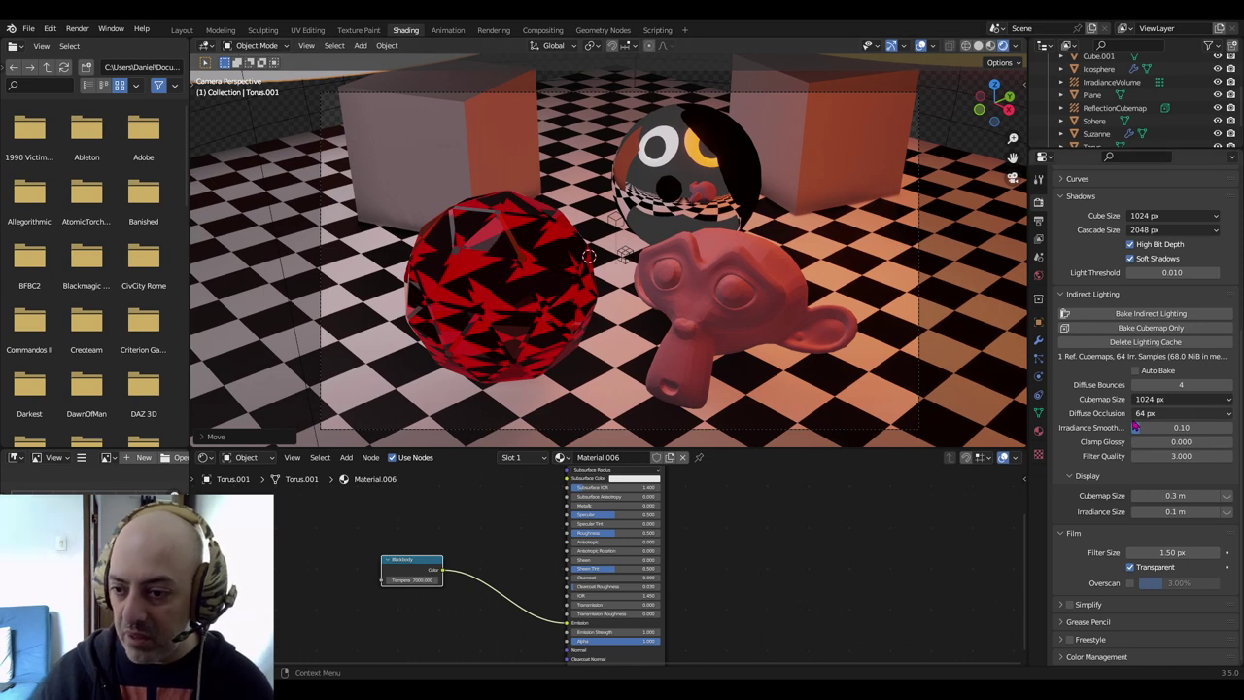
Set both torus lights' emission strength to 2.5 and rebake the indirect lighting
left_click(606, 631)
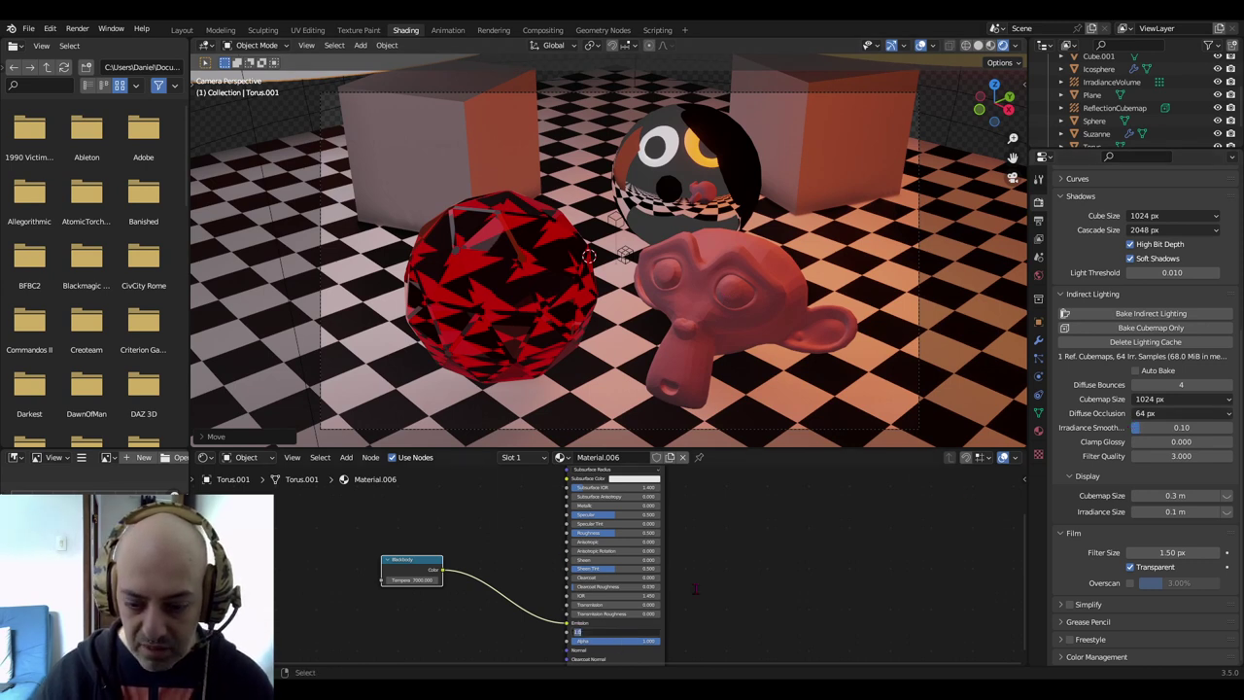
key("Return")
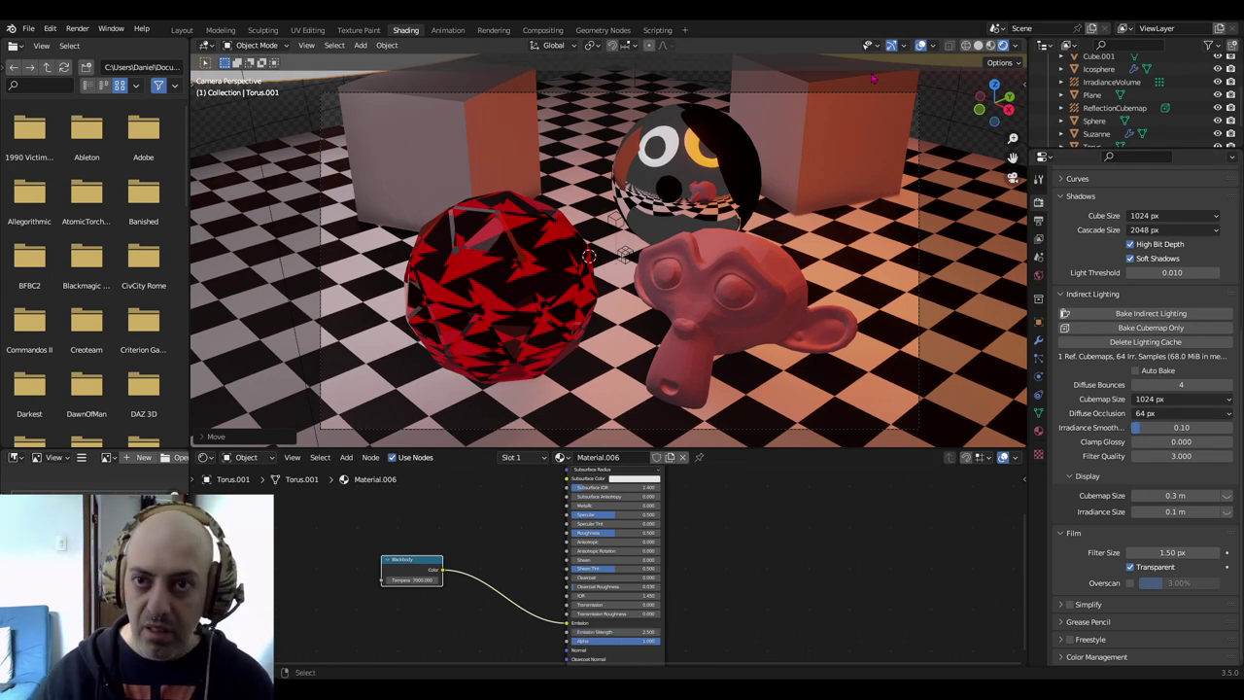
key("ctrl+z")
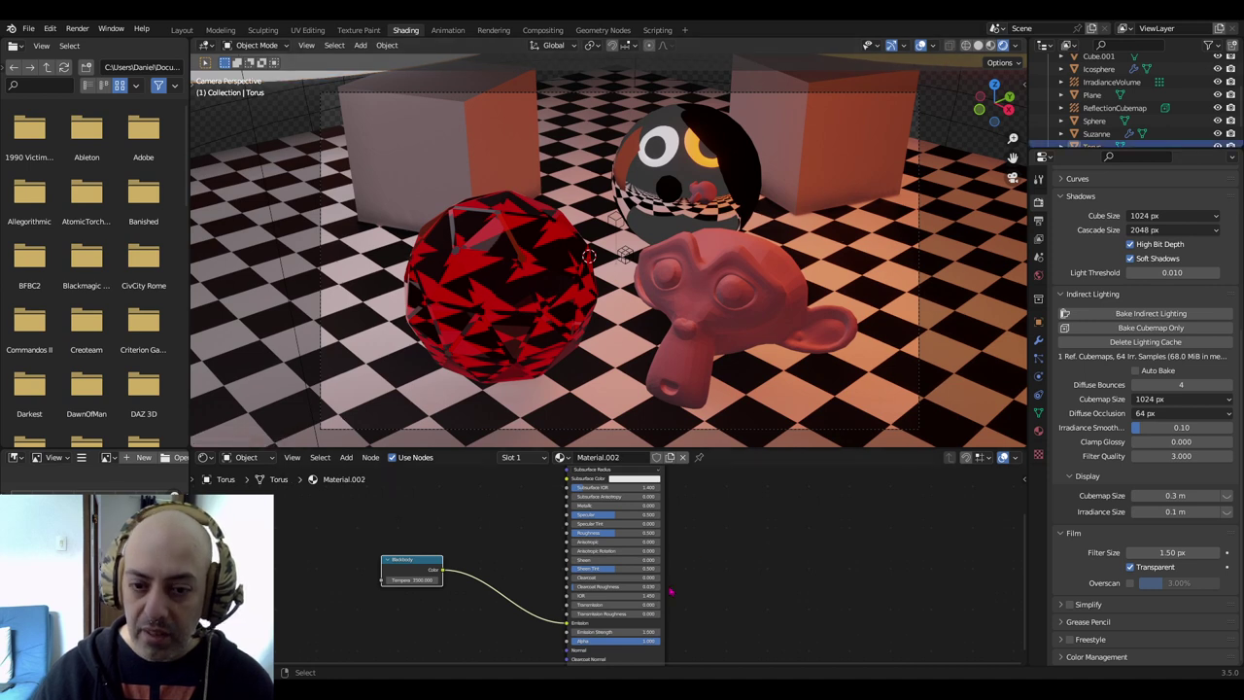
left_click(616, 632)
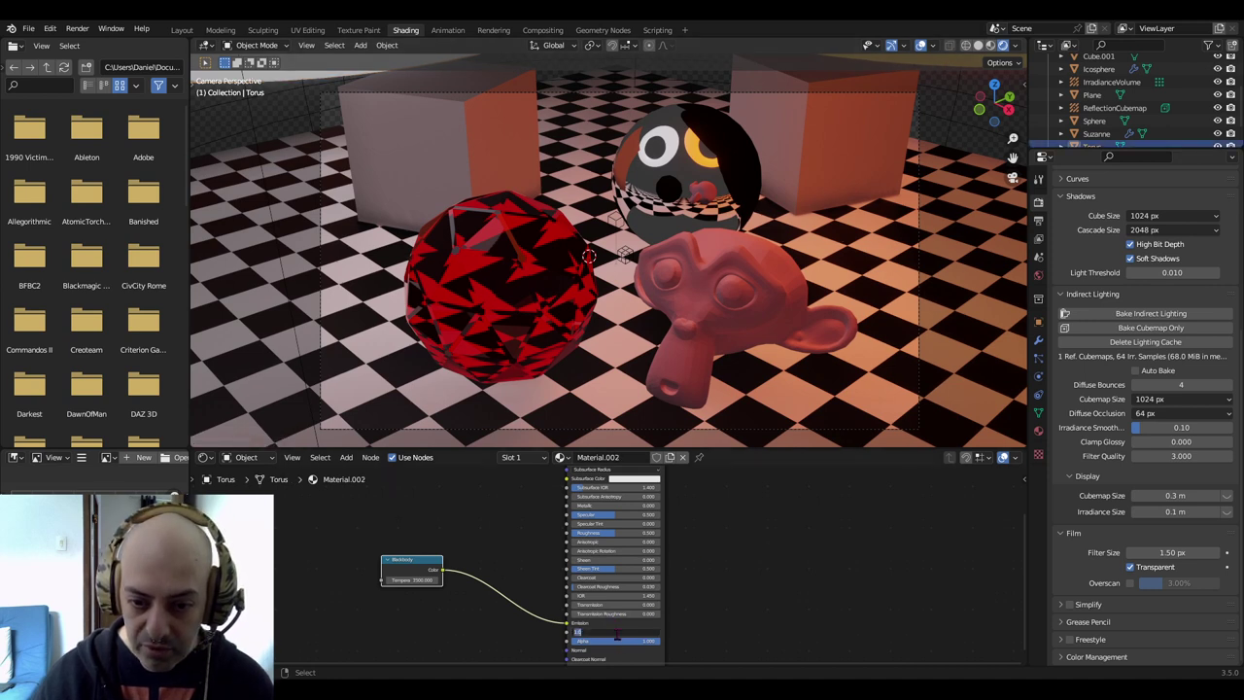
key("Return")
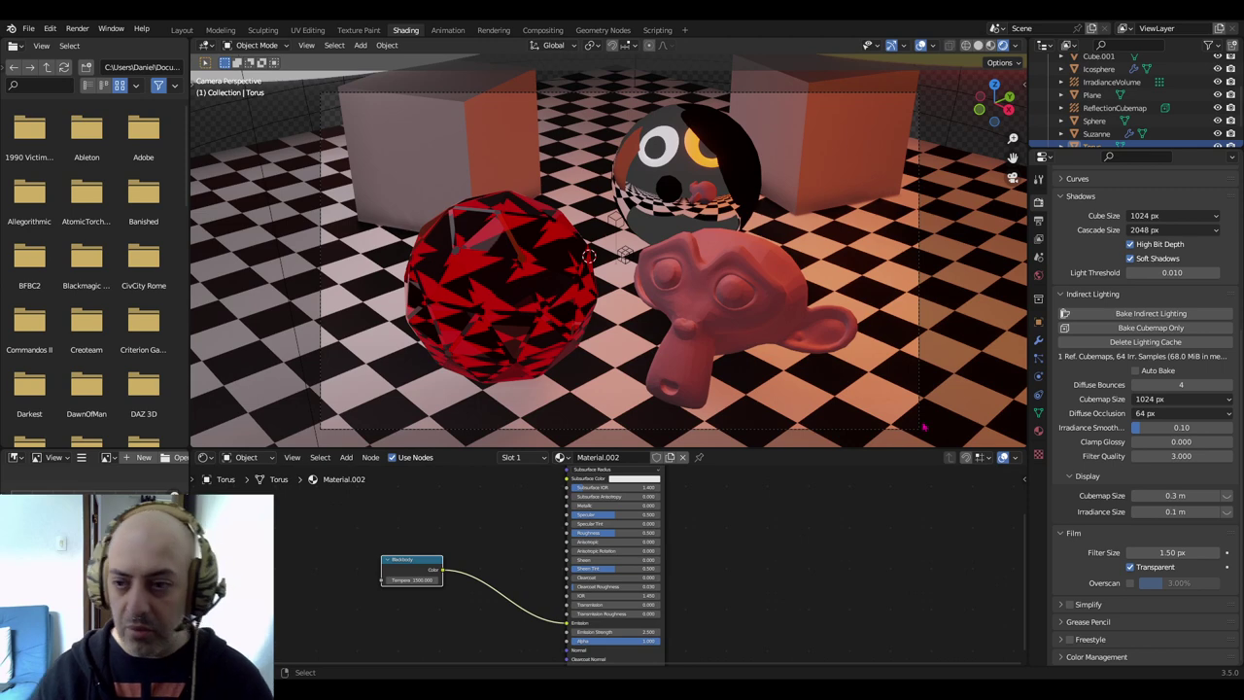
left_click(1148, 313)
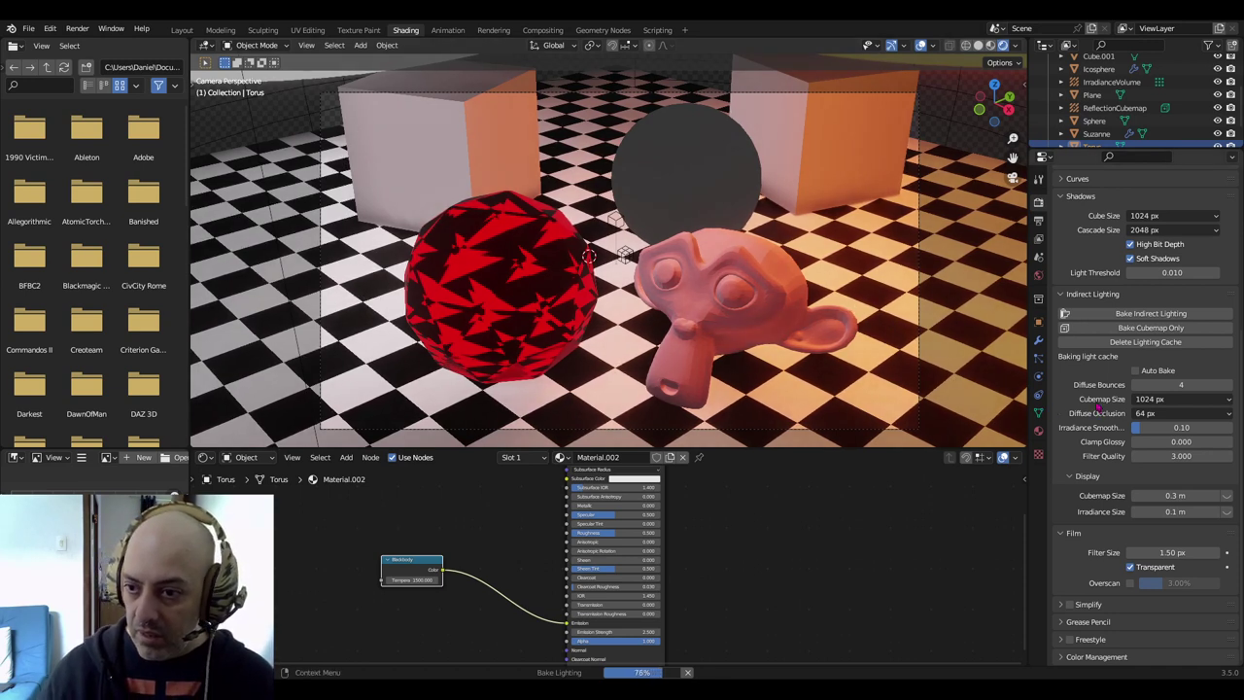
left_click(1098, 55)
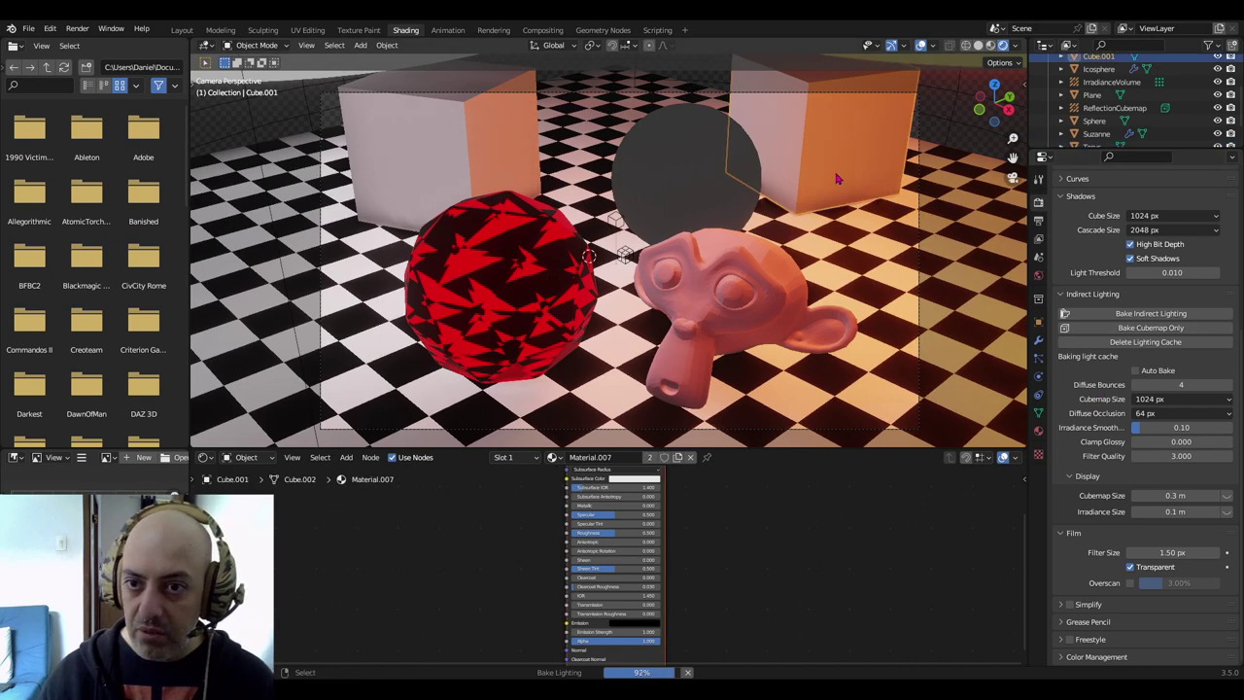
Set the left cube's material shadow mode to Alpha Hashed
left_click(1037, 428)
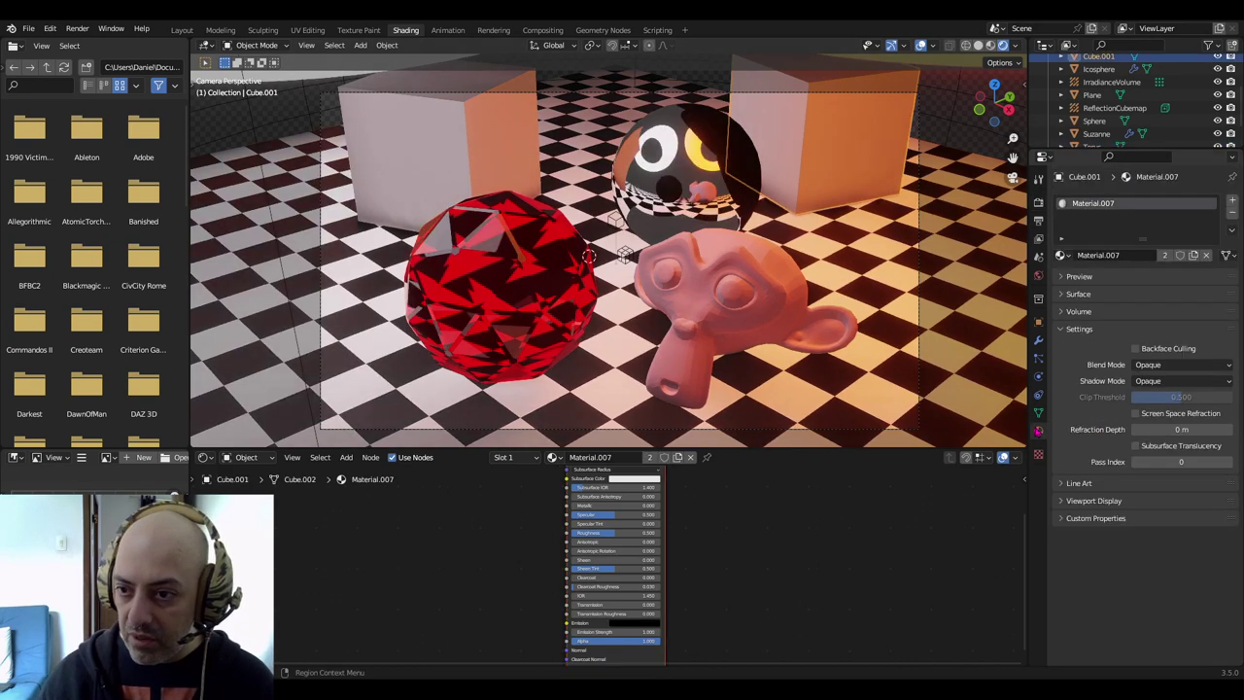
left_click(1163, 414)
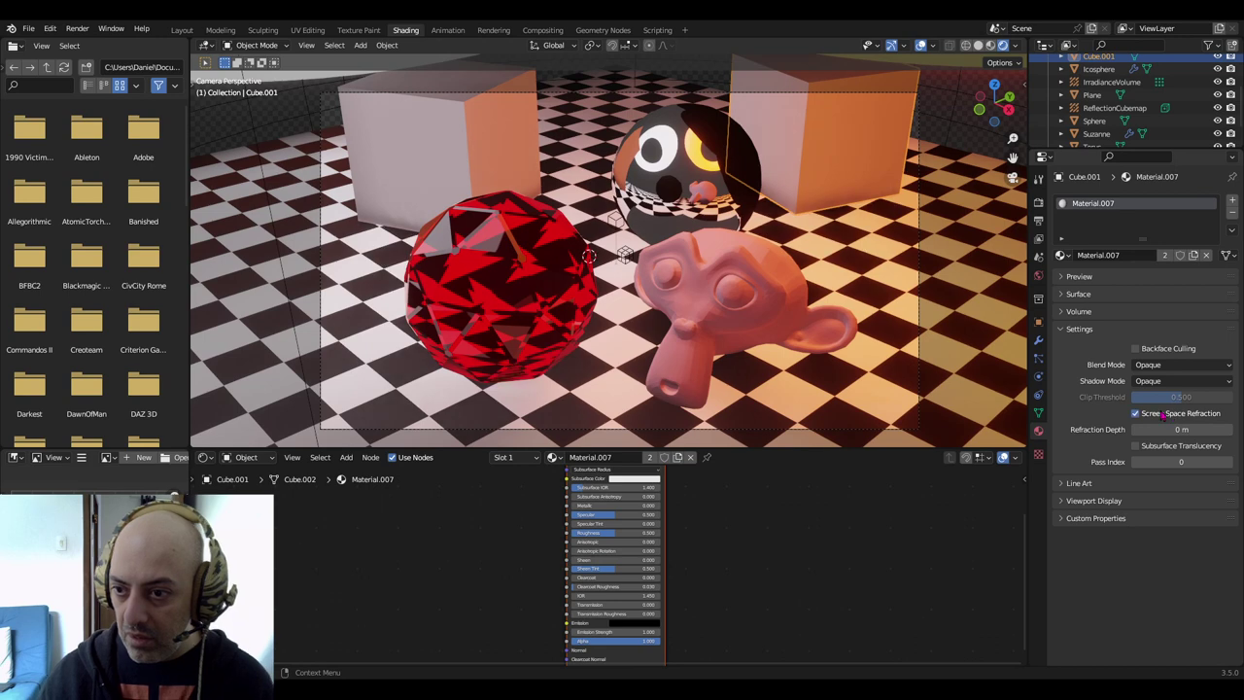
left_click(736, 316)
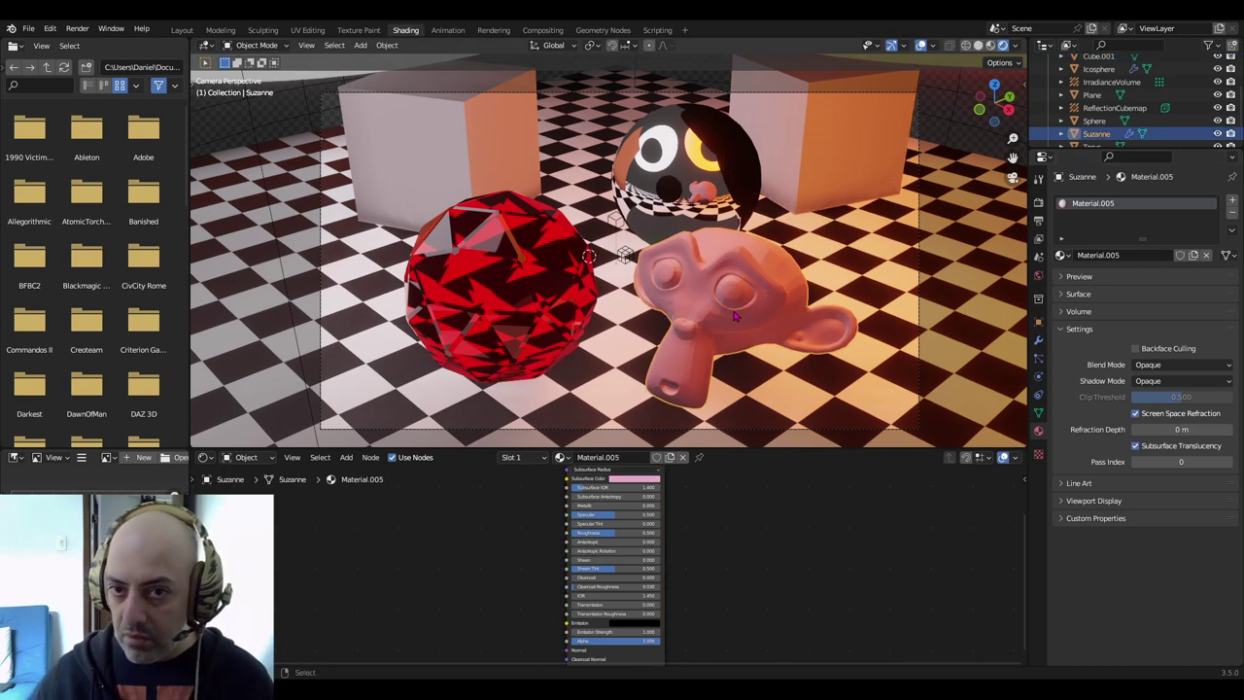
left_click(515, 289)
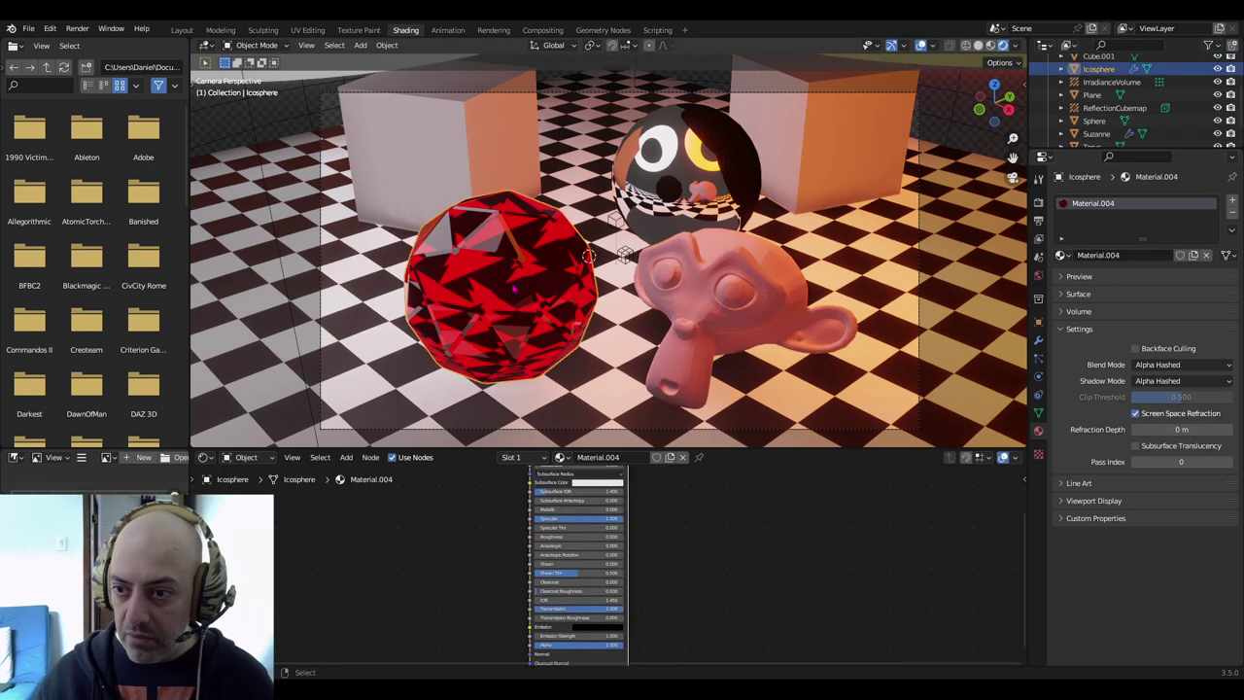
left_click(479, 163)
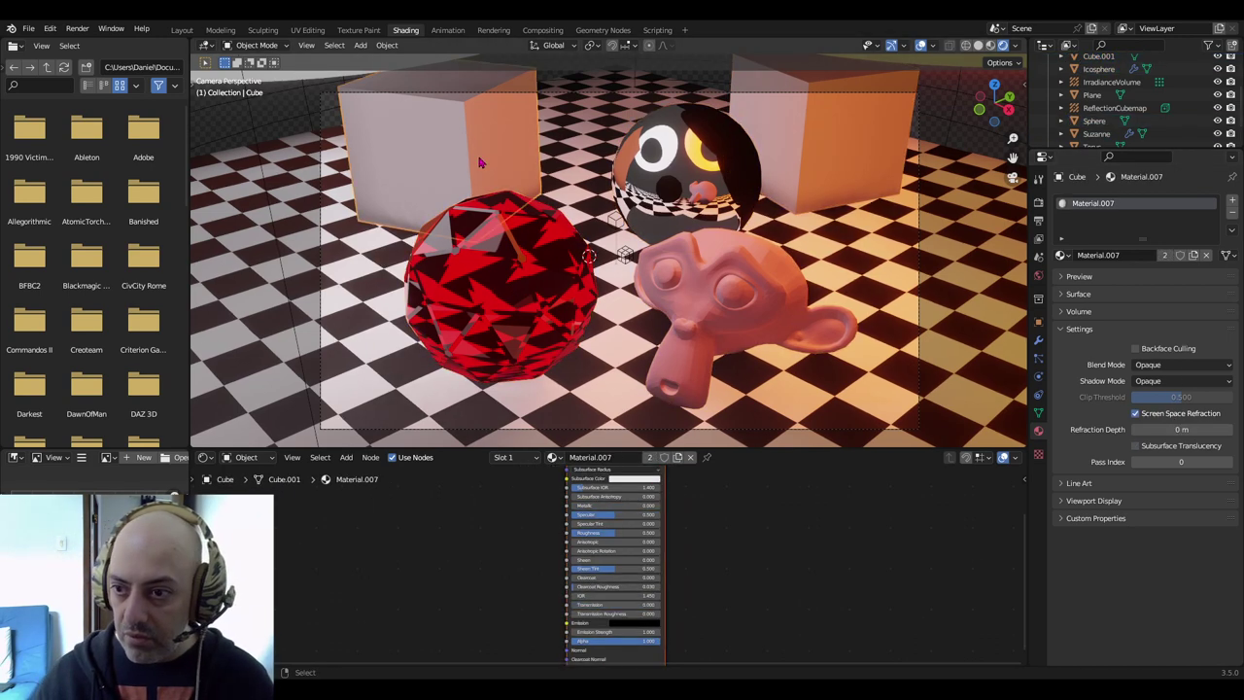
left_click(1158, 381)
left_click(1166, 439)
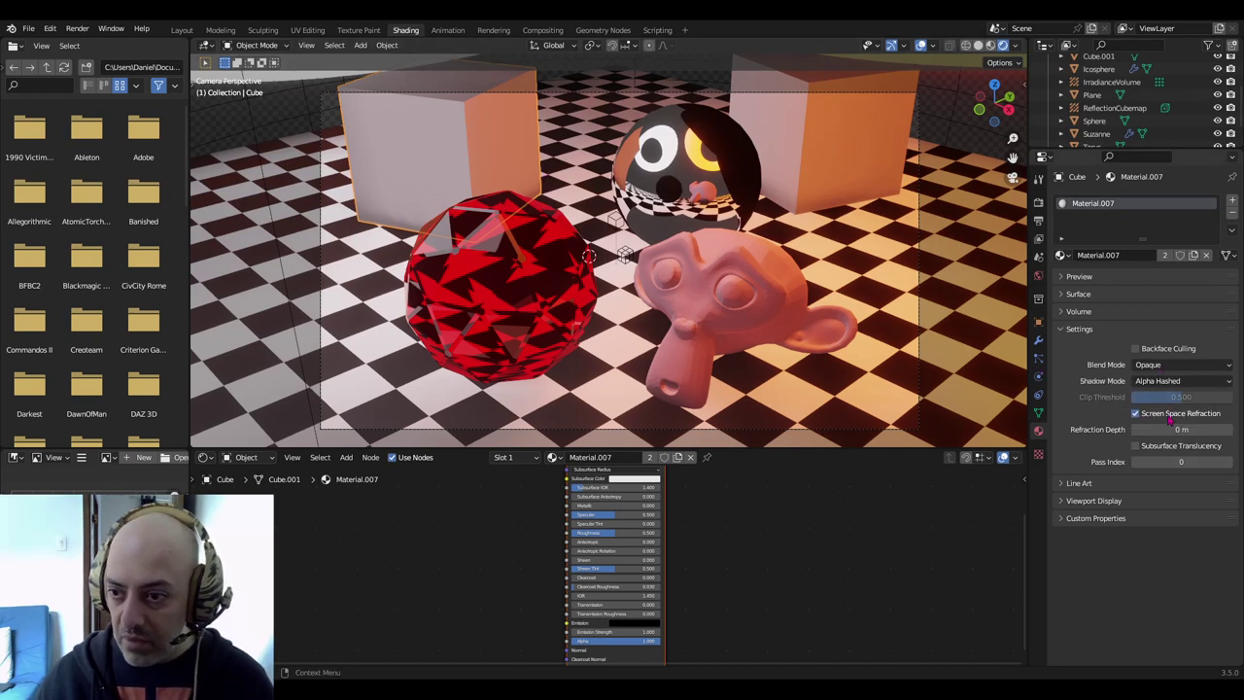
Set Suzanne's material shadow mode to Alpha Hashed
left_click(756, 243)
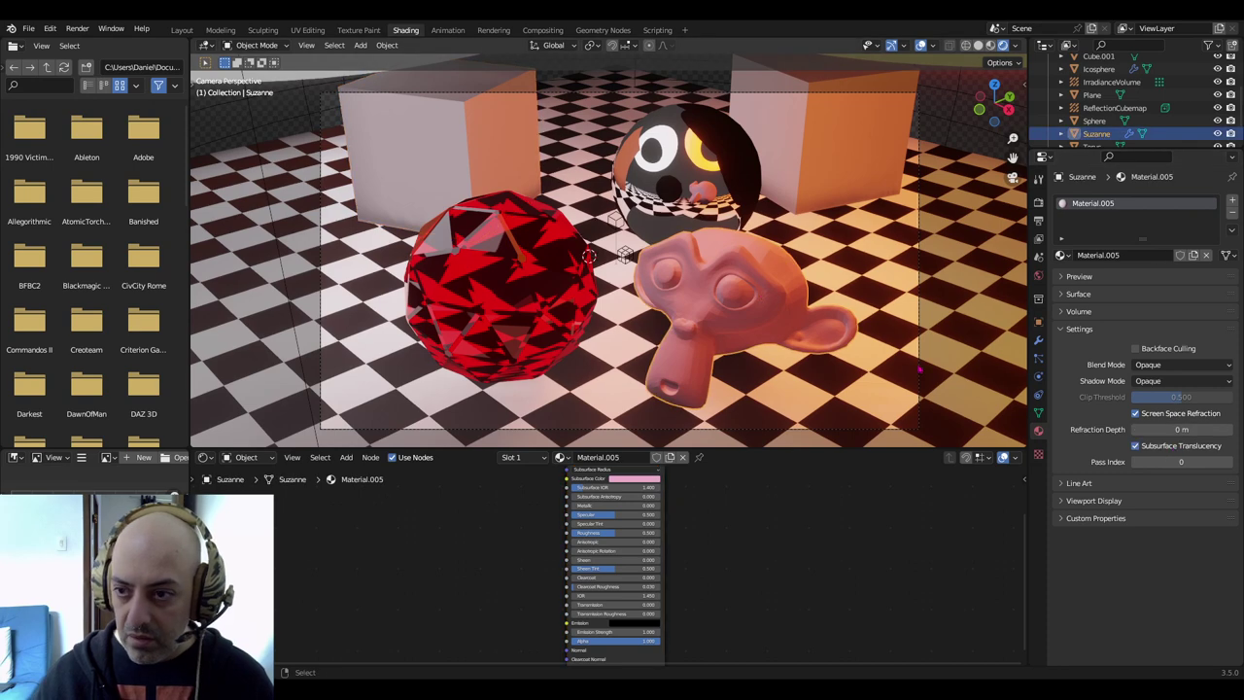
left_click(1166, 381)
left_click(1158, 438)
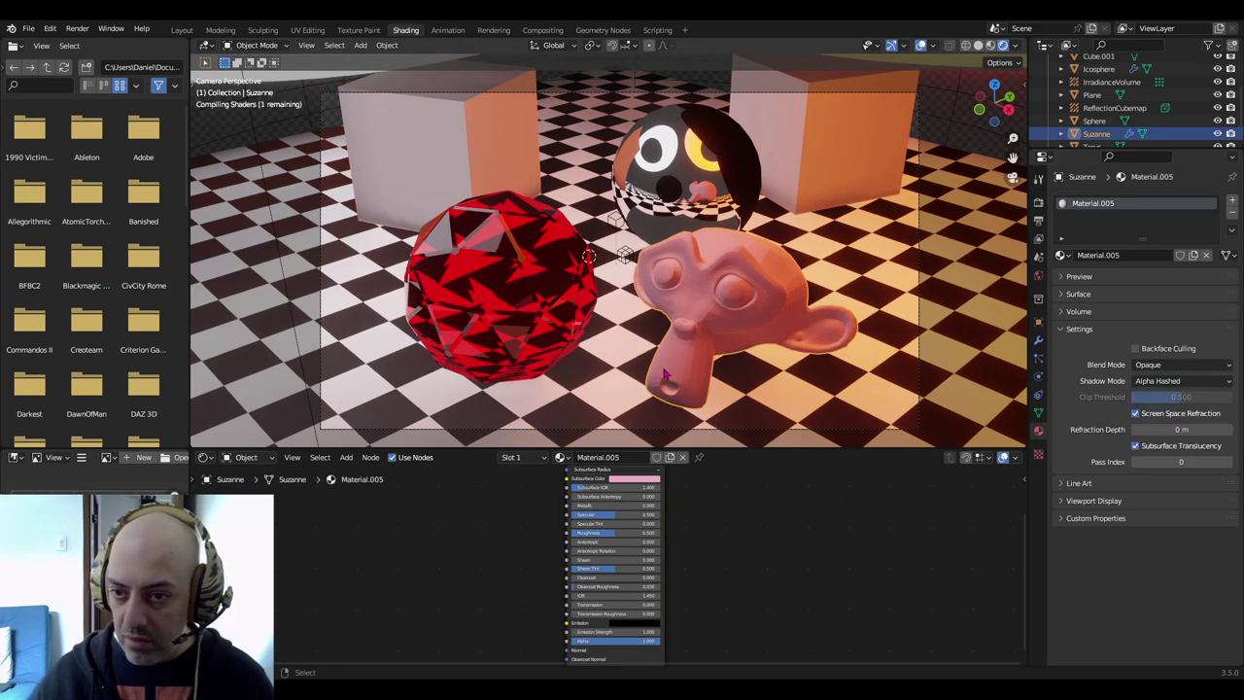
Enable Screen Space Refraction on the floor plane's material
left_click(505, 311)
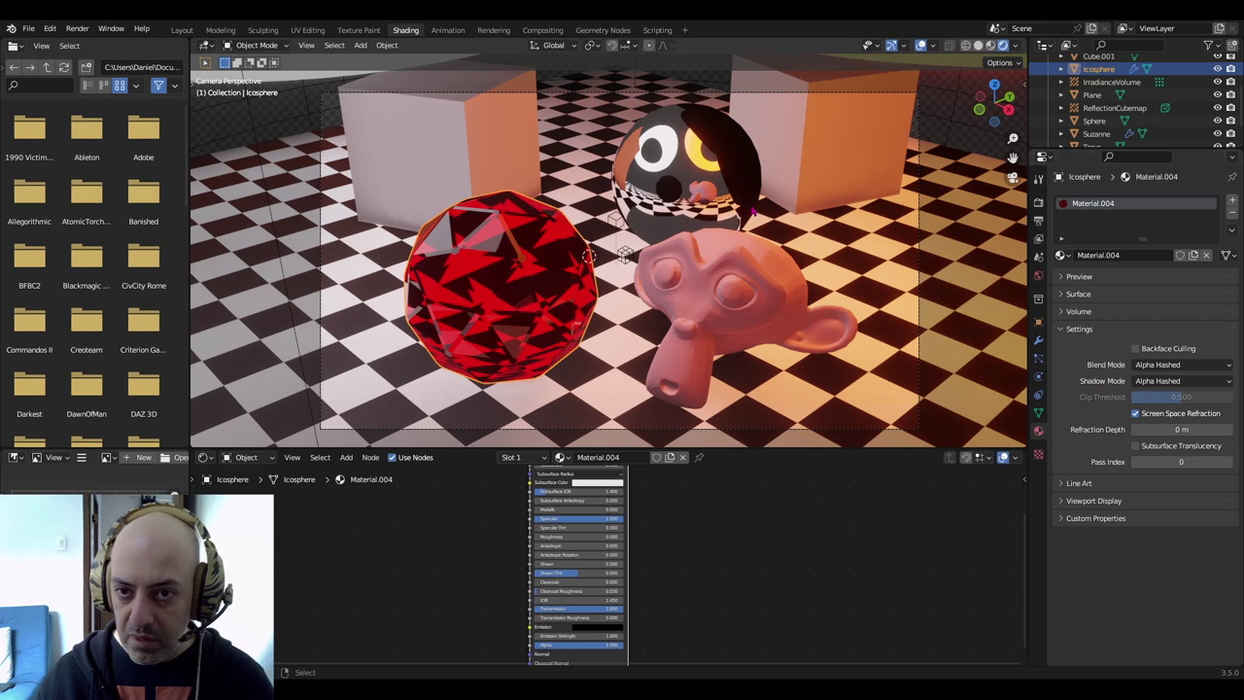
left_click(714, 200)
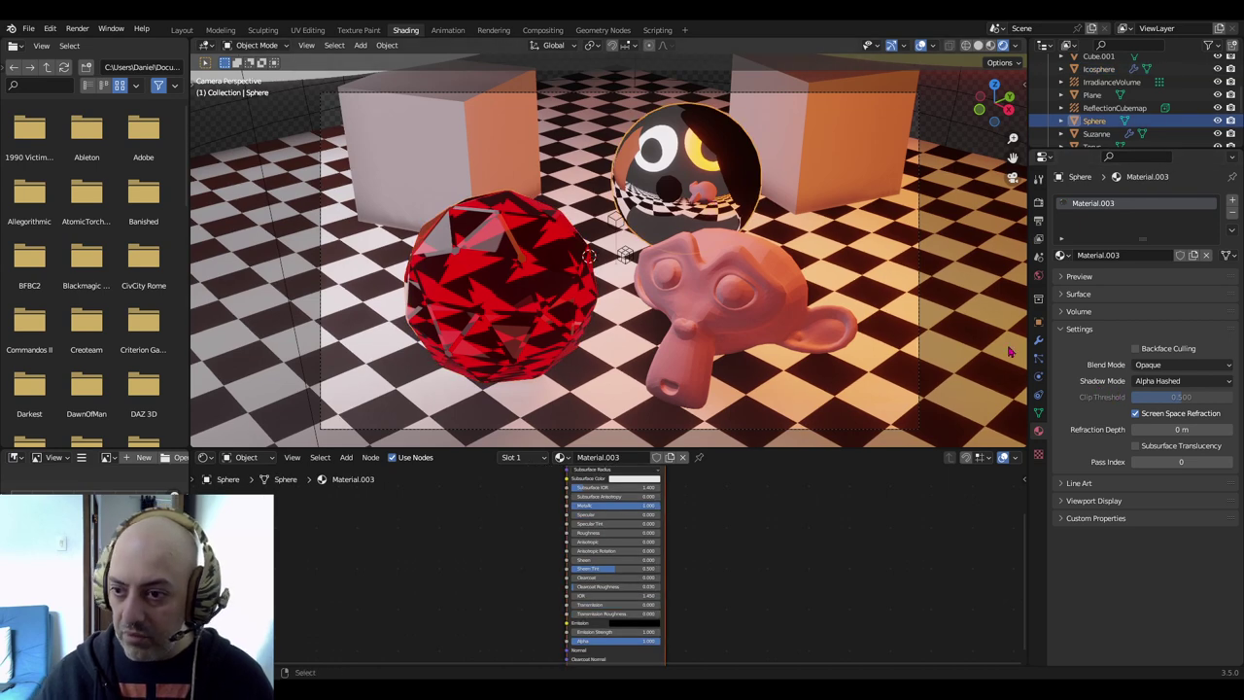
key("ctrl+z")
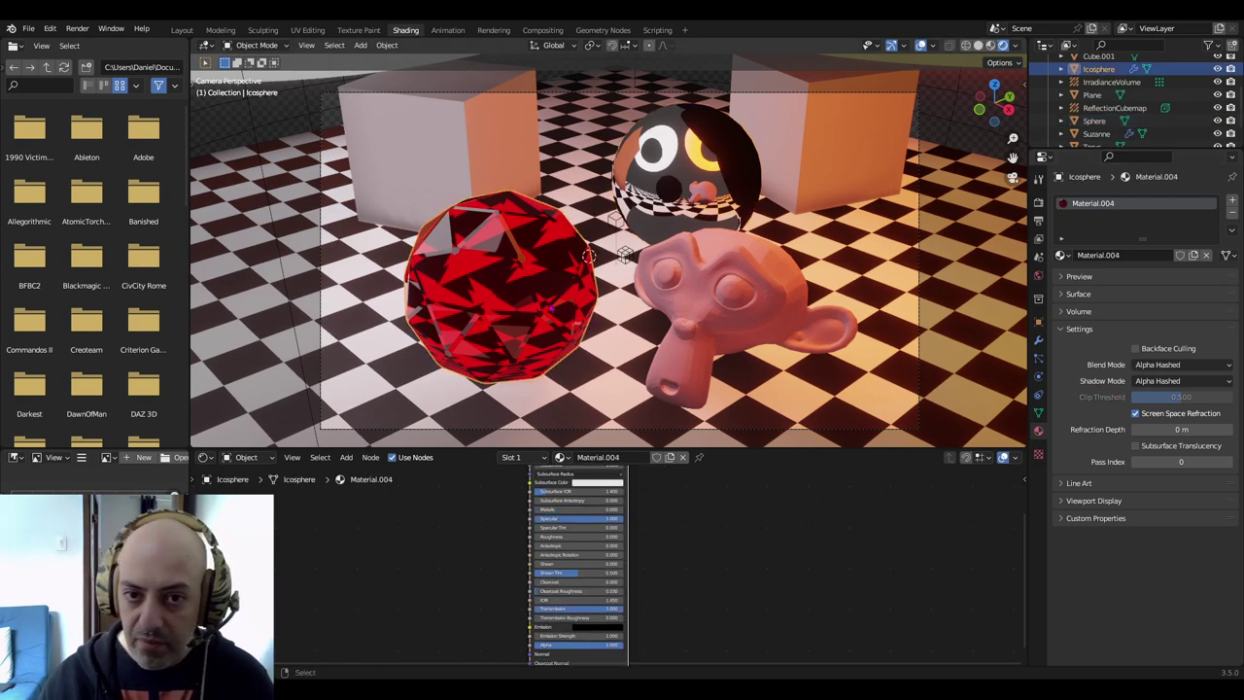
left_click(745, 277)
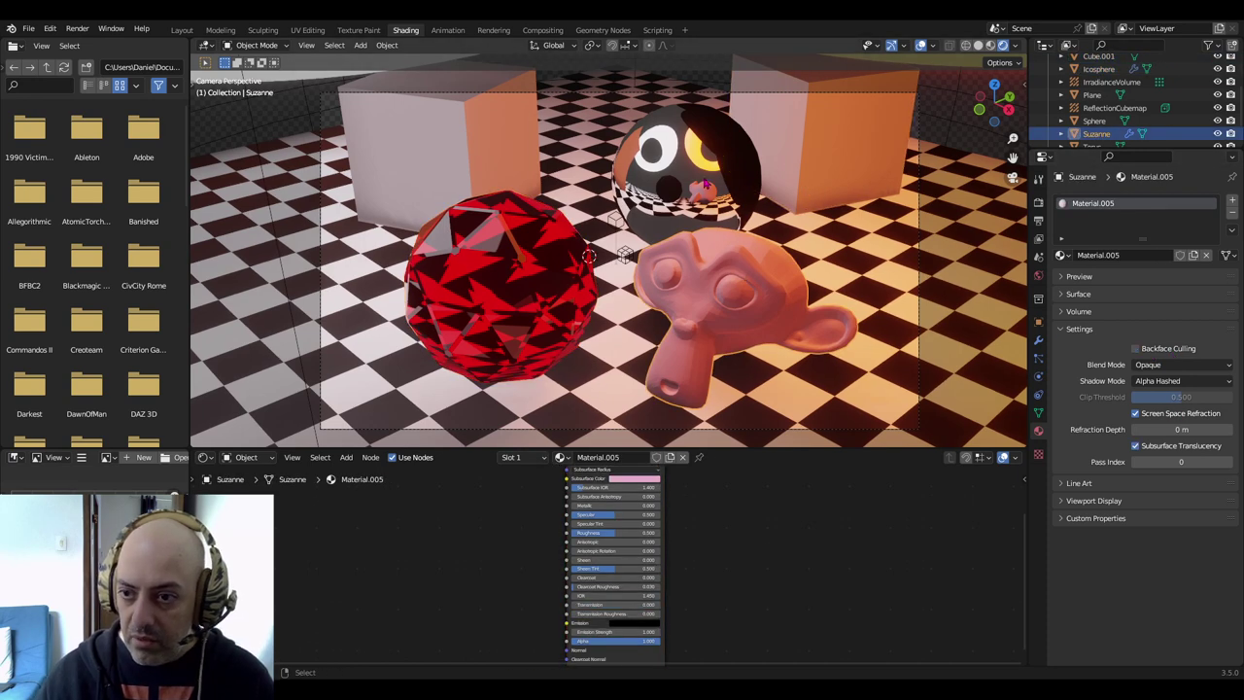
key("ctrl+z")
key("ctrl+z")
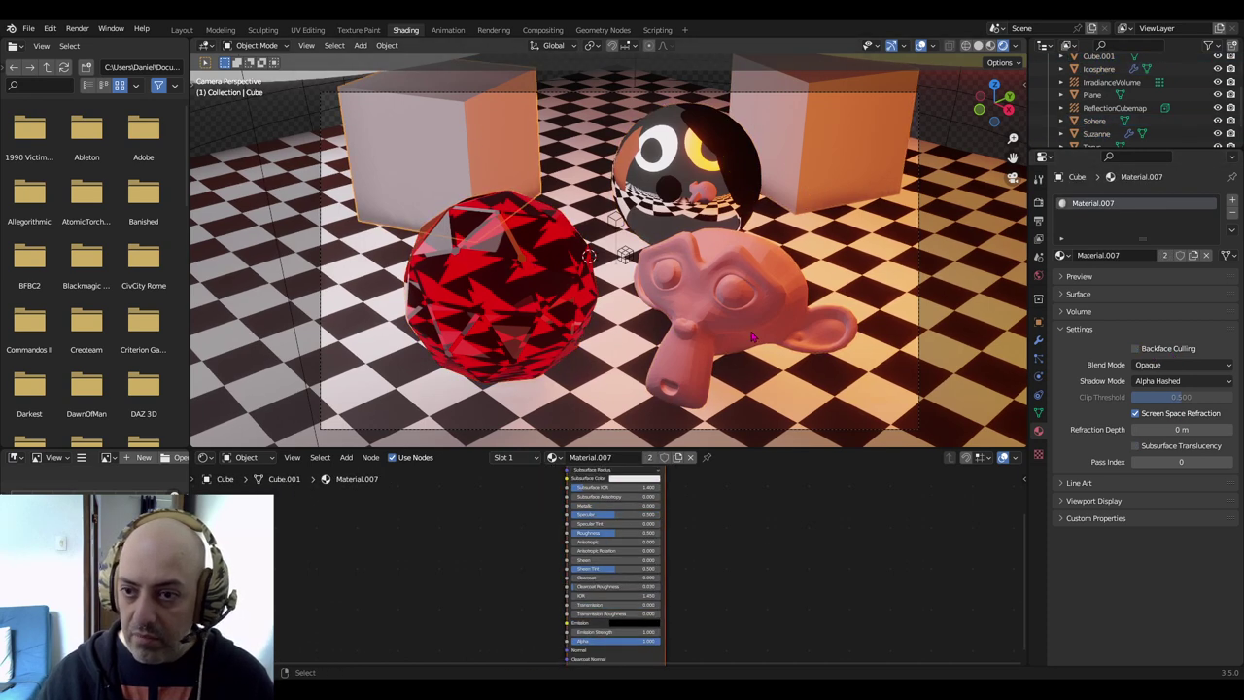
key("ctrl+z")
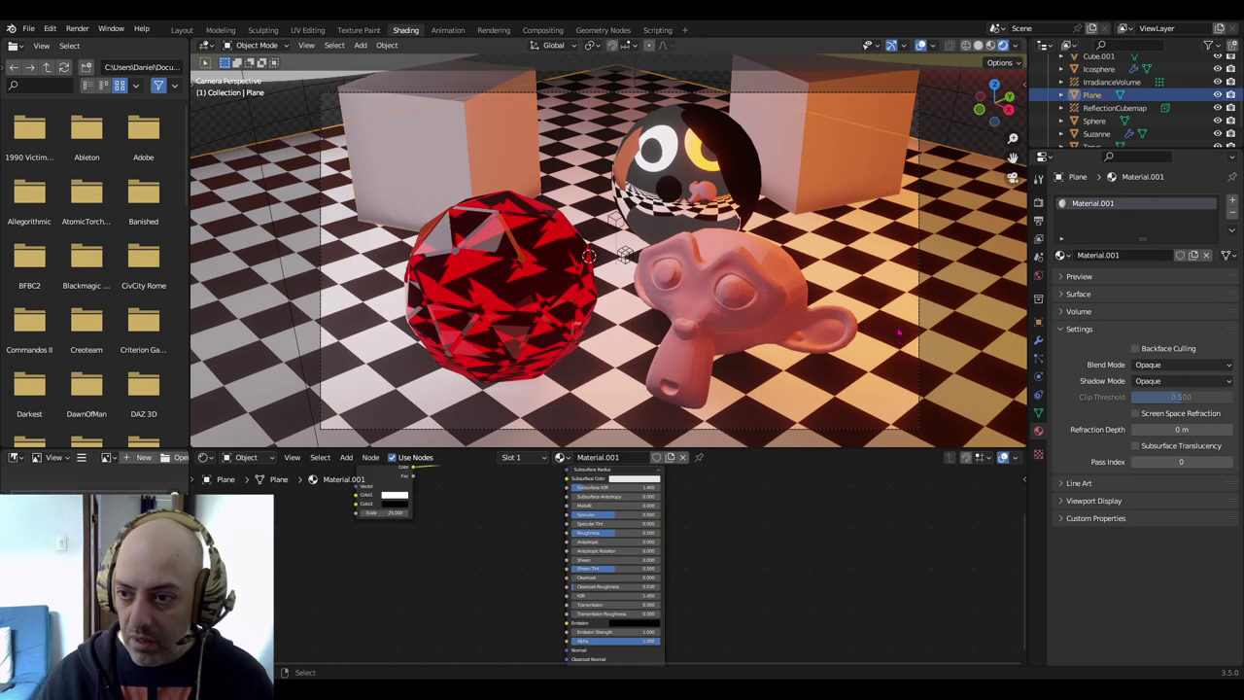
left_click(1151, 418)
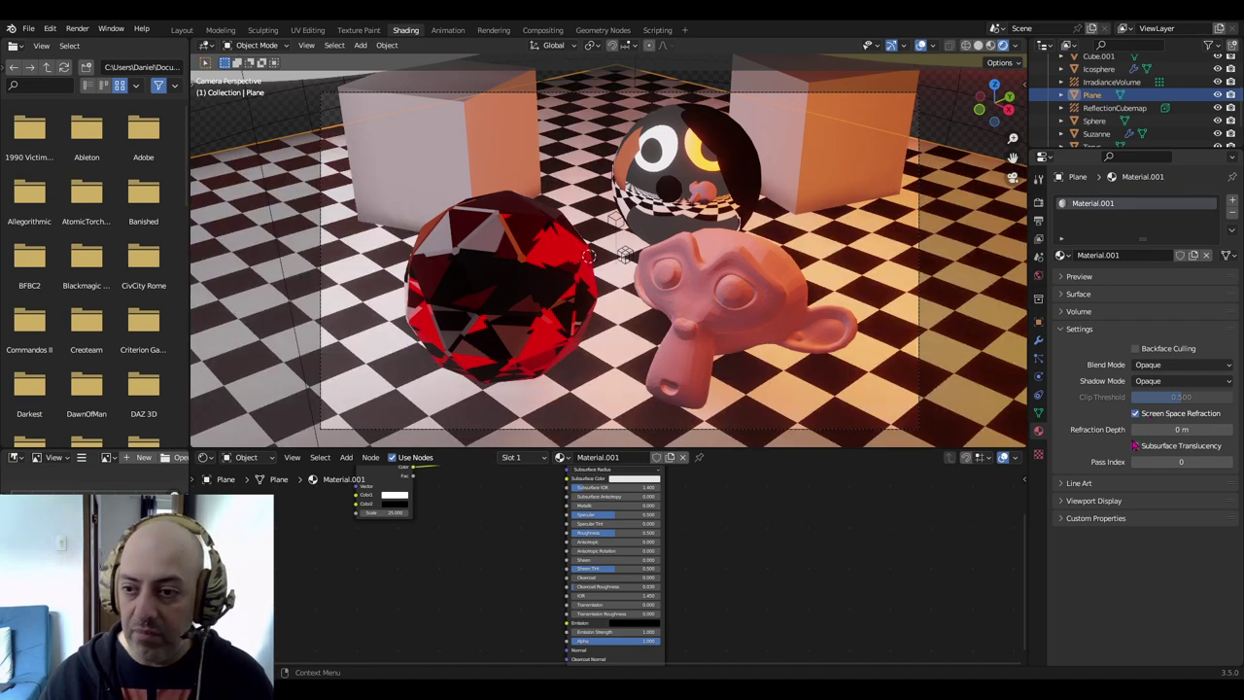
Bake indirect lighting from the Render properties and scroll through the render settings
left_click(1039, 220)
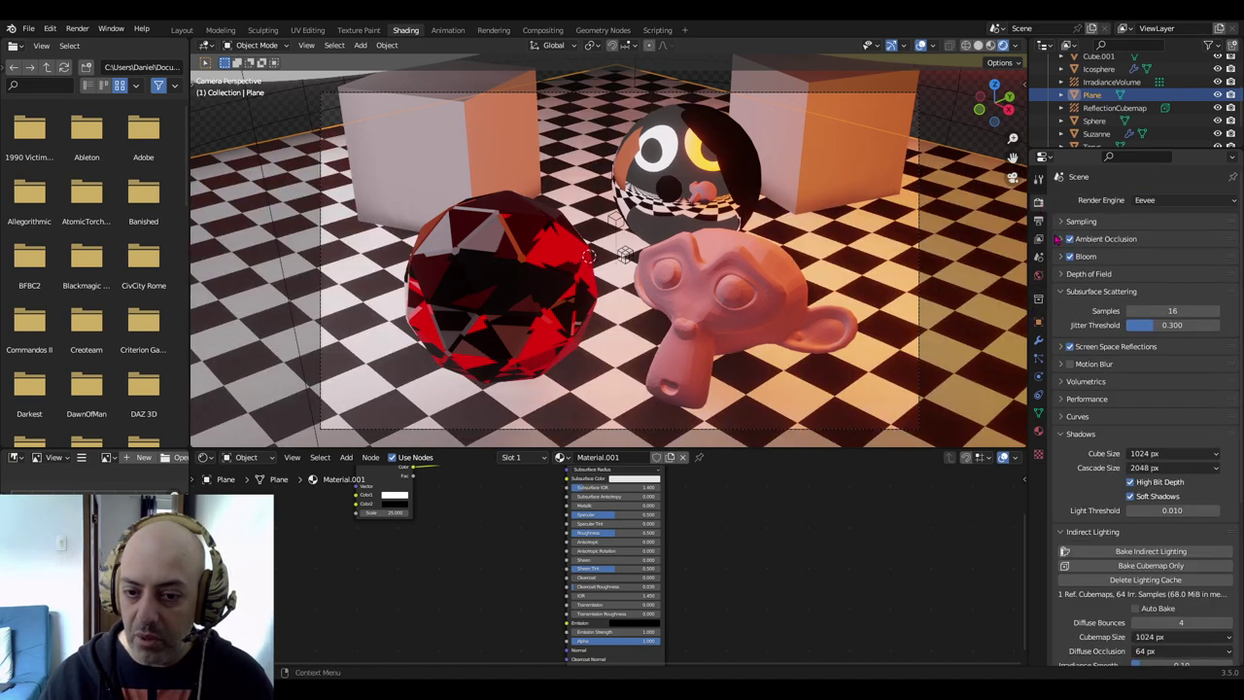
left_click(1154, 550)
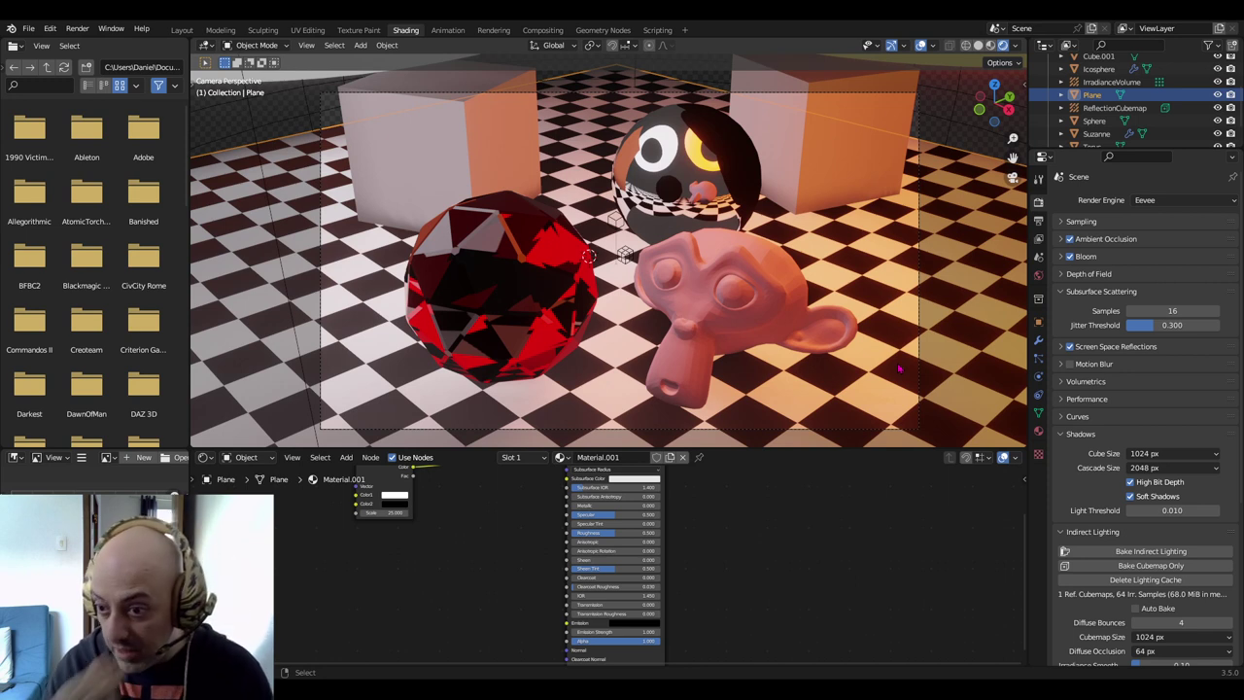
scroll(1142, 446, "down", 1)
scroll(1141, 447, "down", 1)
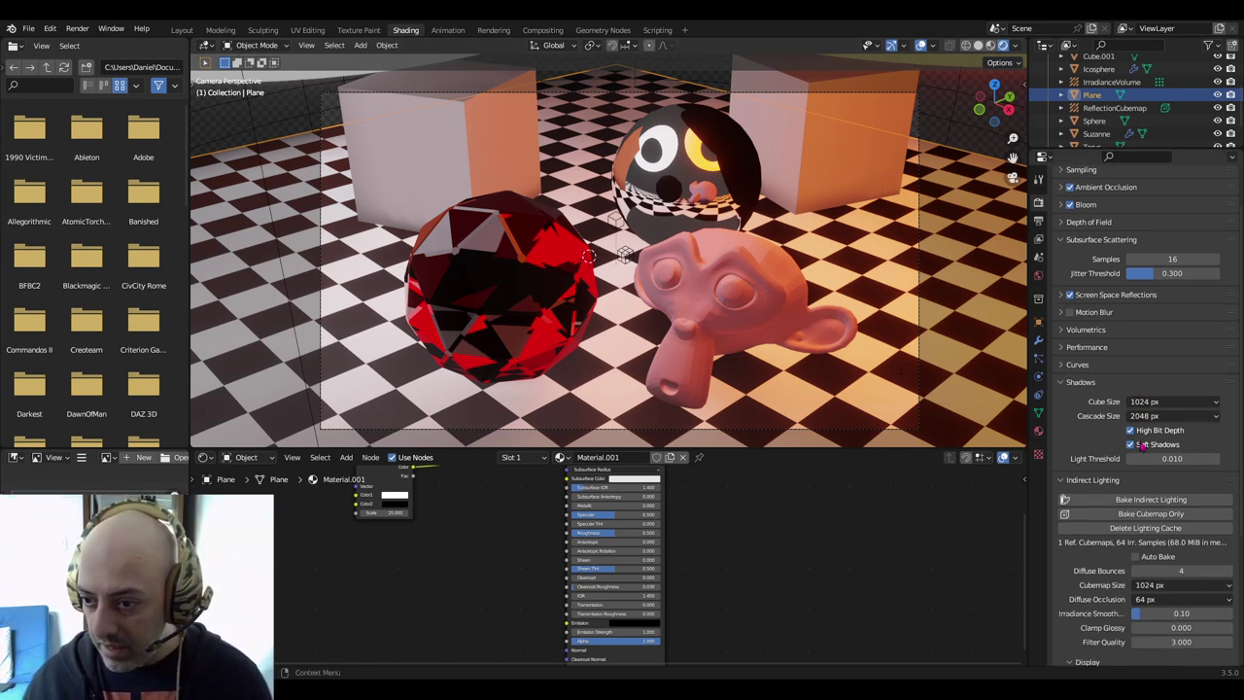
scroll(1142, 447, "down", 1)
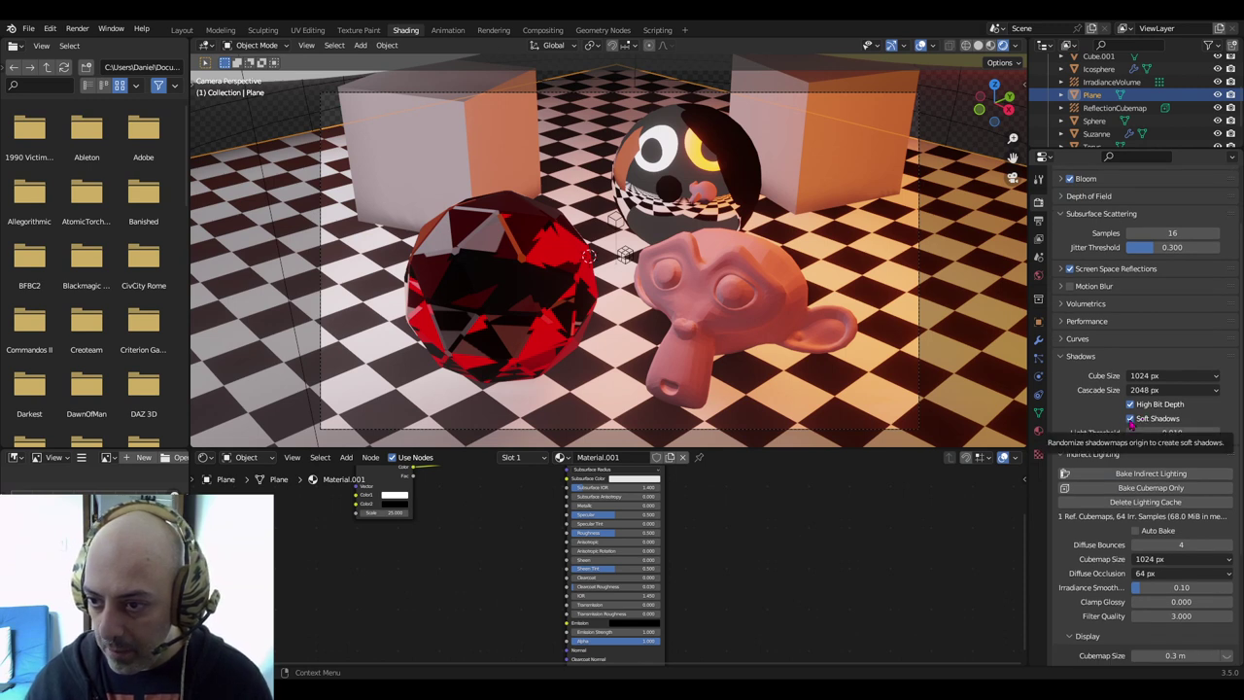
scroll(1098, 399, "down", 2)
scroll(1096, 395, "down", 2)
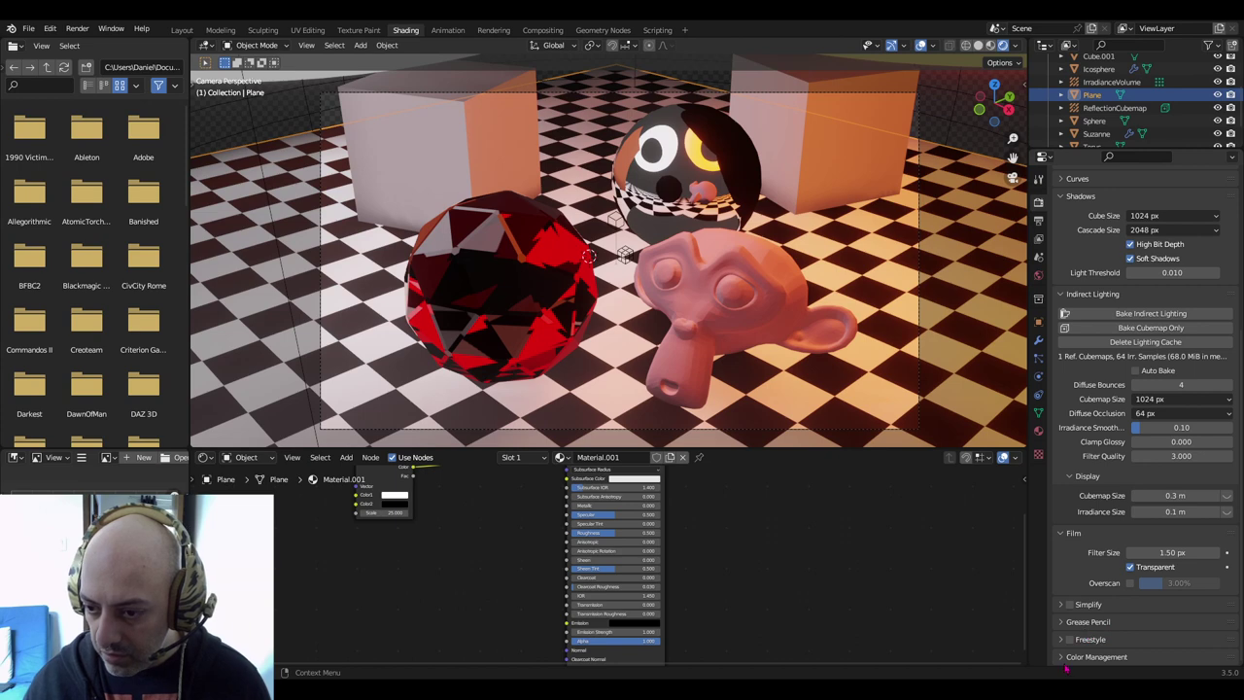
scroll(1078, 621, "down", 3)
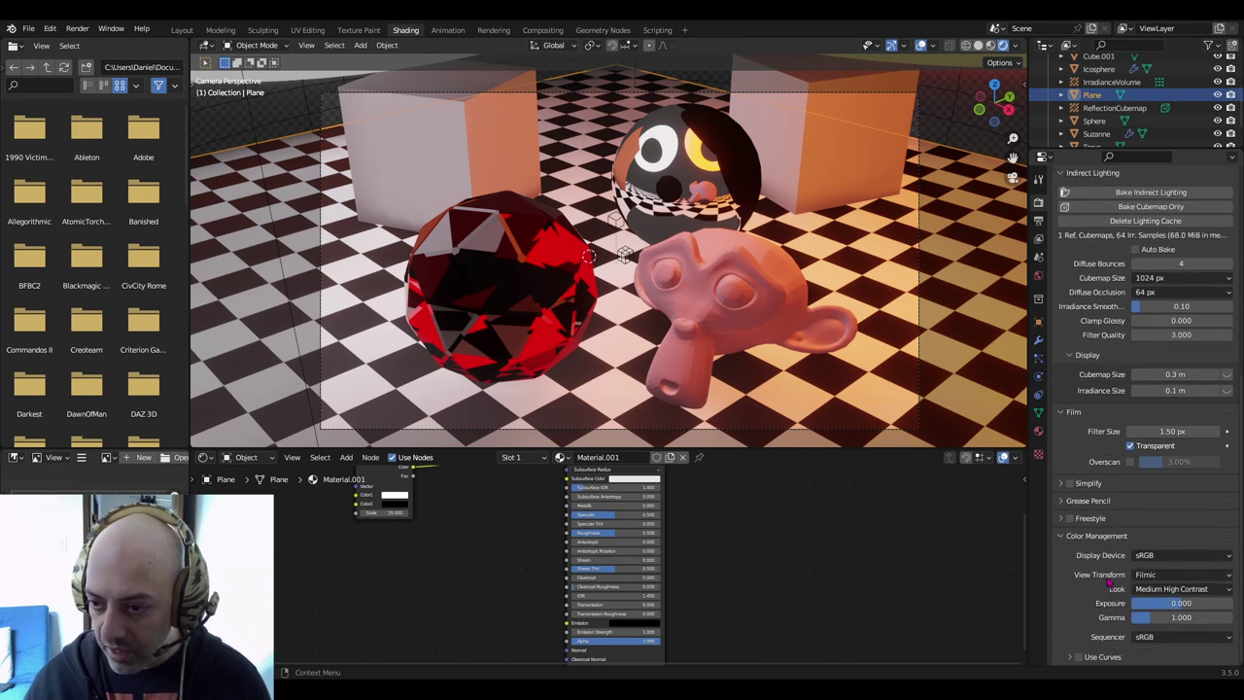
scroll(1061, 543, "up", 3)
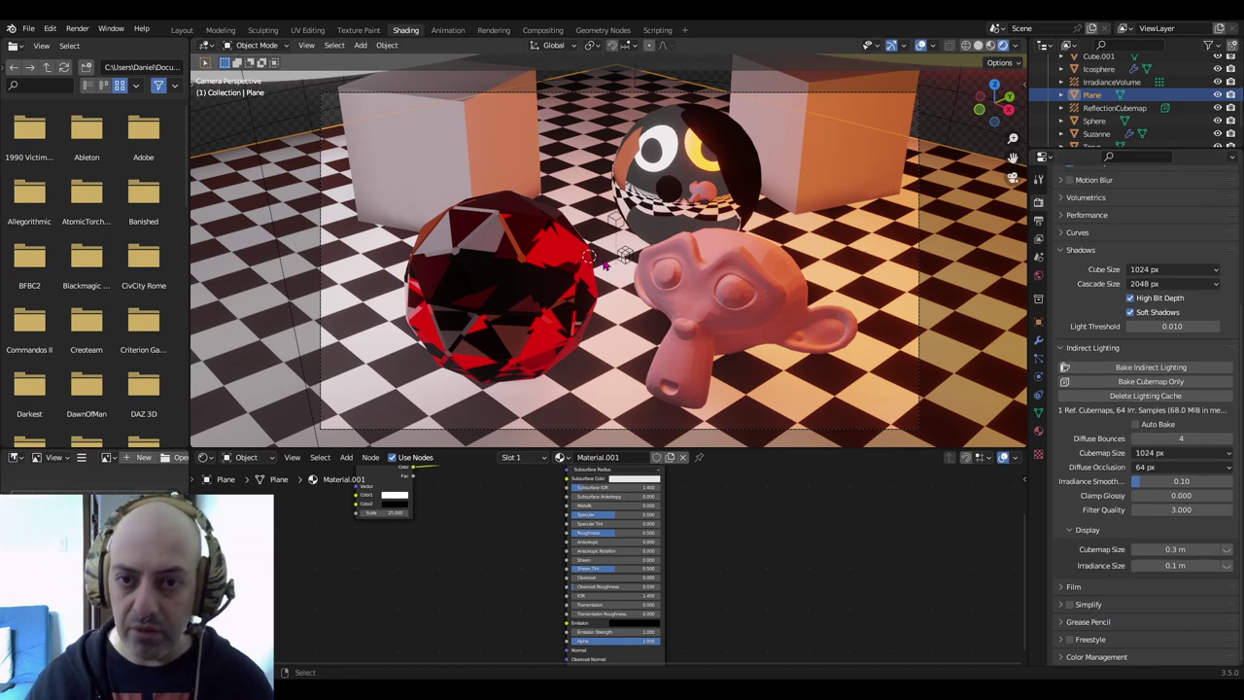
scroll(570, 166, "down", 4)
Delete the white and yellow torus lights
left_click(534, 147)
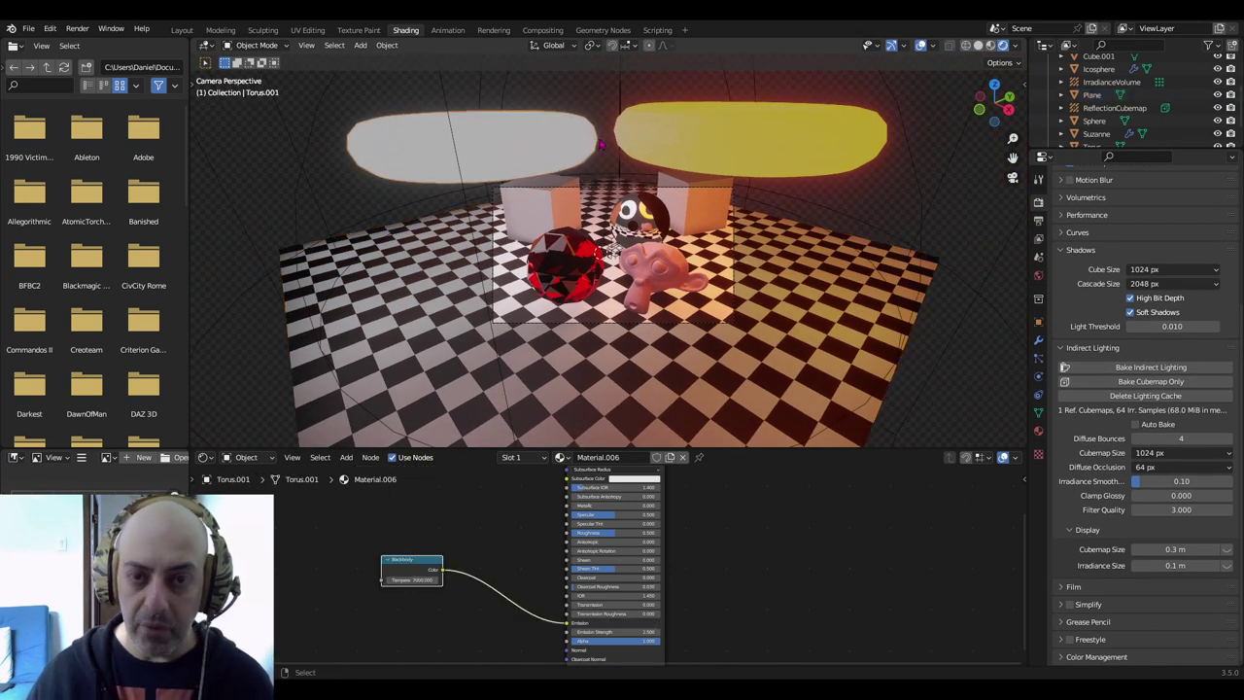
key("Delete")
left_click(687, 146)
key("Delete")
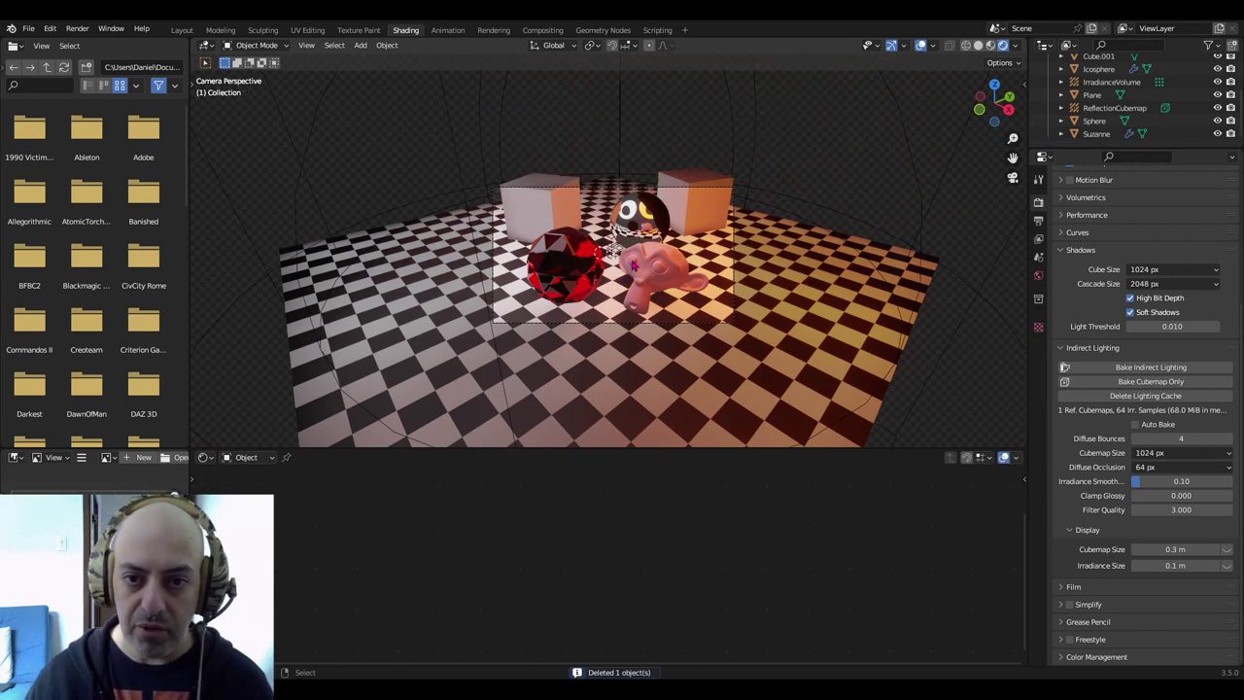
Rebake the indirect lighting and bring up the Add menu
scroll(631, 264, "up", 2)
scroll(635, 267, "up", 2)
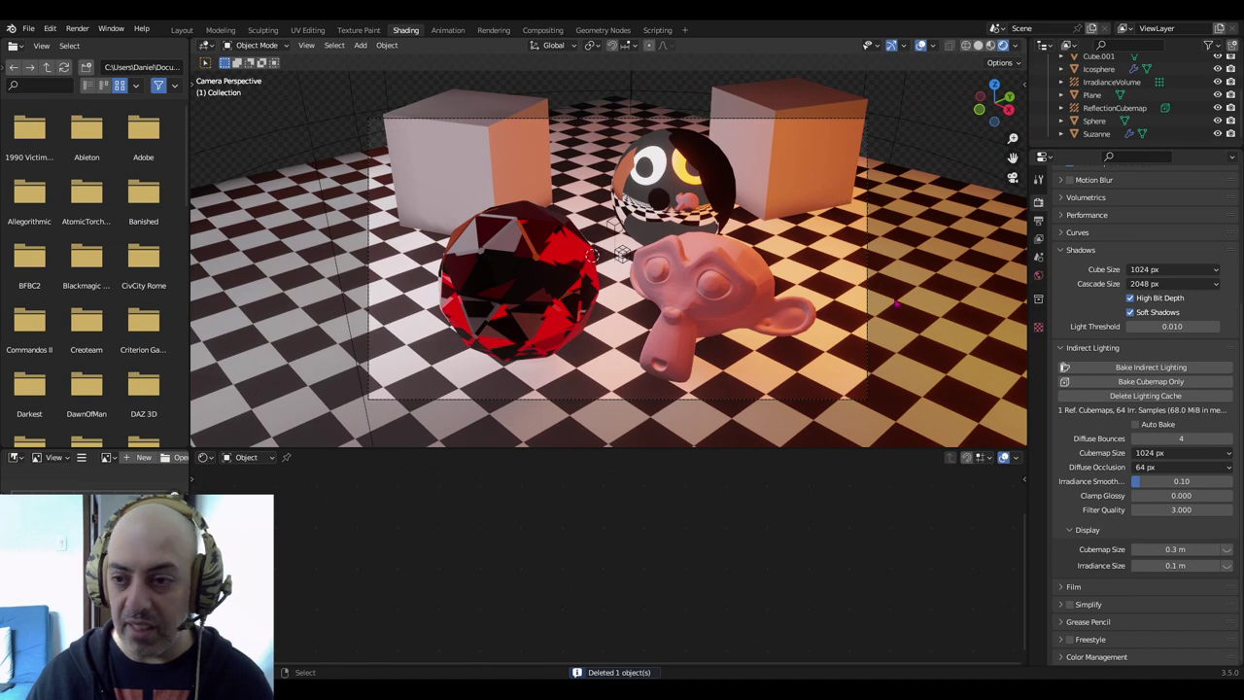
left_click(1150, 367)
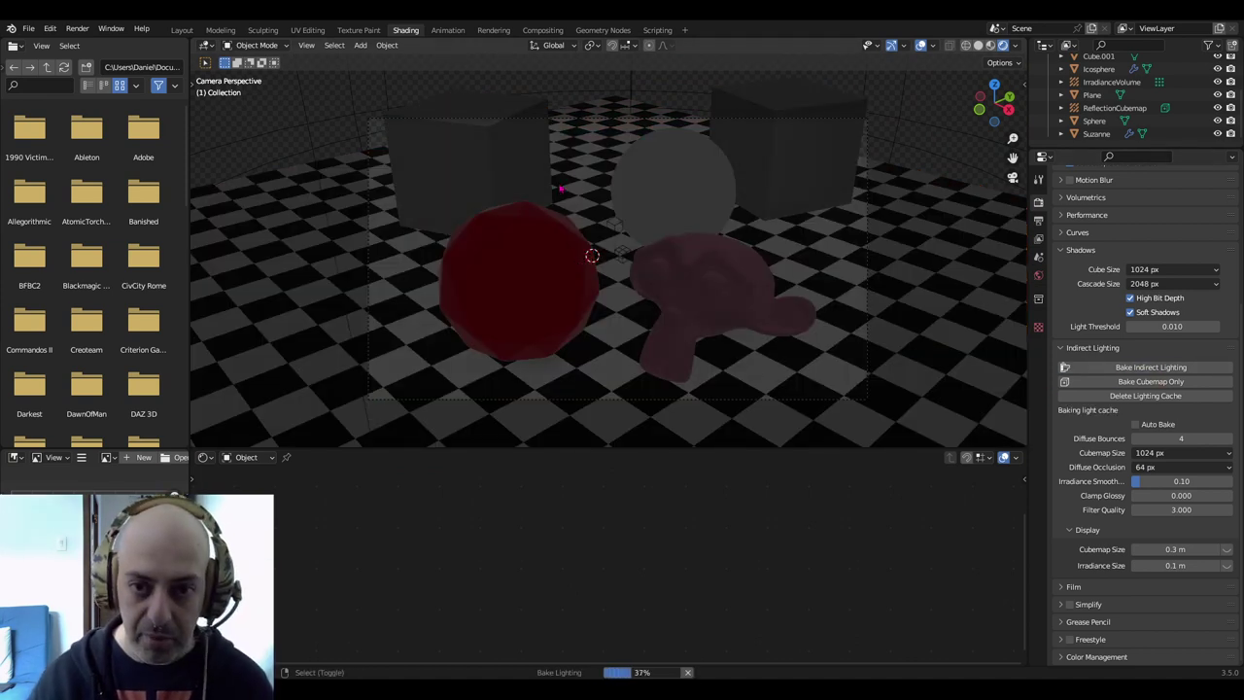
key("shift+a")
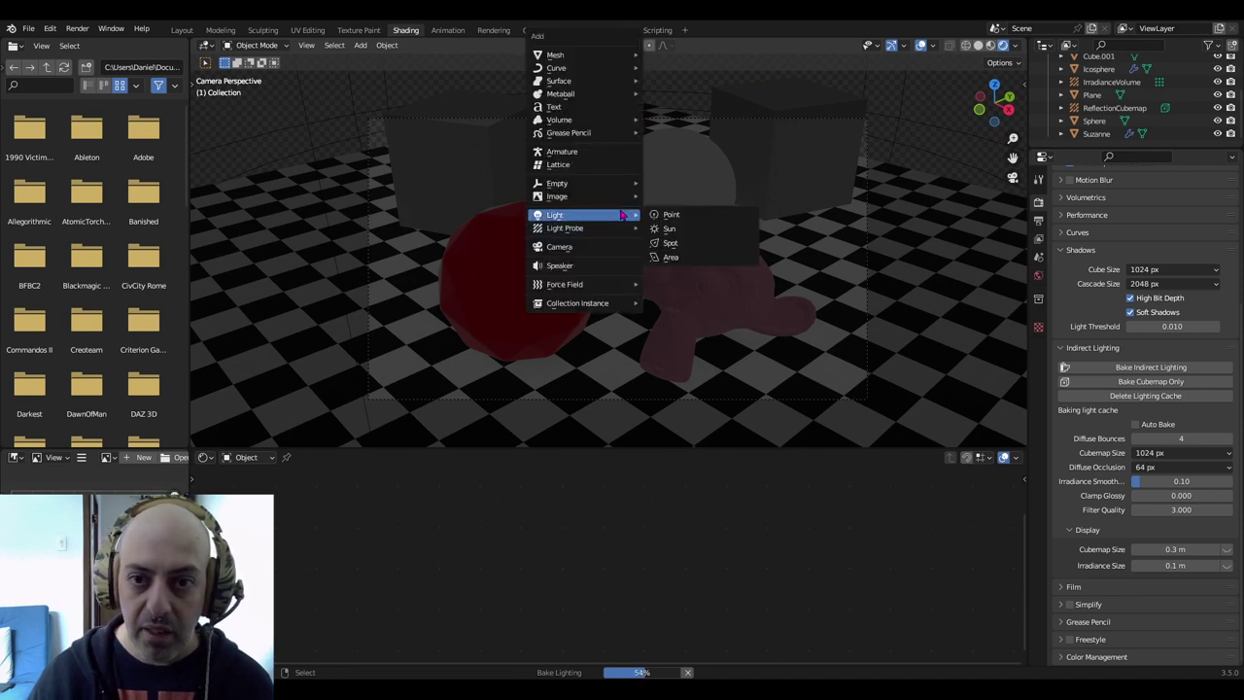
Add a spot light and move it up and left above the scene in front view
left_click(673, 243)
scroll(683, 311, "down", 3)
scroll(683, 316, "down", 3)
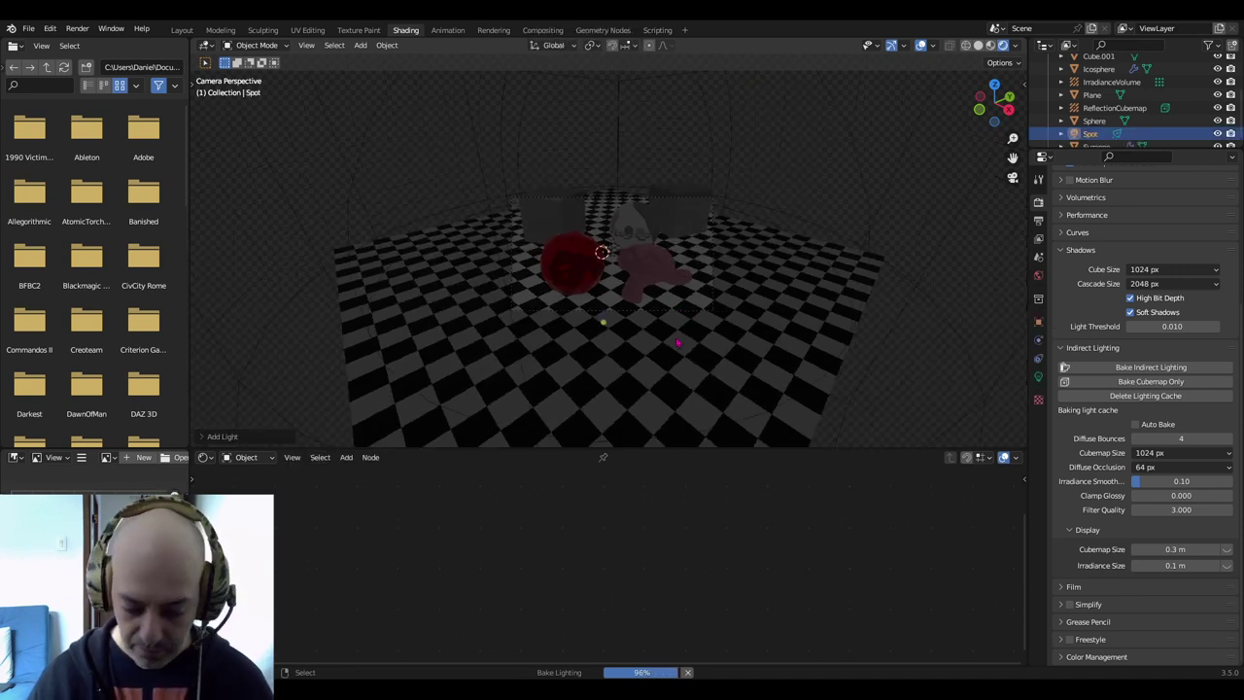
key("KP_1")
key("g")
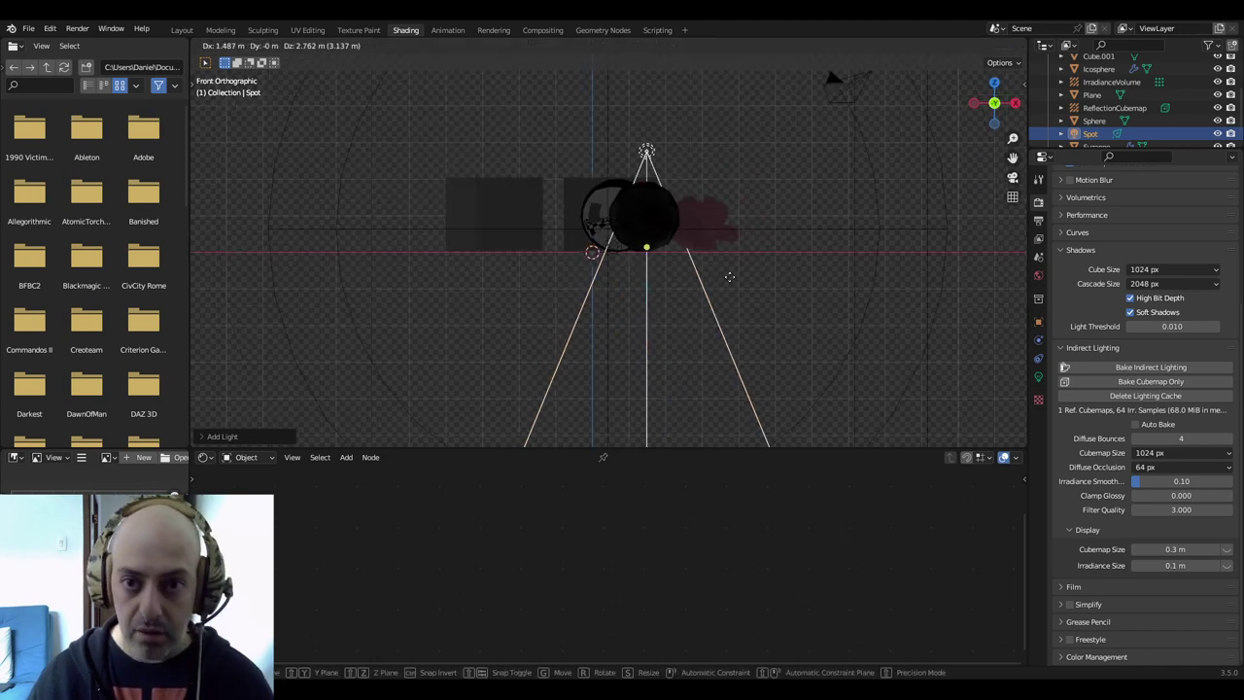
left_click(500, 151)
Rotate the spot light to point down at the objects, then return to camera view
key("r")
left_click(767, 183)
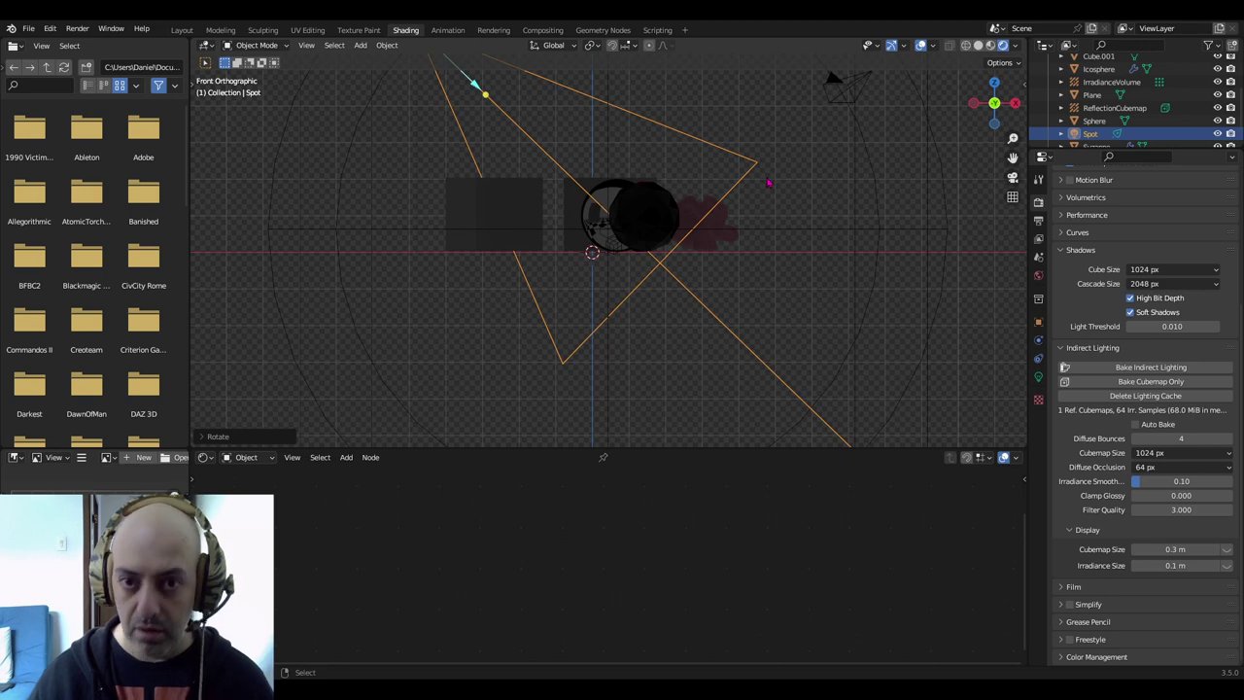
key("KP_3")
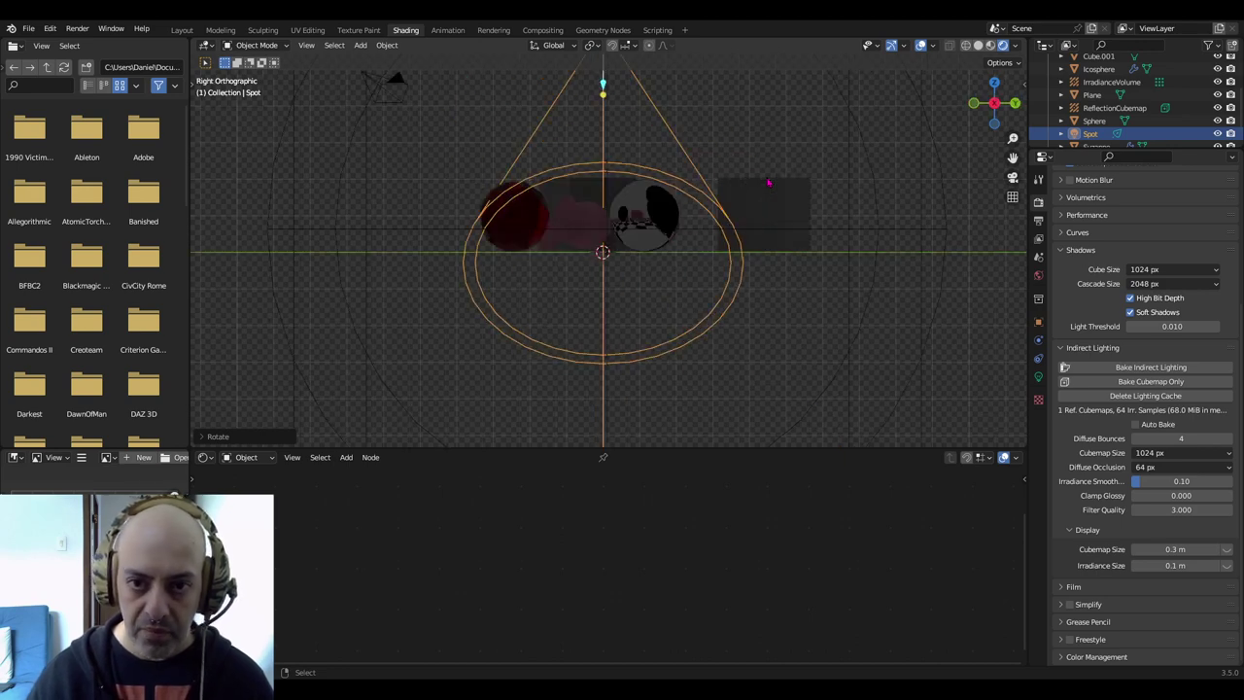
key("KP_1")
key("r")
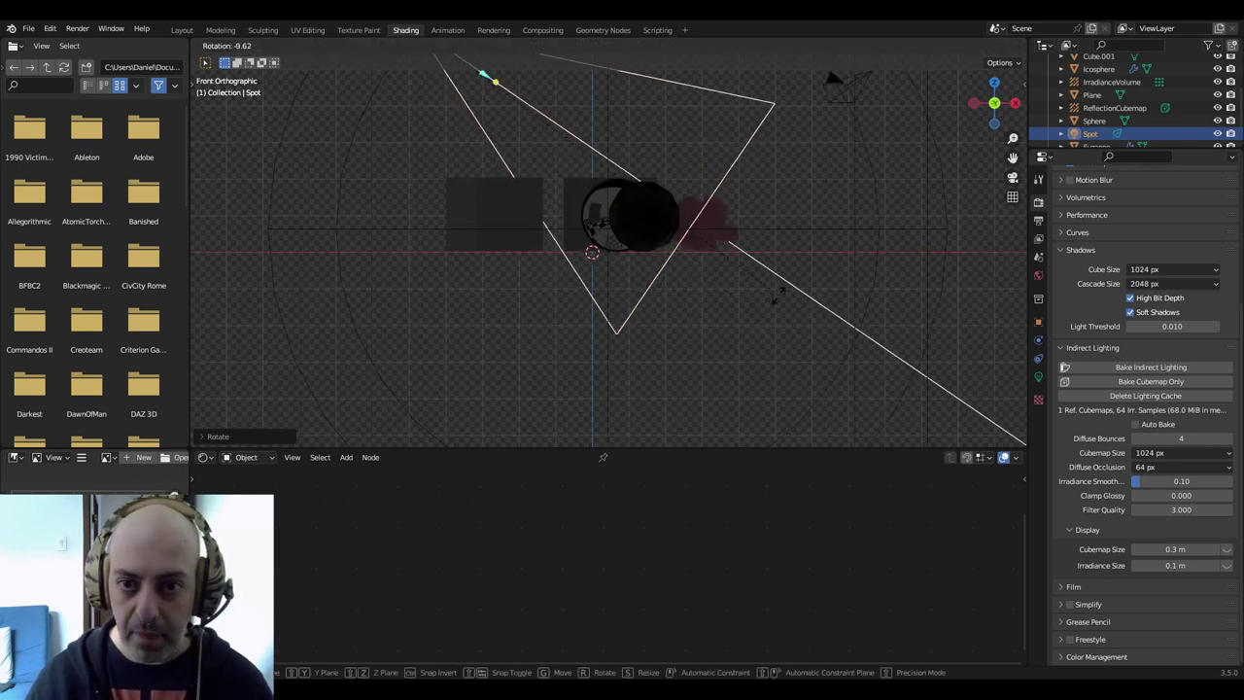
left_click(777, 292)
key("KP_0")
mouse_move(741, 303)
middle_mouse_down()
mouse_move(708, 300)
mouse_move(724, 311)
middle_mouse_up()
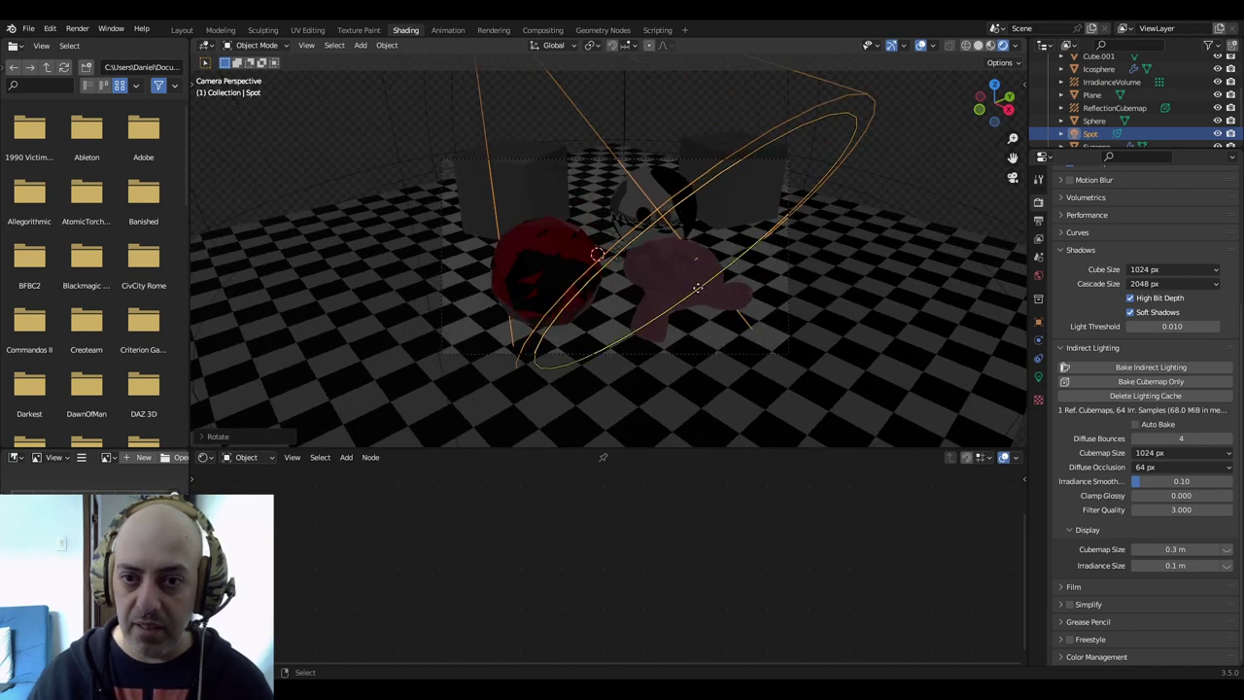
Rebake indirect lighting with the spot light and show its 10 W light settings
left_click(1164, 372)
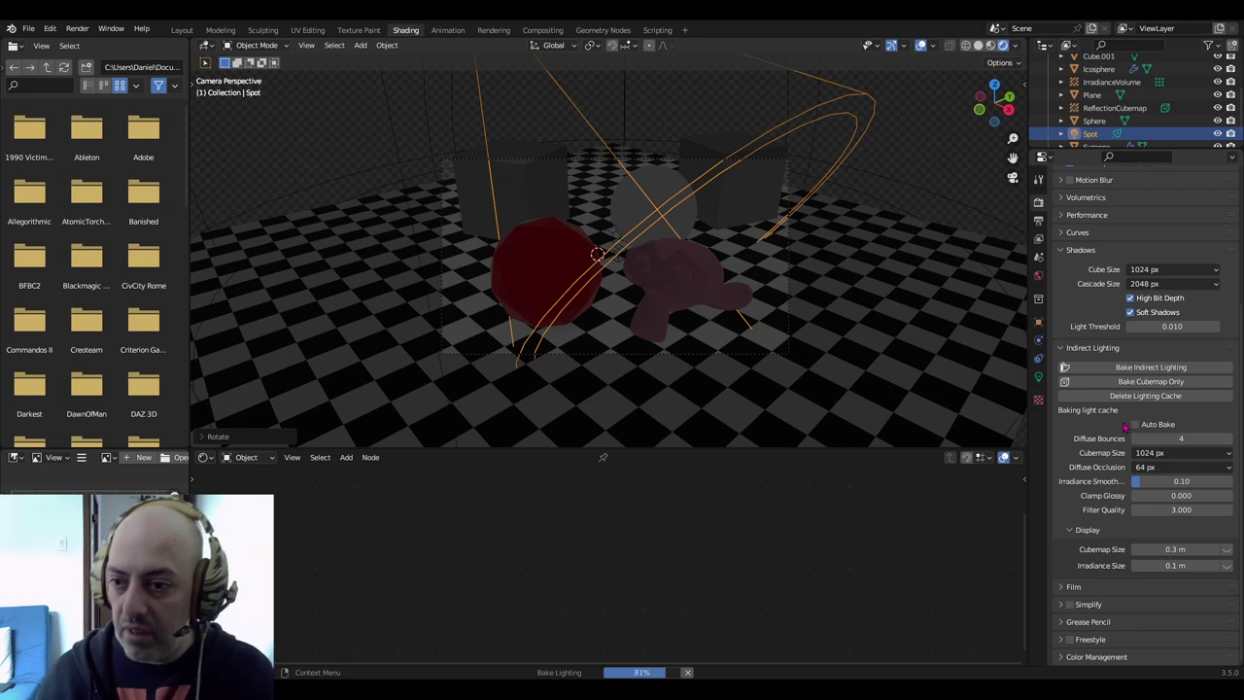
left_click(1038, 378)
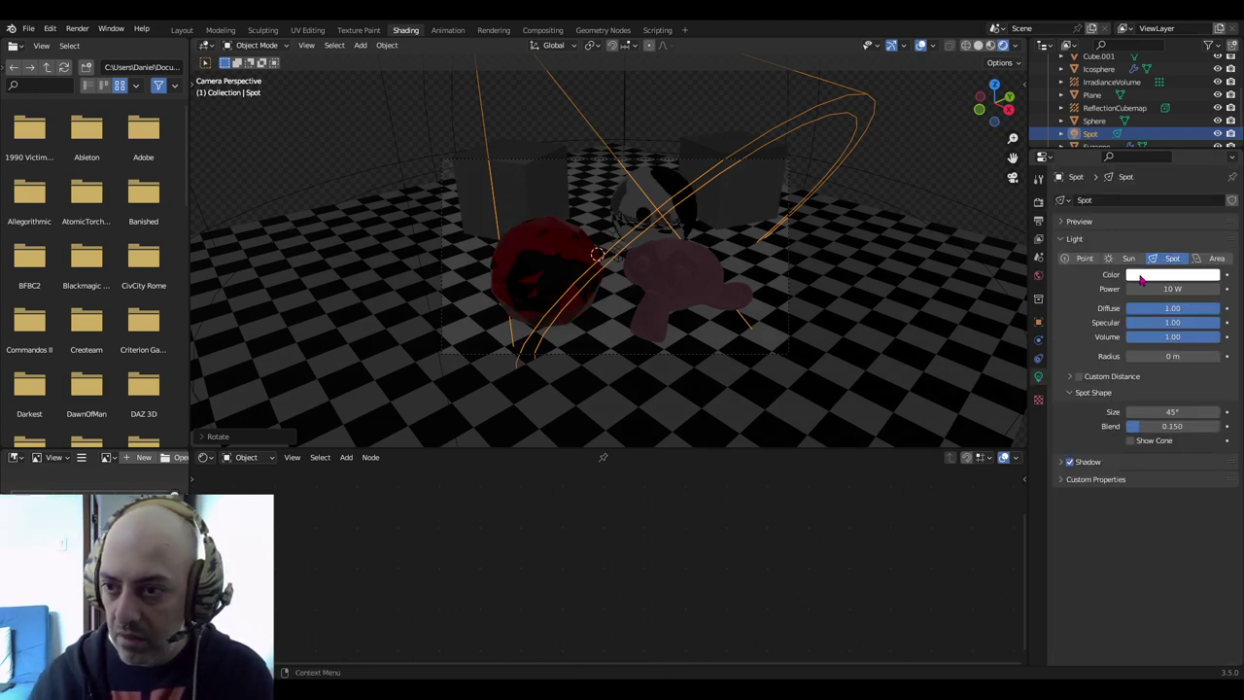
Give the spot light 250 W power and a warm orange colour, then re-bake indirect lighting
left_click(1172, 289)
type("250")
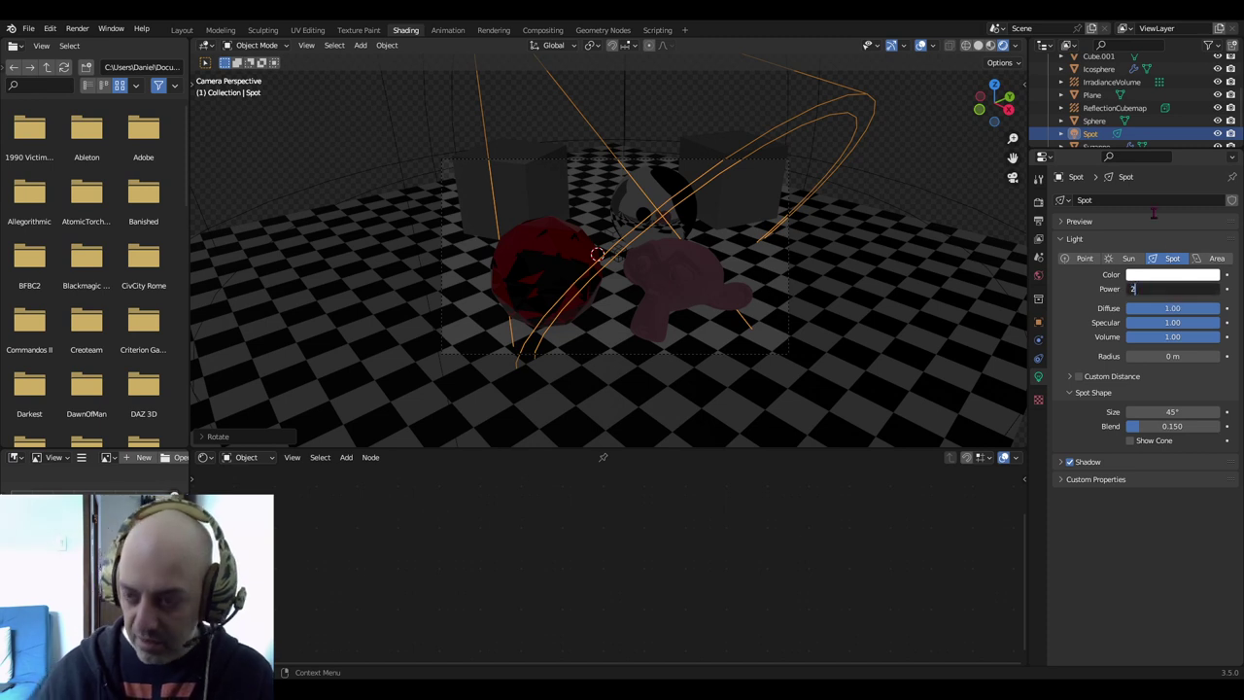
key("Return")
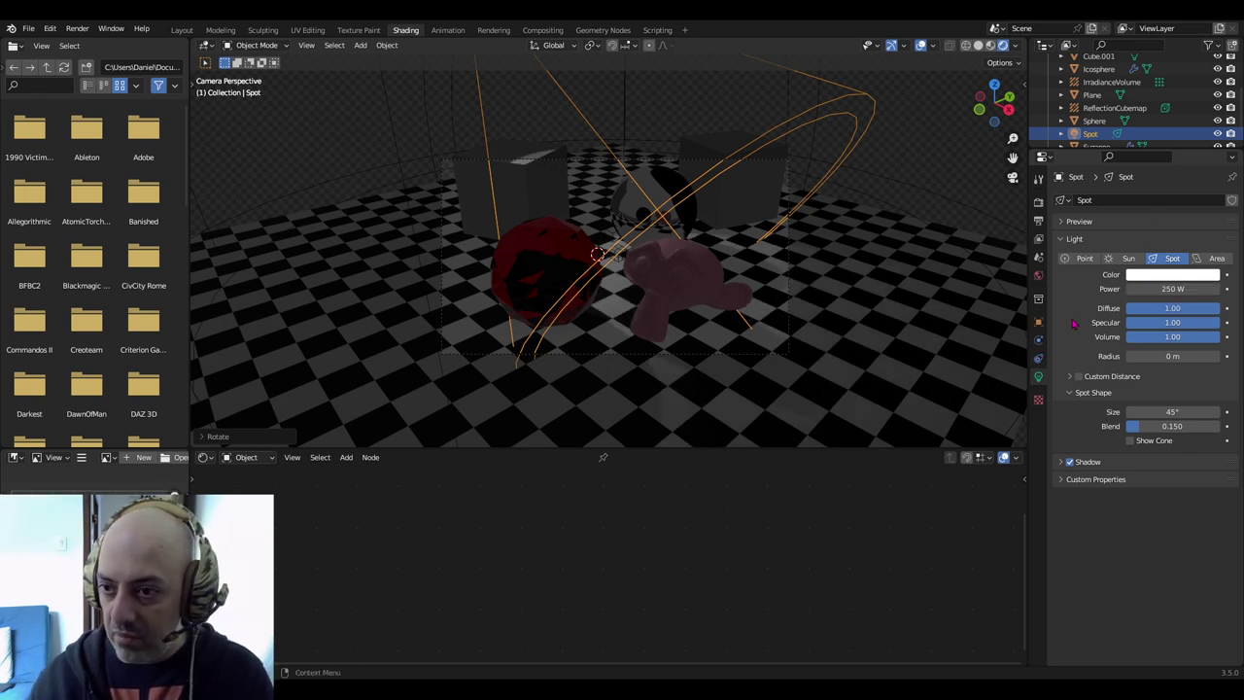
left_click(1156, 277)
left_click(1138, 164)
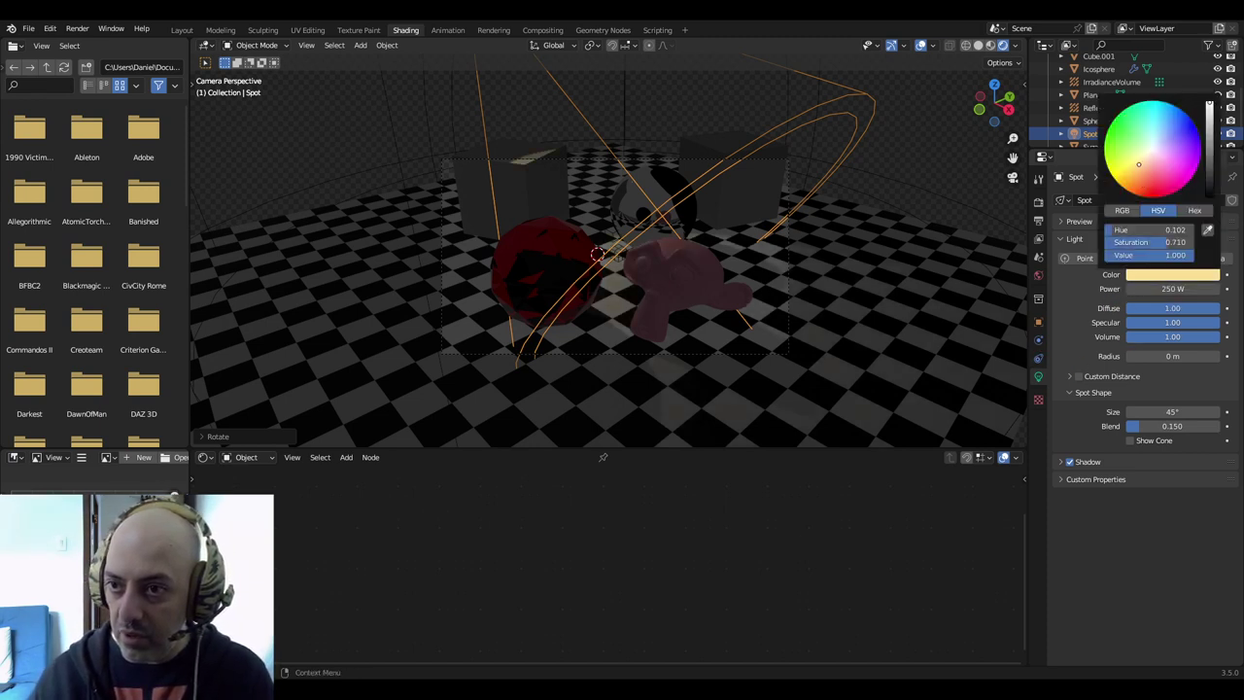
left_click(1140, 173)
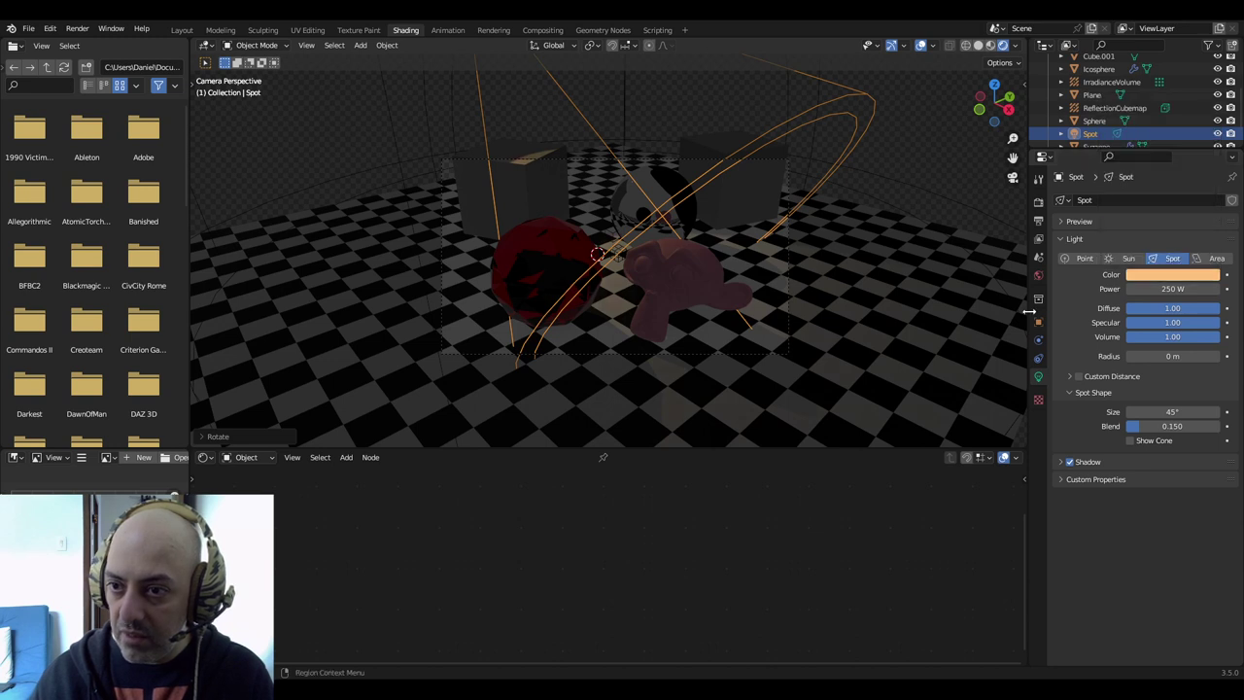
left_click(1038, 202)
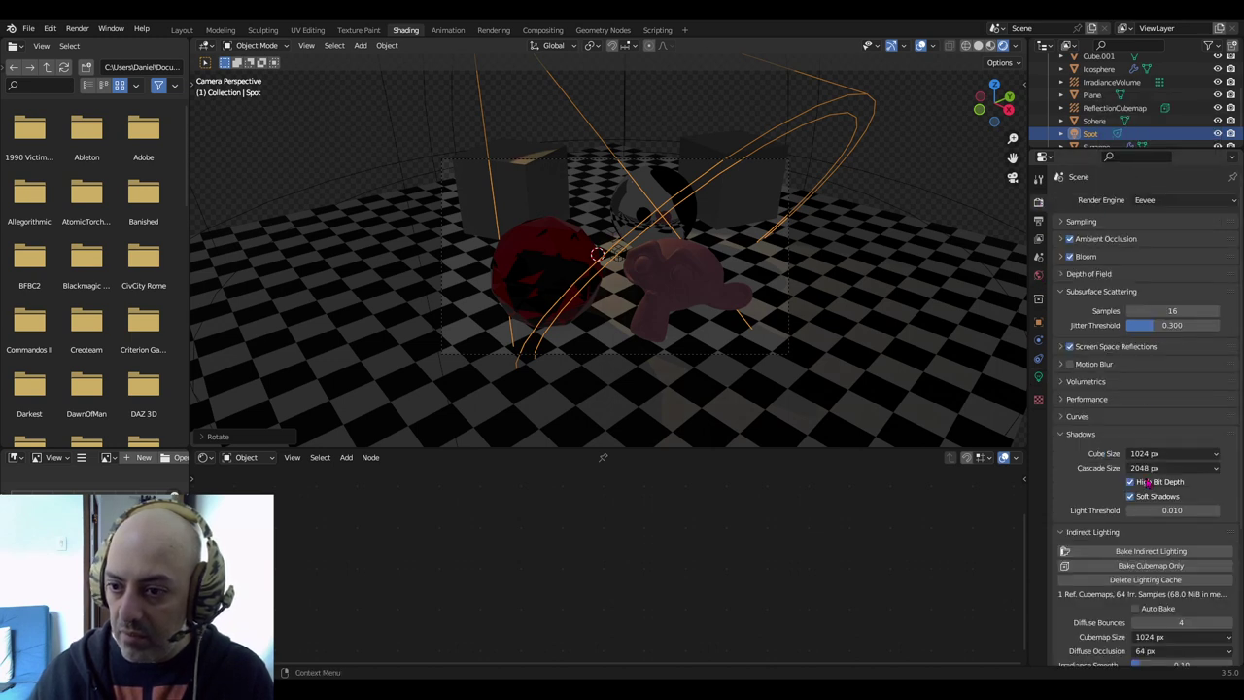
left_click(1151, 552)
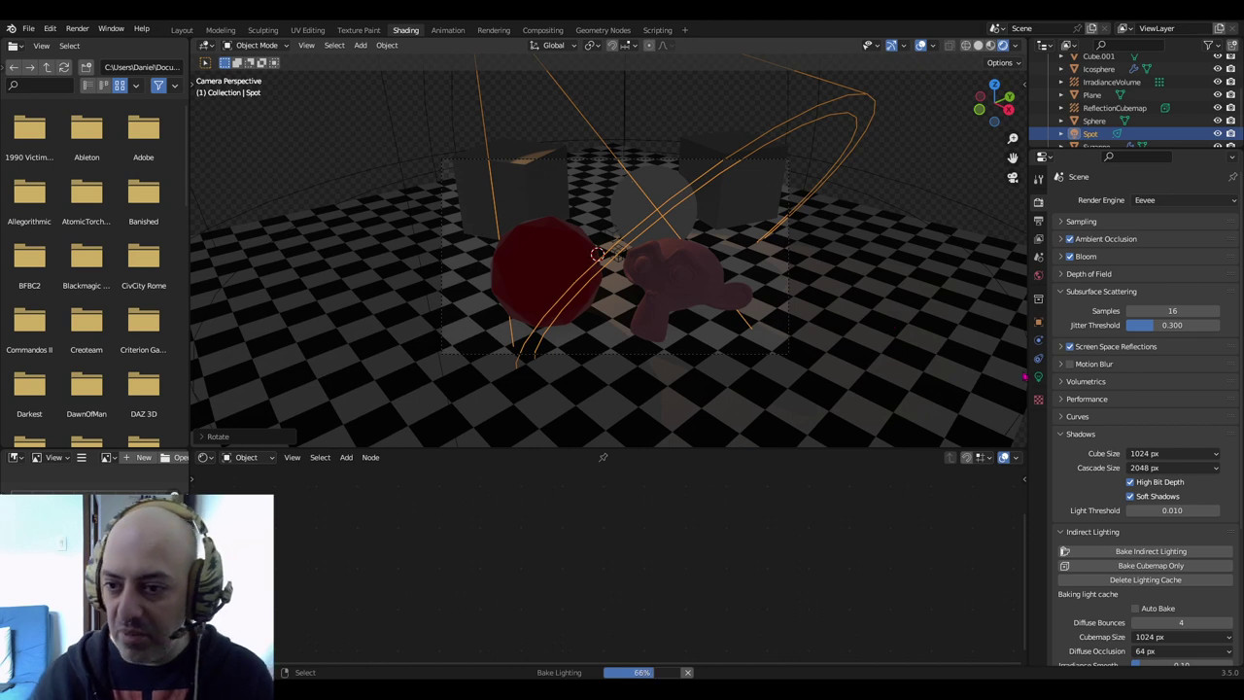
Raise the spot light's power to 2000 W, then bring it down to 1000 W
left_click(1038, 376)
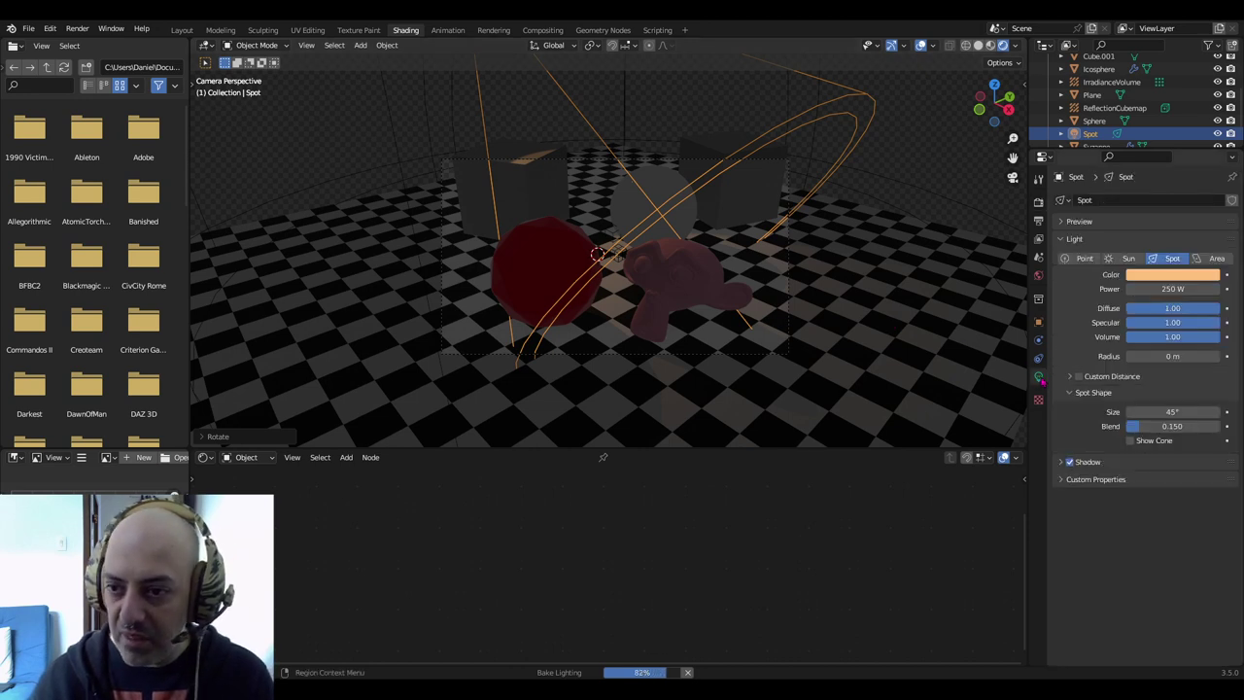
left_click(1172, 289)
type("2000")
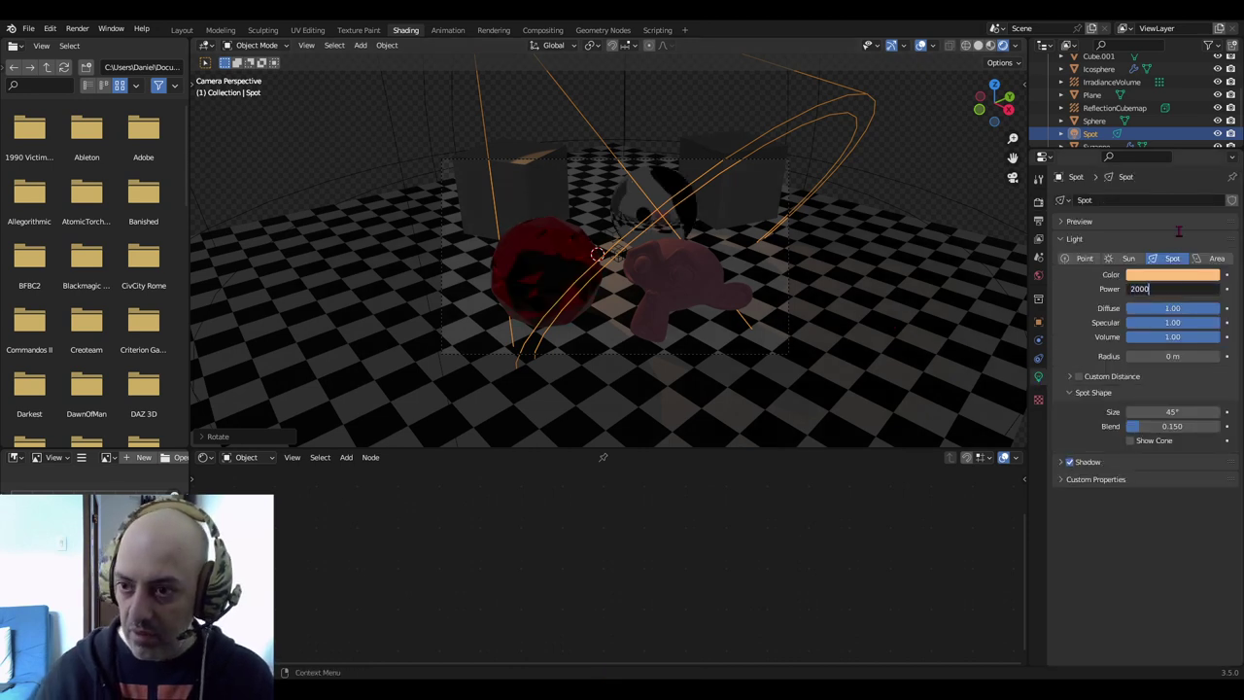
key("Return")
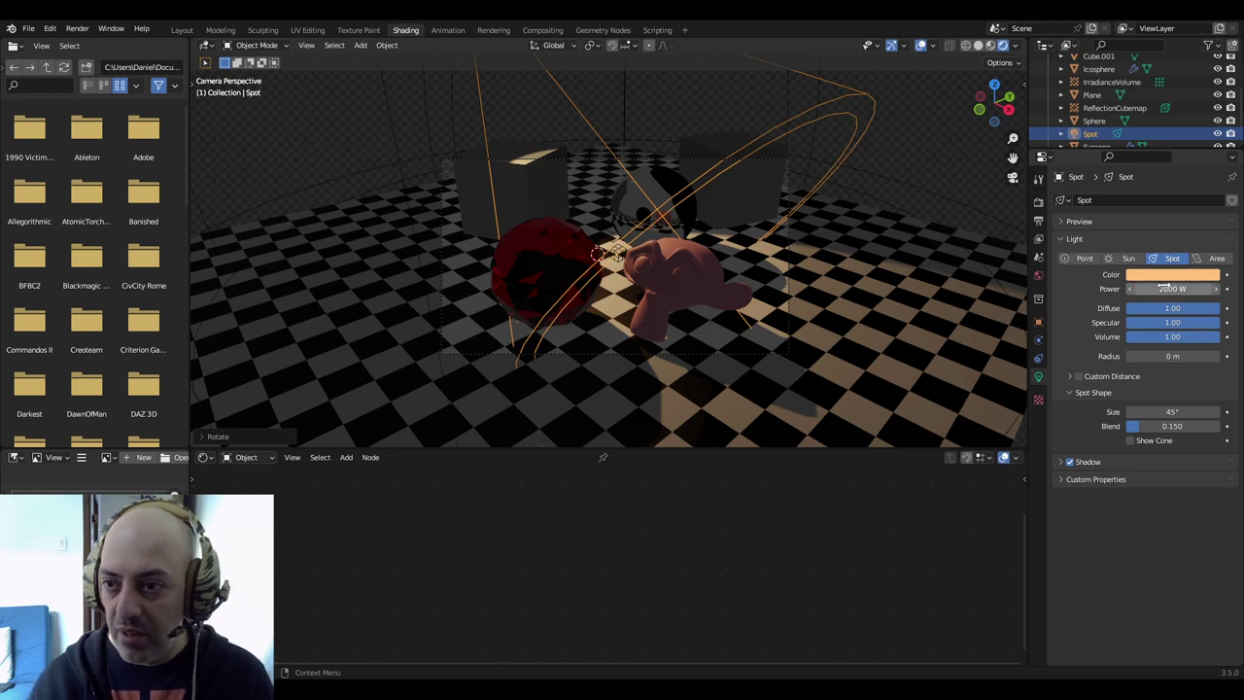
left_click_drag(1164, 286, 1171, 286)
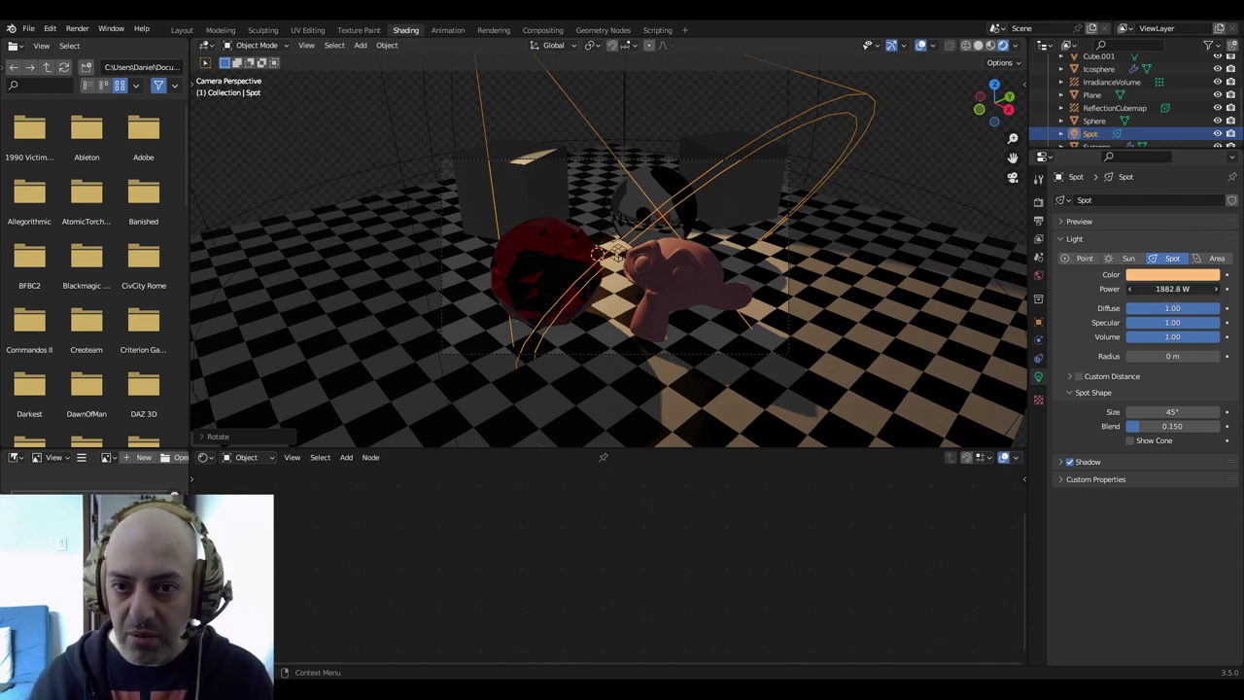
left_click_drag(1171, 289, 1161, 288)
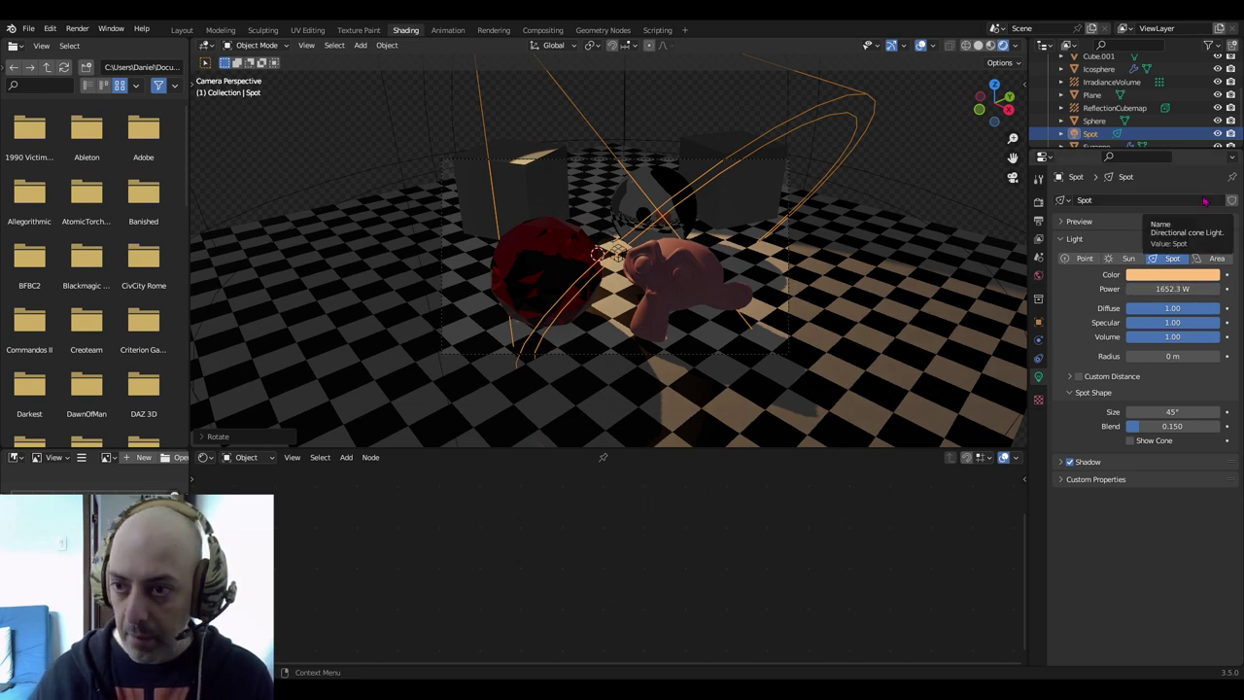
double_click(1172, 289)
type("1000")
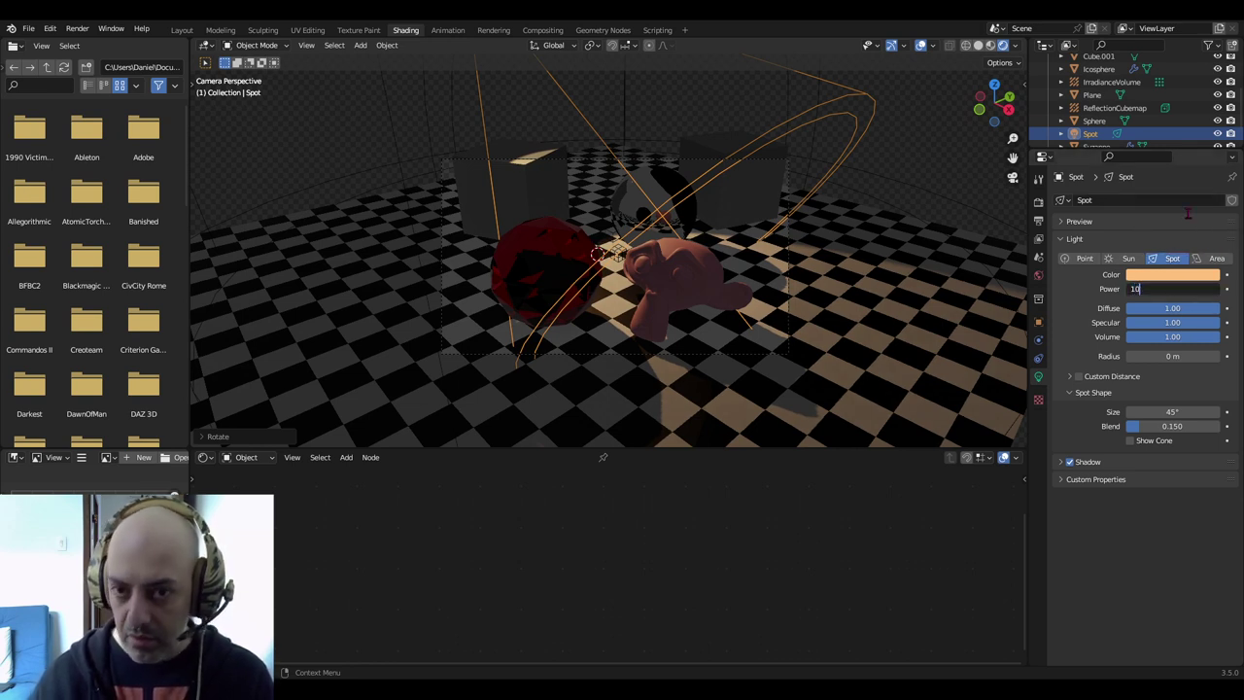
key("Return")
Try 500 W, settle back on 1000 W, and view the scene from the top
double_click(1171, 288)
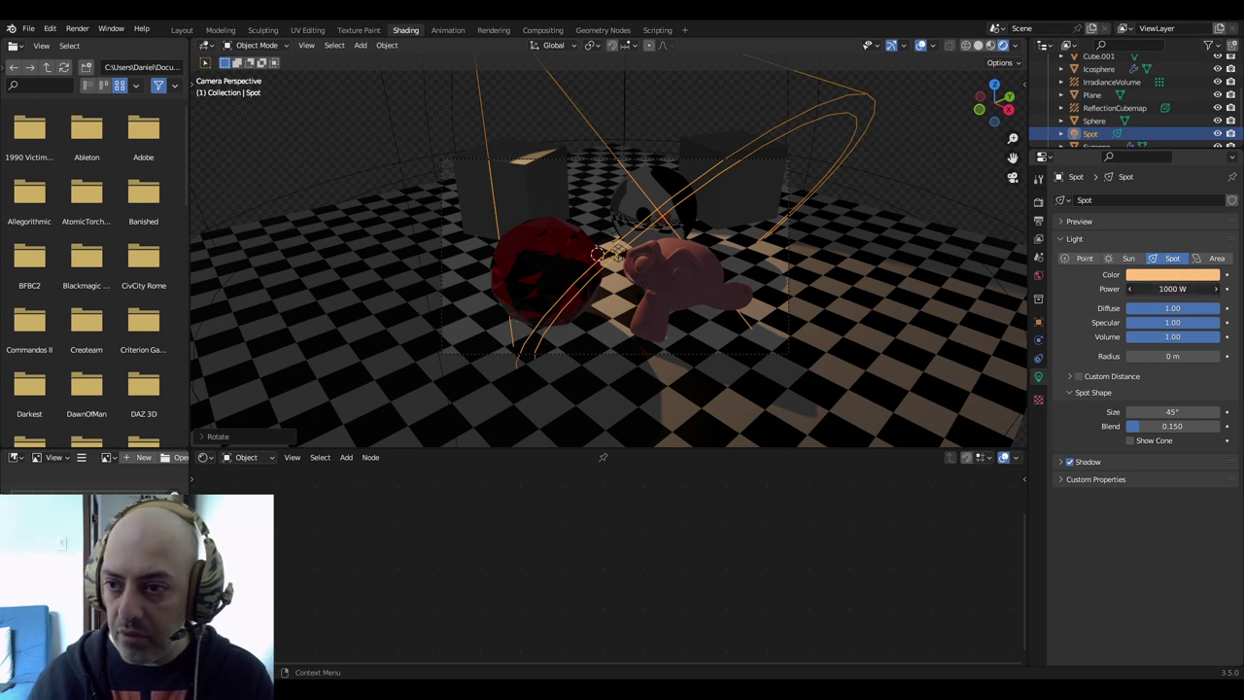
type("500")
key("Return")
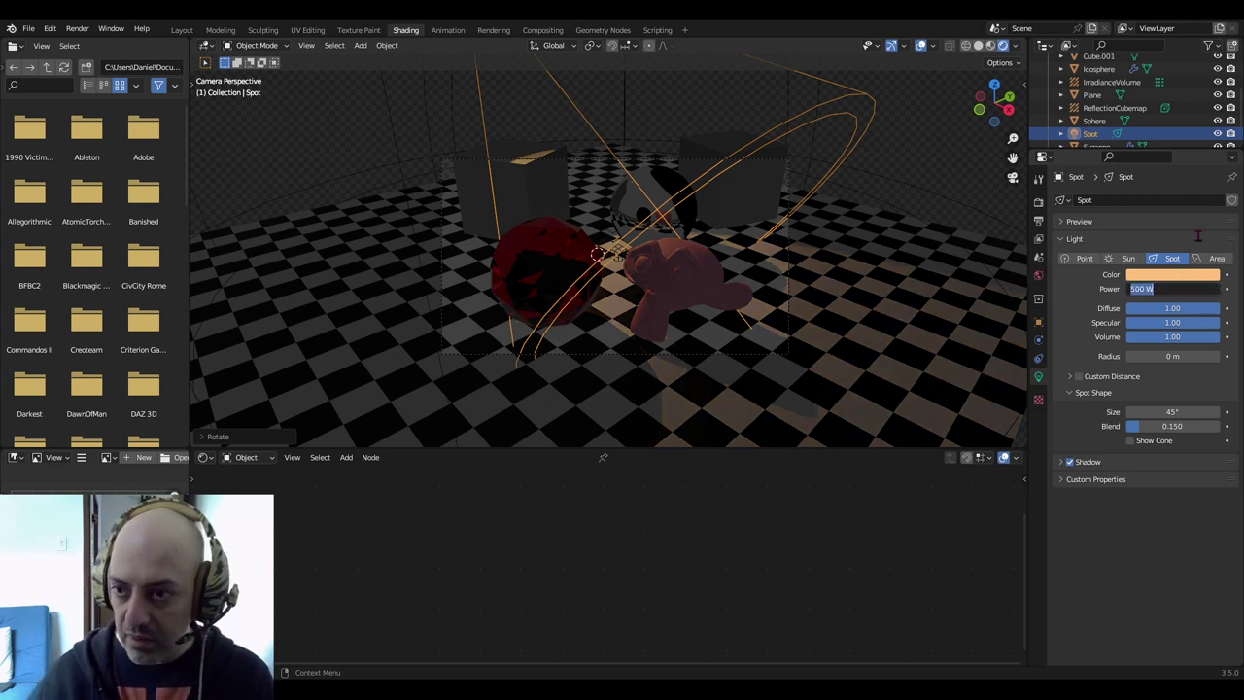
type("1000")
key("Return")
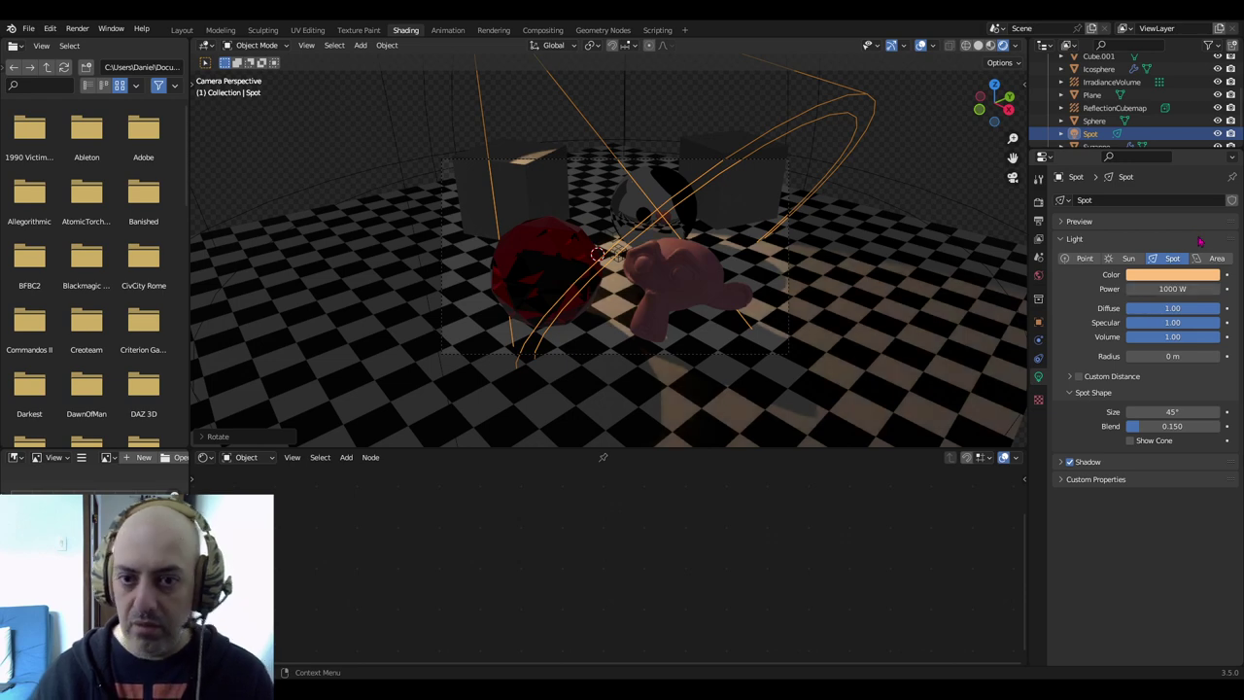
key("KP_7")
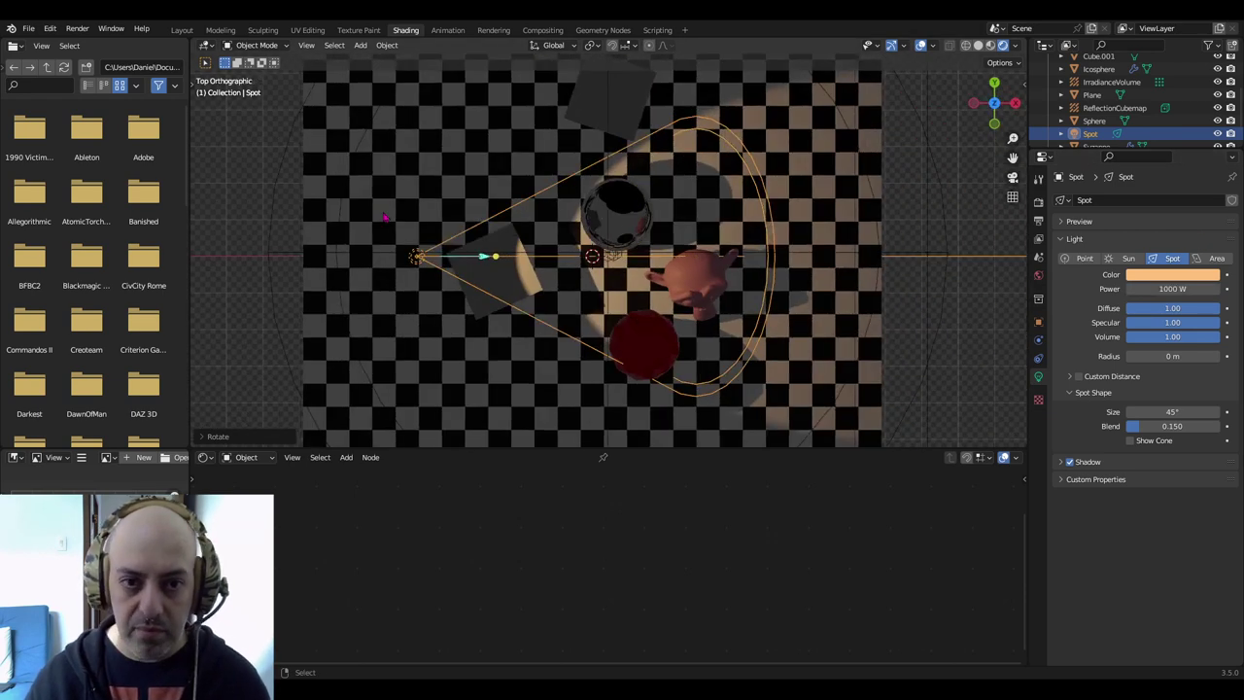
Reposition the spot light, place copies at the left and lower left, and return to camera view
left_click(622, 277)
key("g")
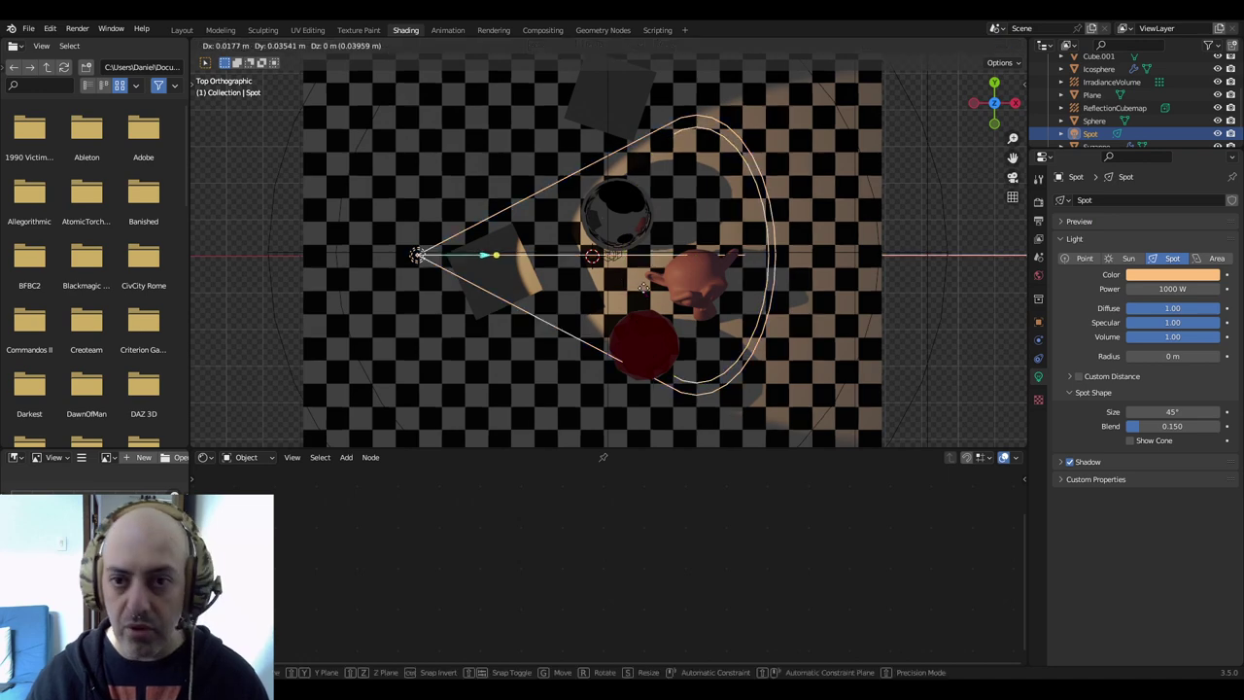
left_click(583, 129)
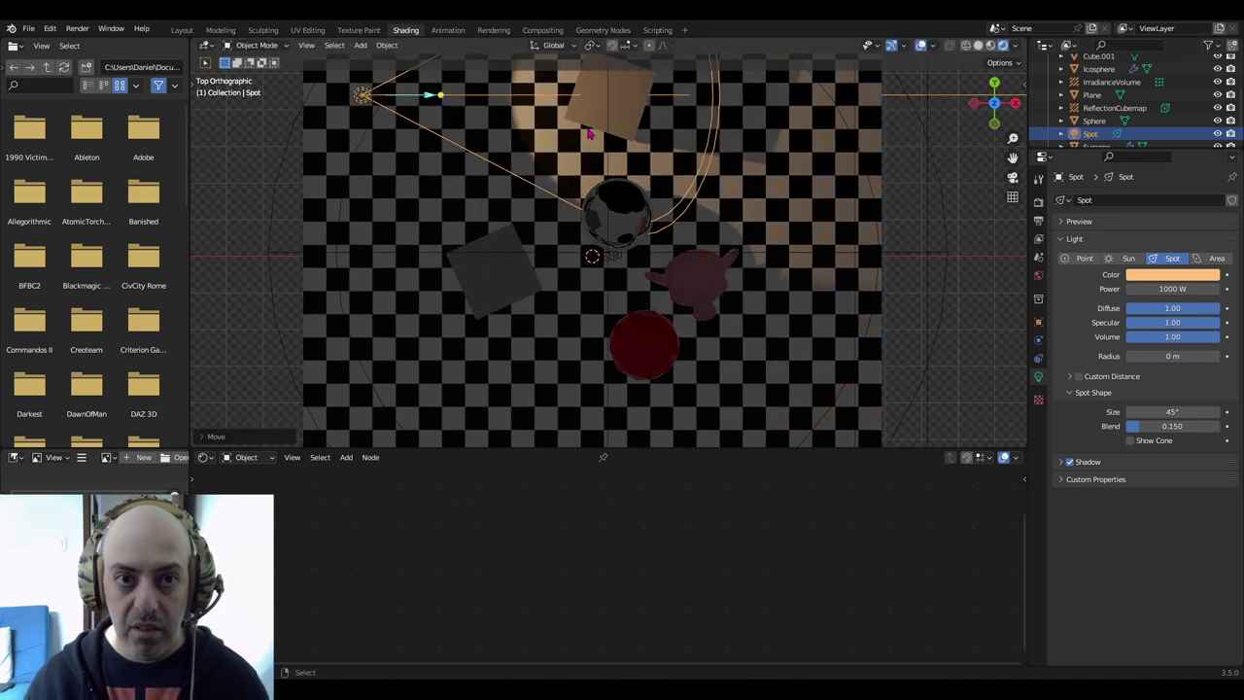
key("shift+d")
left_click(524, 250)
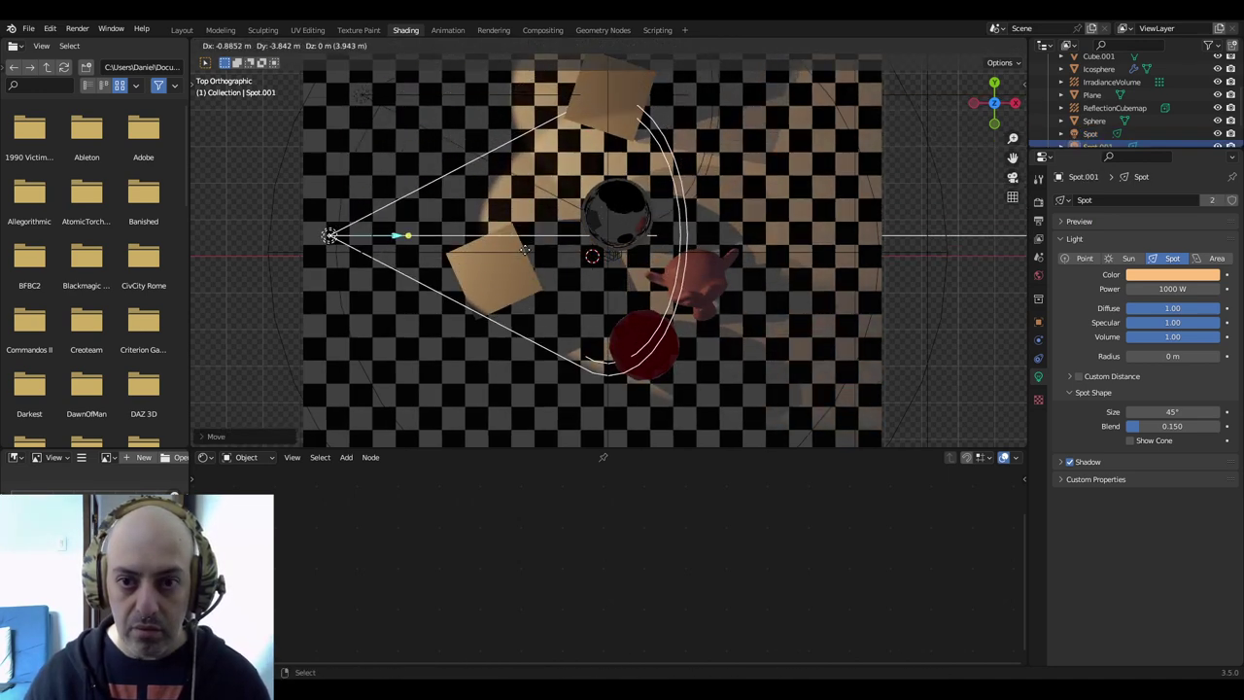
key("alt+d")
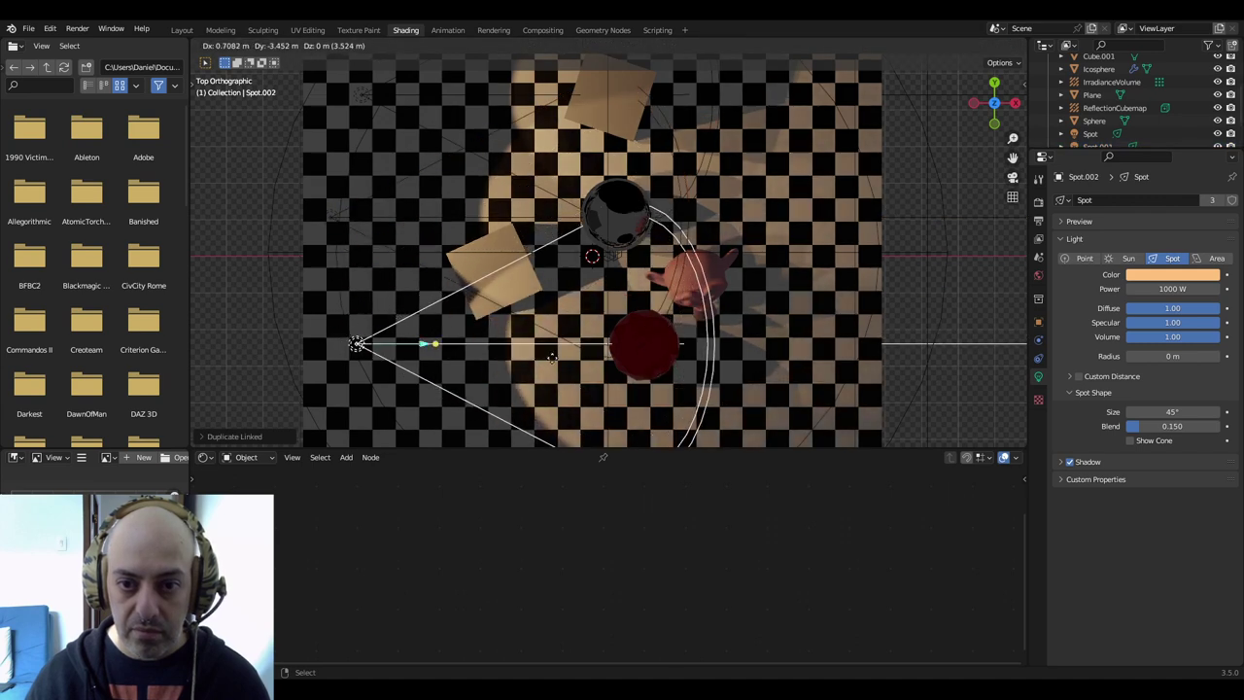
left_click(530, 350)
key("KP_0")
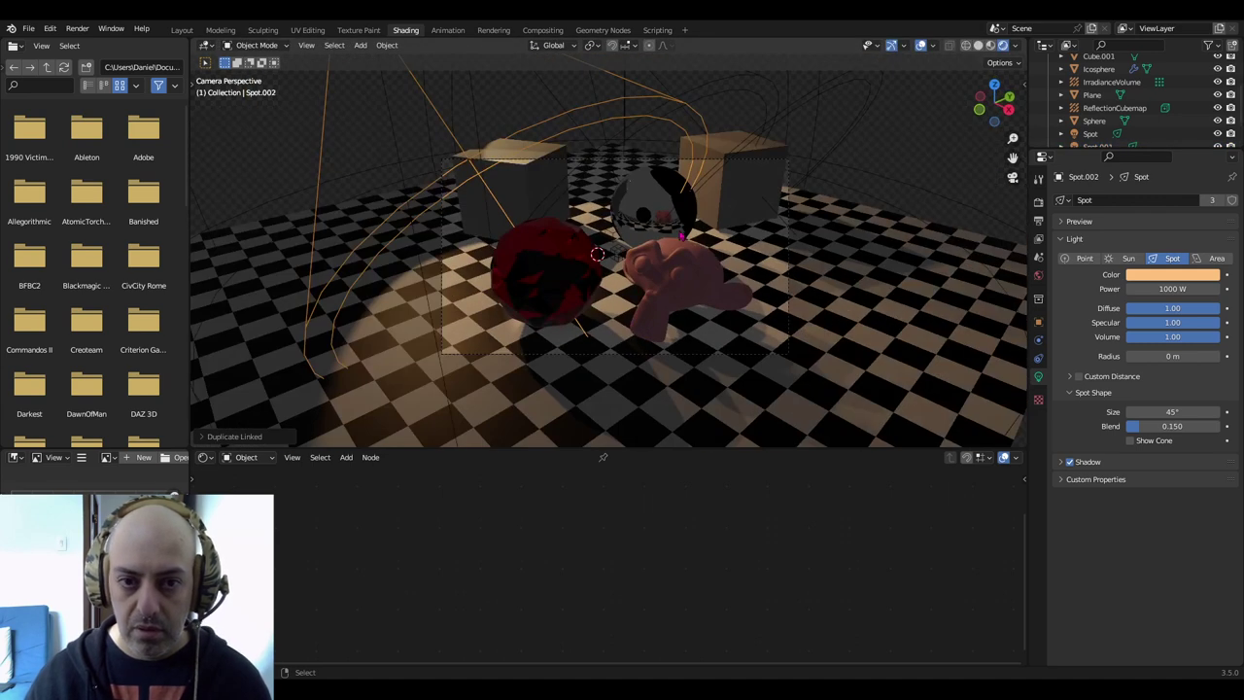
Bake indirect lighting with all three spot lights and pan down to inspect the result
left_click(1038, 220)
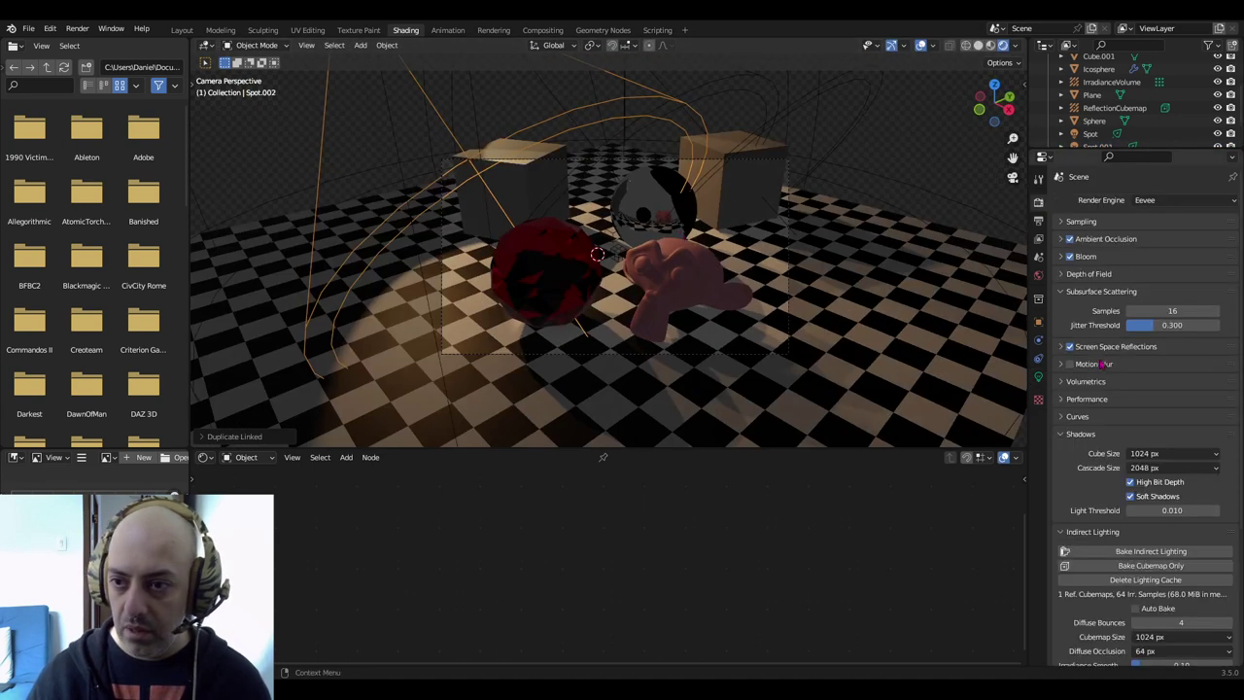
left_click(1155, 551)
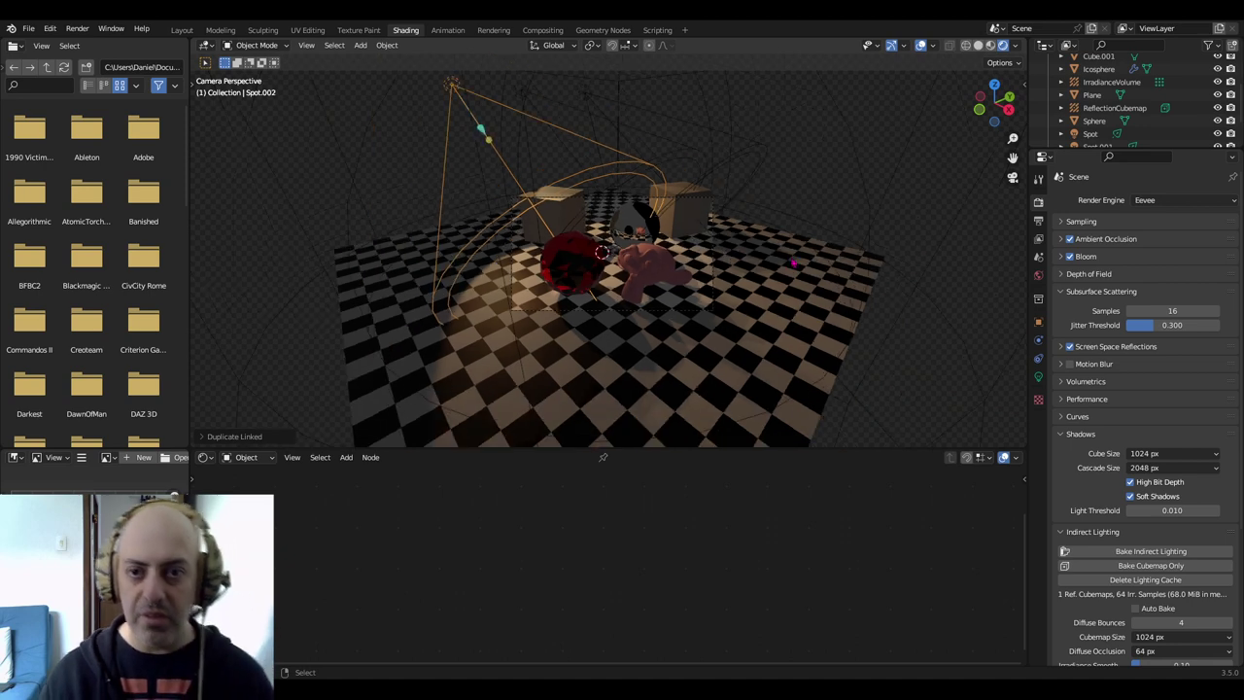
middle_click_drag(597, 254, 607, 302, "shift")
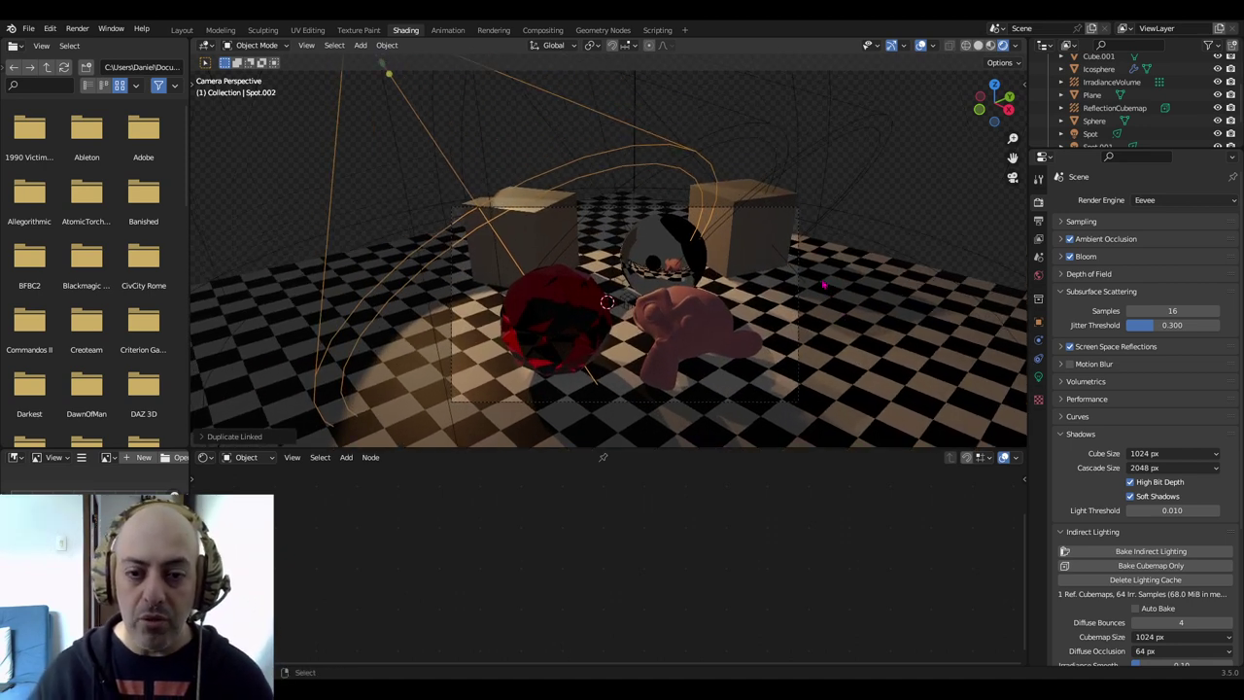